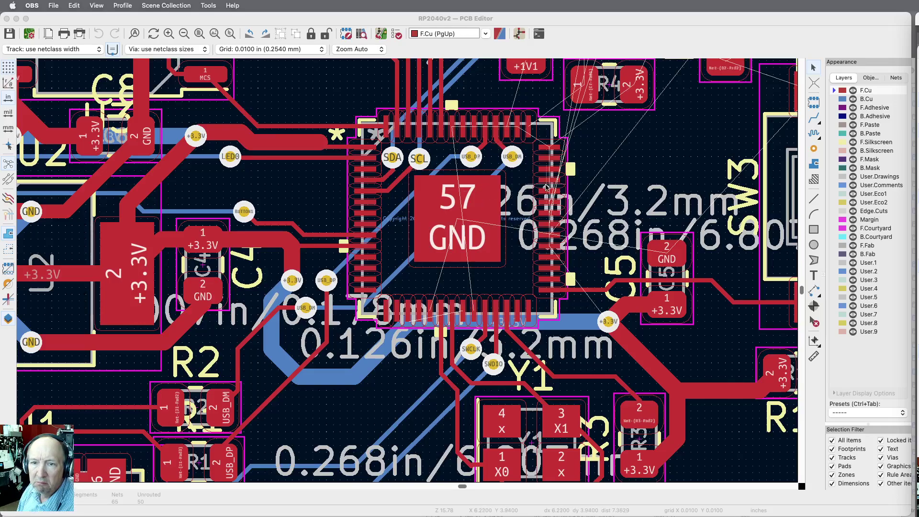
Step: Check the RP2040's +1V1 pins and capacitor C6 in the schematic, and return to the PCB layout
click(518, 34)
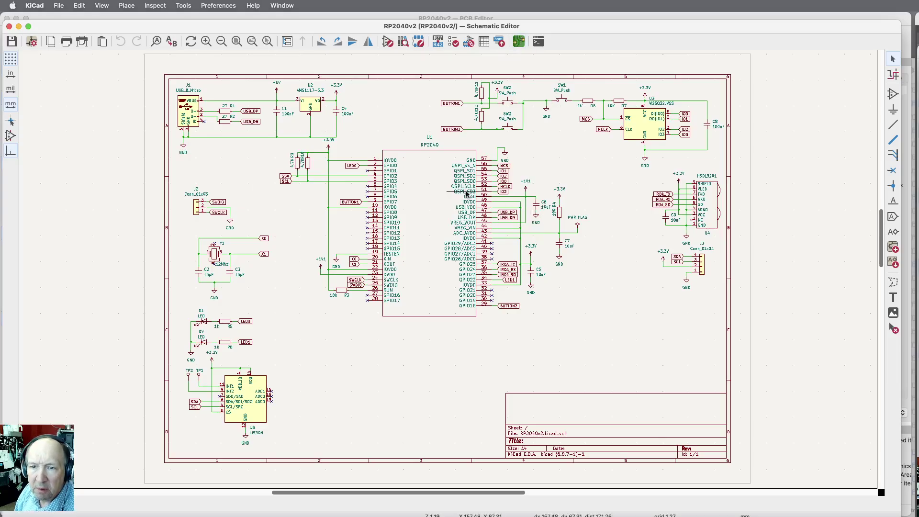
scroll(445, 214, up, 5)
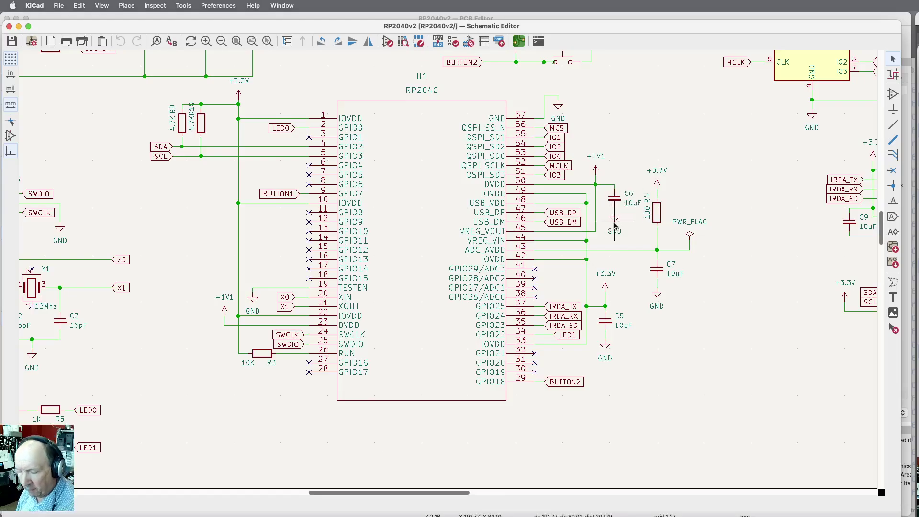
key(super+grave)
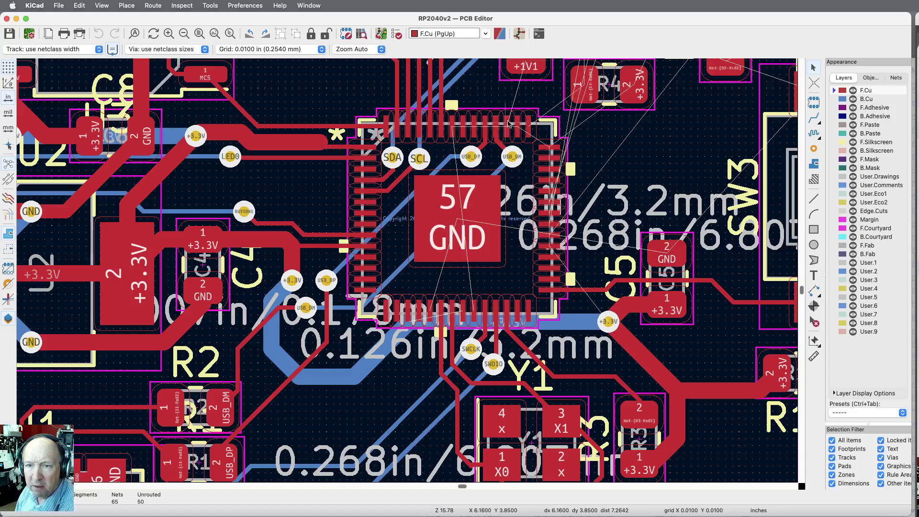
Step: Set the track width to 0.006 in and route the +1V1 track on F.Cu from RP2040 pad 50 to C6 pad 1
scroll(456, 126, up, 3)
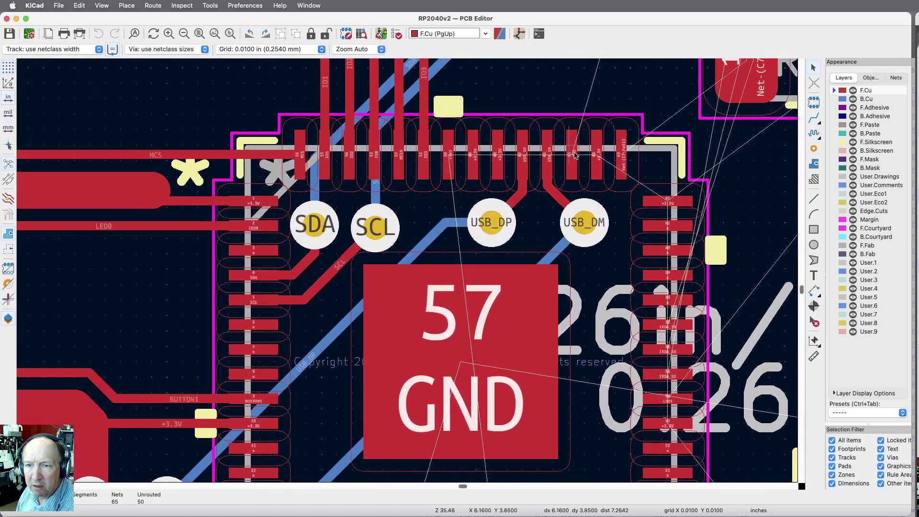
scroll(574, 157, down, 4)
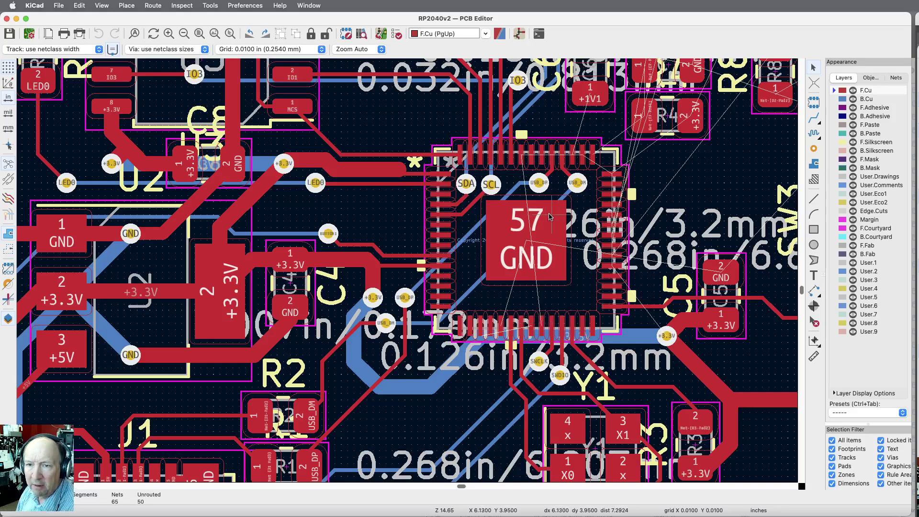
scroll(554, 133, up, 5)
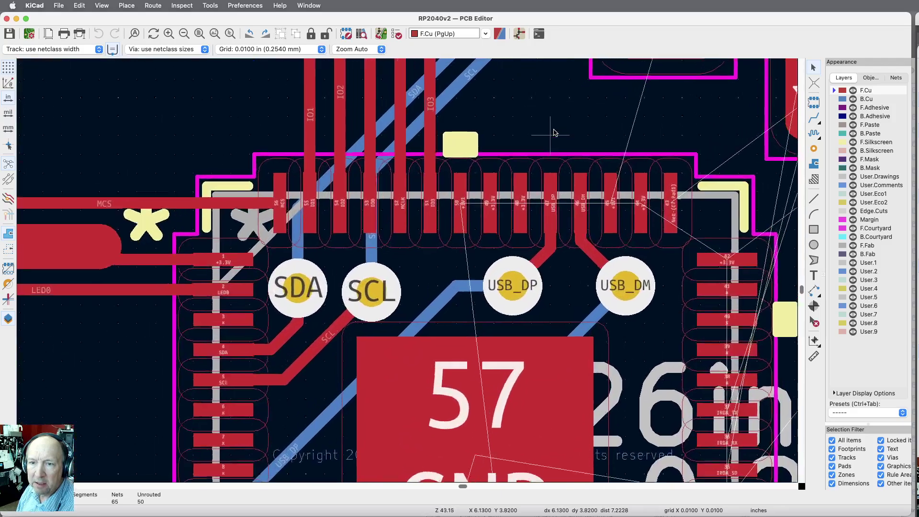
scroll(554, 133, up, 2)
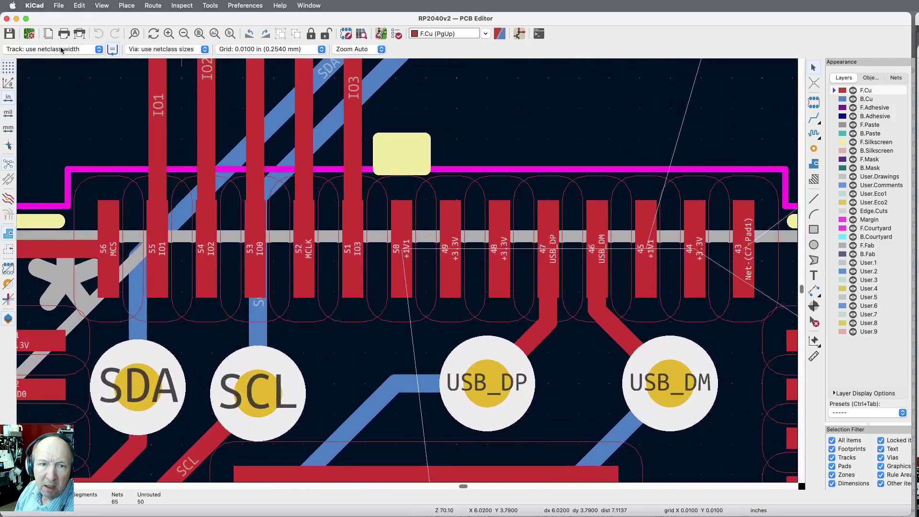
click(99, 50)
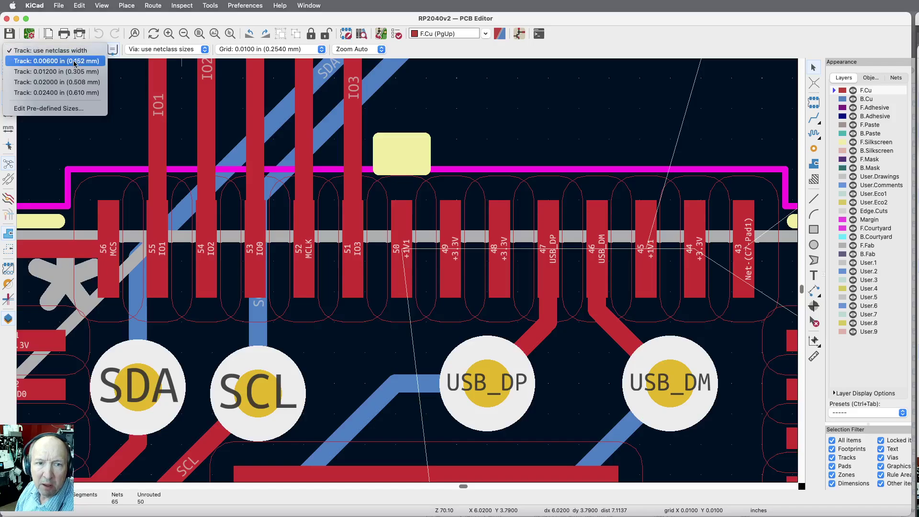
click(76, 60)
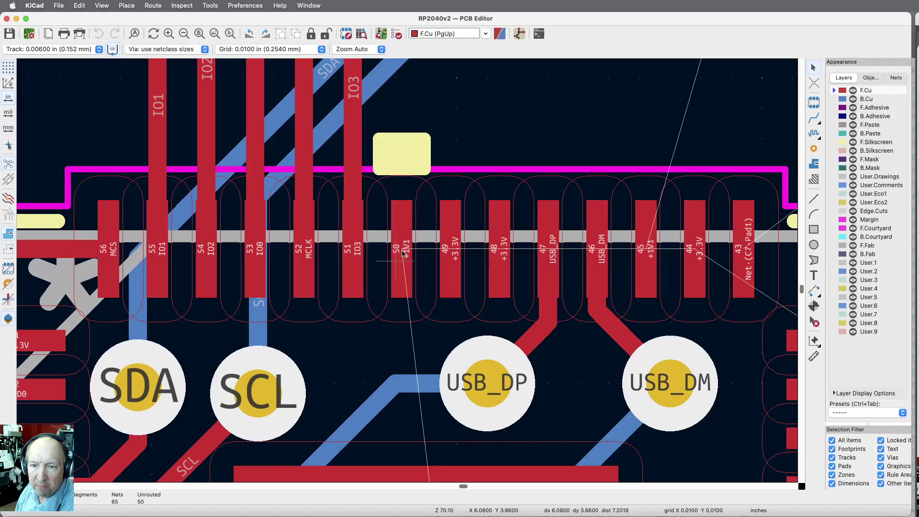
click(814, 118)
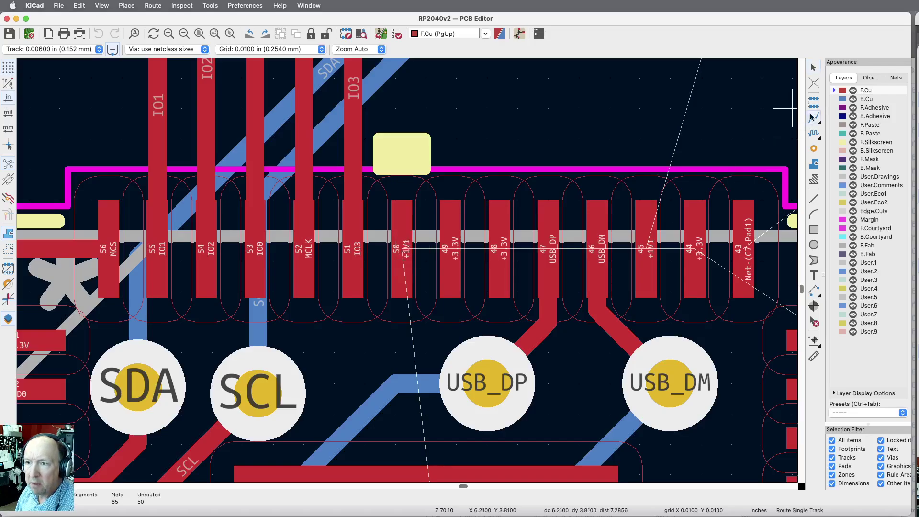
click(406, 242)
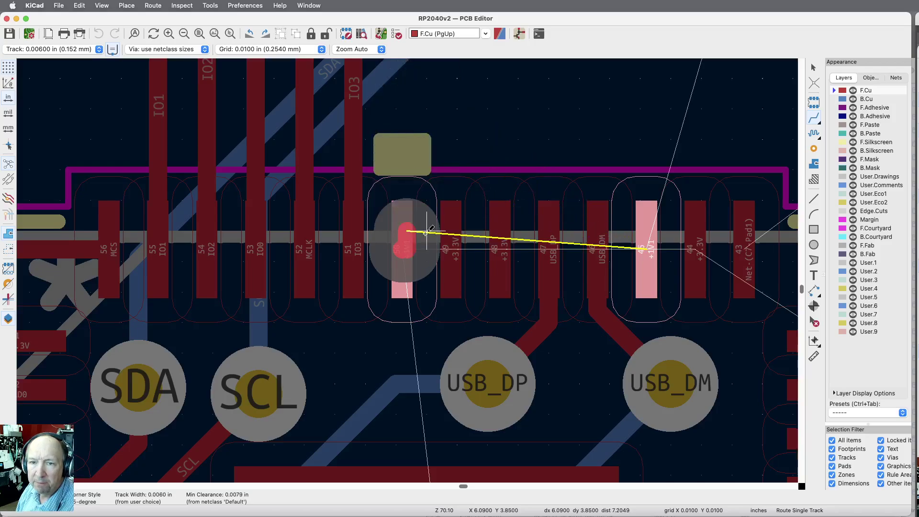
scroll(401, 234, down, 3)
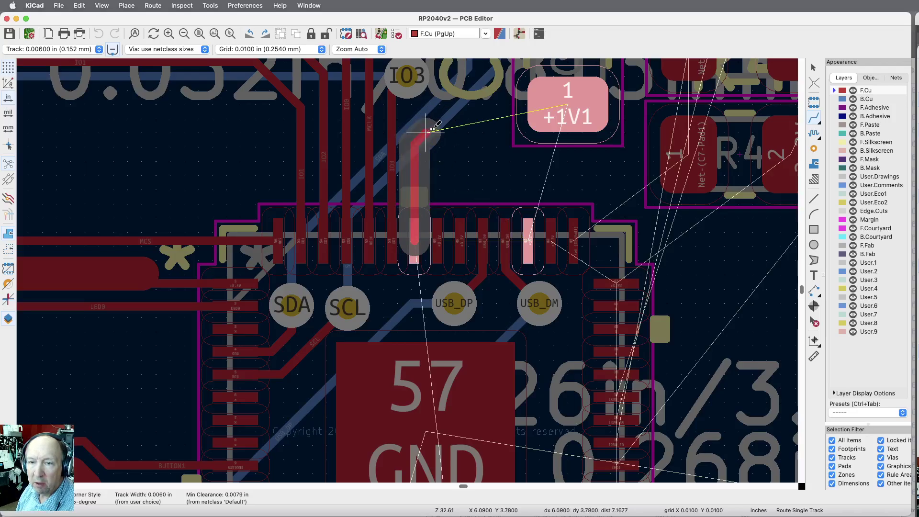
click(562, 115)
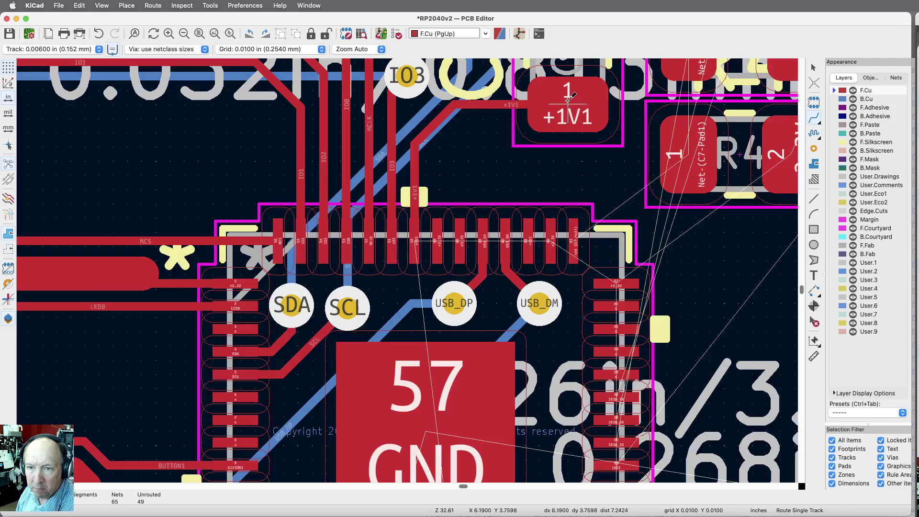
click(555, 123)
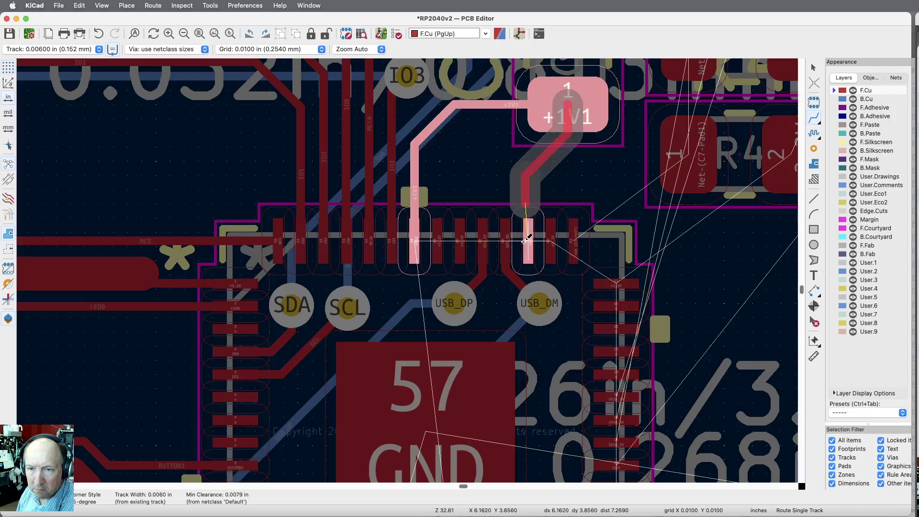
click(530, 213)
key(Escape)
key(Escape)
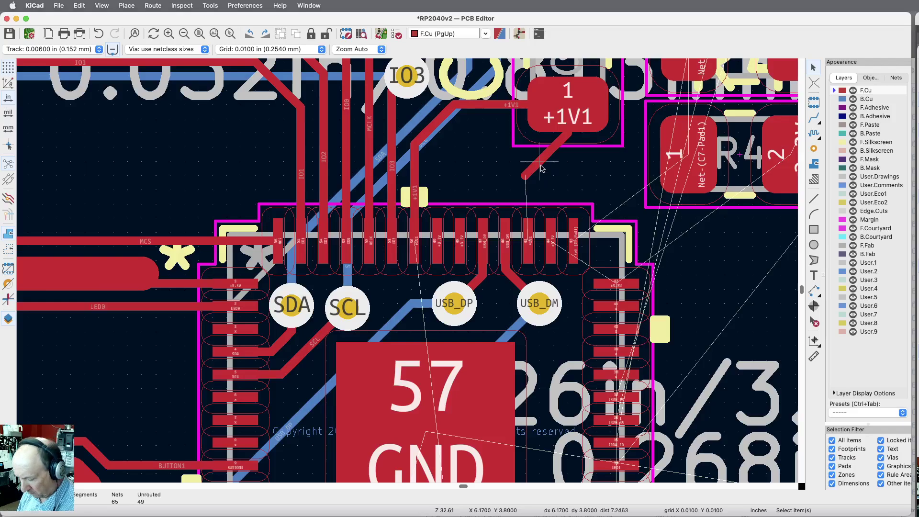
key(super+z)
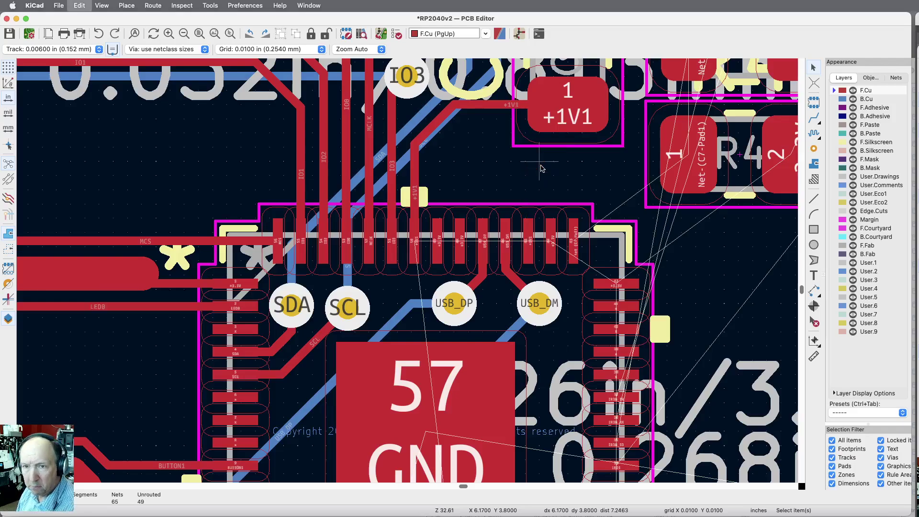
Step: Route a +1V1 track on F.Cu from RP2040 pad 45 to C6 pad 1
scroll(527, 239, up, 5)
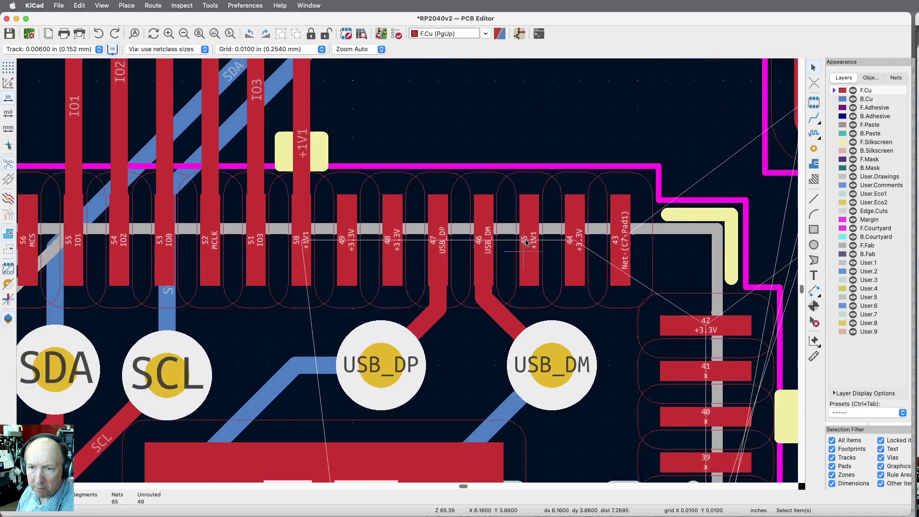
click(528, 240)
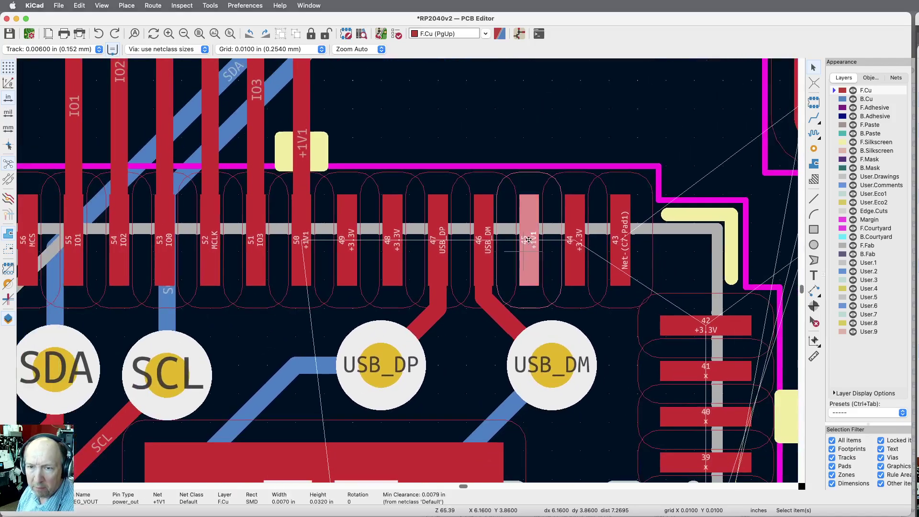
click(813, 117)
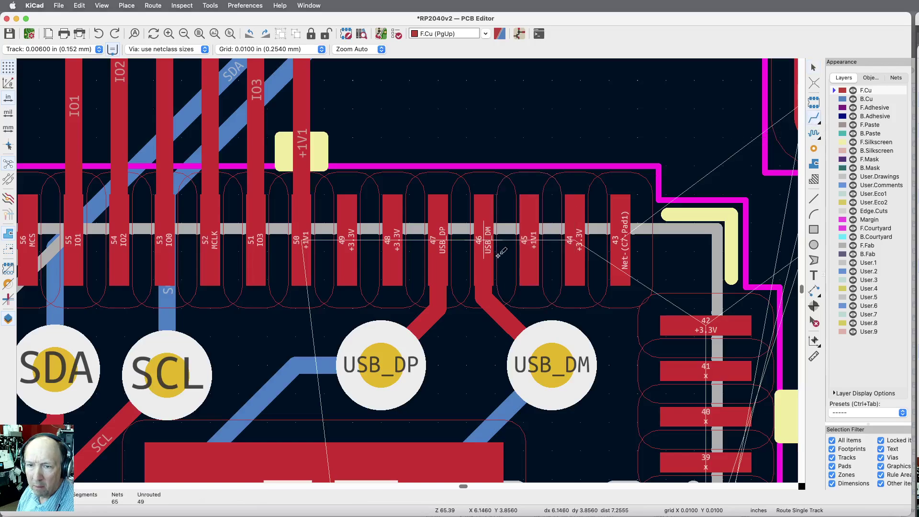
click(528, 237)
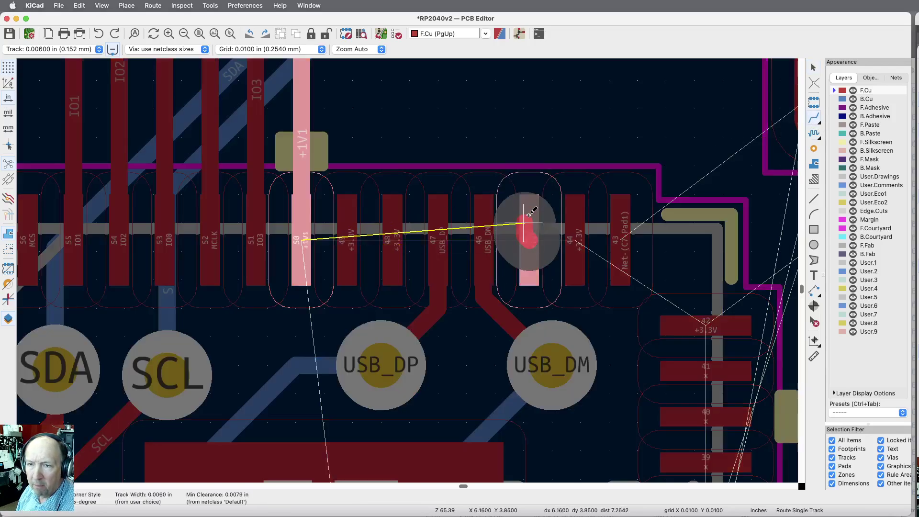
scroll(531, 201, down, 5)
scroll(536, 188, up, 4)
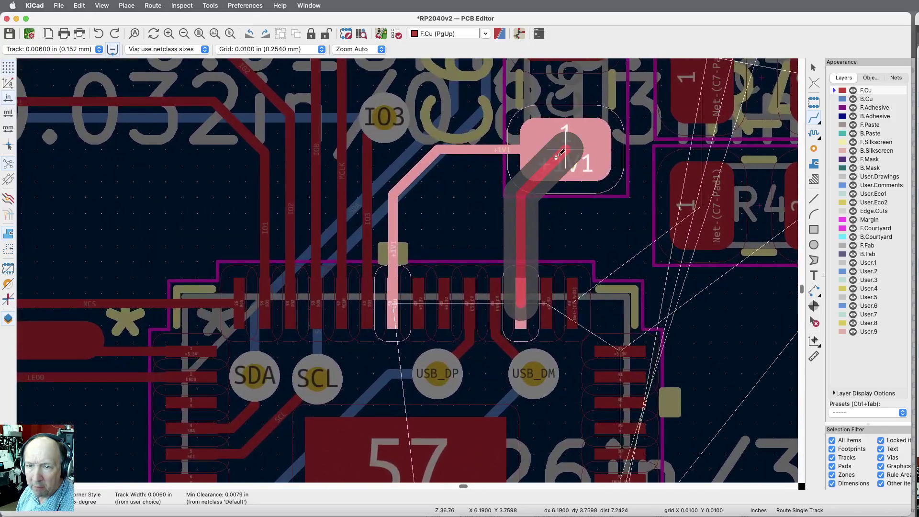
click(560, 153)
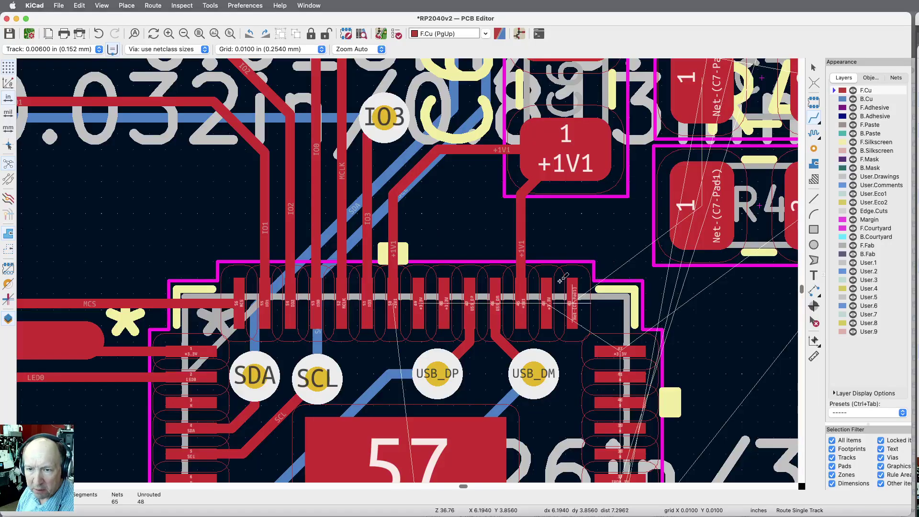
Step: Route a +1V1 track from RP2040 pad 23 inward around the GND pad, ending it just below the USB_DM via
scroll(517, 345, down, 5)
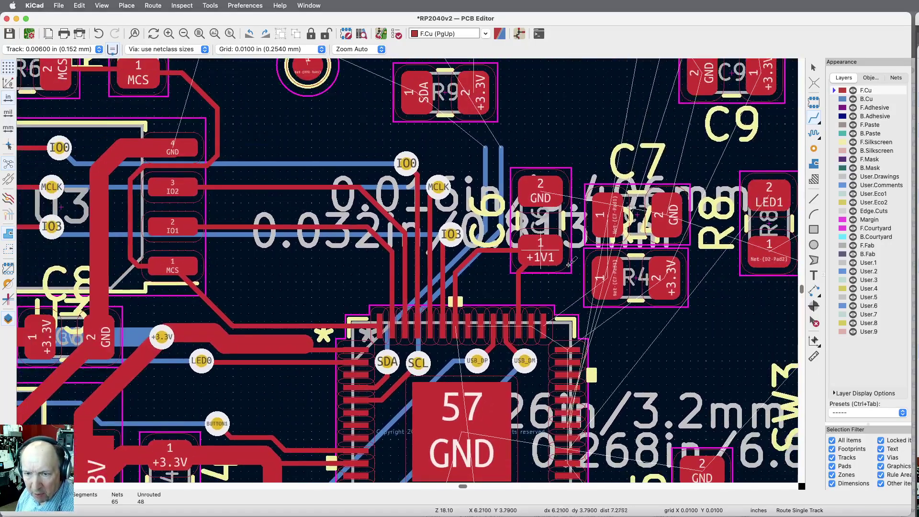
scroll(563, 392, up, 3)
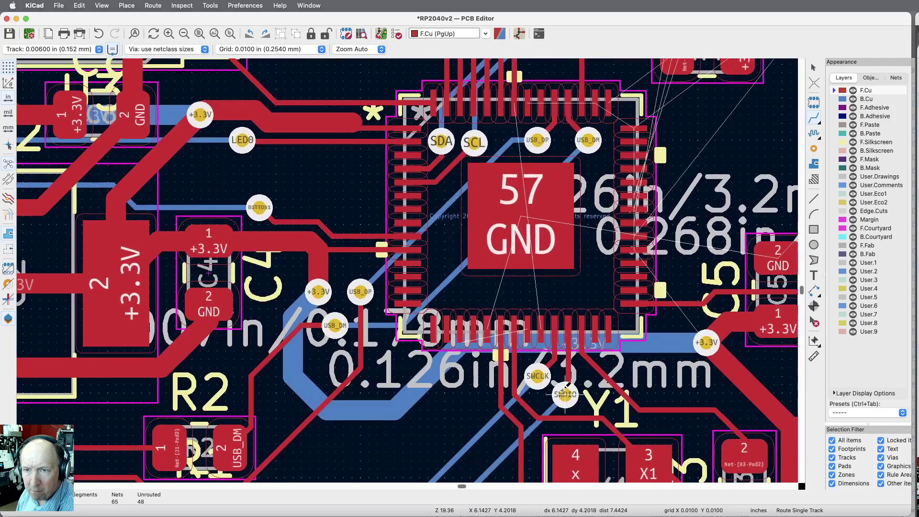
scroll(631, 85, up, 3)
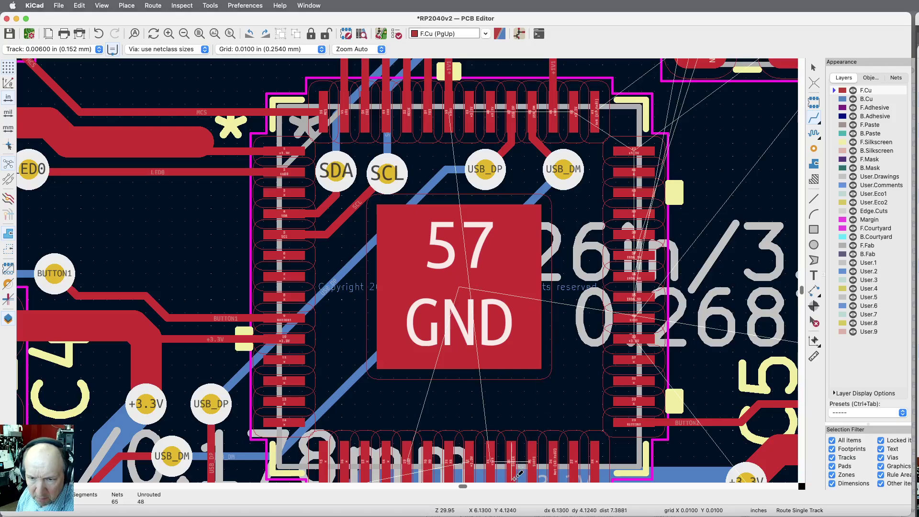
scroll(515, 476, up, 5)
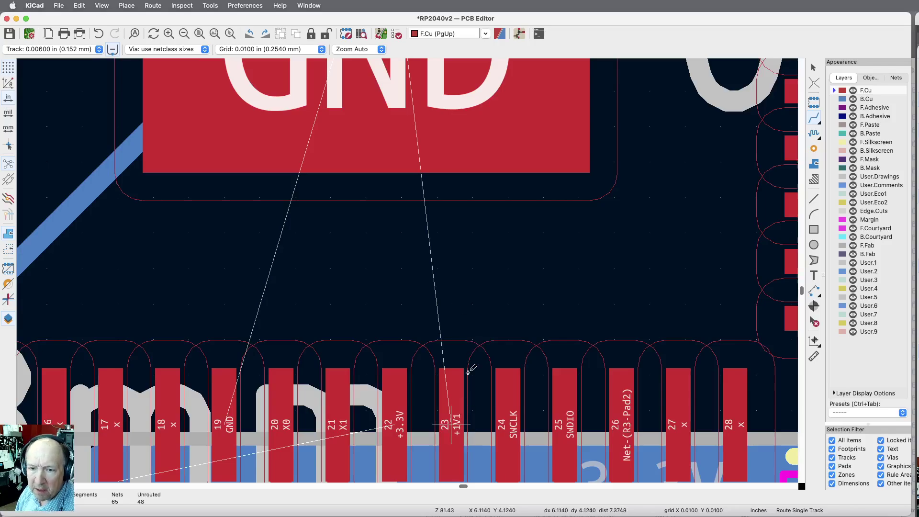
click(452, 421)
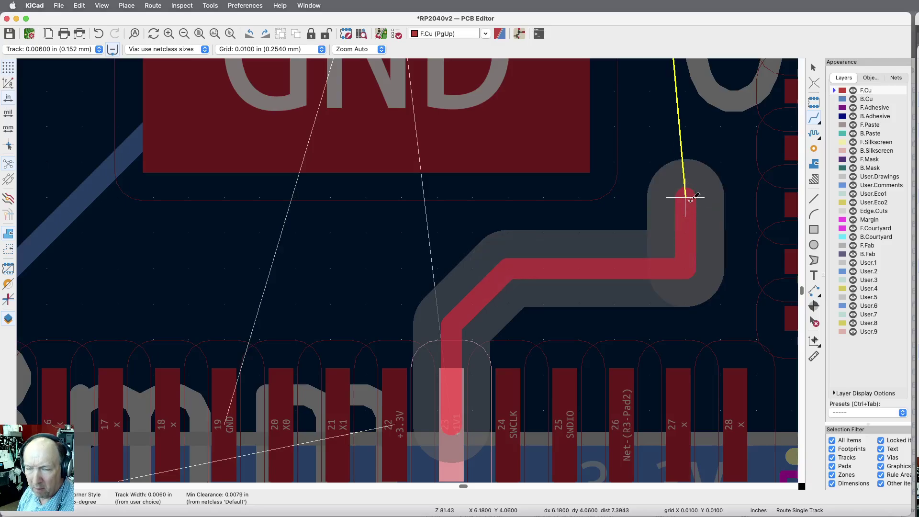
scroll(690, 200, up, 3)
scroll(691, 209, down, 6)
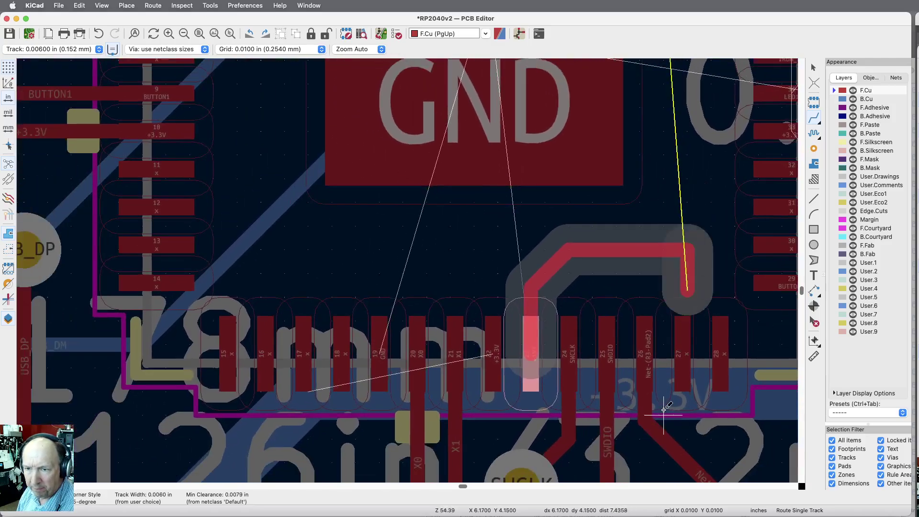
scroll(664, 287, down, 4)
scroll(665, 271, up, 3)
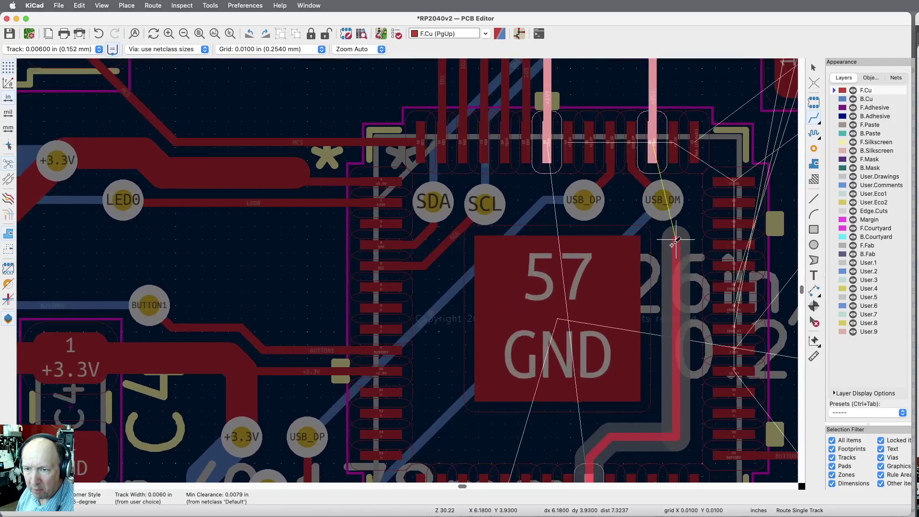
double_click(676, 251)
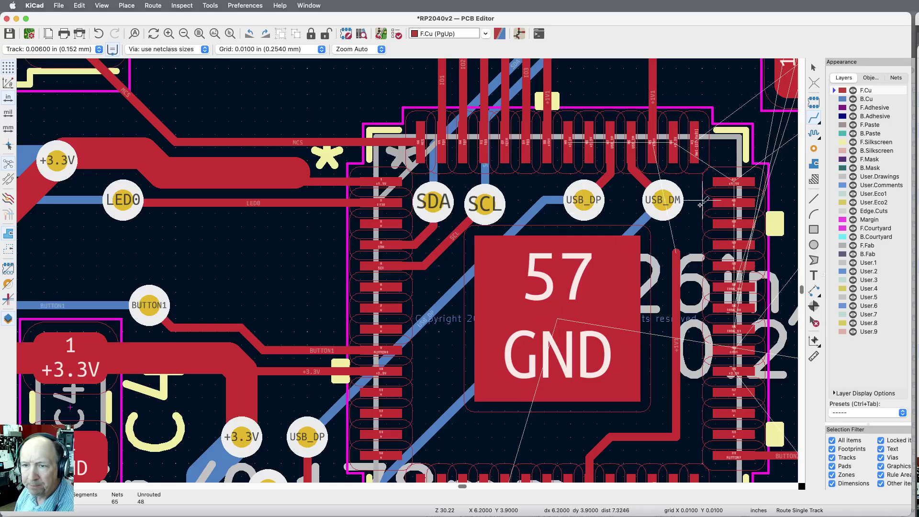
Step: Delete the USB_DM via beside the GND pad together with the front and back track segments attached to it
scroll(700, 182, up, 5)
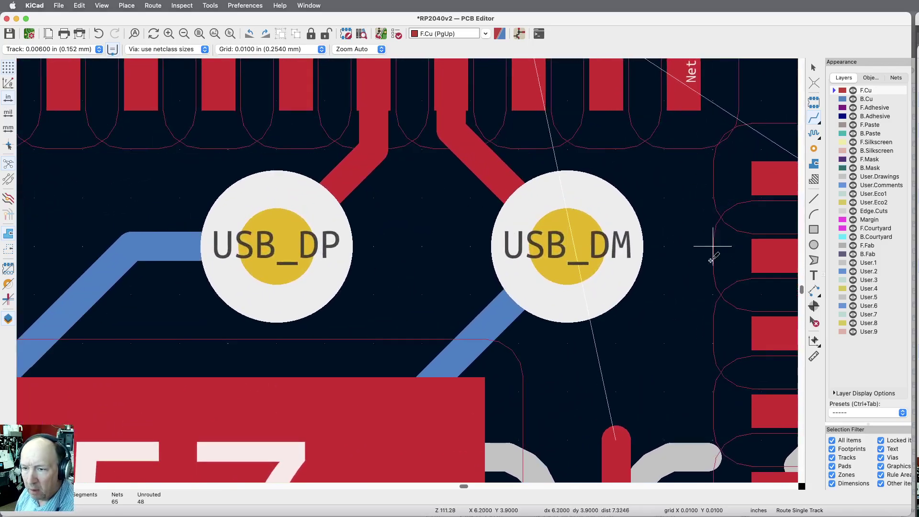
click(815, 324)
click(579, 242)
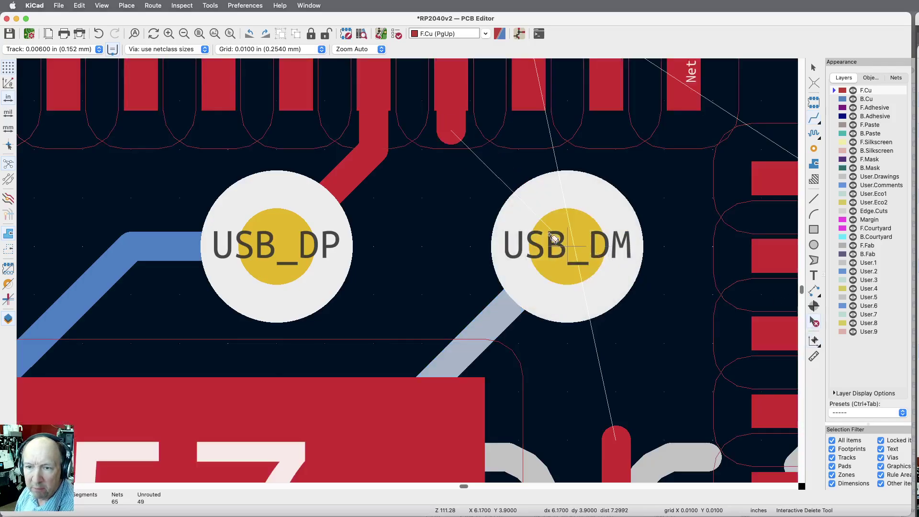
click(509, 311)
click(568, 245)
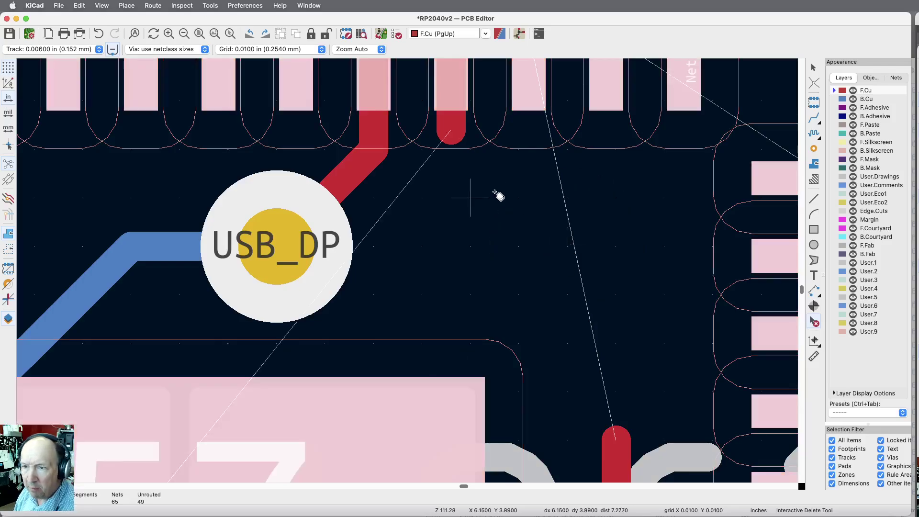
click(814, 119)
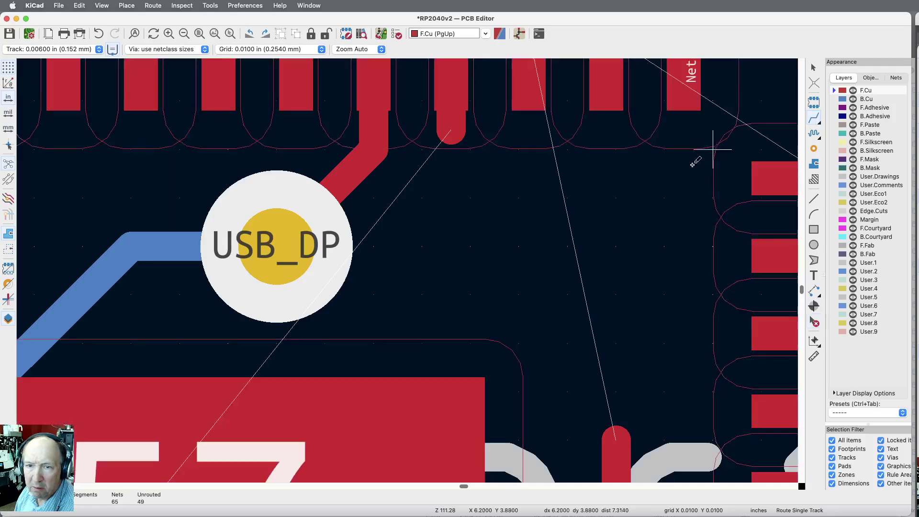
click(452, 128)
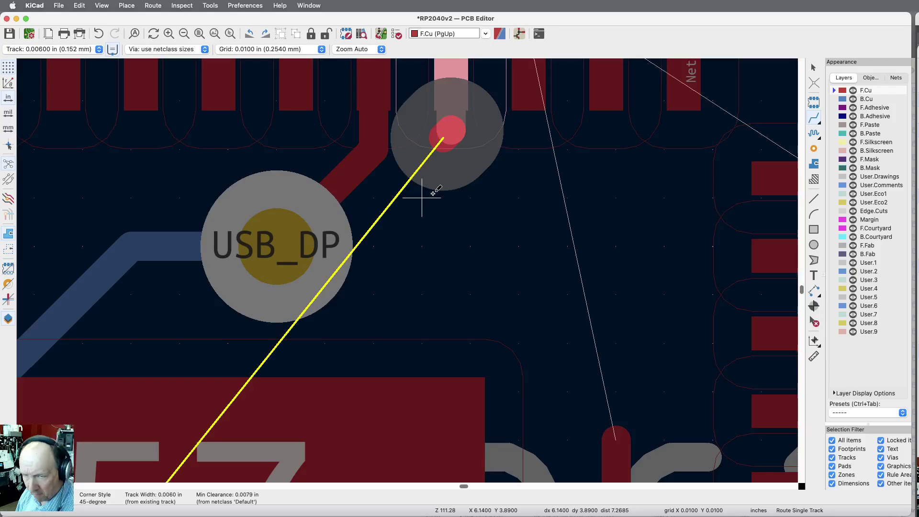
key(Escape)
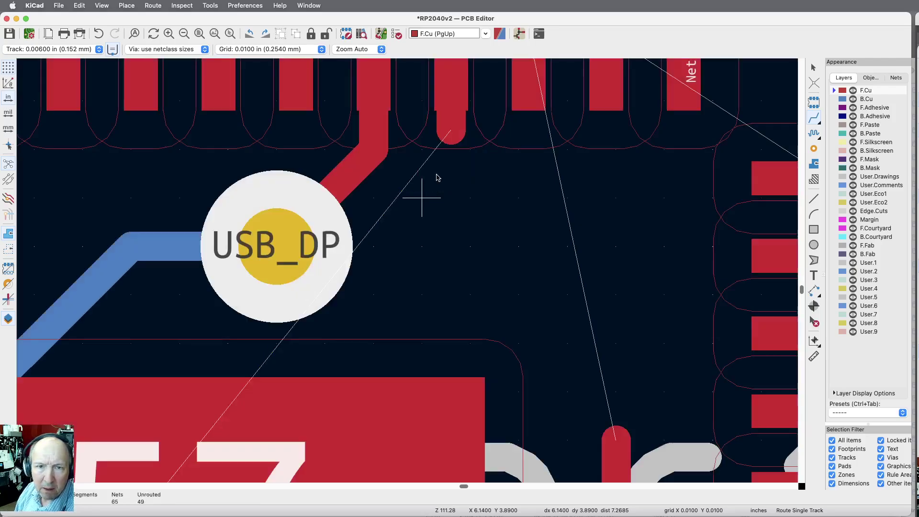
Step: Set the grid to 0.0010 in and extend the USB_DM track from RP2040 pad 46 to a new via beside the USB_DP via
click(317, 49)
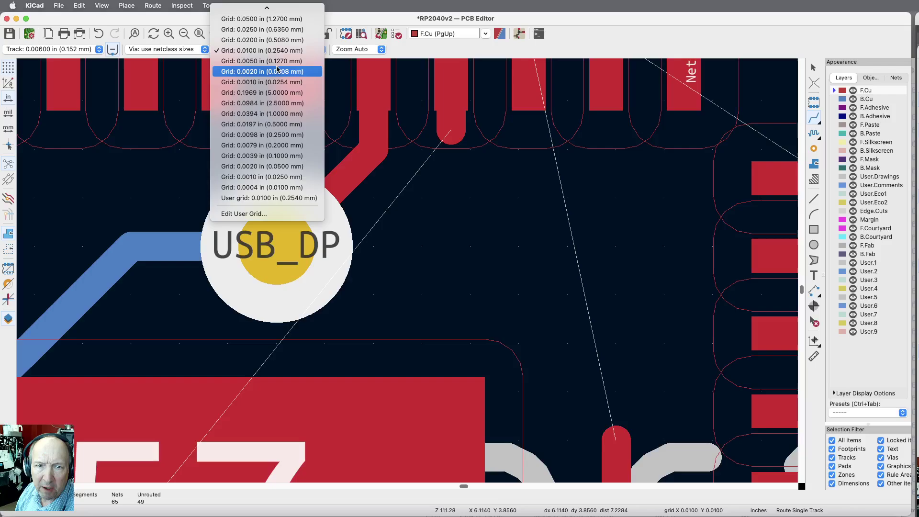
click(264, 82)
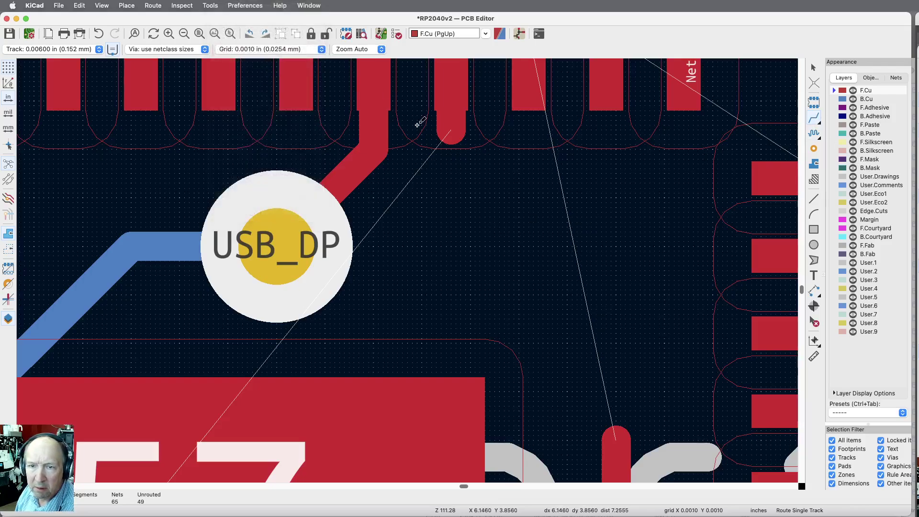
click(449, 130)
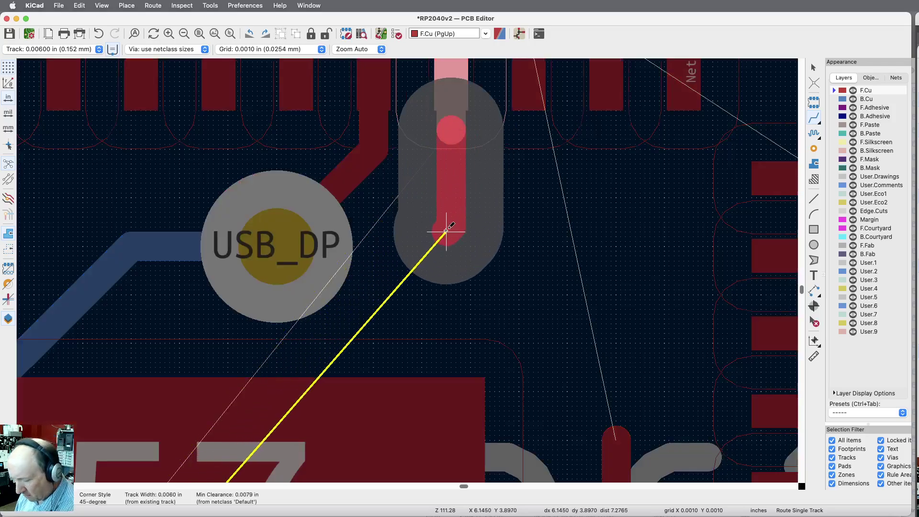
key(v)
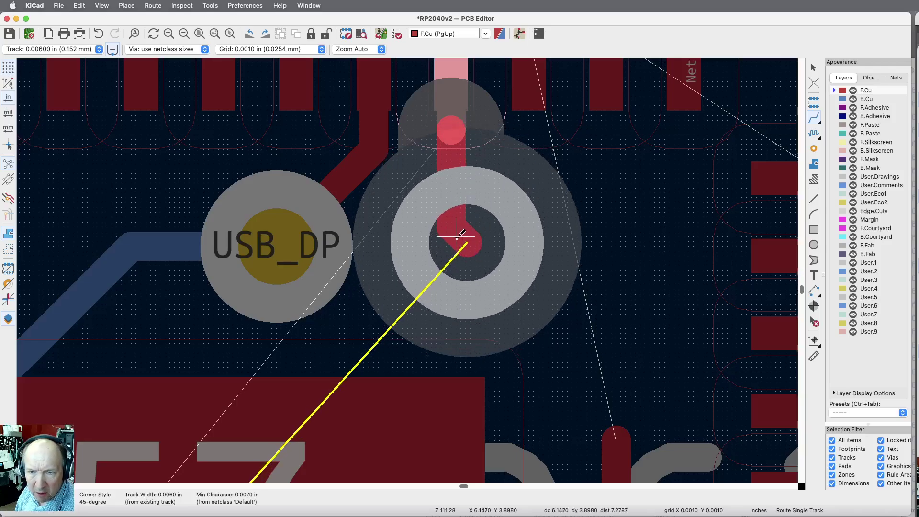
click(455, 263)
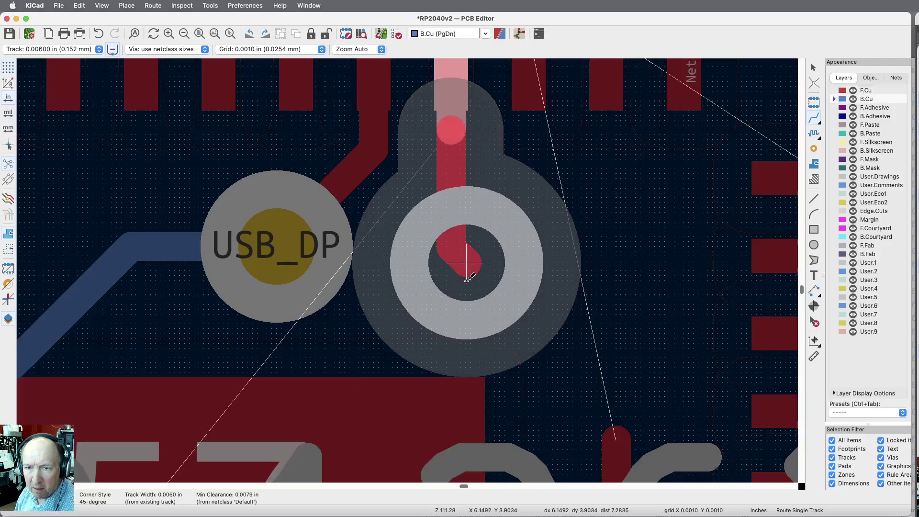
key(Escape)
Step: Route a +1V1 track on F.Cu from RP2040 pad 45 around the USB_DM via to the open end of the pad 23 track
scroll(608, 223, up, 3)
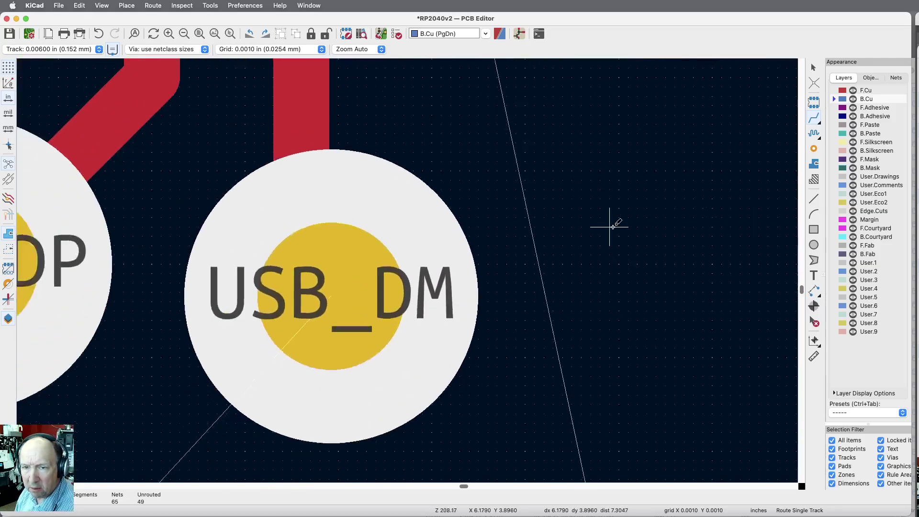
scroll(609, 227, down, 3)
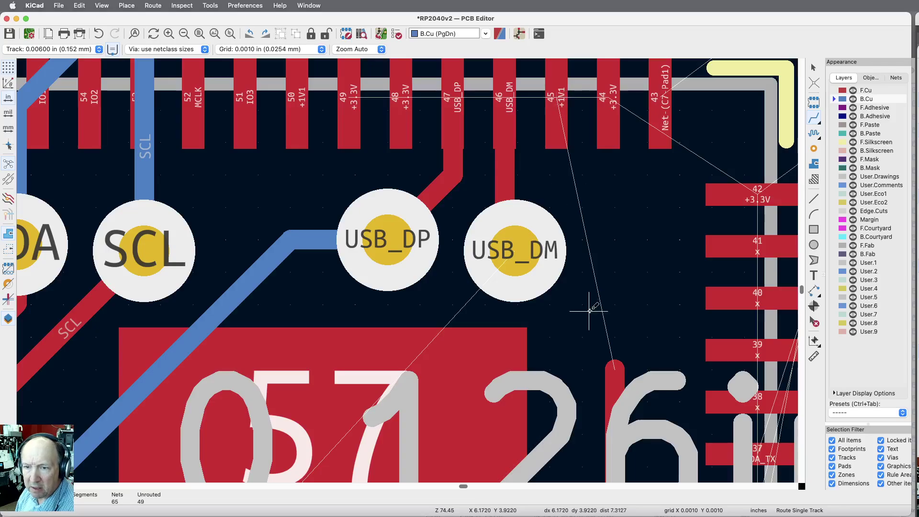
click(555, 98)
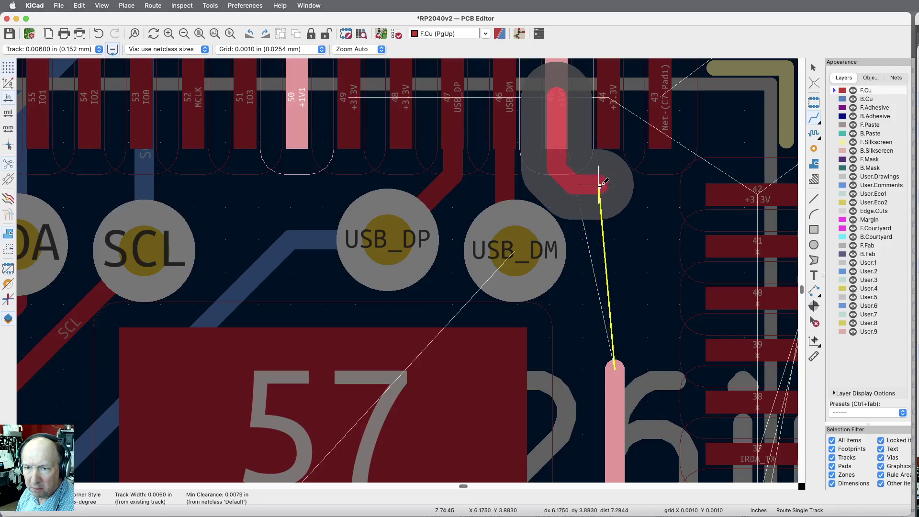
click(615, 369)
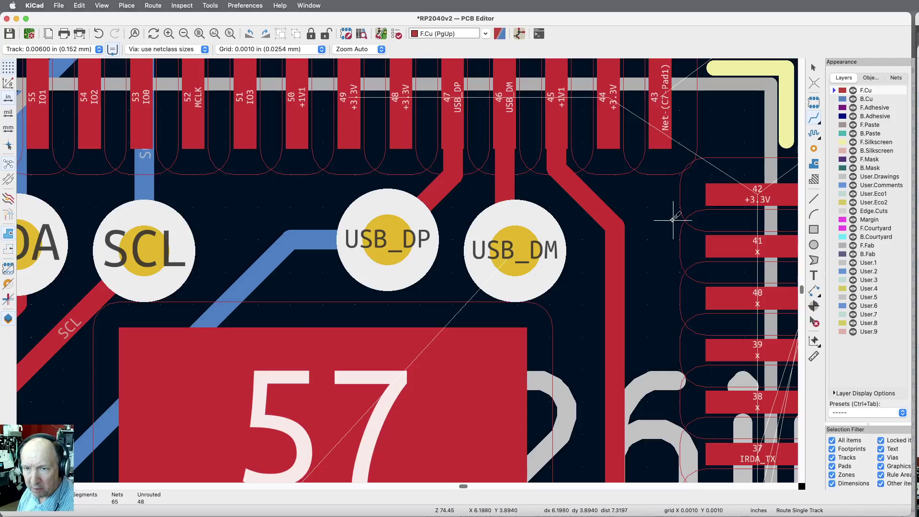
Step: Route the USB_DM track on B.Cu from the open end of the existing back-side track diagonally under the GND pad to the new USB_DM via
scroll(697, 184, down, 2)
scroll(697, 184, down, 3)
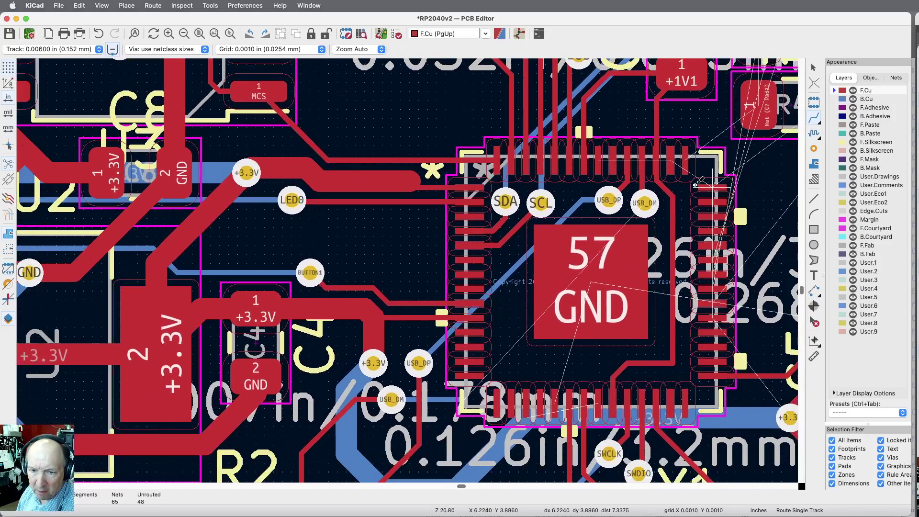
scroll(611, 311, up, 1)
scroll(612, 310, up, 1)
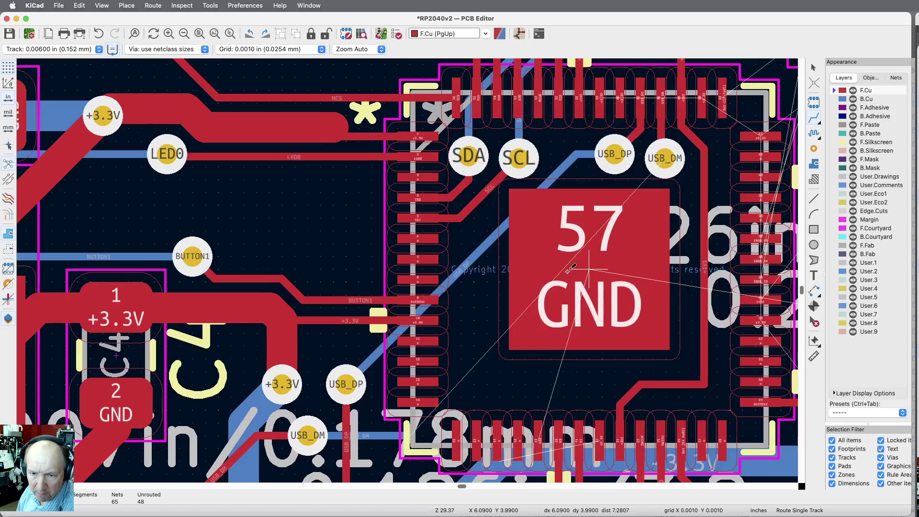
click(411, 435)
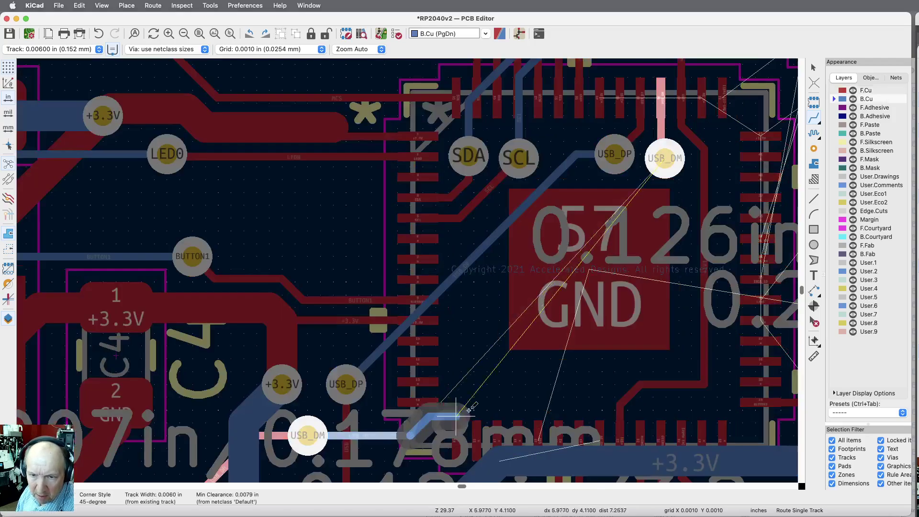
click(664, 158)
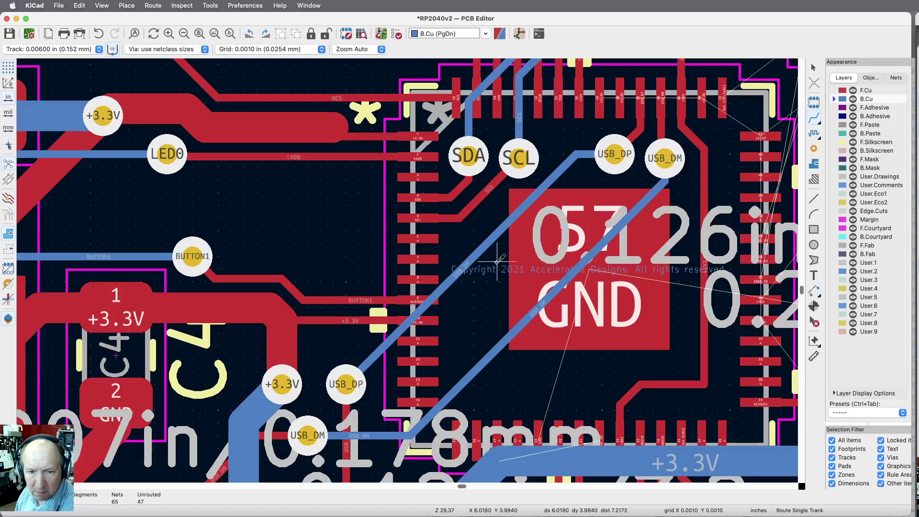
Step: Route +3.3V tracks on F.Cu from RP2040 pads 49 and 48 to a shared new via just outside the chip's upper pad row
scroll(516, 309, down, 5)
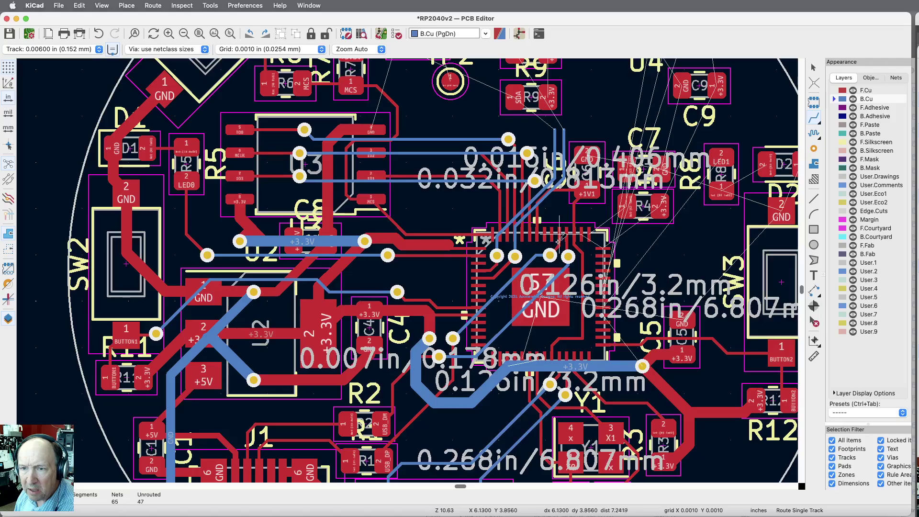
scroll(631, 163, up, 4)
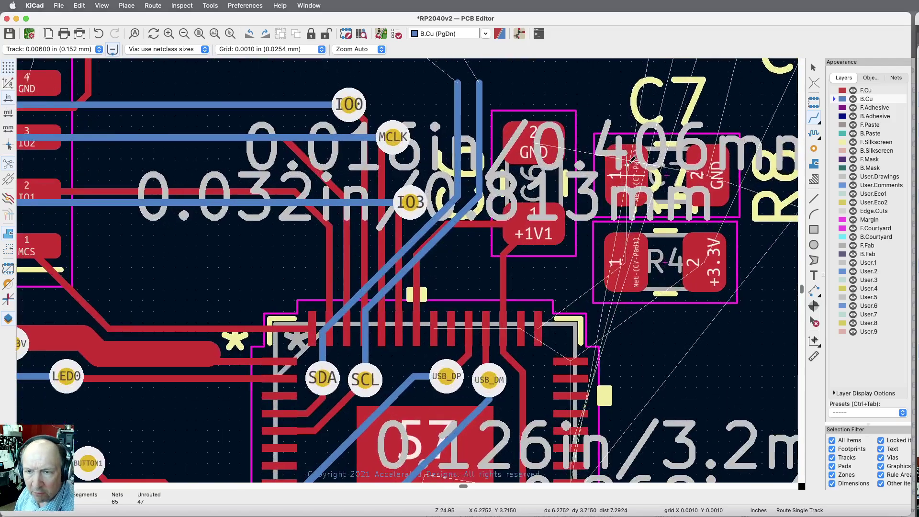
scroll(630, 162, down, 2)
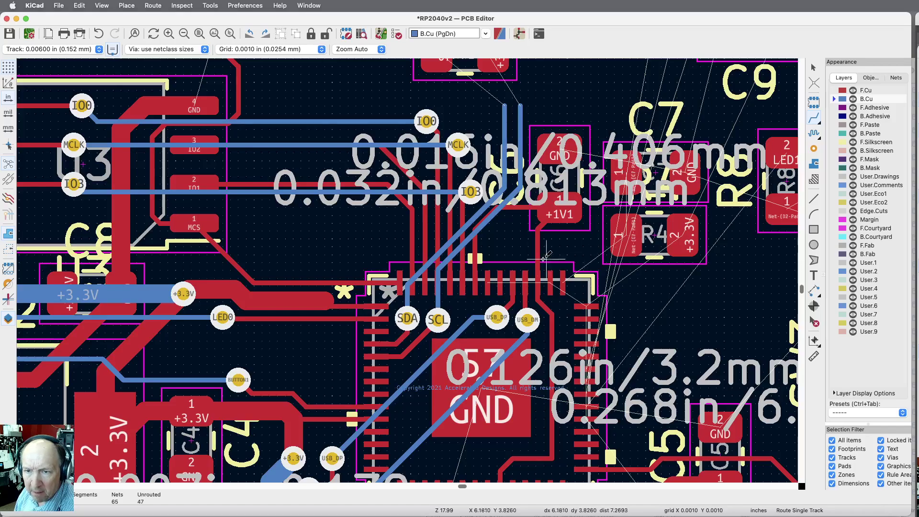
scroll(499, 276, up, 7)
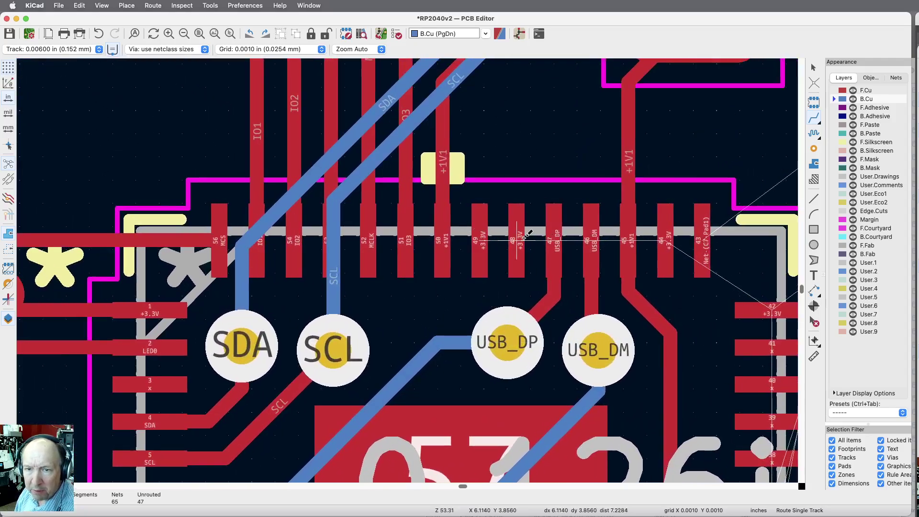
click(814, 118)
click(480, 237)
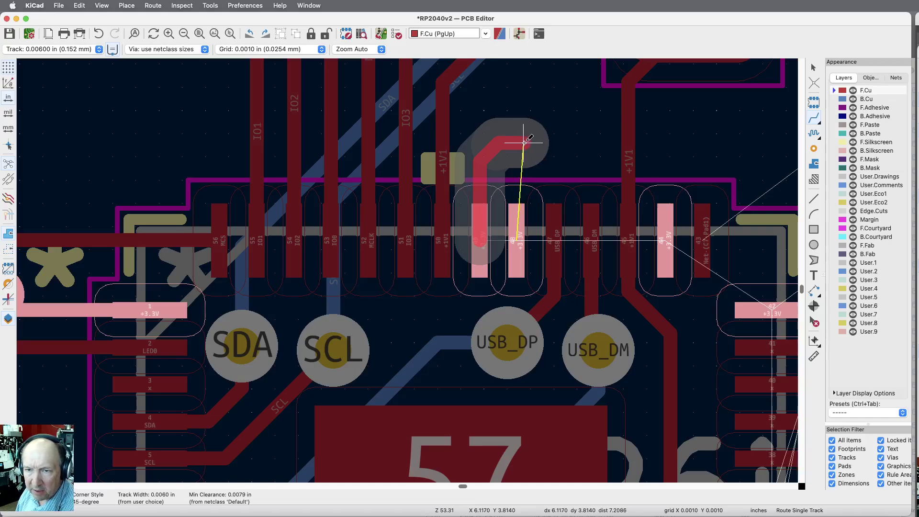
key(v)
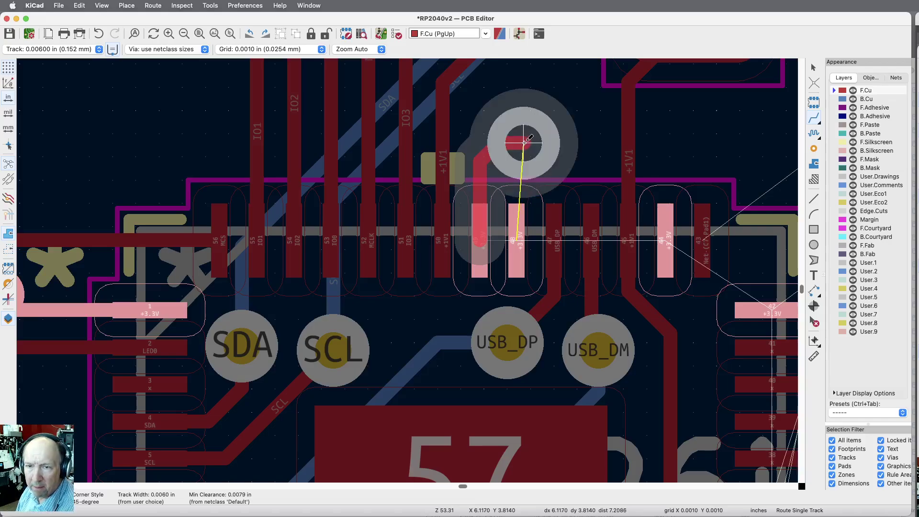
click(525, 141)
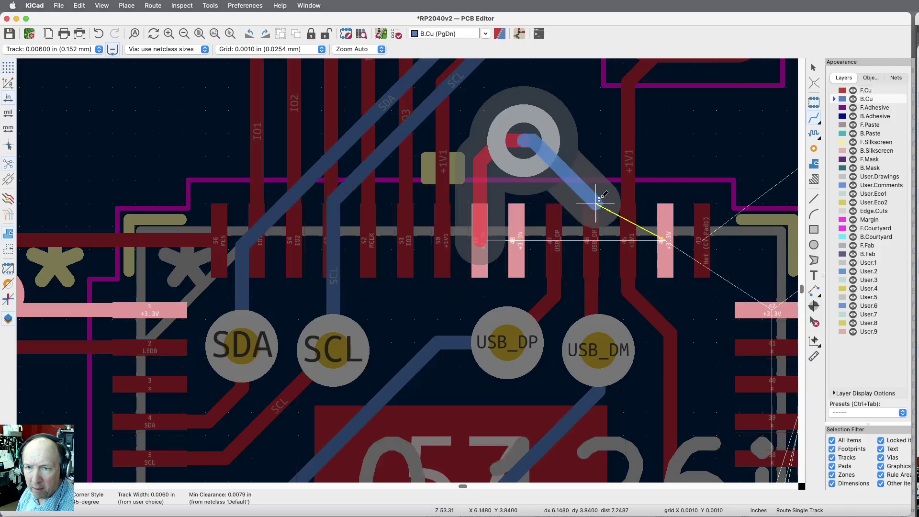
key(Escape)
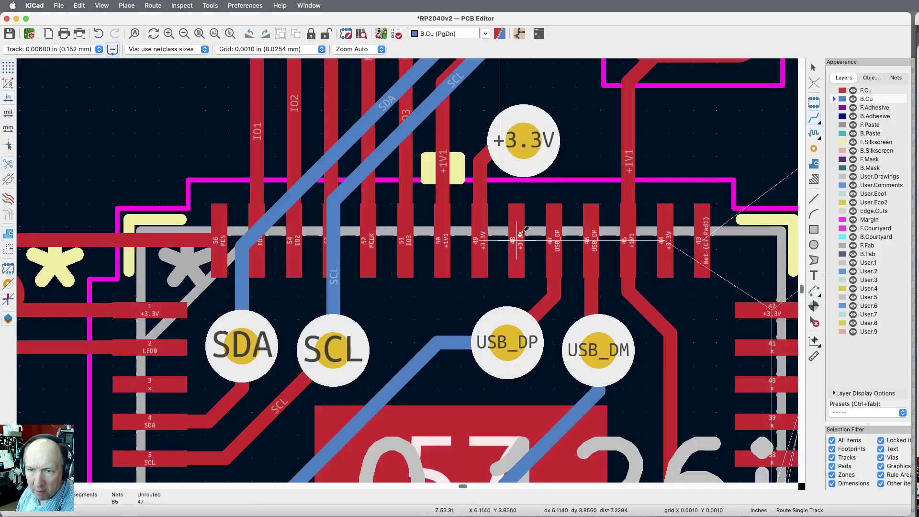
click(520, 235)
click(526, 142)
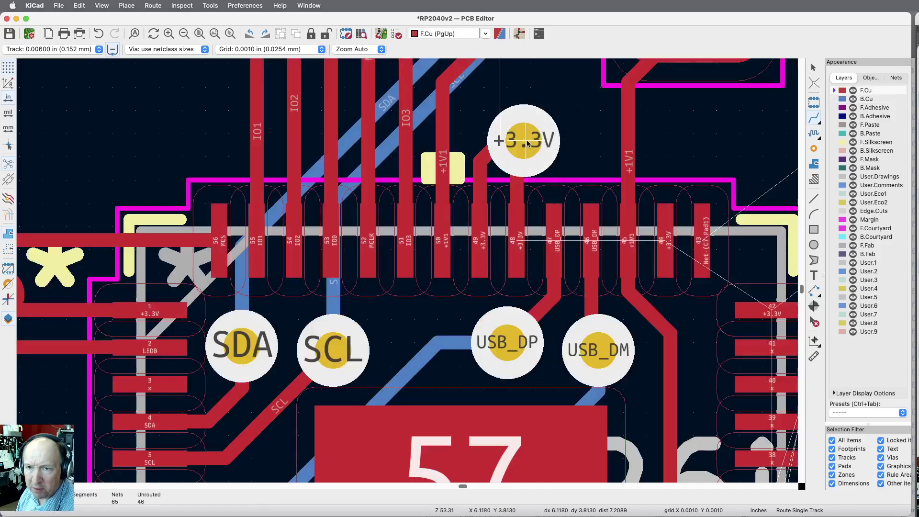
Step: Route a GND track on F.Cu from the unconnected GND pin in the RP2040's lower pad row up to the central GND pad 57
scroll(528, 299, down, 1)
scroll(528, 299, down, 5)
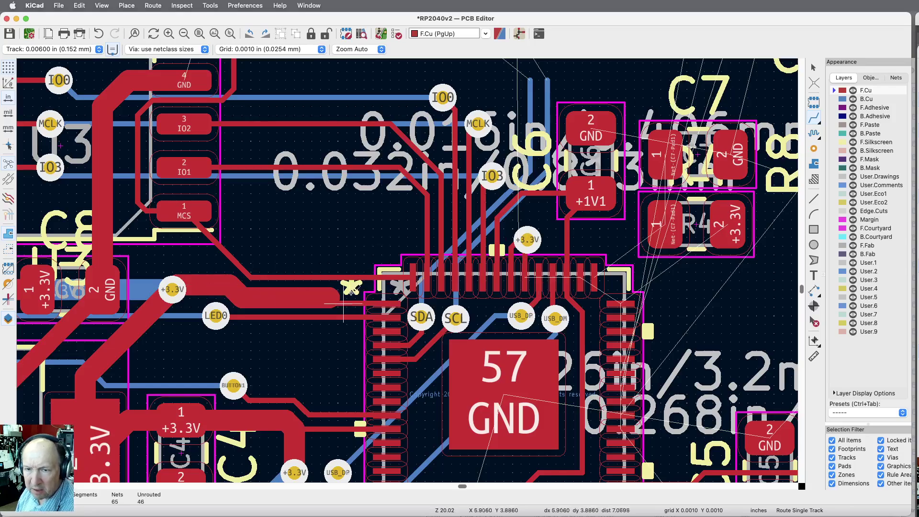
scroll(634, 274, down, 4)
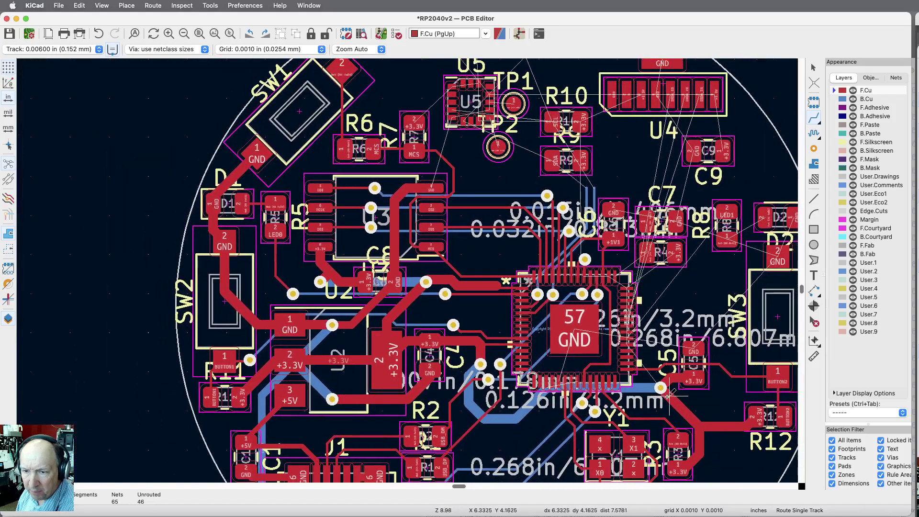
scroll(663, 388, up, 5)
scroll(663, 388, up, 1)
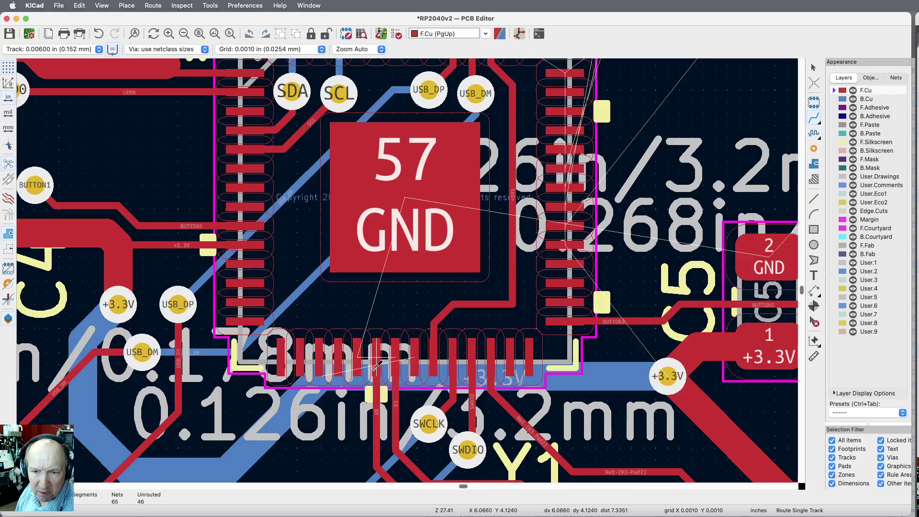
click(361, 357)
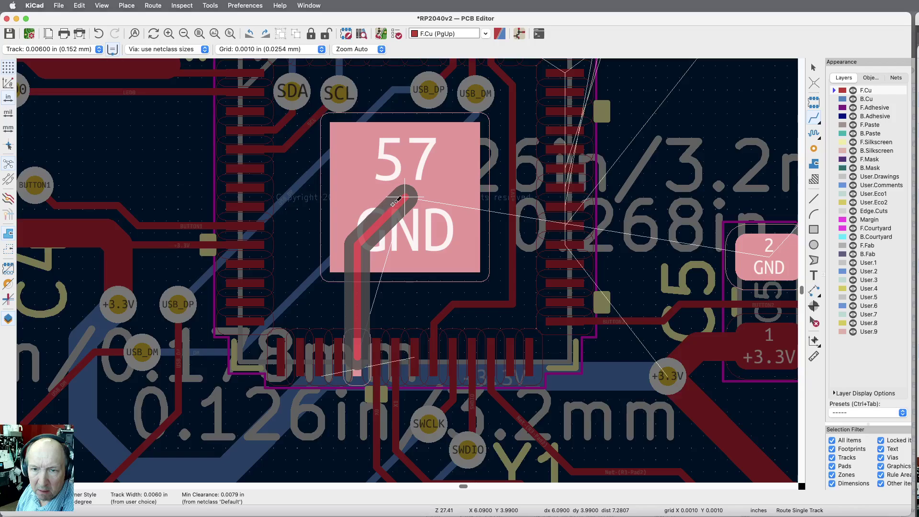
click(397, 200)
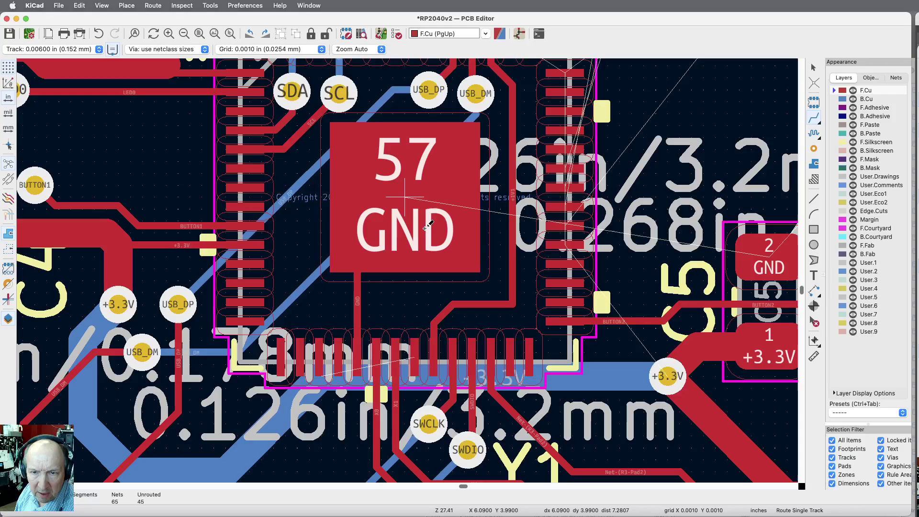
Step: Set the track width to 0.024 in and route a GND track on F.Cu from C3 pad 2 to a new via below R12
scroll(411, 246, down, 3)
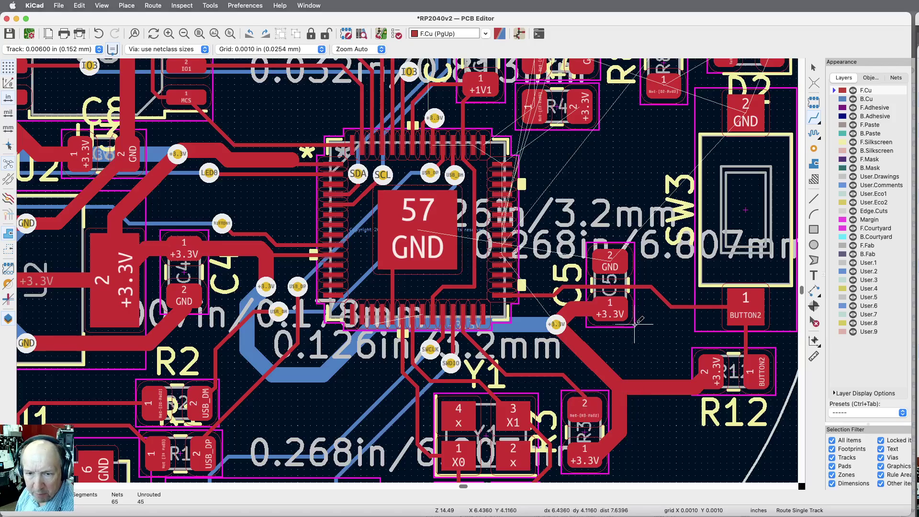
scroll(676, 168, down, 2)
scroll(676, 167, down, 1)
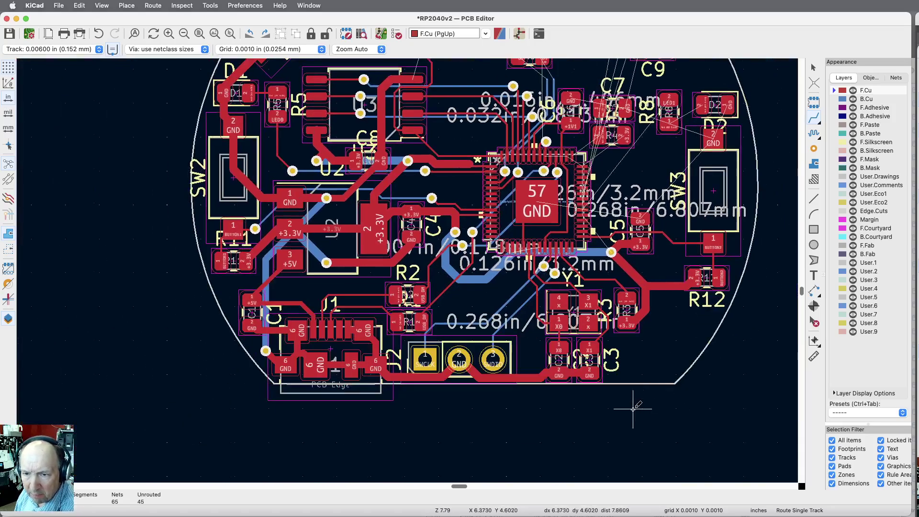
scroll(636, 407, up, 3)
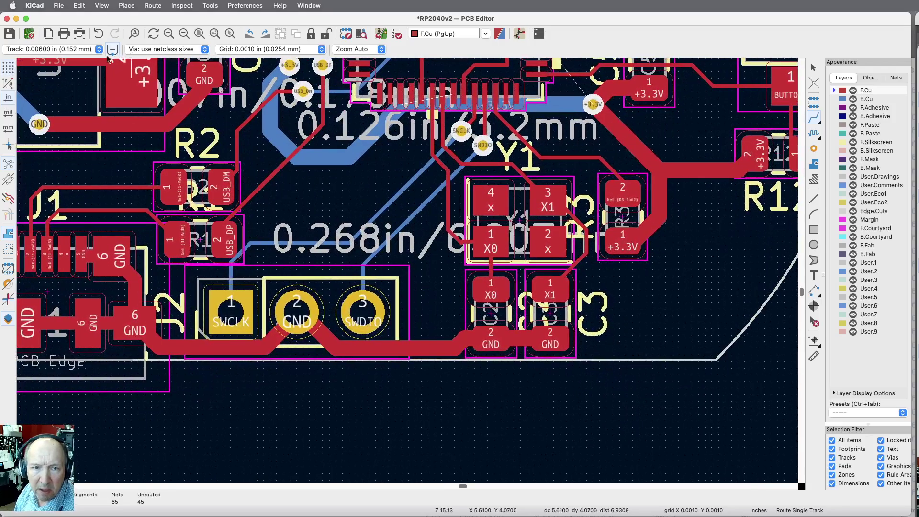
click(99, 49)
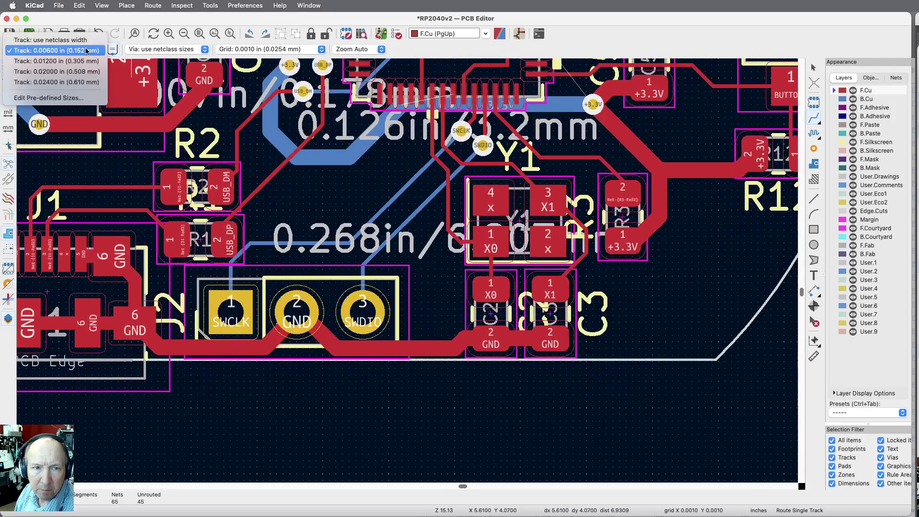
click(55, 82)
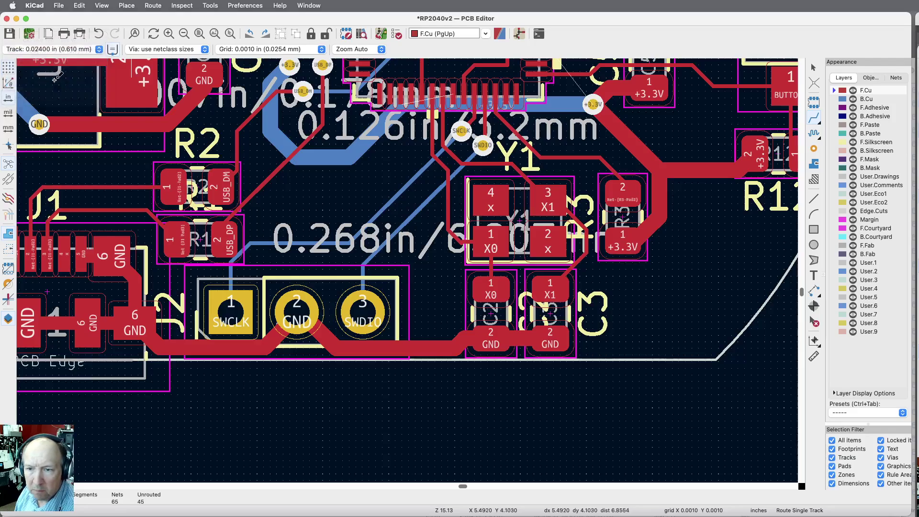
click(551, 341)
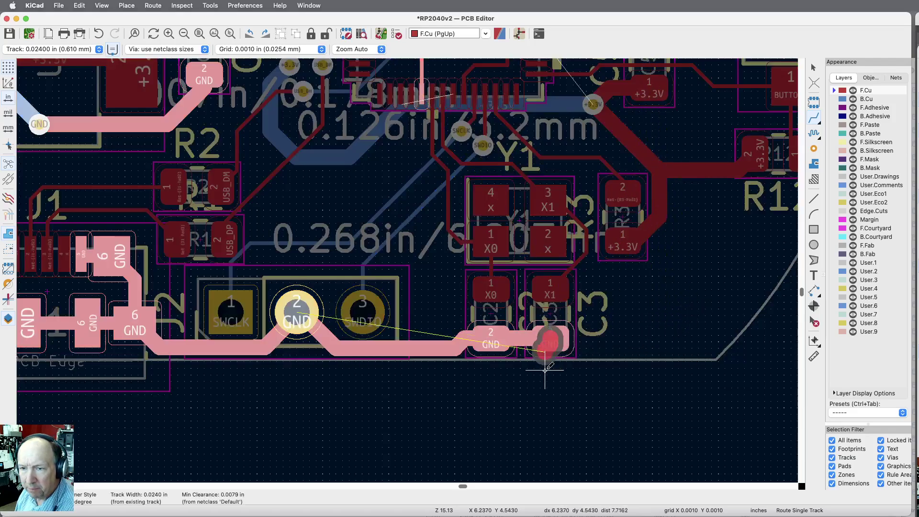
scroll(700, 311, down, 5)
scroll(598, 340, up, 5)
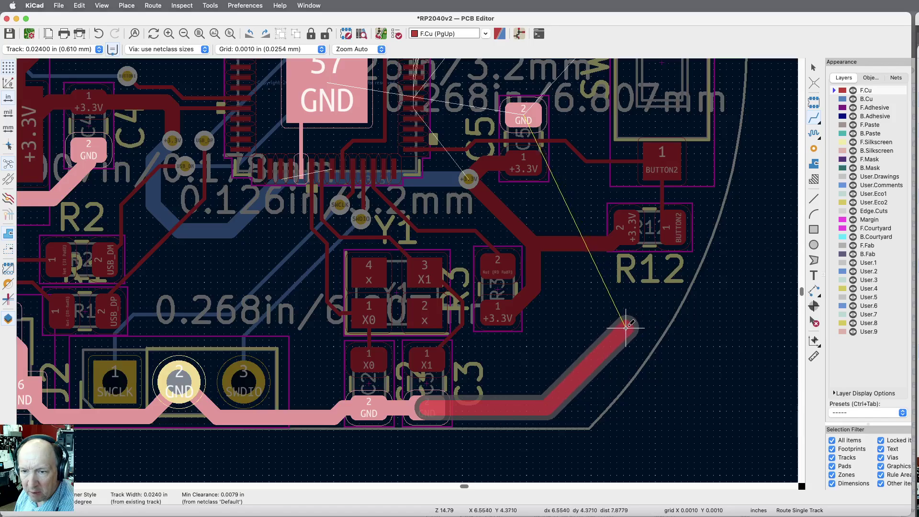
click(627, 325)
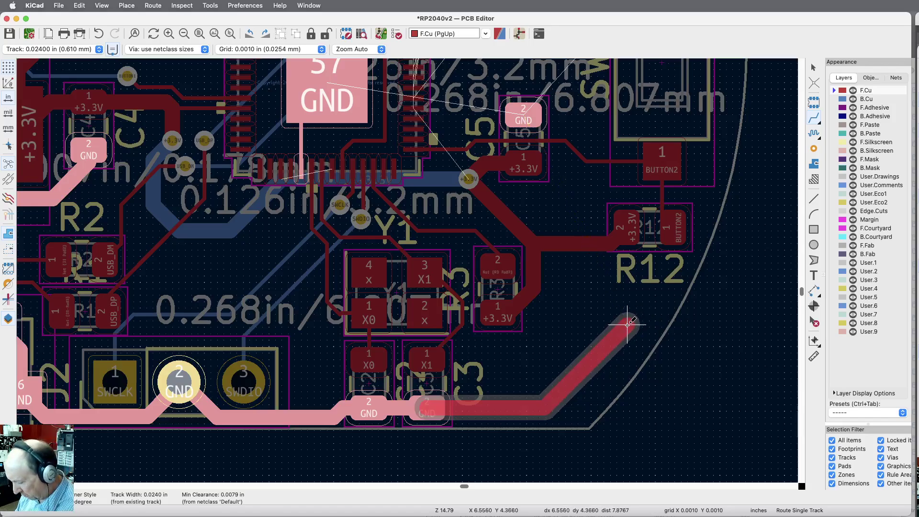
key(v)
double_click(627, 324)
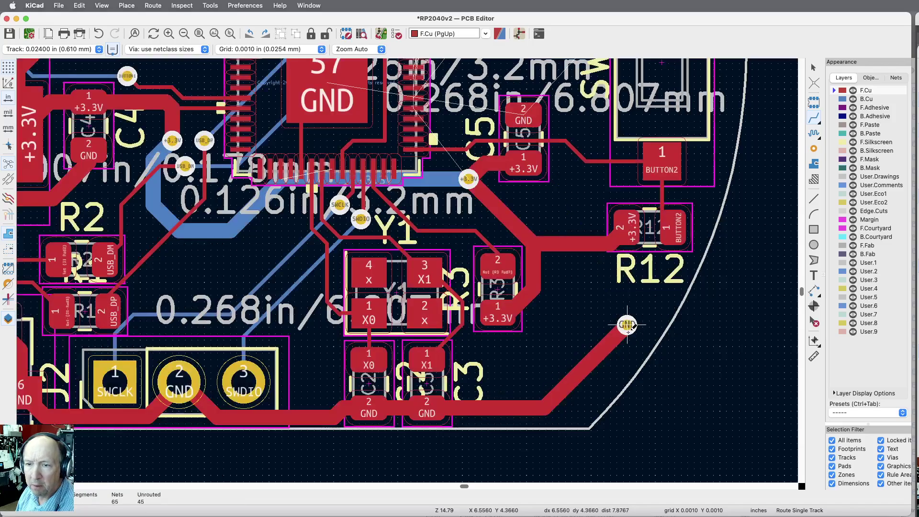
Step: Route a GND track on B.Cu from the via below R12 up past SW3 to a new via beside SW3 pad 2
click(627, 324)
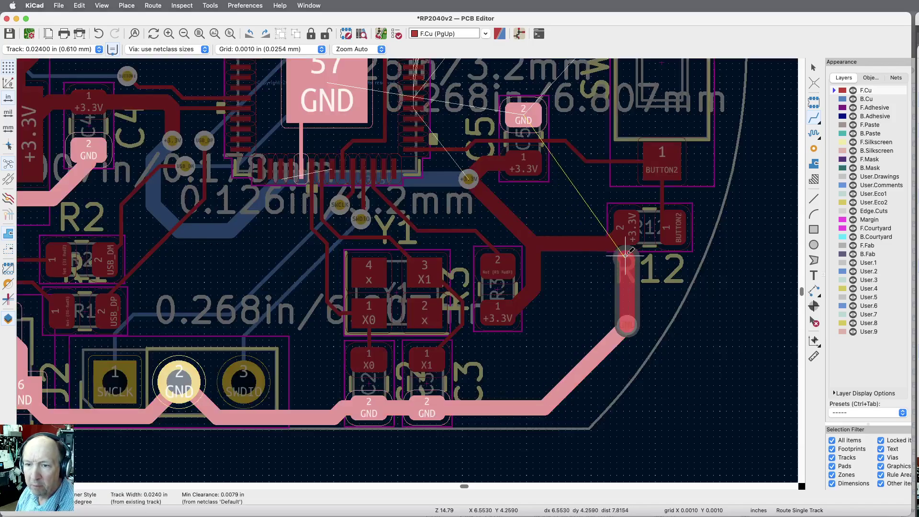
key(Escape)
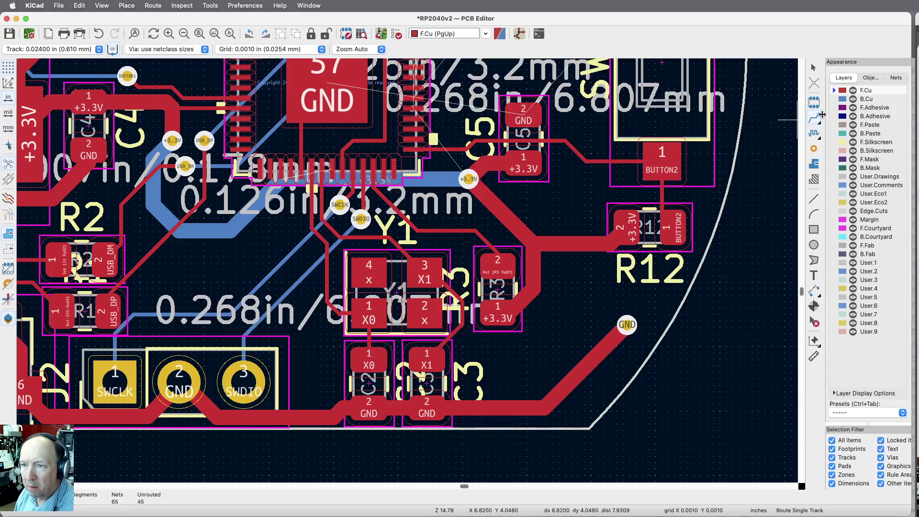
click(830, 99)
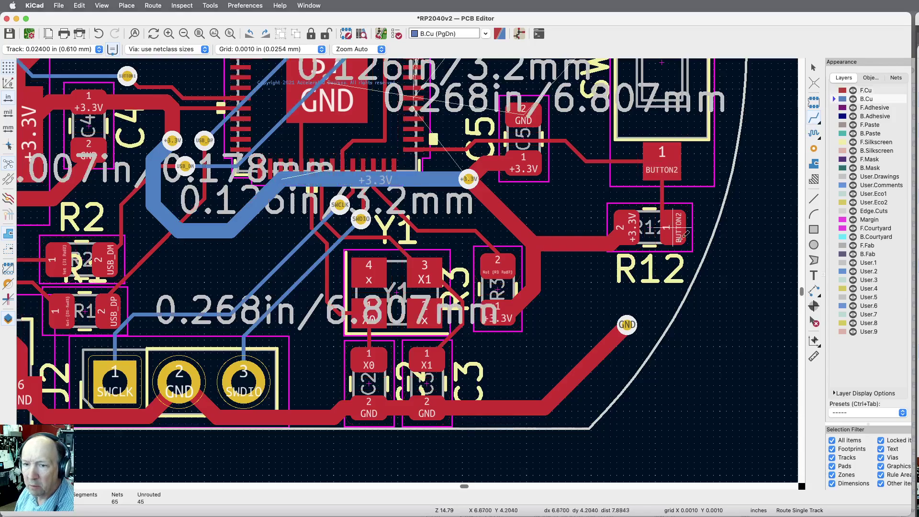
click(627, 325)
scroll(635, 257, up, 3)
scroll(634, 254, down, 8)
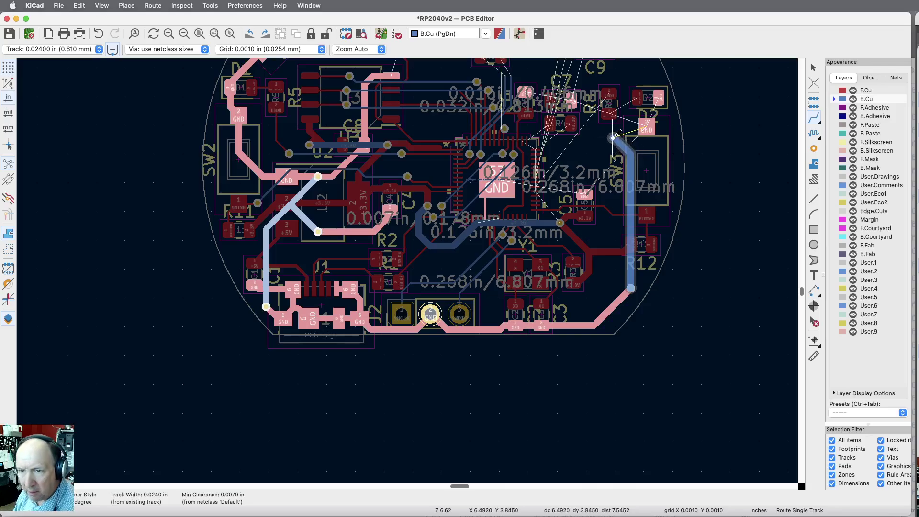
scroll(613, 138, up, 5)
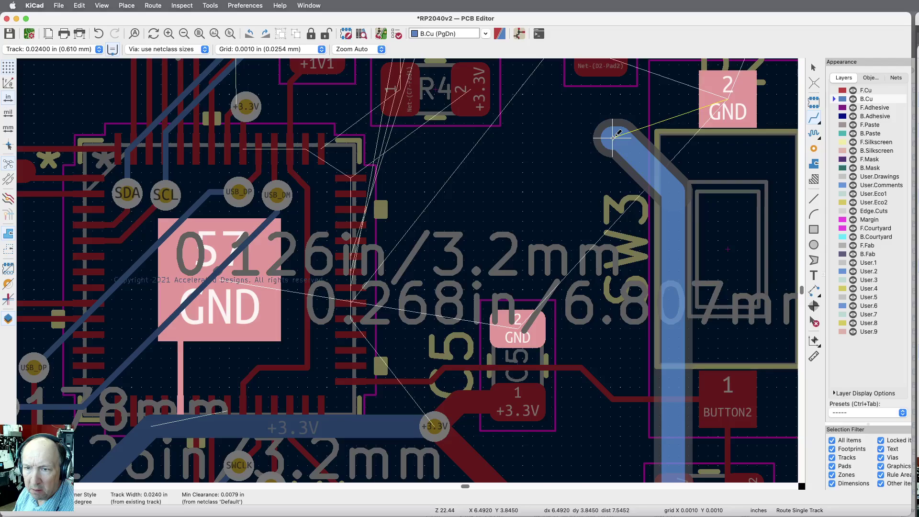
key(v)
double_click(613, 137)
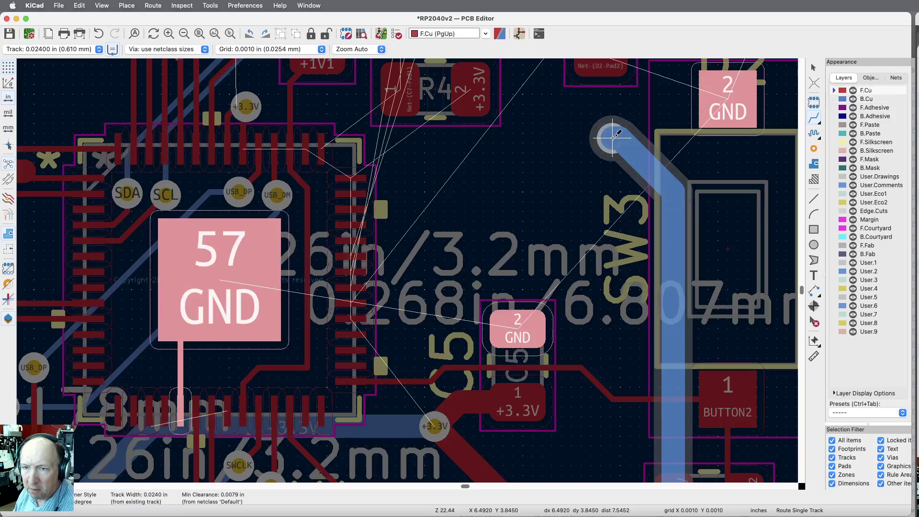
Step: Route GND tracks on F.Cu from SW3 pad 2 and C5 pad 2 to the new GND via beside SW3
scroll(616, 309, down, 1)
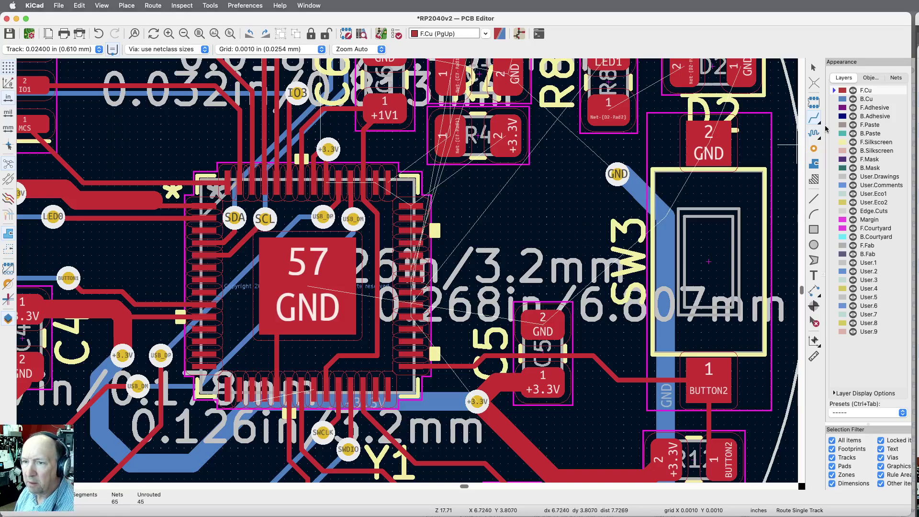
click(812, 119)
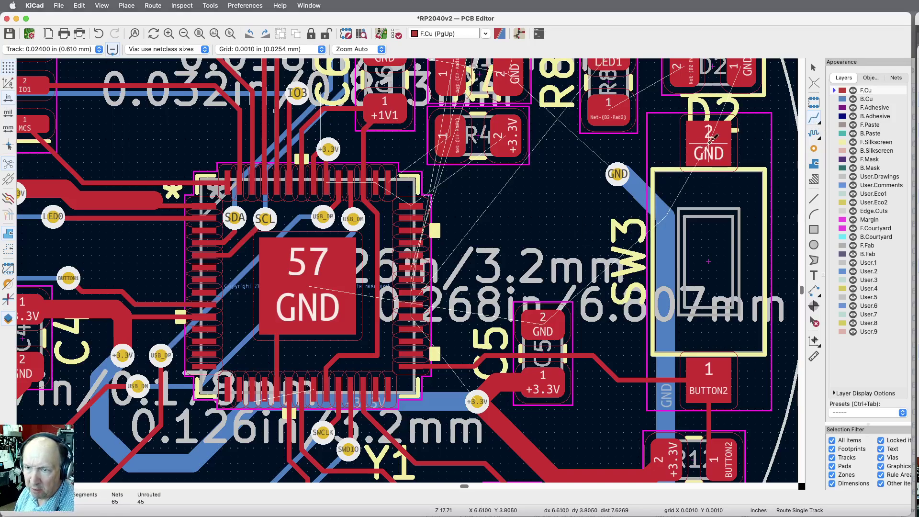
click(709, 140)
click(617, 174)
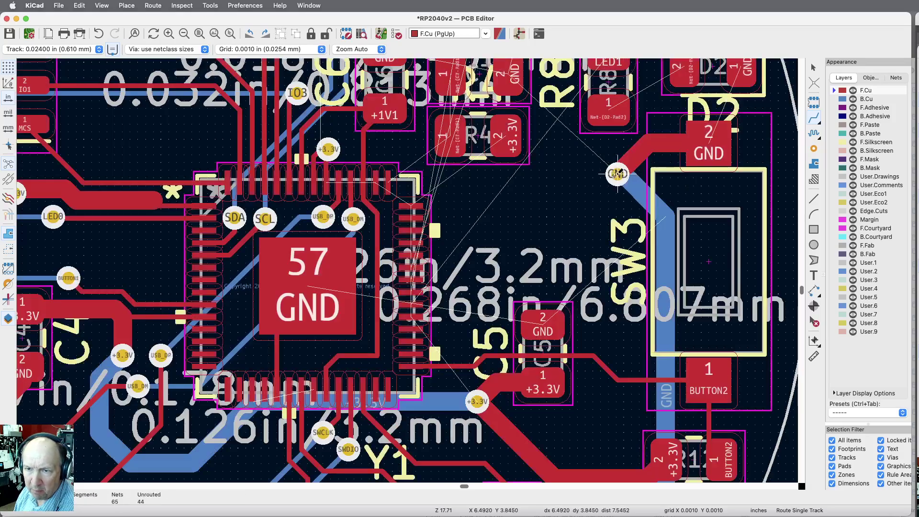
click(543, 323)
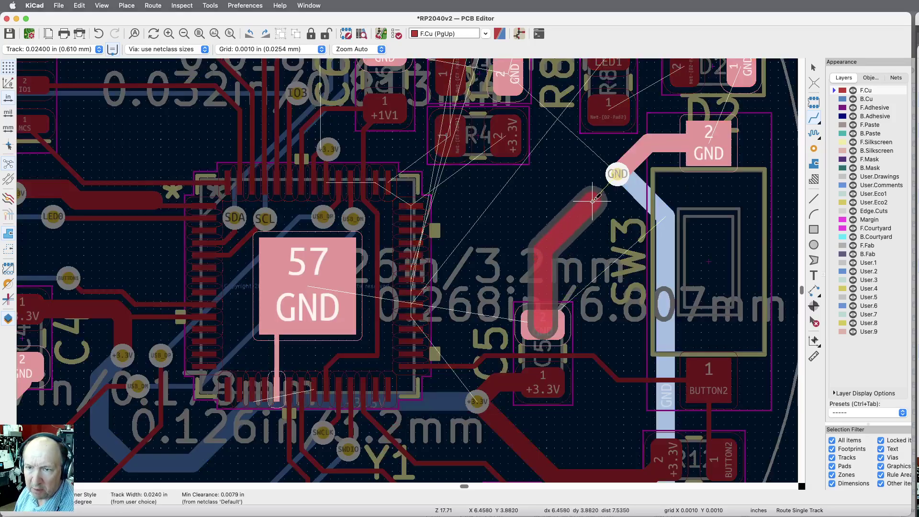
click(615, 177)
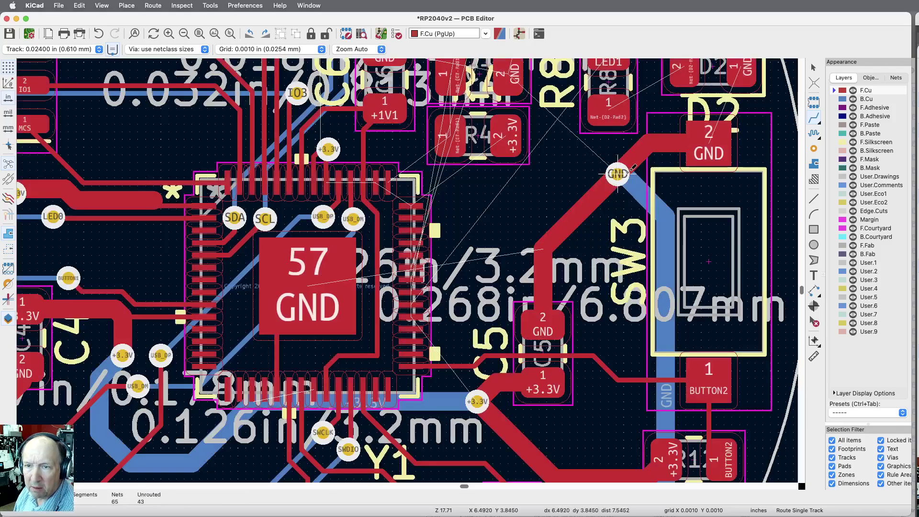
Step: Route a GND track on F.Cu from SW3 pad 2 to D2 pad 1
scroll(618, 173, down, 2)
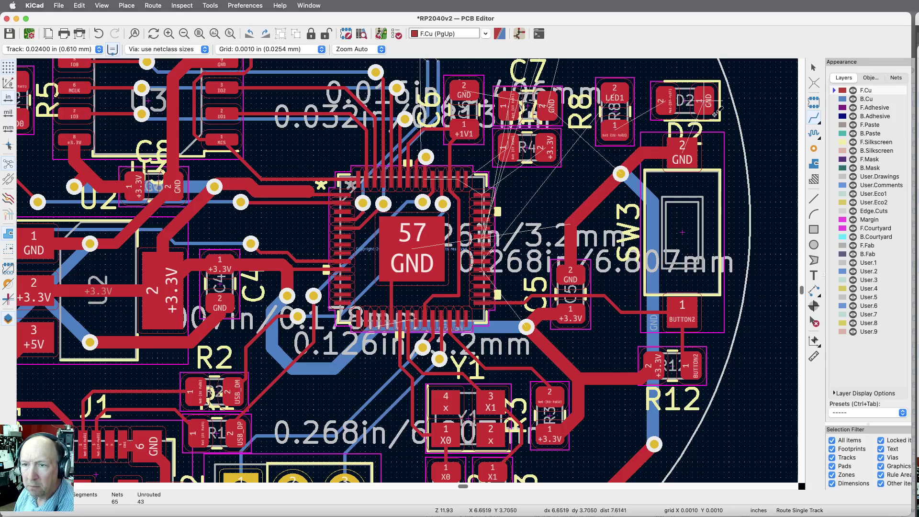
click(682, 152)
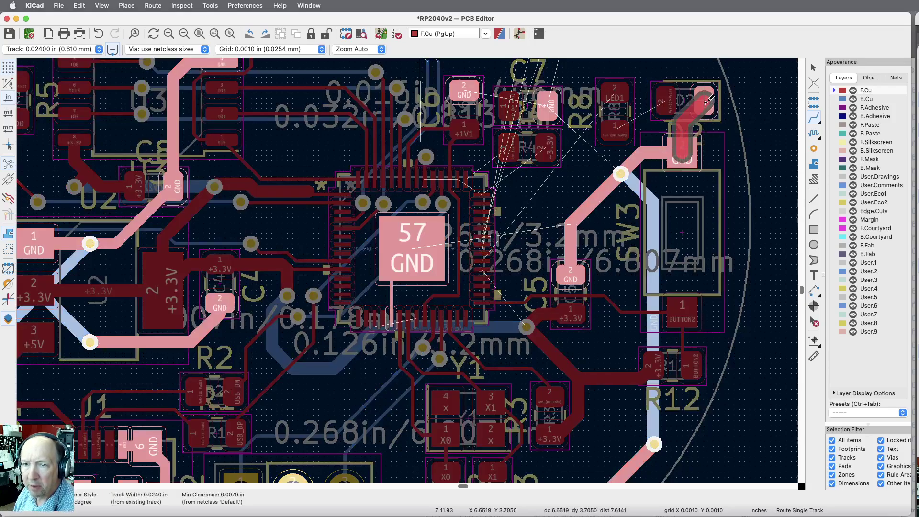
click(707, 101)
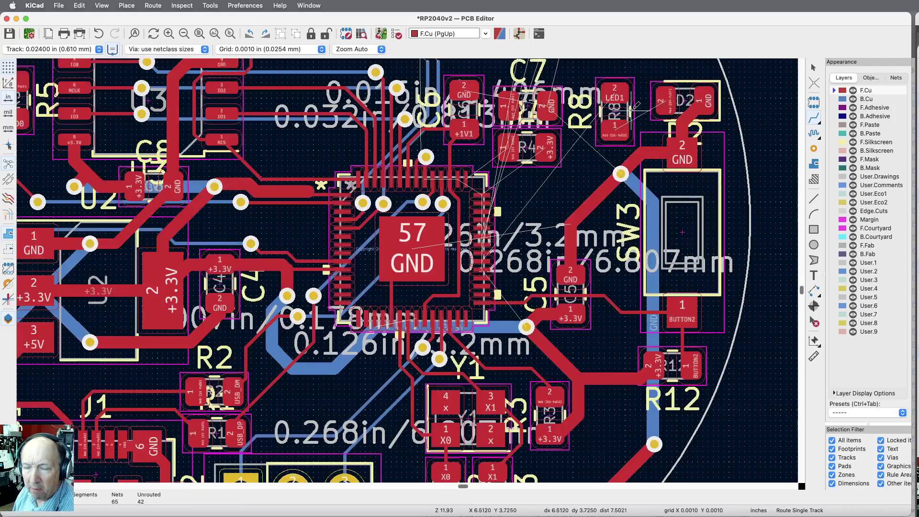
Step: Rotate resistor R8 by 180 degrees so its pad 1 sits level with D2 pad 2
scroll(632, 73, up, 5)
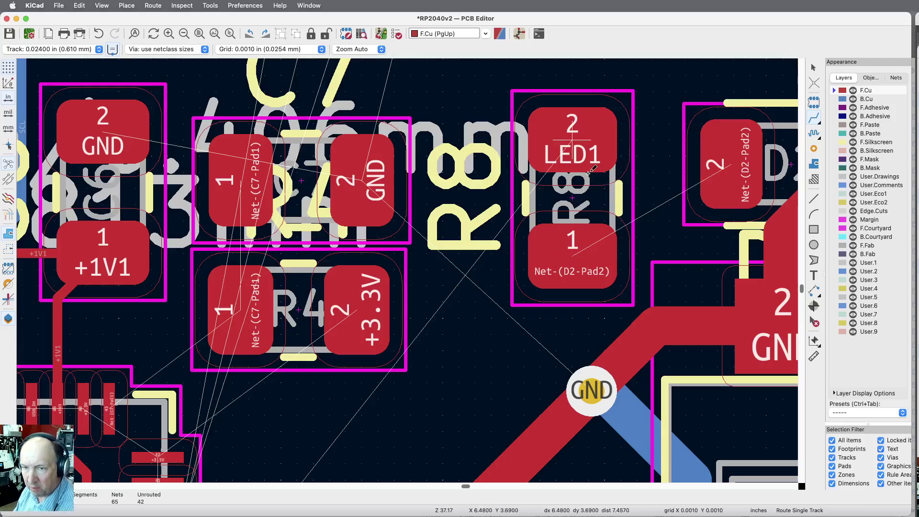
key(Escape)
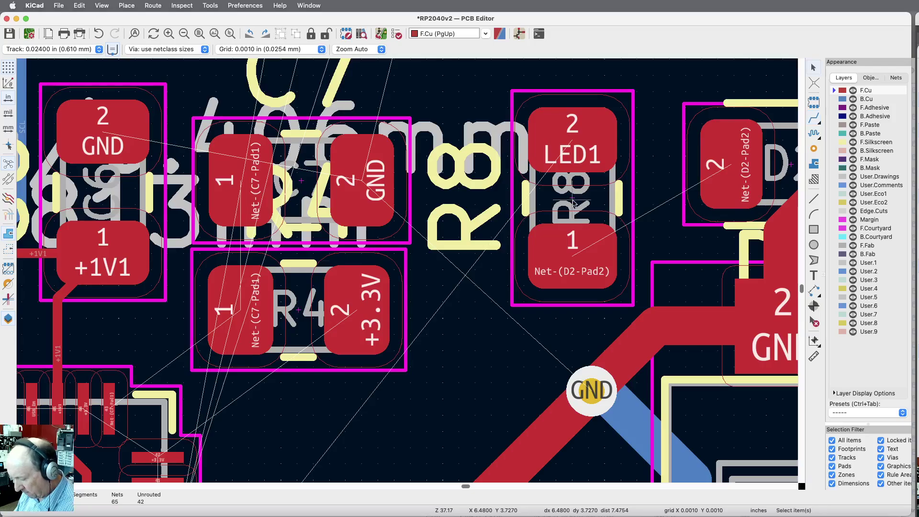
key(r)
key(r)
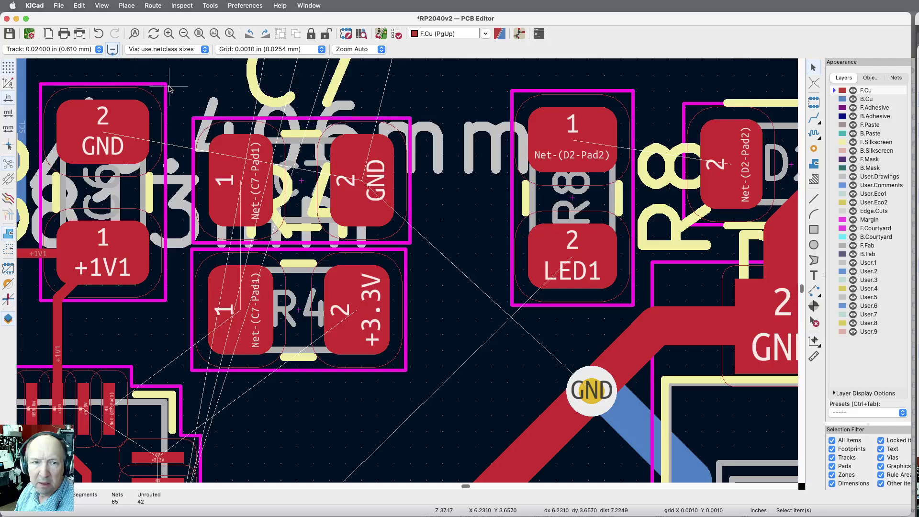
Step: Set the track width to 0.006 in and route a track on F.Cu from D2 pad 2 to R8 pad 1
click(98, 49)
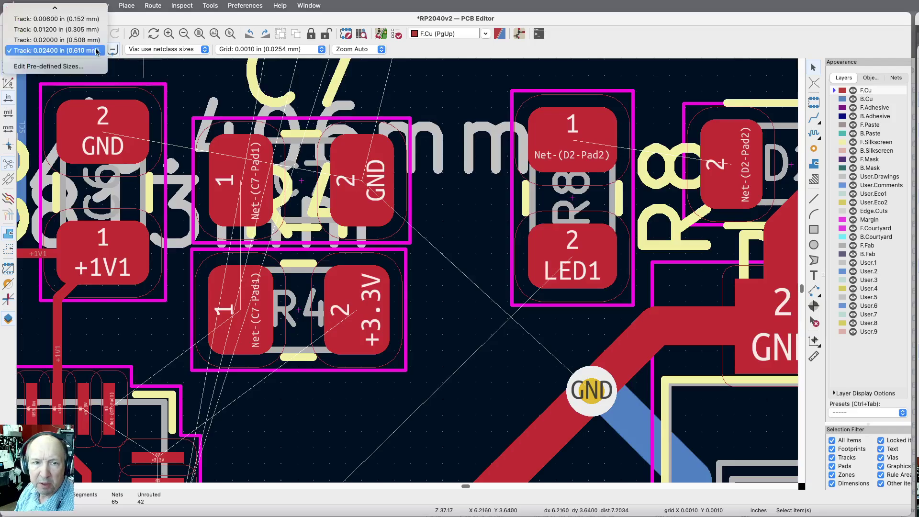
click(56, 19)
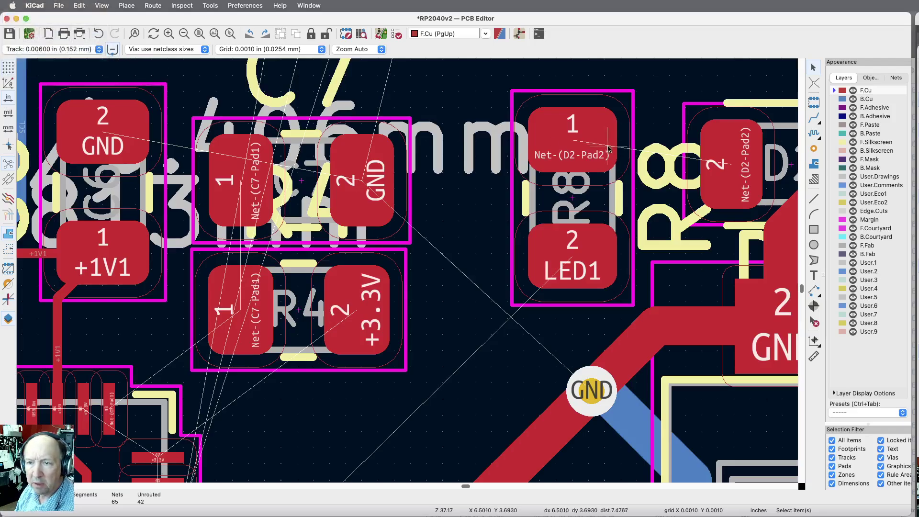
click(814, 118)
click(731, 164)
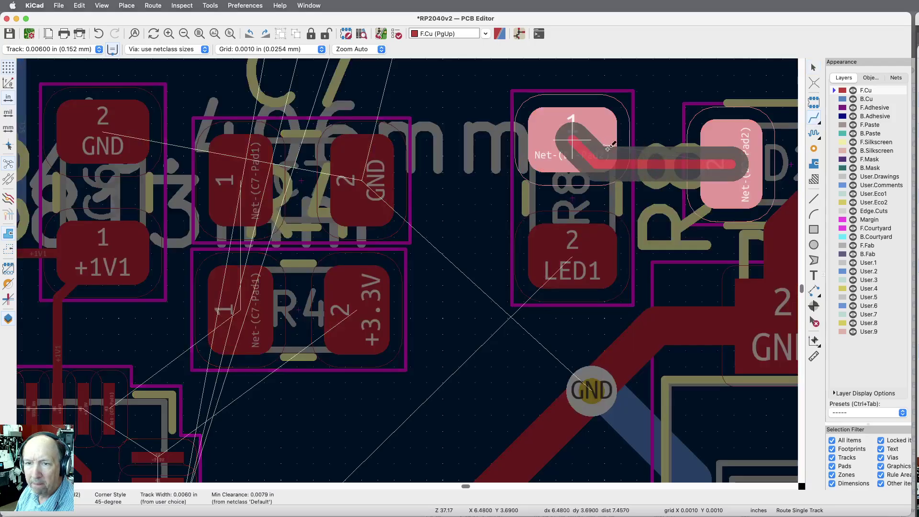
click(576, 142)
Step: Set the track width to 0.024 in and route a GND track on F.Cu from C6 pad 2 over C7 to its pad 2
scroll(513, 220, down, 8)
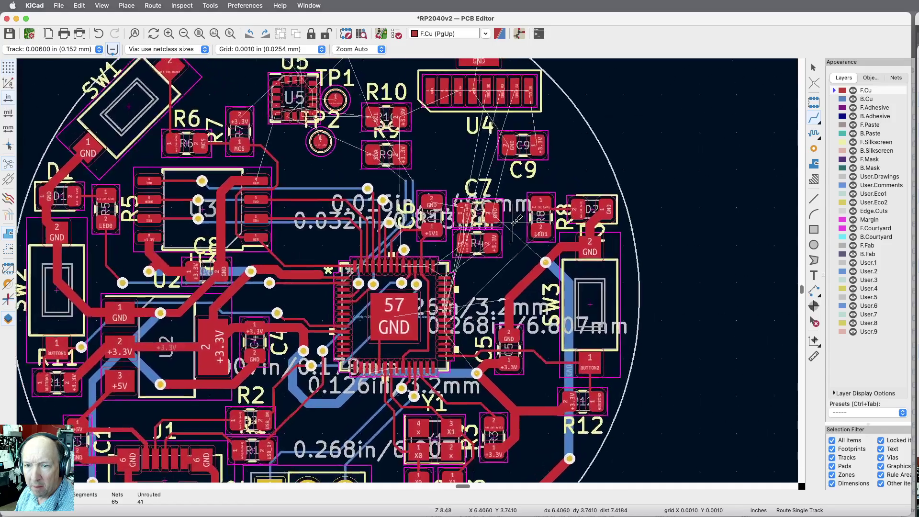
scroll(513, 220, up, 4)
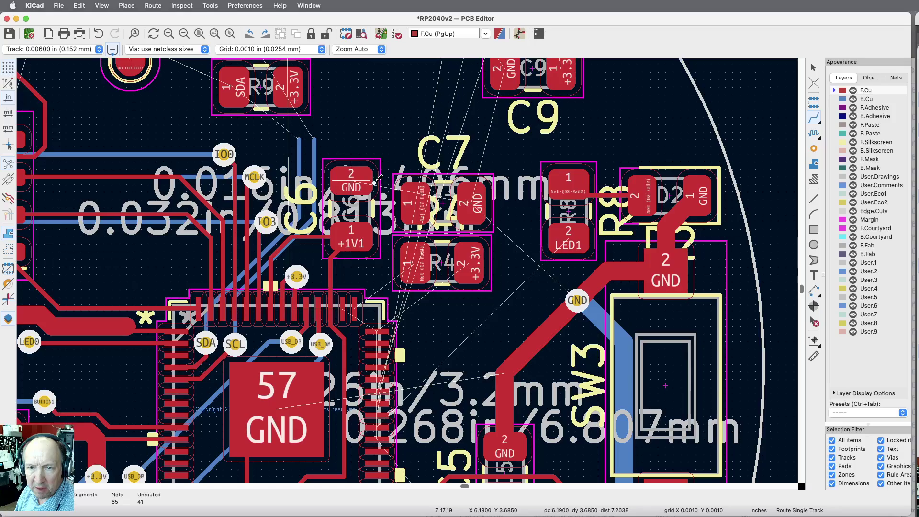
click(113, 49)
click(67, 84)
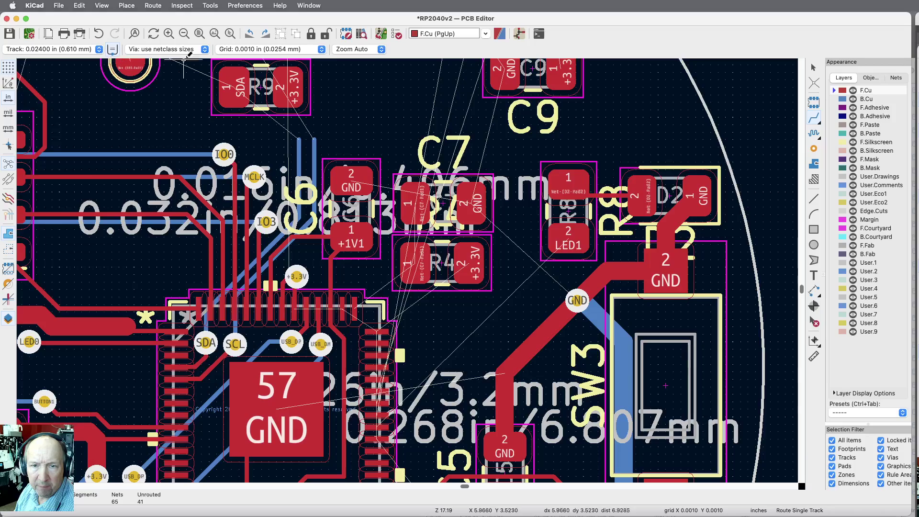
click(355, 179)
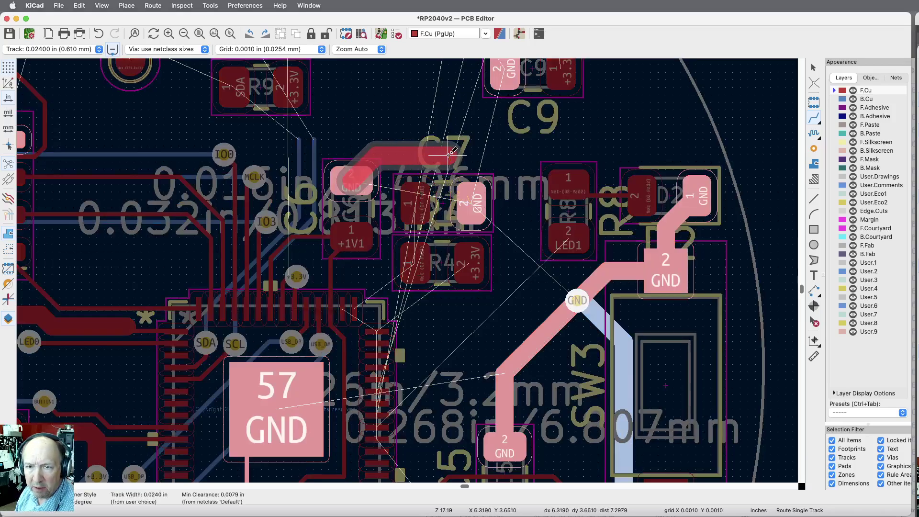
click(471, 195)
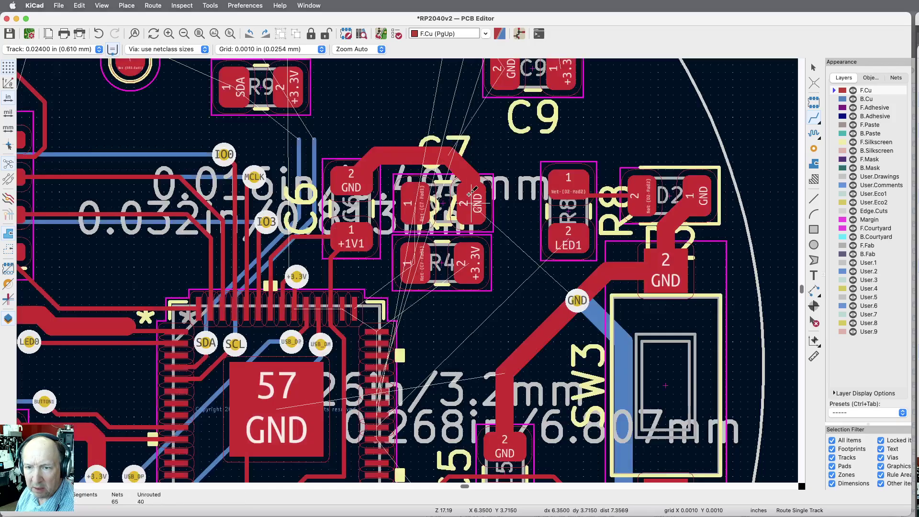
Step: Route a GND track on F.Cu from the GND via near SW3 to C7 pad 2
click(577, 301)
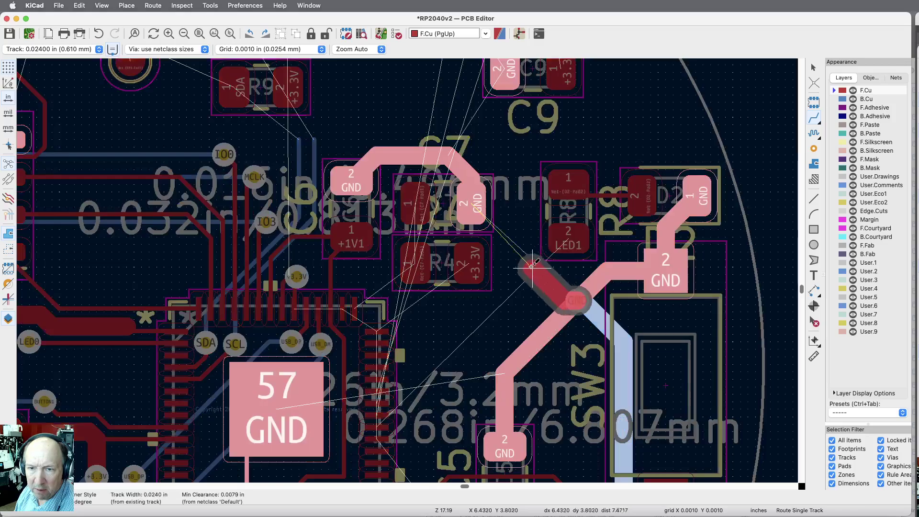
click(478, 204)
Step: Set the track width to 0.006 in and route U1's +3.3V pad 22 through a new via to the +3.3V track on B.Cu
scroll(730, 294, down, 5)
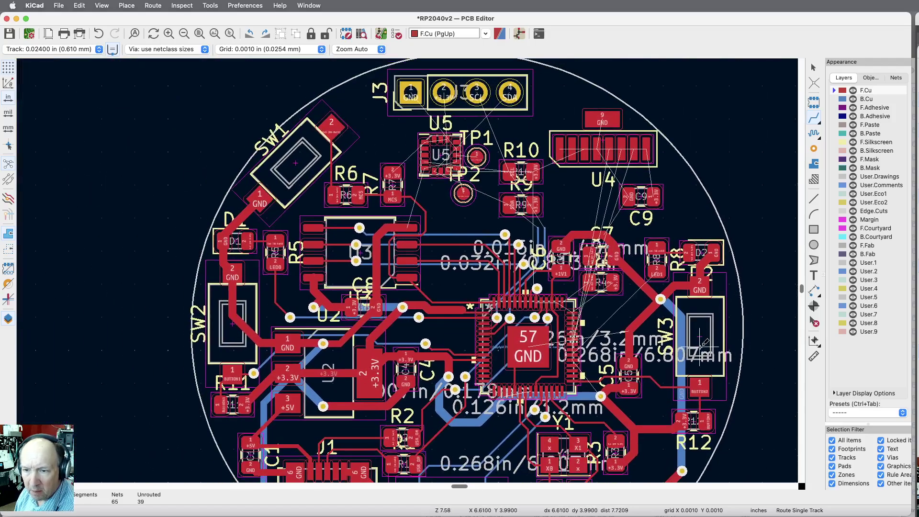
scroll(702, 344, down, 2)
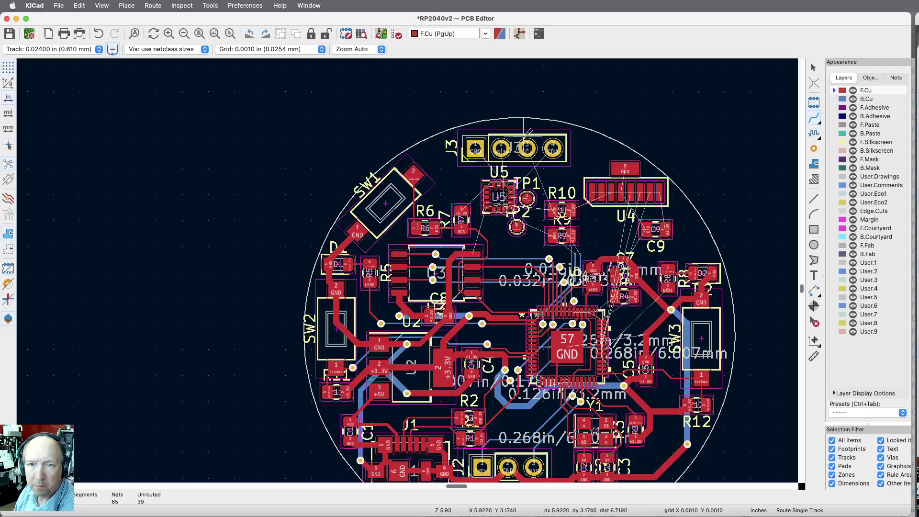
click(200, 34)
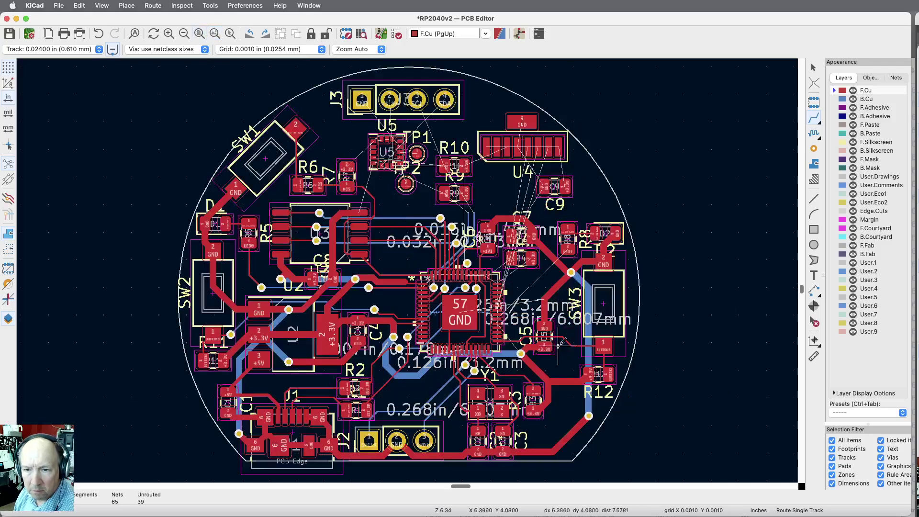
scroll(472, 390, up, 5)
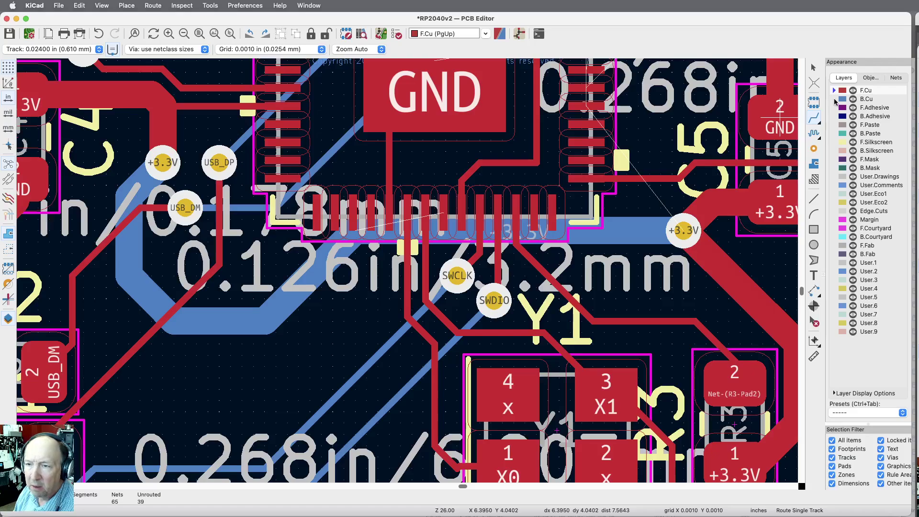
click(98, 49)
click(52, 17)
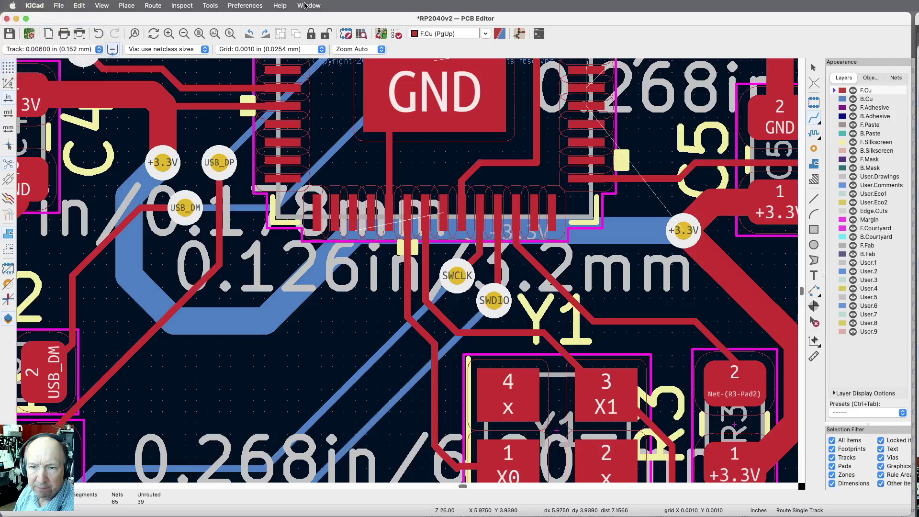
click(444, 204)
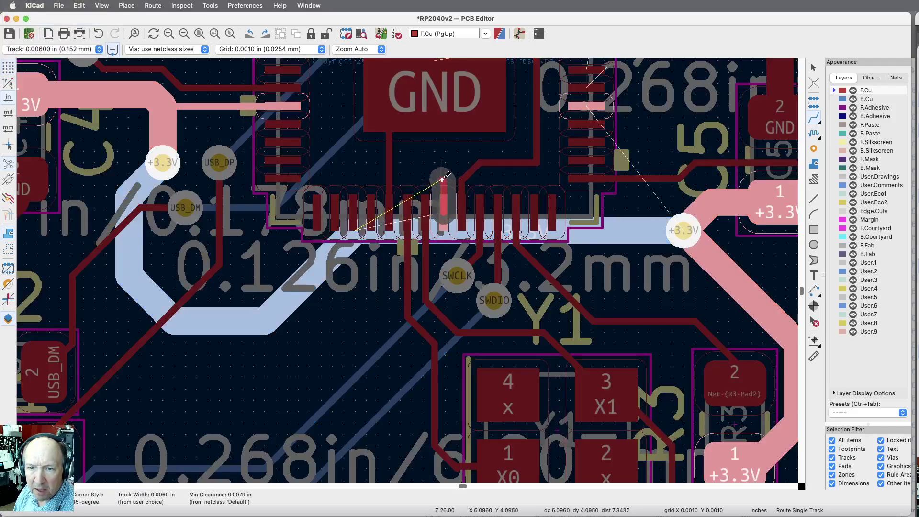
key(v)
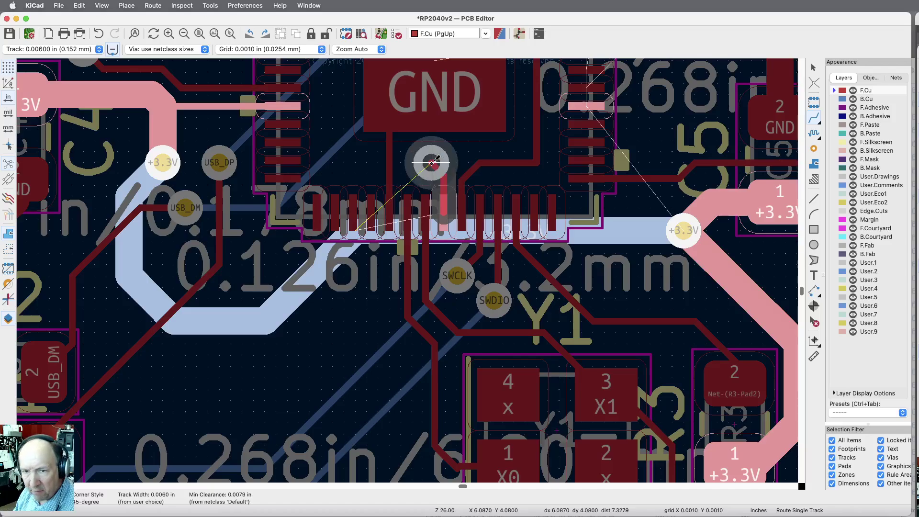
click(432, 163)
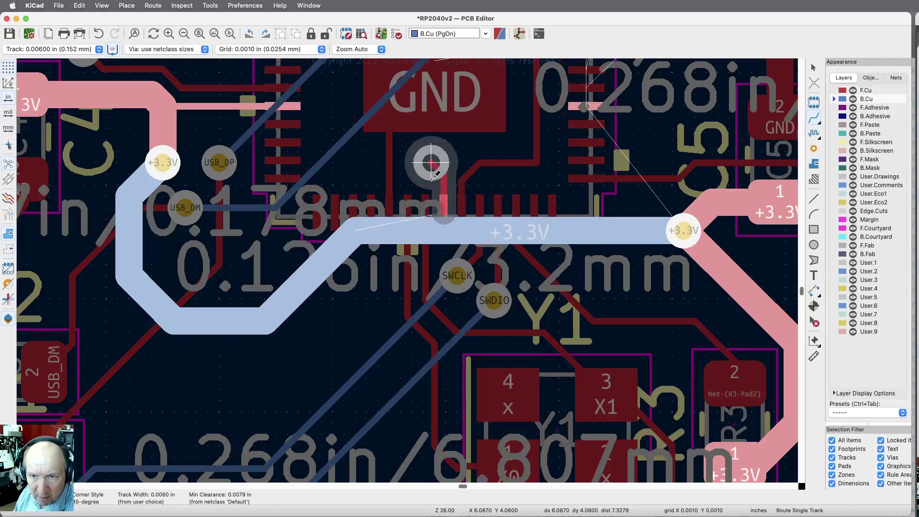
click(419, 230)
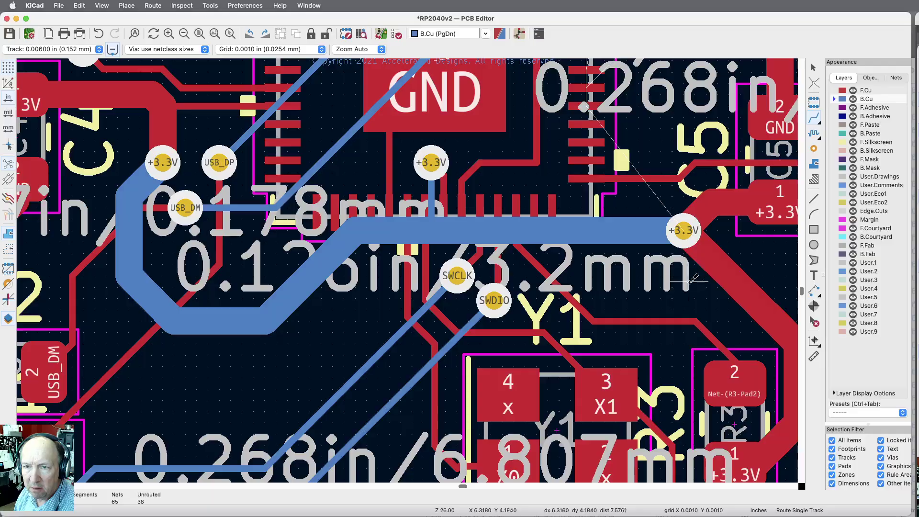
Step: Set the track width to 0.024 in and route +3.3V on B.Cu from the via beside C5 along U1's pad row to a new via below R4
scroll(644, 302, down, 4)
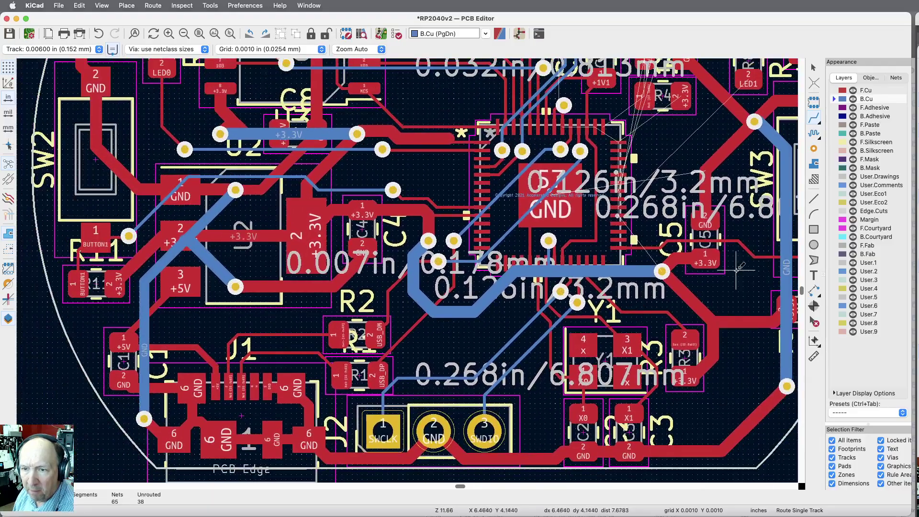
scroll(690, 179, up, 5)
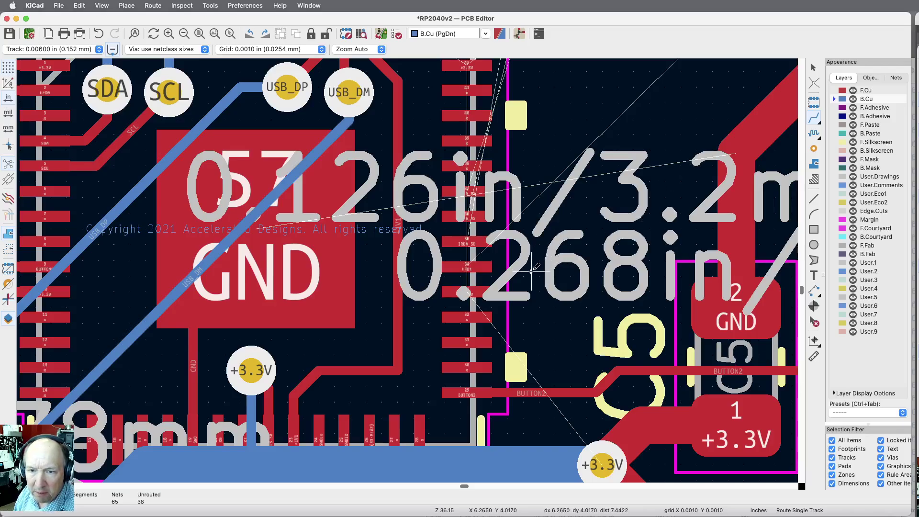
scroll(503, 269, up, 5)
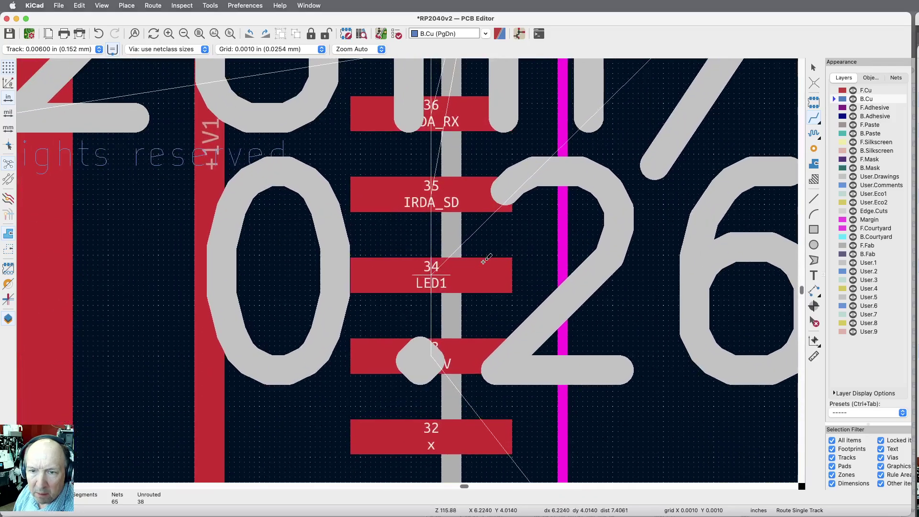
scroll(483, 261, down, 8)
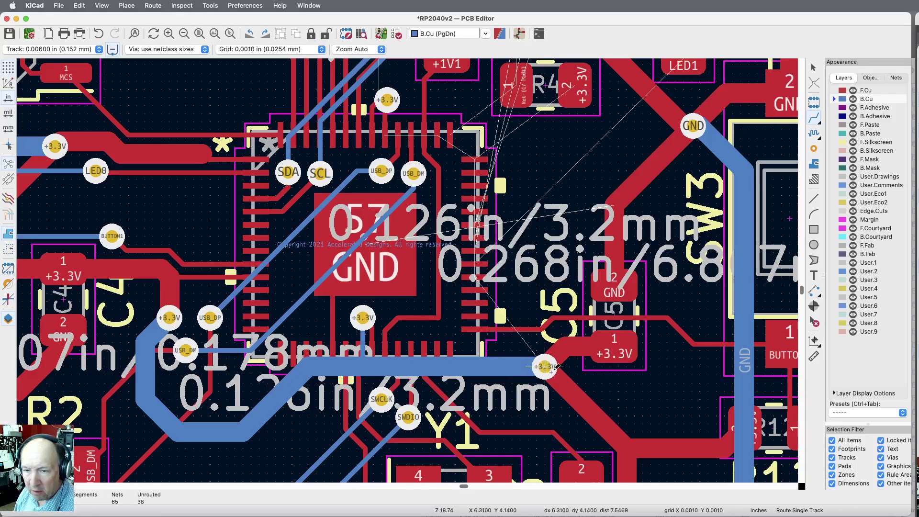
click(99, 50)
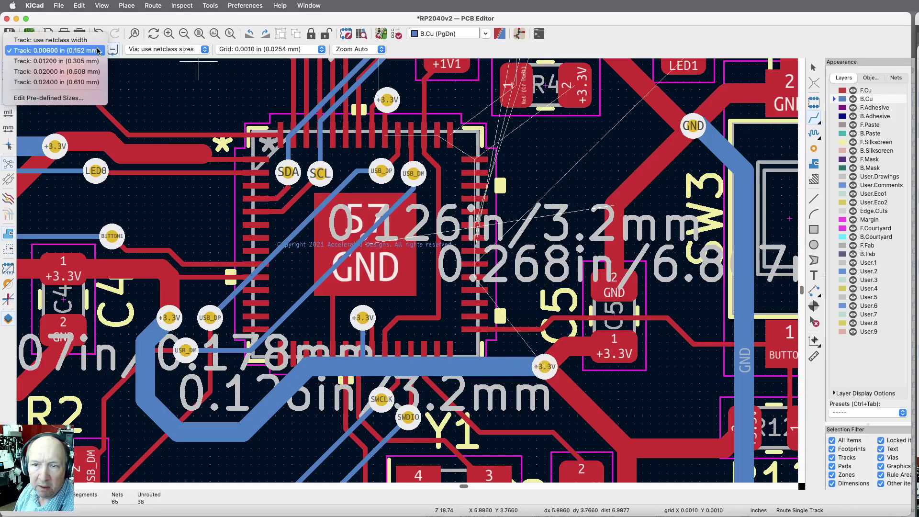
click(87, 82)
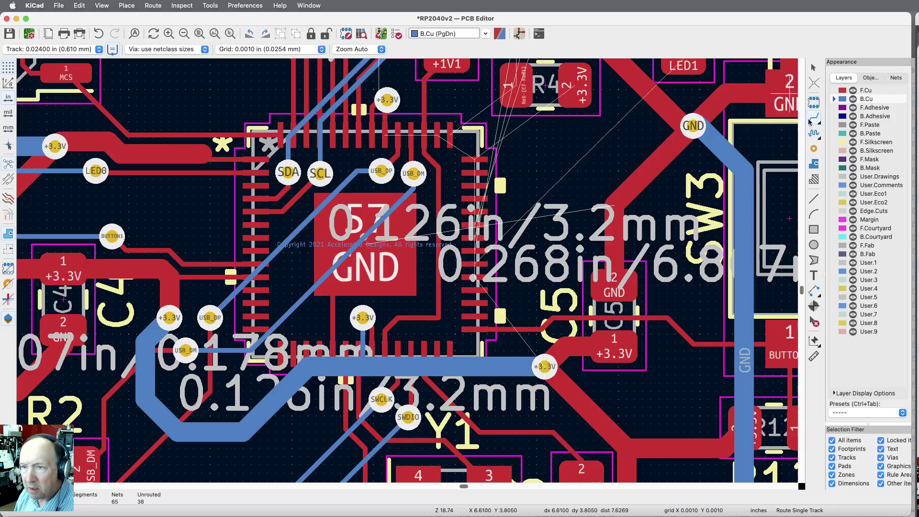
click(544, 366)
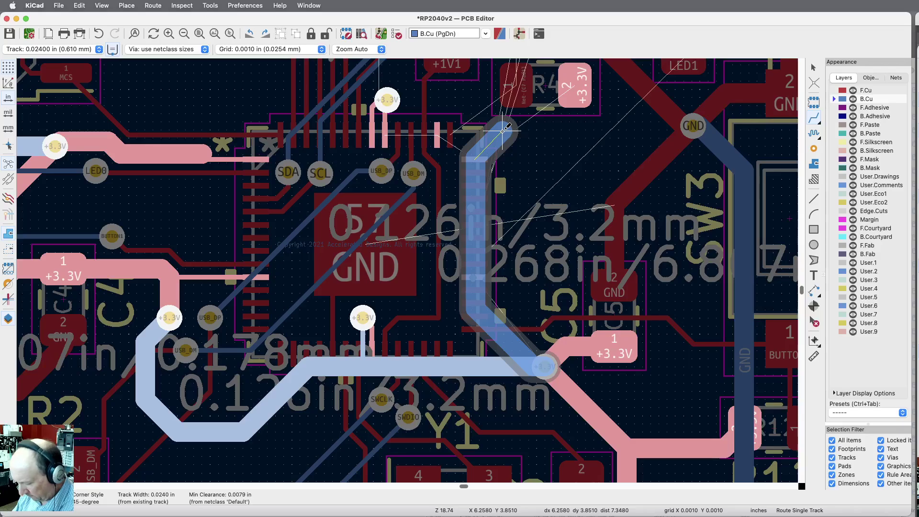
key(v)
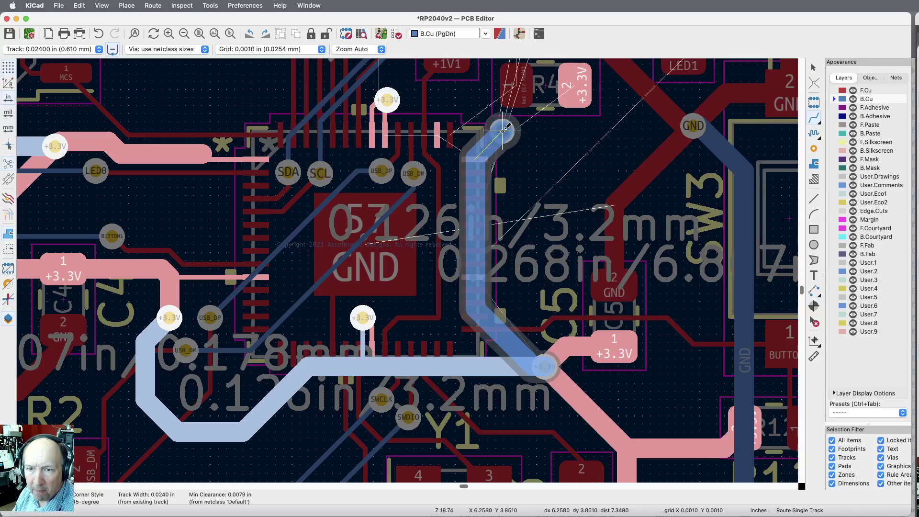
key(Page_Up)
click(502, 131)
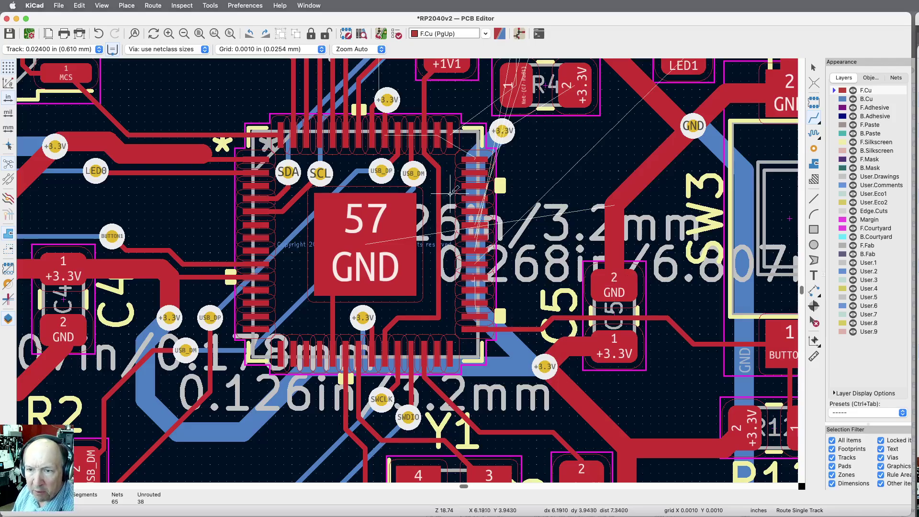
Step: Route a +3.3V track on F.Cu from R4 pad 2 to the +3.3V via below R4
scroll(632, 309, down, 3)
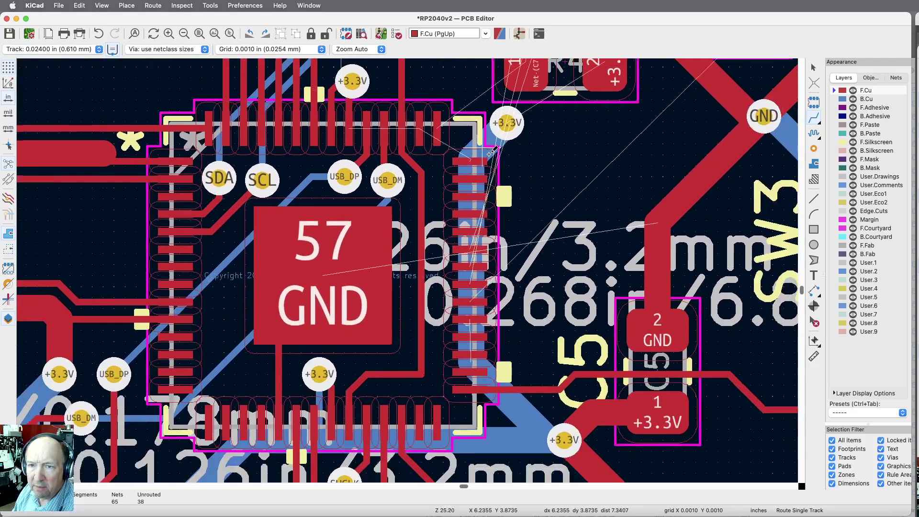
scroll(608, 137, up, 8)
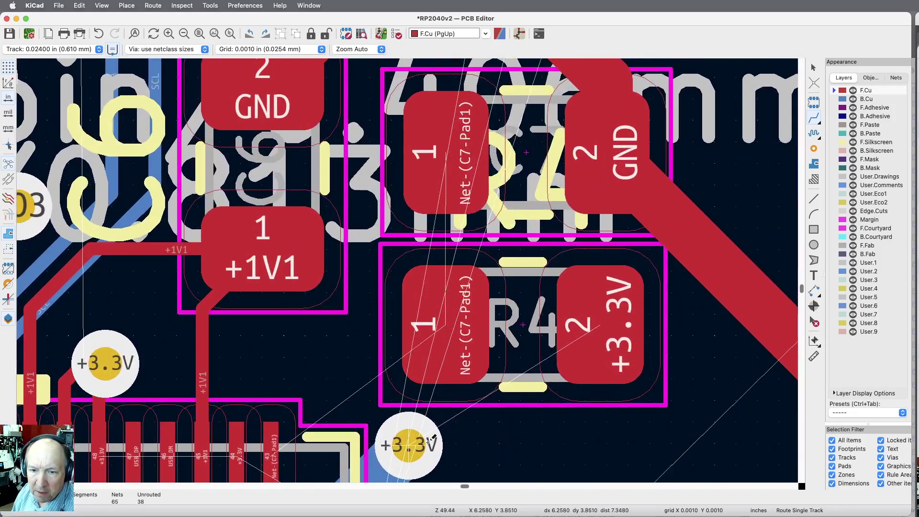
click(598, 326)
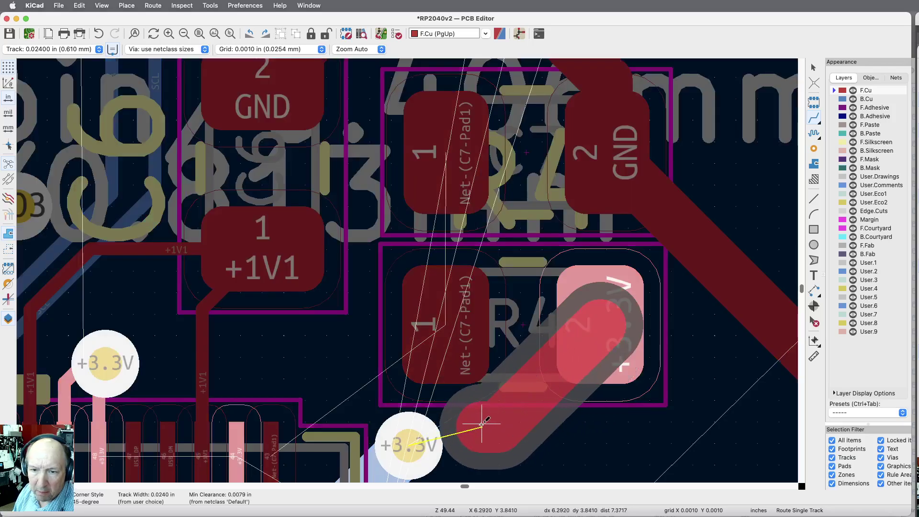
click(445, 443)
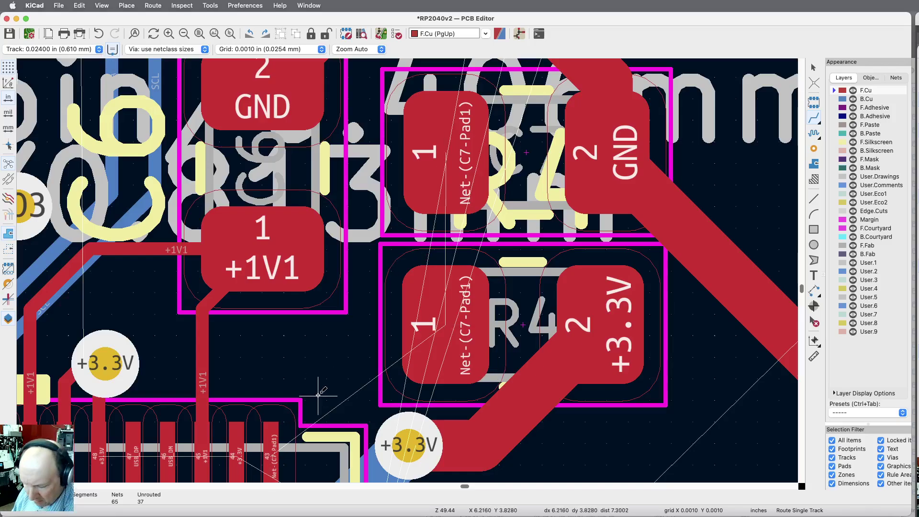
Step: Switch to the Schematic Editor and examine how R4 and C7 connect to the RP2040's ADC_AVDD pin, then return to the PCB Editor
key(super+grave)
key(super+grave)
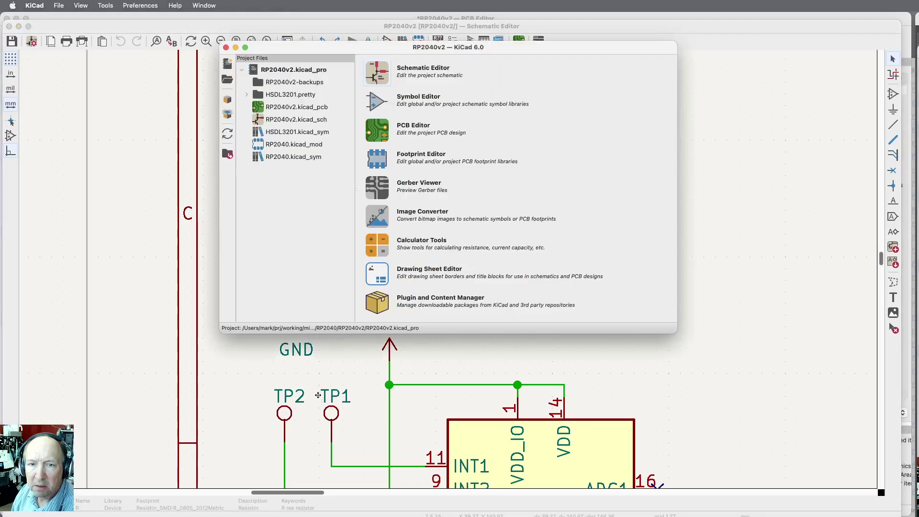
key(super+grave)
key(super+grave)
scroll(445, 334, down, 4)
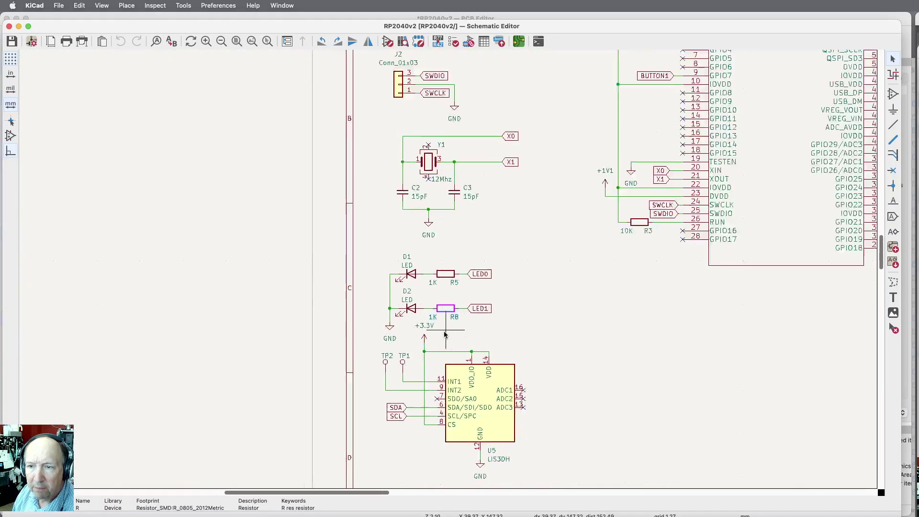
scroll(444, 334, down, 5)
scroll(670, 316, up, 8)
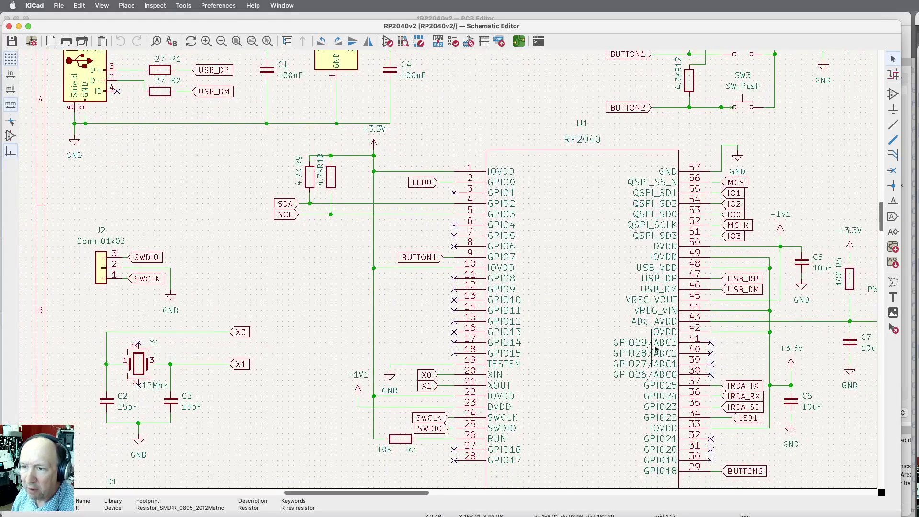
scroll(622, 344, right, 5)
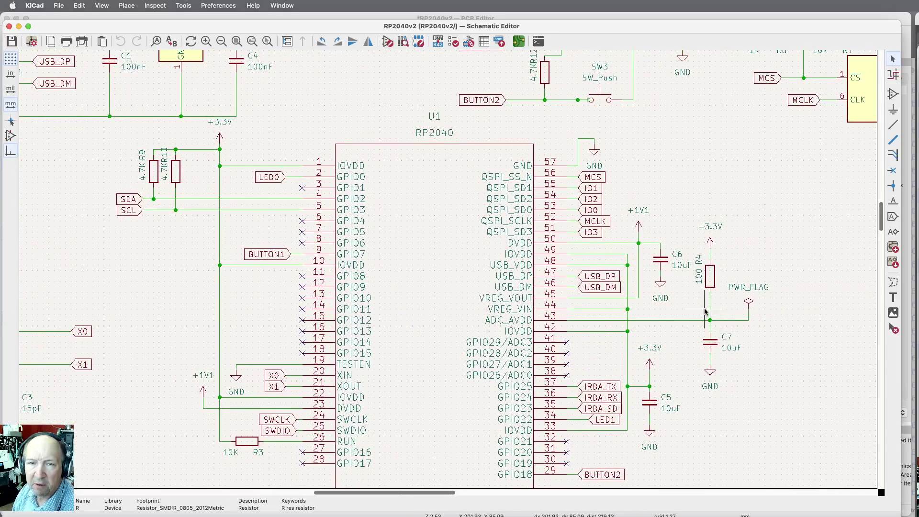
key(super+grave)
key(super+grave)
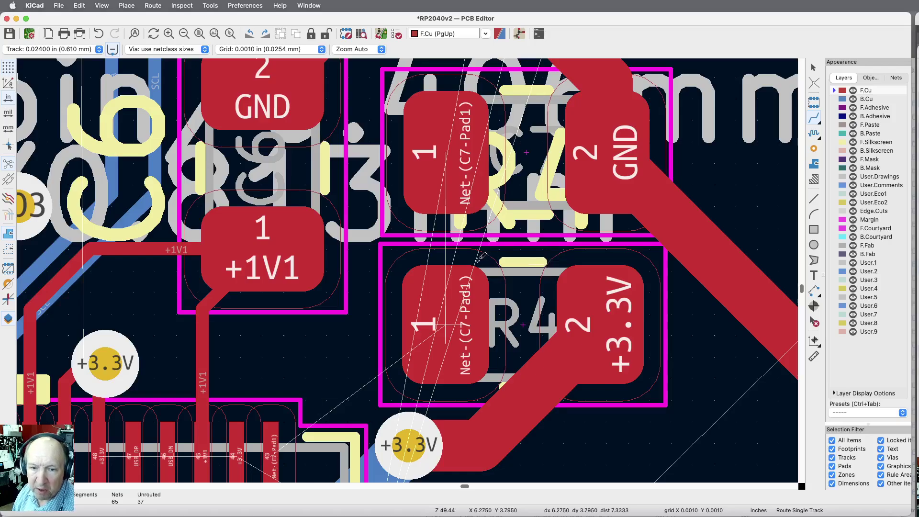
click(99, 50)
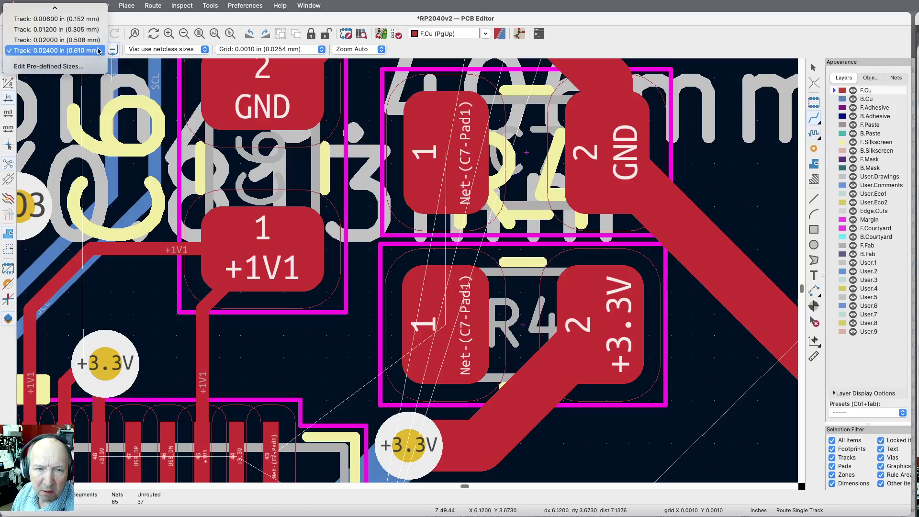
click(99, 30)
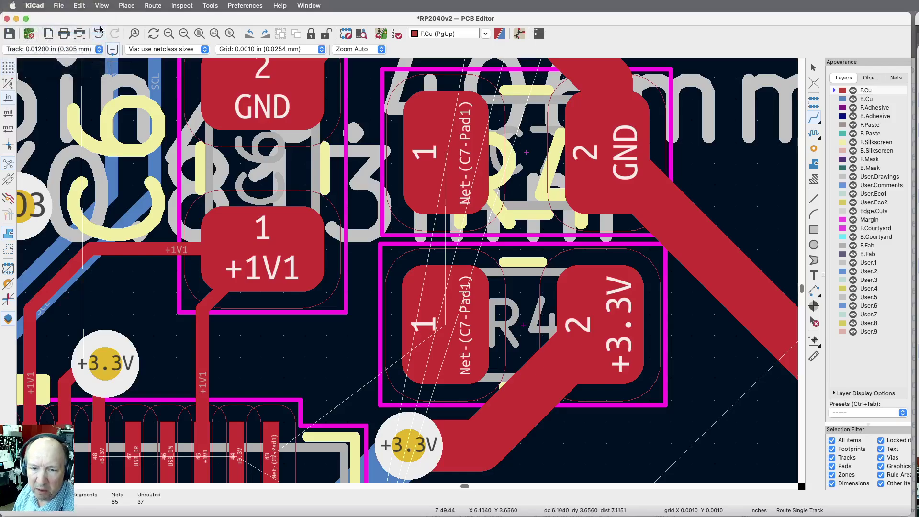
click(282, 452)
key(Escape)
key(Escape)
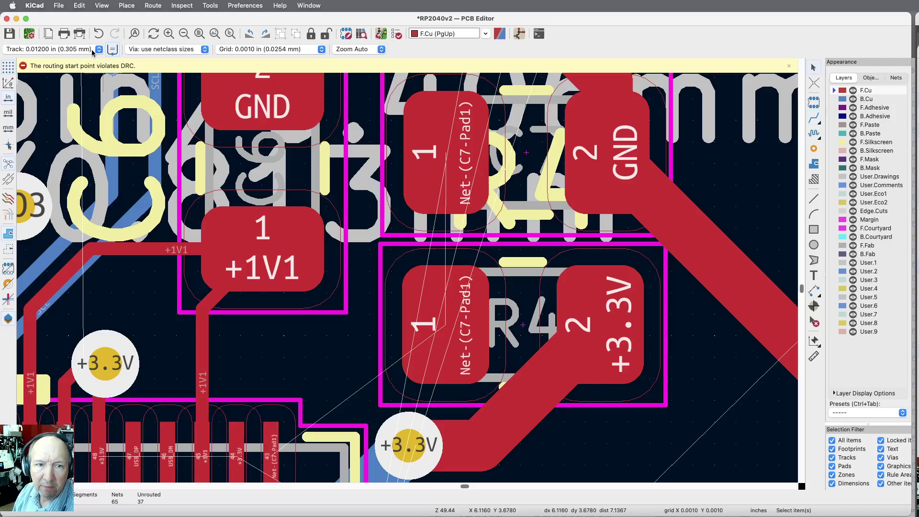
Step: Set the track width to 0.006 in and route a track on F.Cu from U1 pad 43 to R4 pad 1
click(98, 49)
click(43, 38)
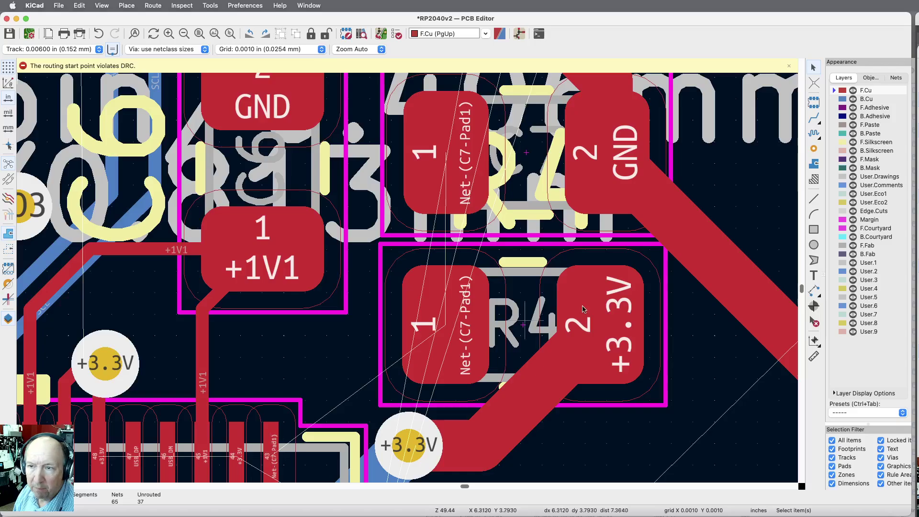
click(813, 118)
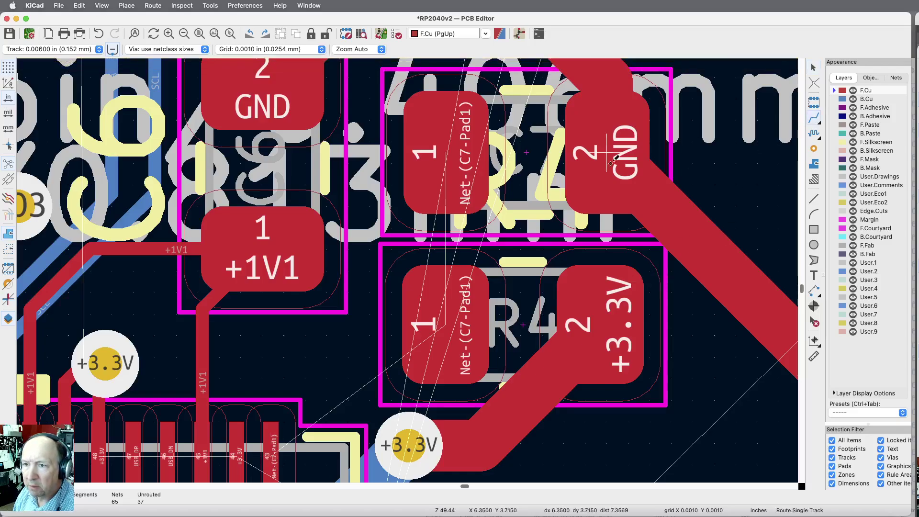
click(279, 449)
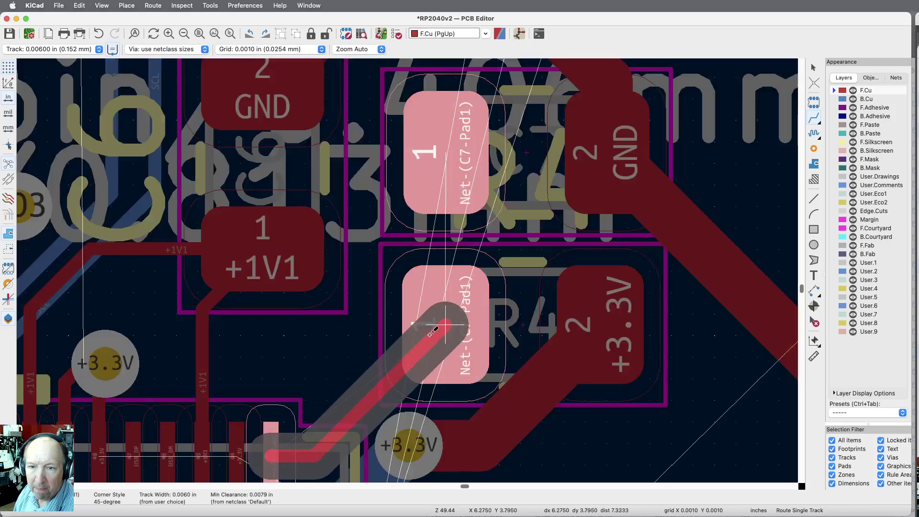
click(431, 333)
click(447, 320)
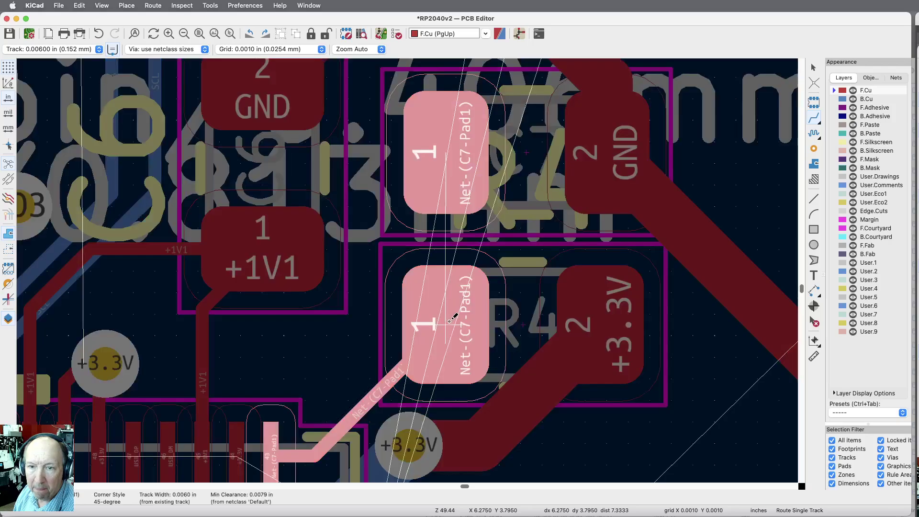
Step: Finish the ADC_AVDD track on F.Cu from R4 pad 1 to C7 pad 1
click(445, 155)
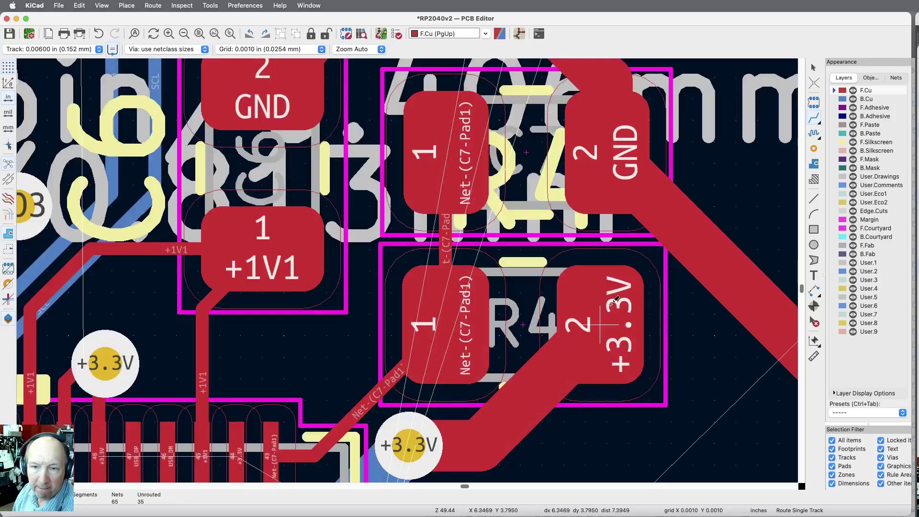
scroll(364, 264, down, 5)
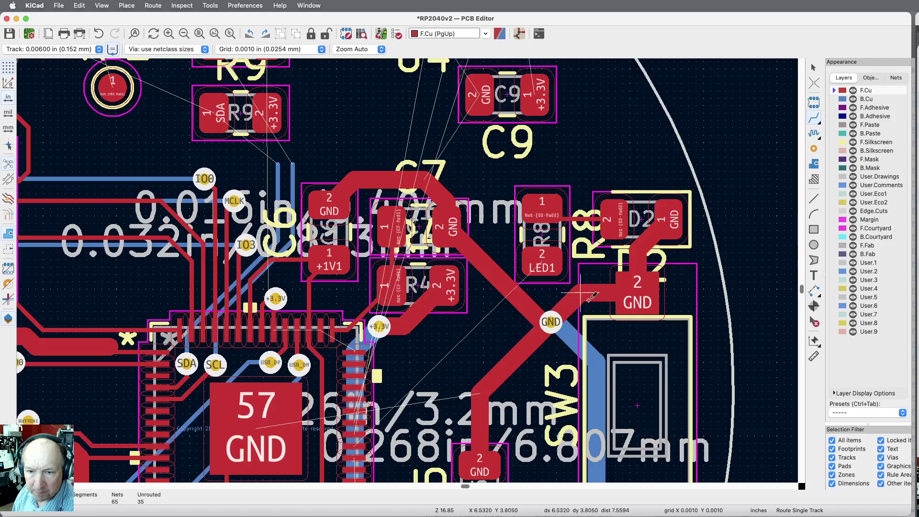
Step: Route a 0.006 in GND track on F.Cu from U1 pad 19 out past the pad row, ending it in free space toward J2
scroll(592, 299, down, 3)
scroll(586, 397, up, 4)
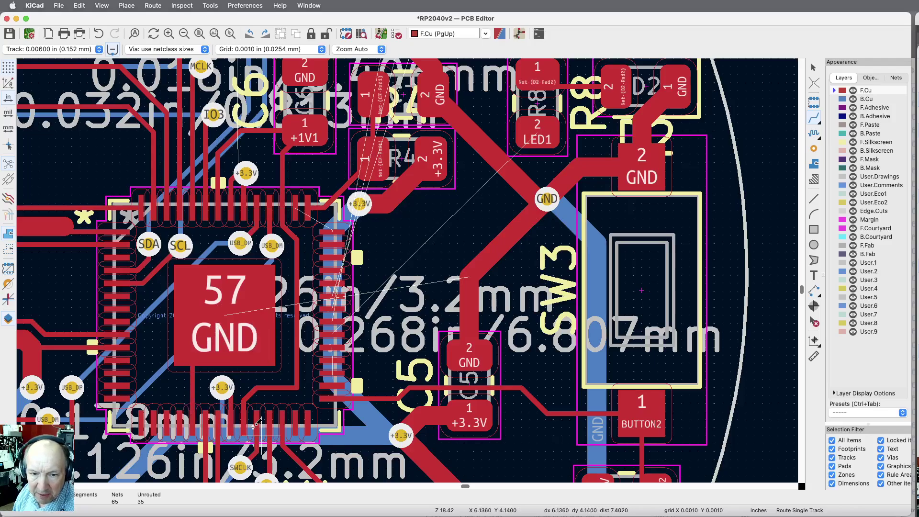
scroll(409, 385, down, 2)
scroll(410, 385, down, 2)
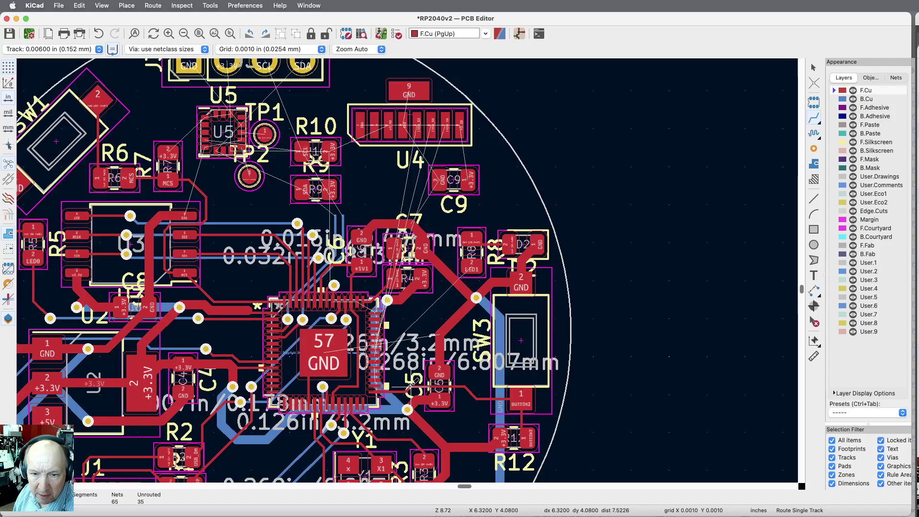
scroll(290, 450, up, 5)
scroll(291, 449, up, 2)
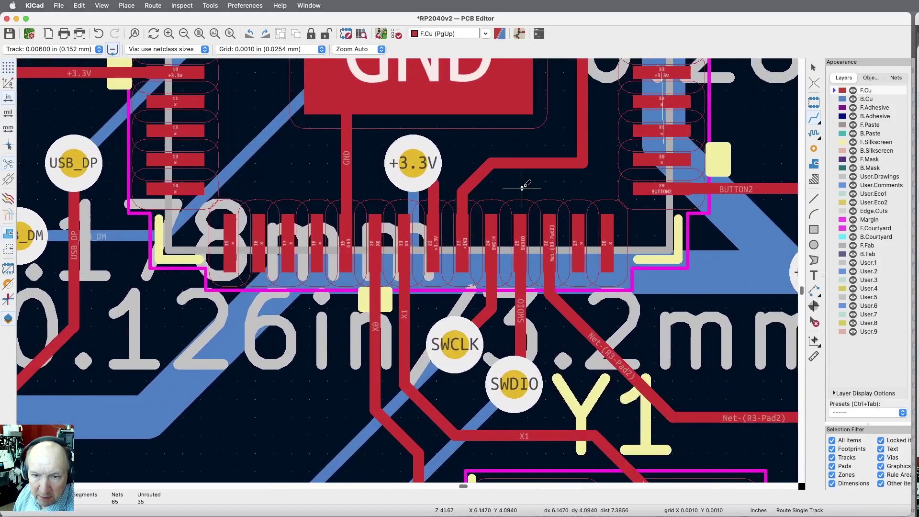
scroll(525, 185, down, 3)
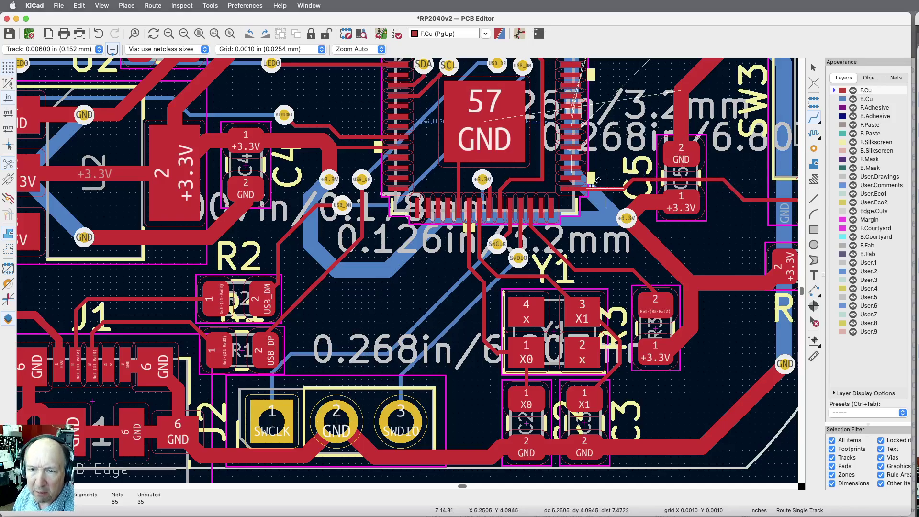
scroll(481, 177, up, 4)
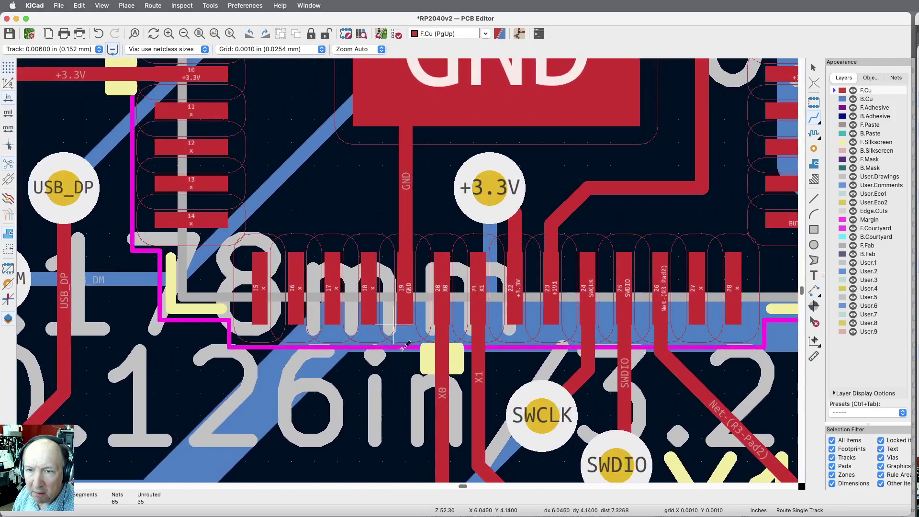
scroll(371, 369, down, 3)
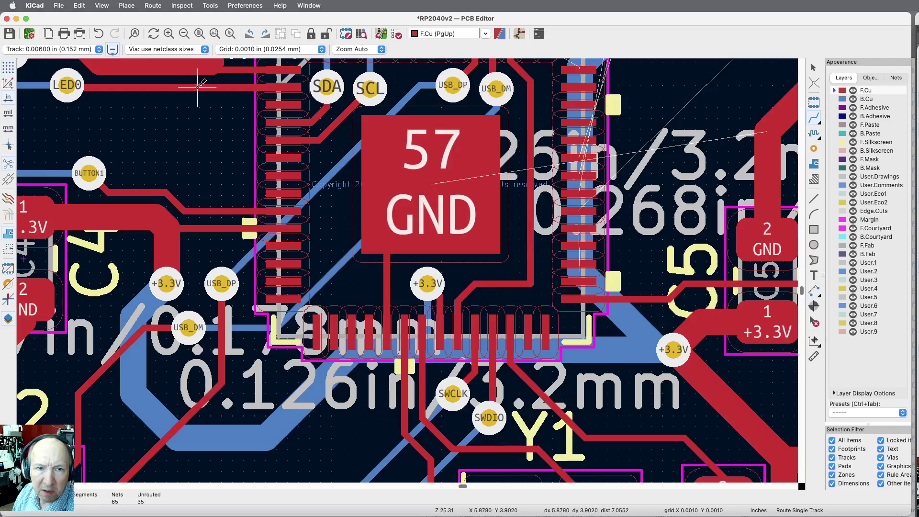
click(388, 331)
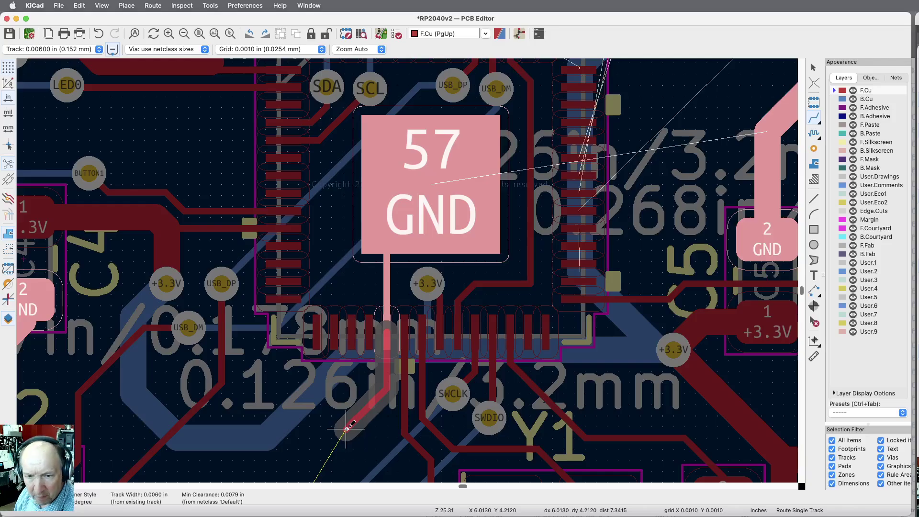
double_click(346, 429)
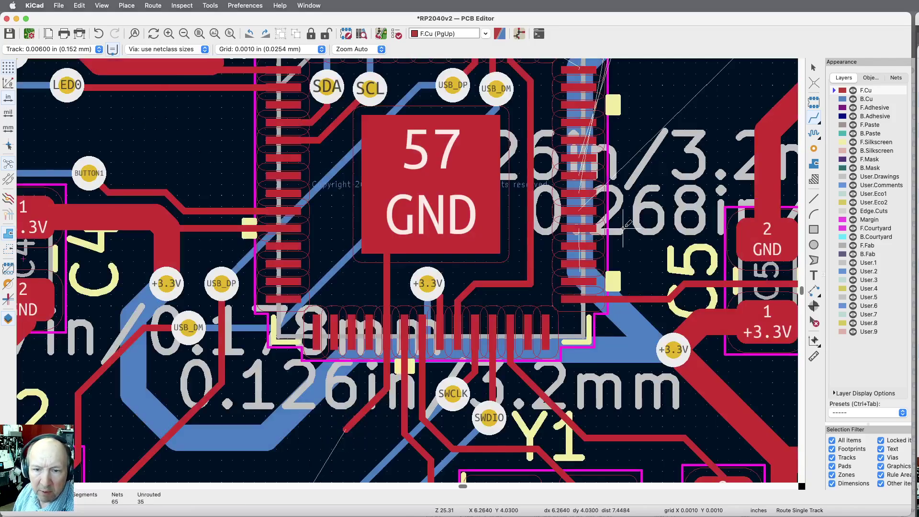
Step: Set the track width to 0.024 in and route GND on F.Cu from J2 pad 2 to the open end of U1 pad 19's track
scroll(624, 228, down, 4)
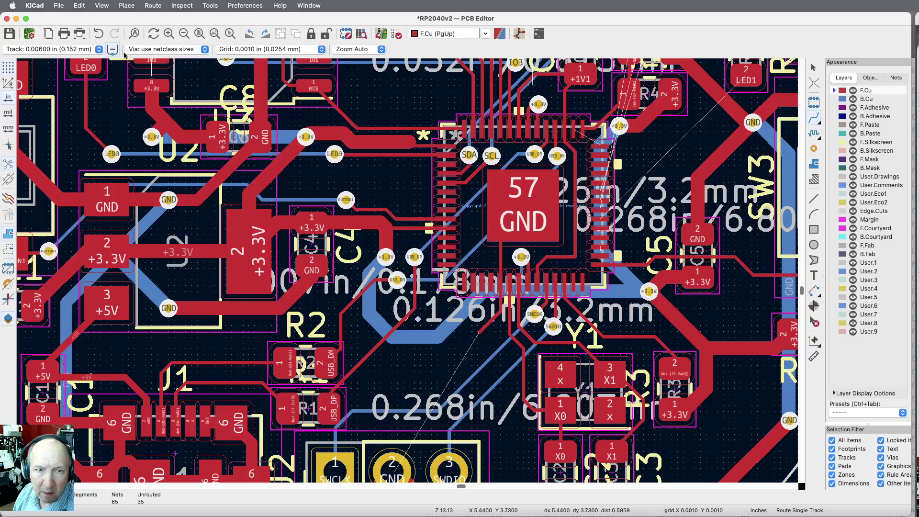
click(94, 50)
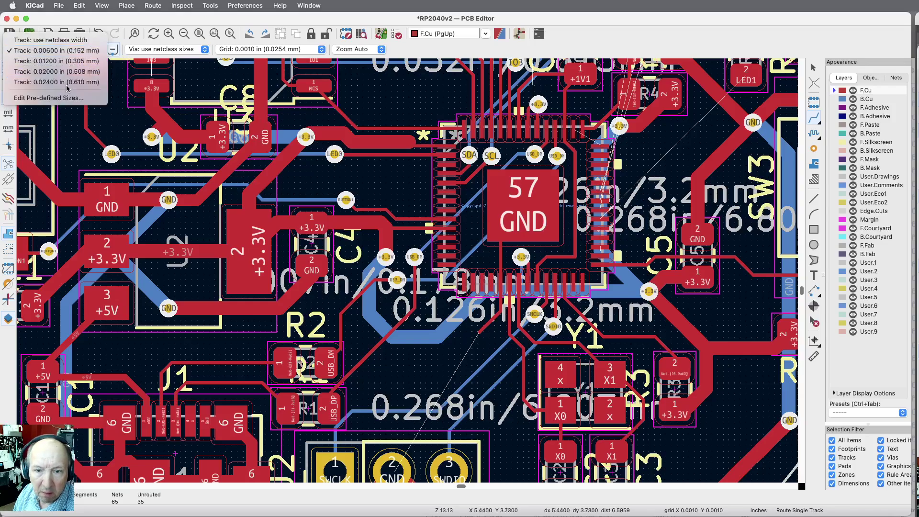
click(53, 79)
scroll(501, 146, down, 3)
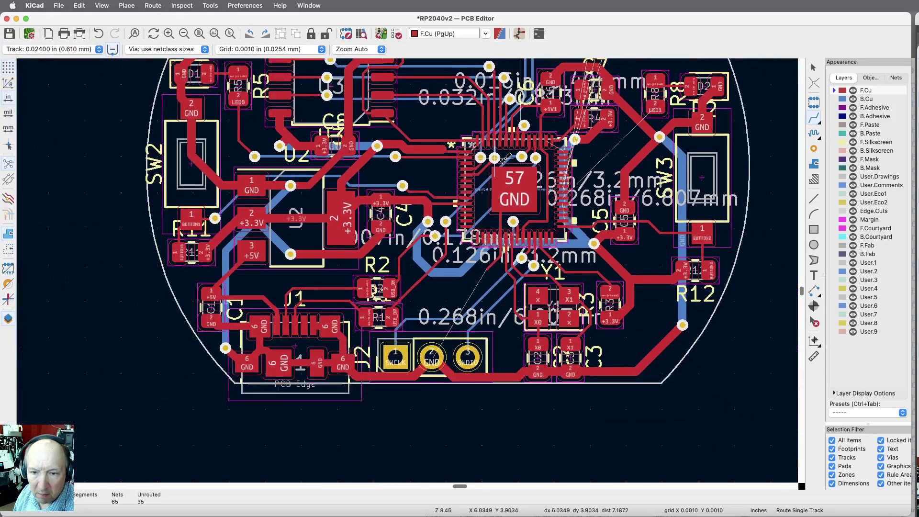
click(439, 345)
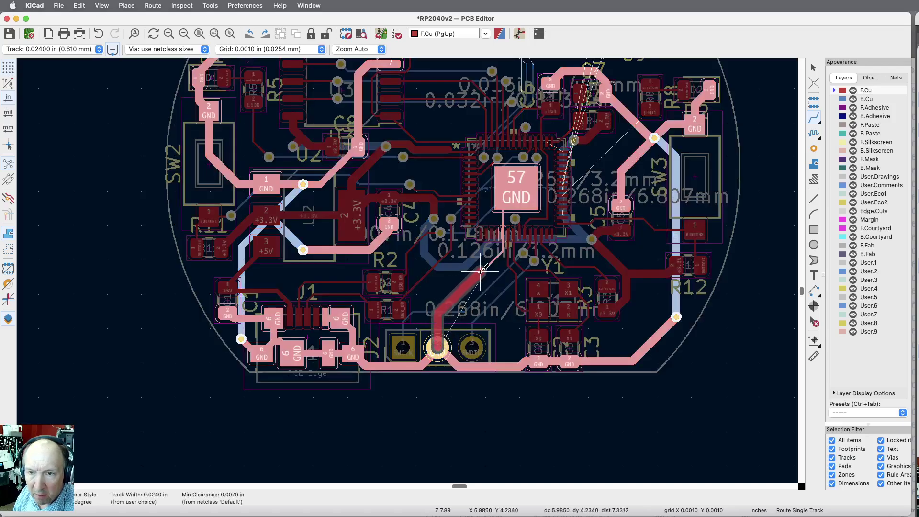
scroll(488, 265, up, 6)
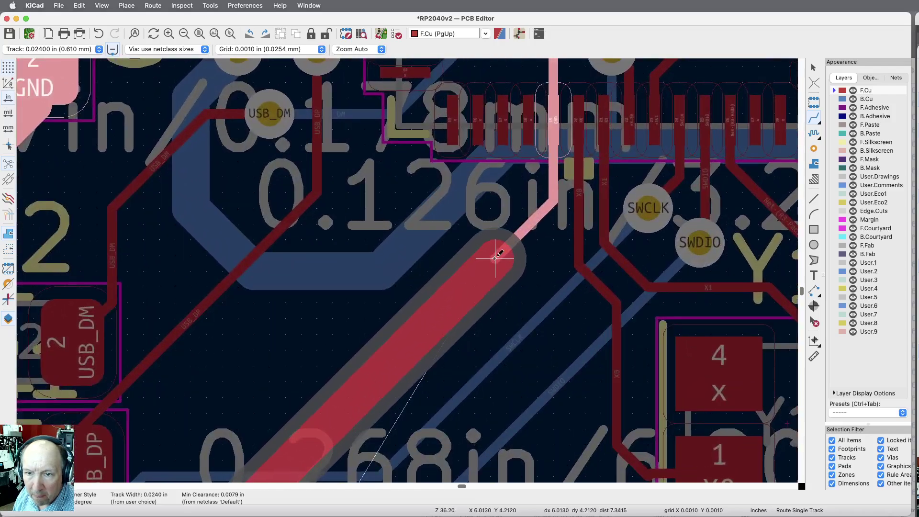
scroll(495, 257, left, 1)
click(494, 257)
key(Escape)
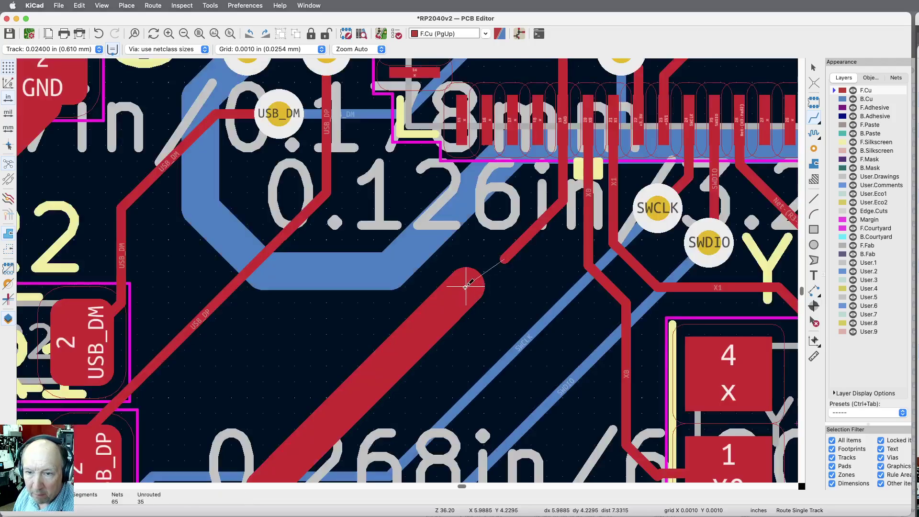
click(465, 286)
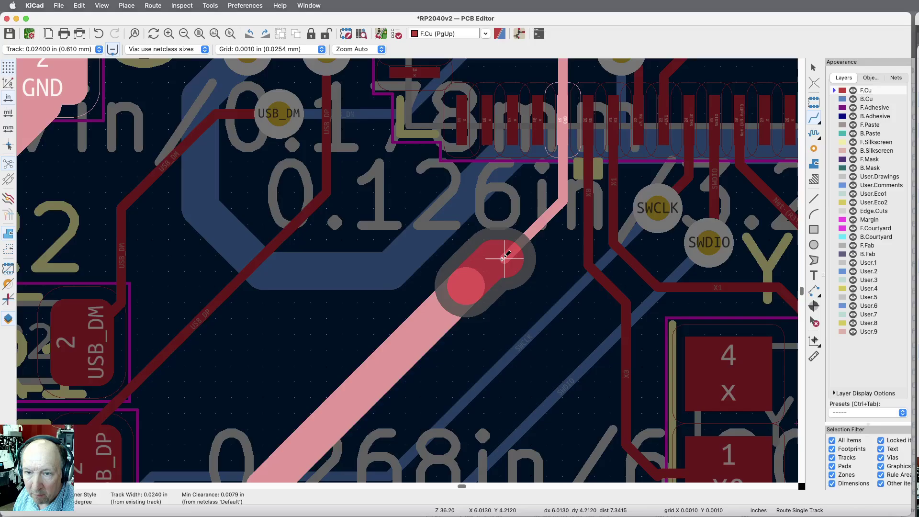
double_click(502, 259)
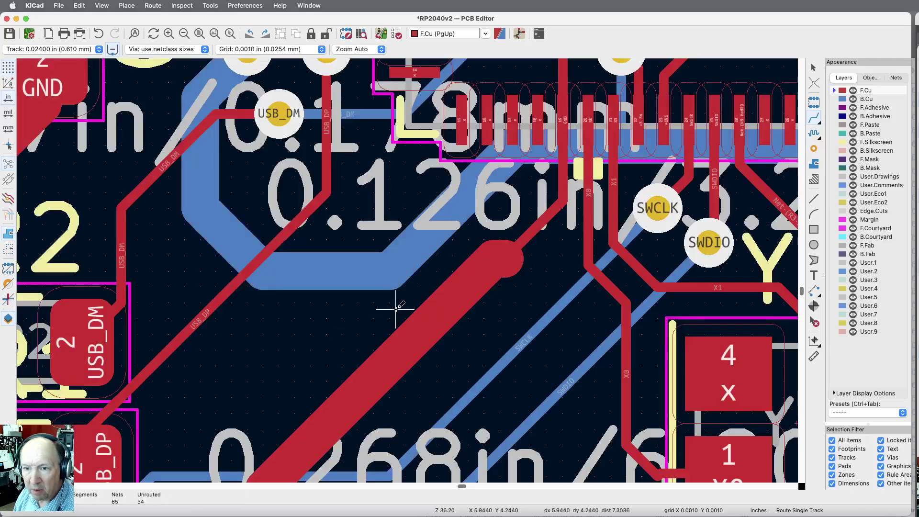
Step: Set the track width to 0.006 in and route LED1 on F.Cu from R8 pad 2 to a via just below it
scroll(394, 309, down, 5)
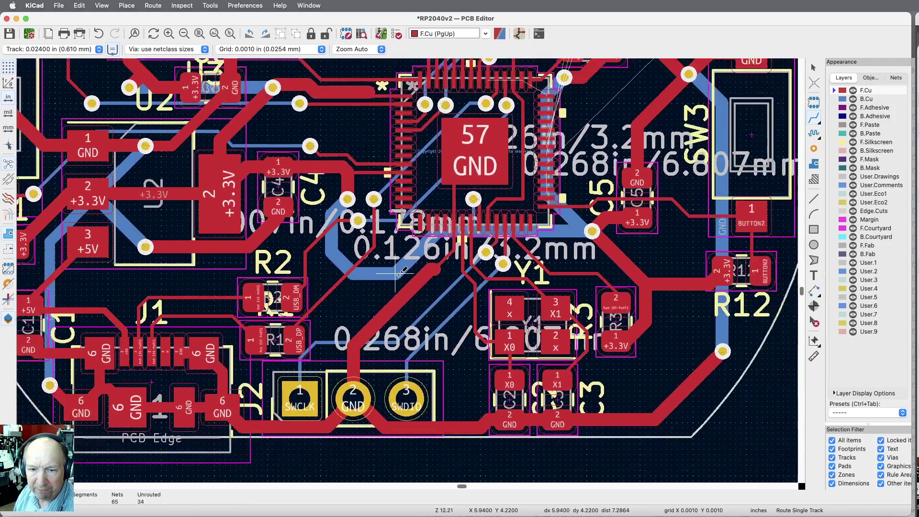
scroll(566, 230, down, 2)
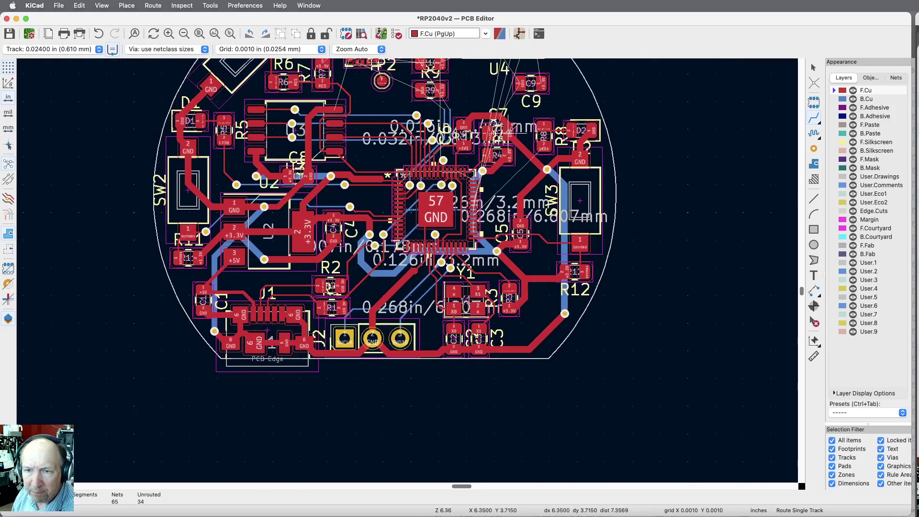
scroll(510, 131, up, 5)
scroll(509, 132, up, 1)
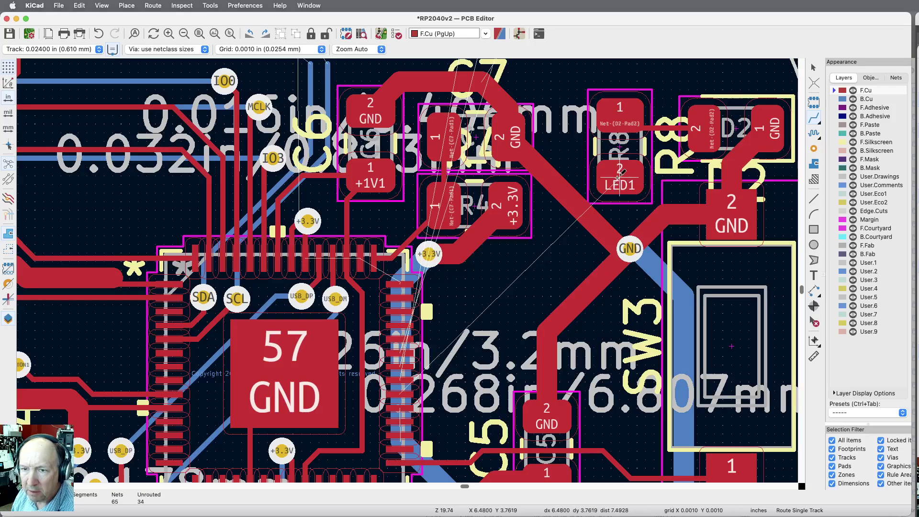
click(98, 49)
click(69, 19)
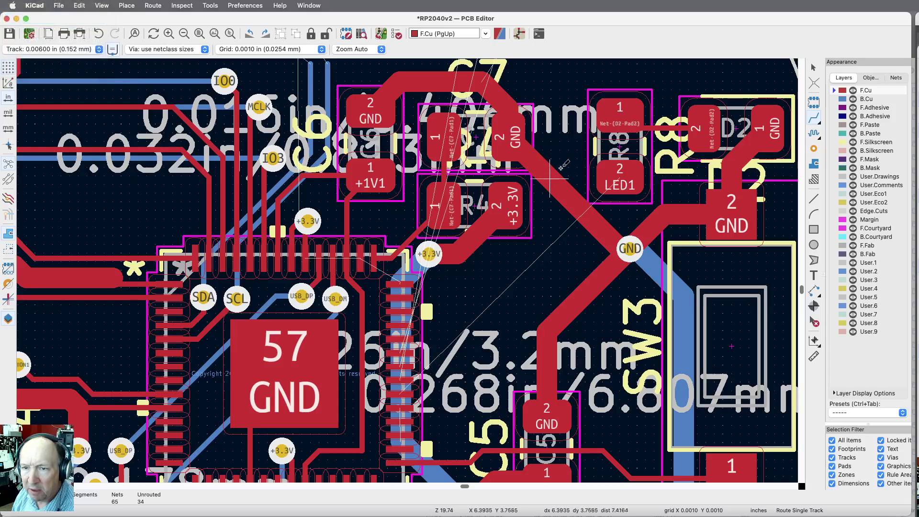
click(621, 173)
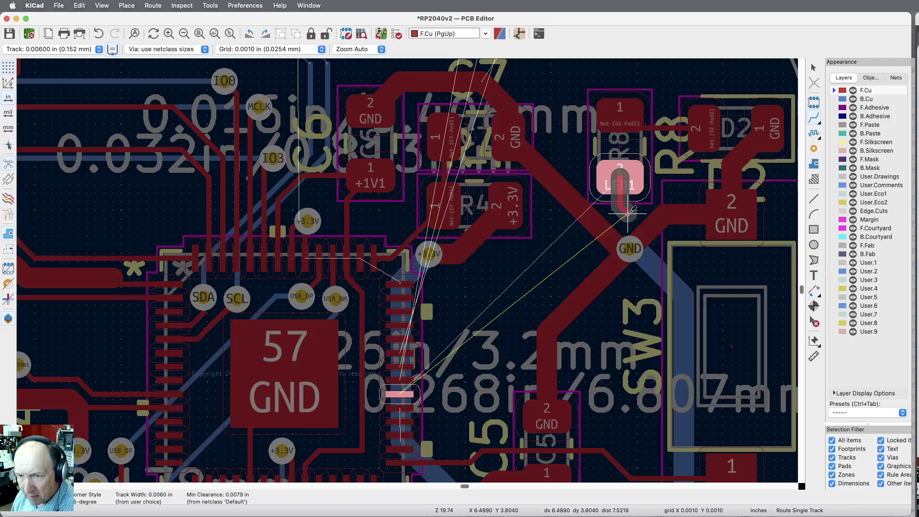
key(v)
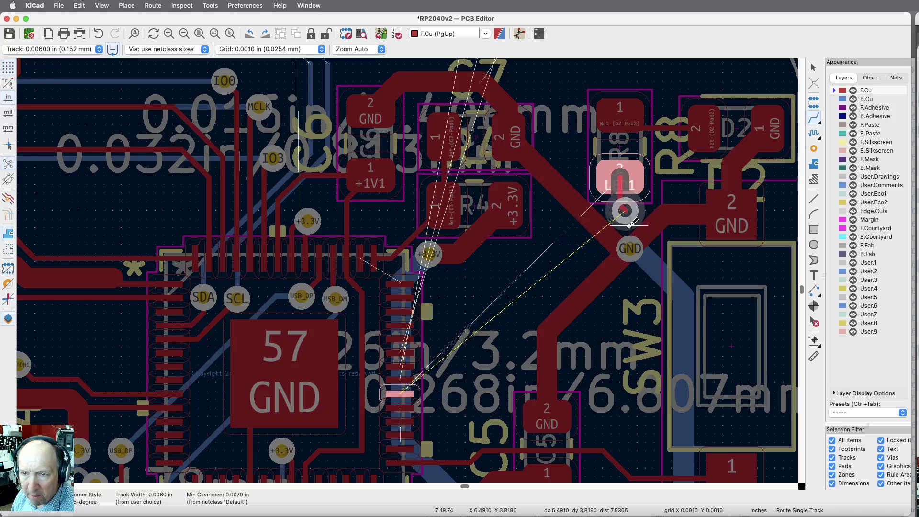
click(629, 225)
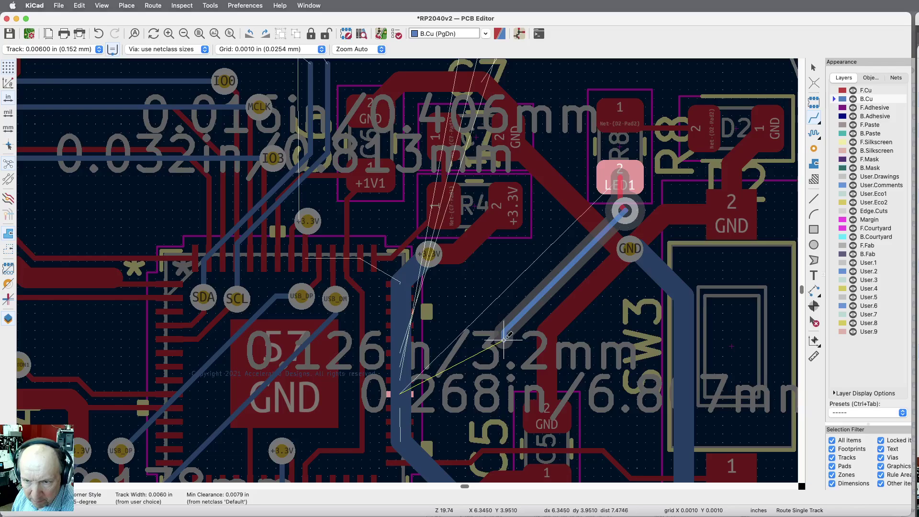
Step: Continue LED1 on B.Cu beneath the wide GND track to a second via, then on F.Cu to U1 pad 34
key(v)
click(575, 259)
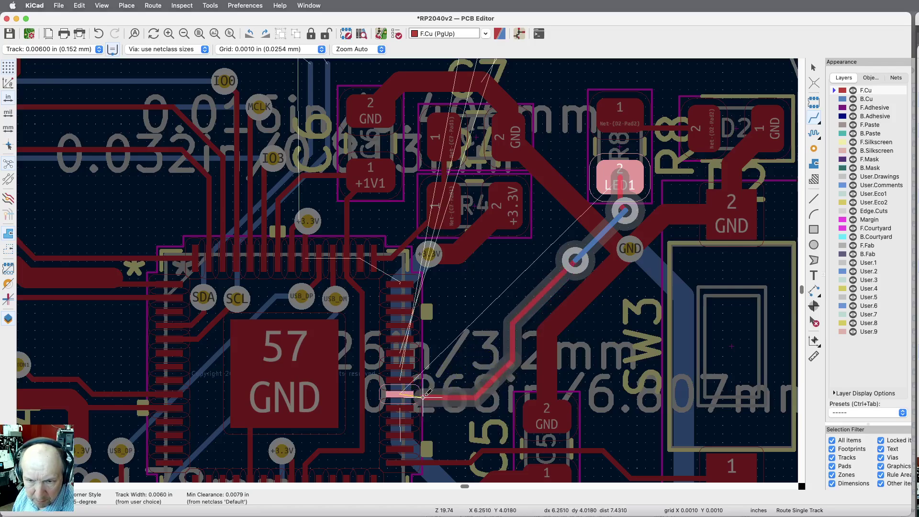
key(Escape)
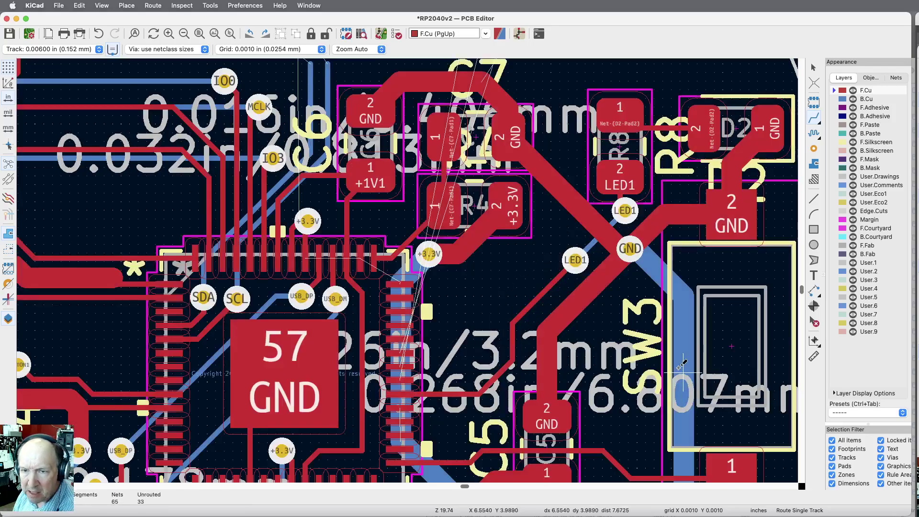
Step: Route 0.006 in +3.3V from U1 pad 33 to a via beside it, connect on B.Cu to the wide +3.3V track, and return to F.Cu
scroll(702, 283, down, 1)
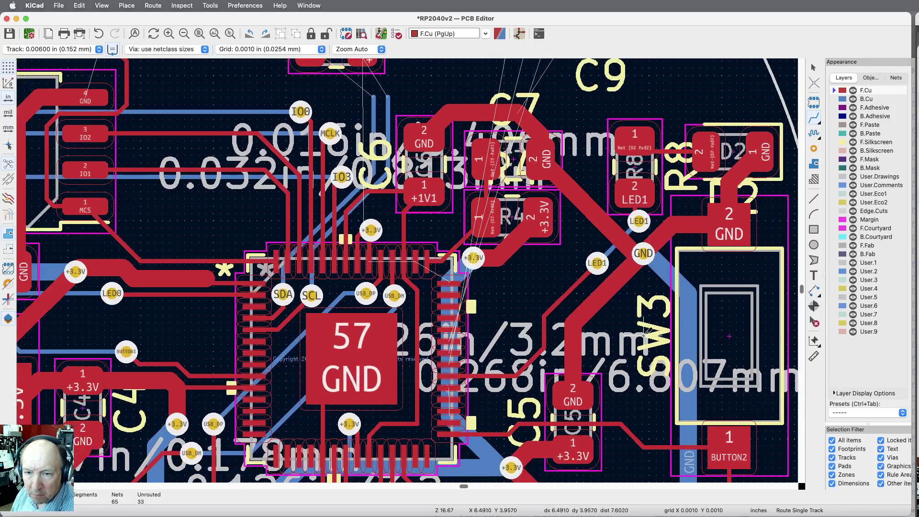
scroll(646, 332, down, 3)
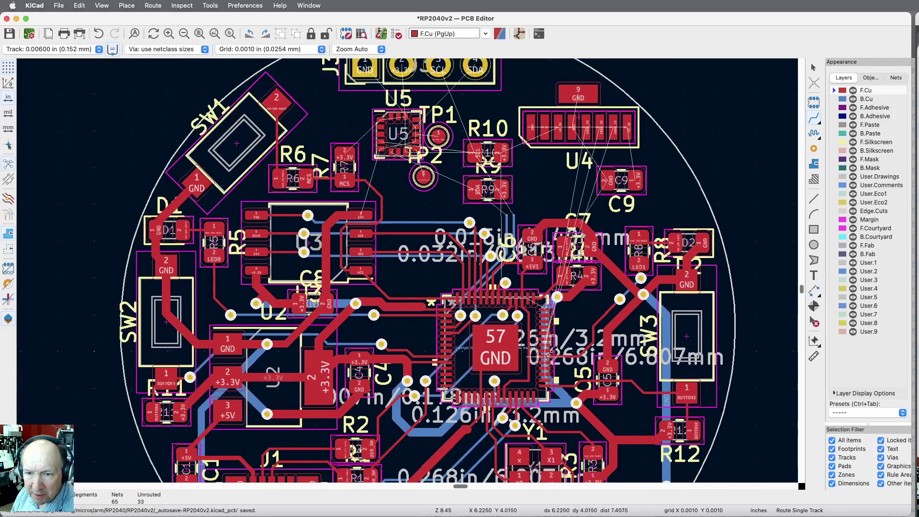
scroll(721, 257, down, 3)
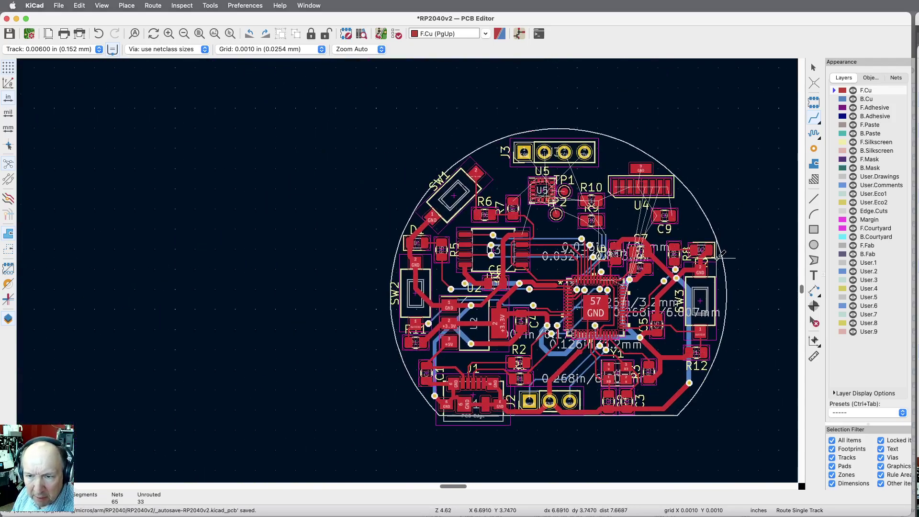
scroll(656, 371, up, 5)
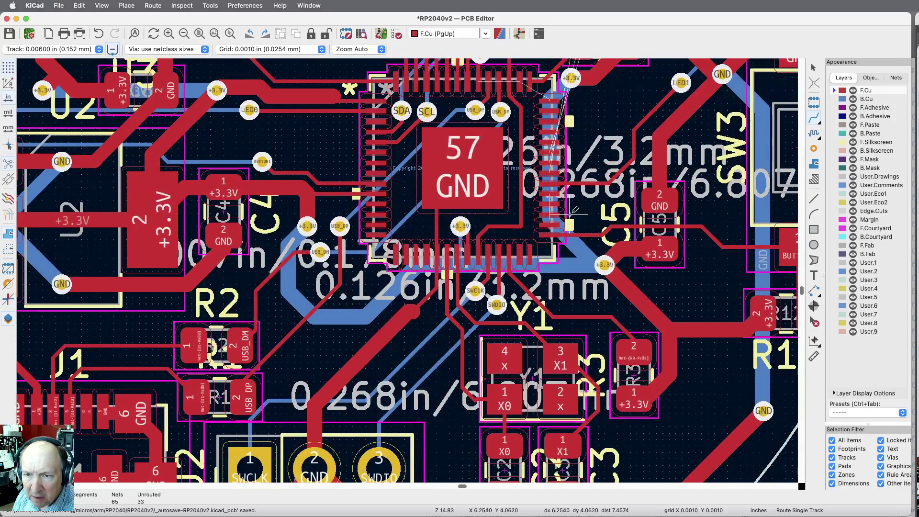
scroll(570, 210, up, 6)
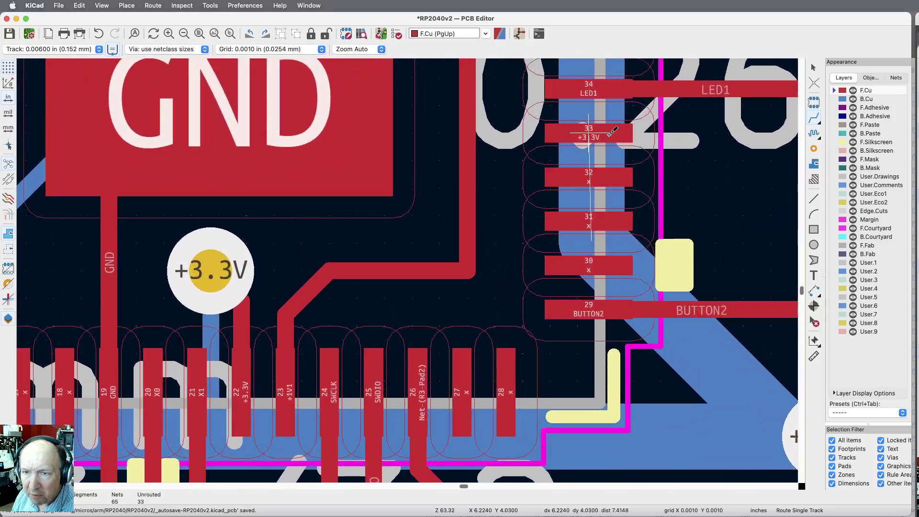
scroll(602, 134, down, 2)
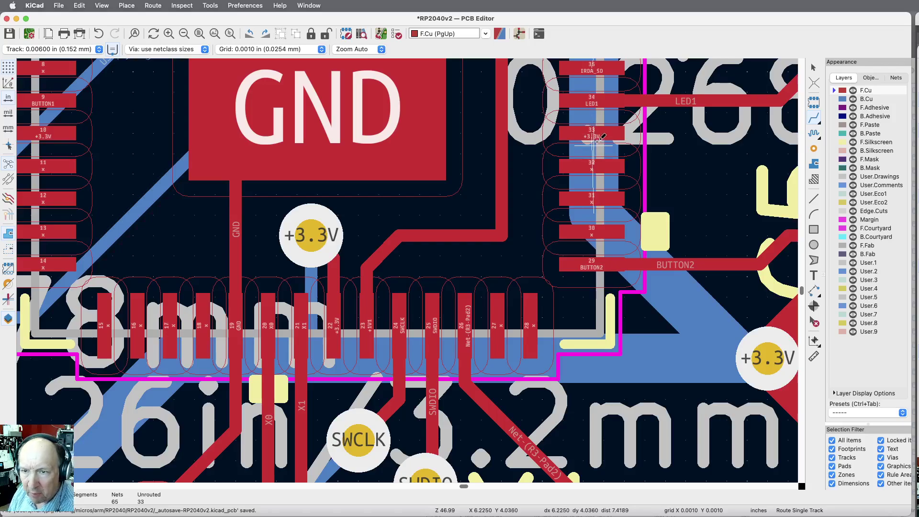
click(594, 133)
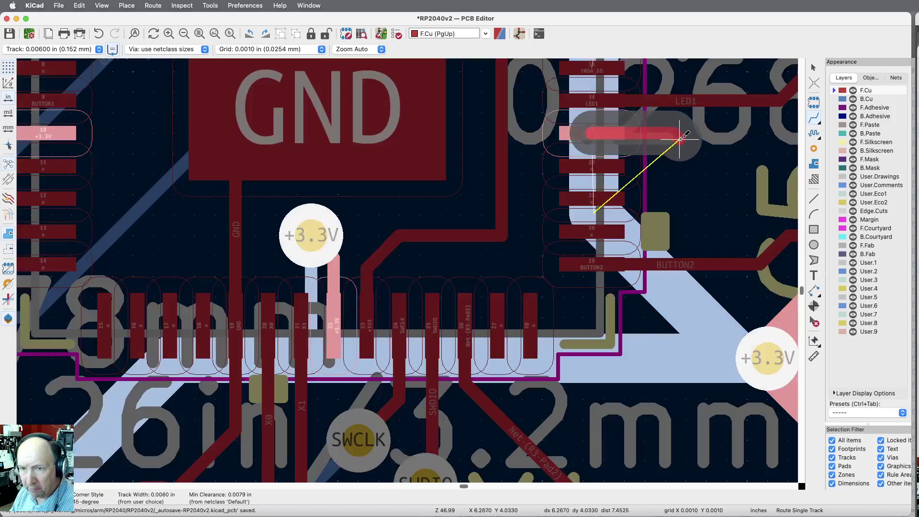
key(v)
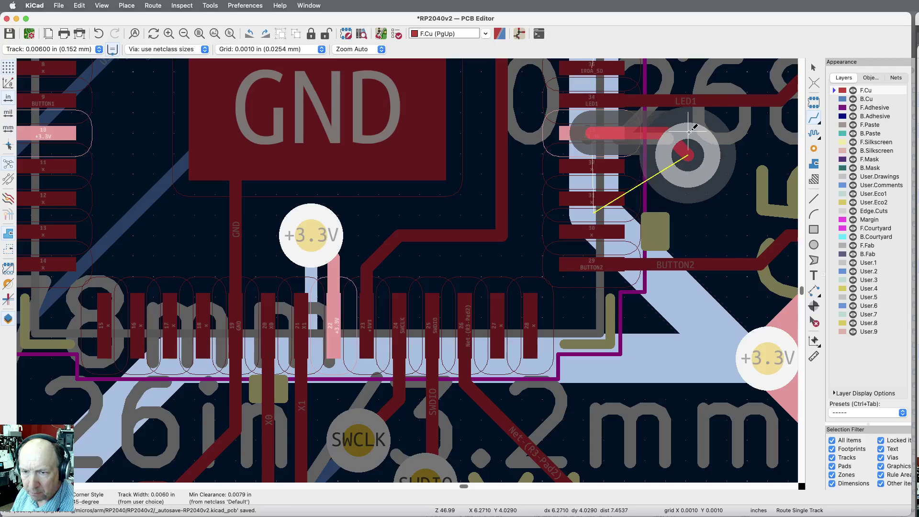
click(689, 130)
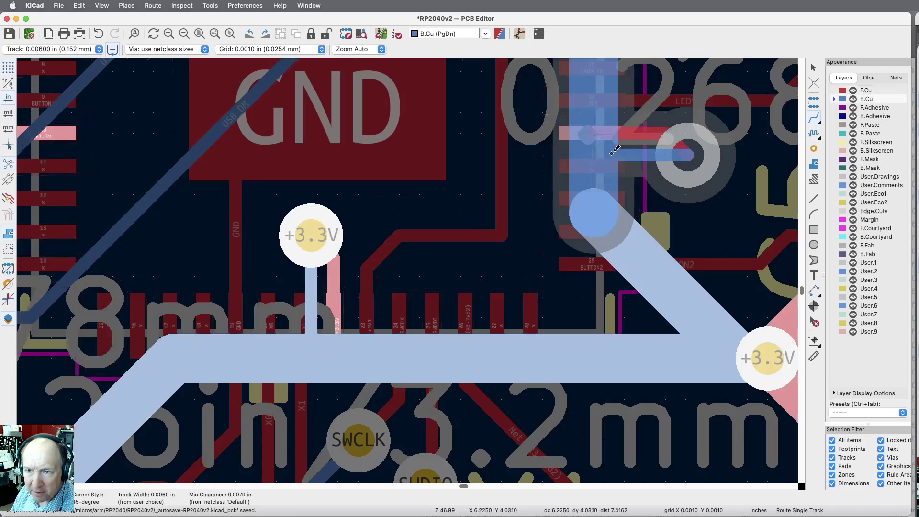
click(596, 158)
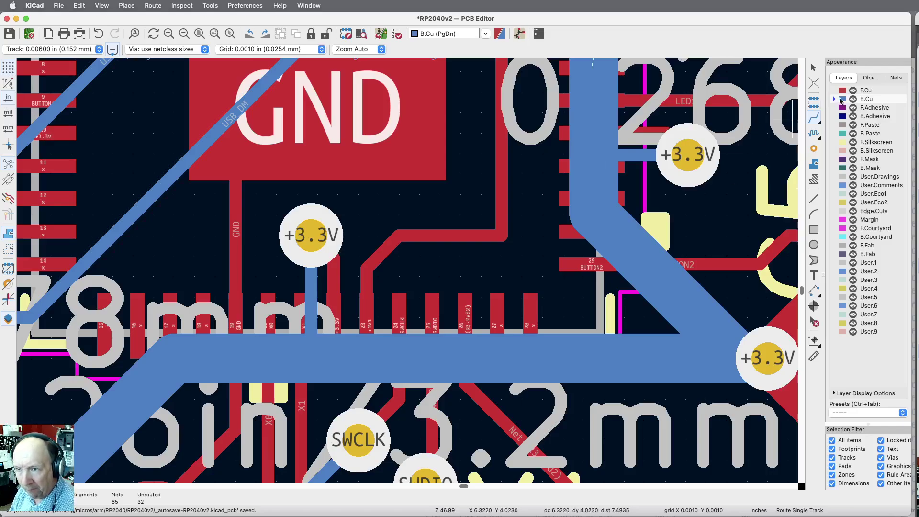
click(833, 90)
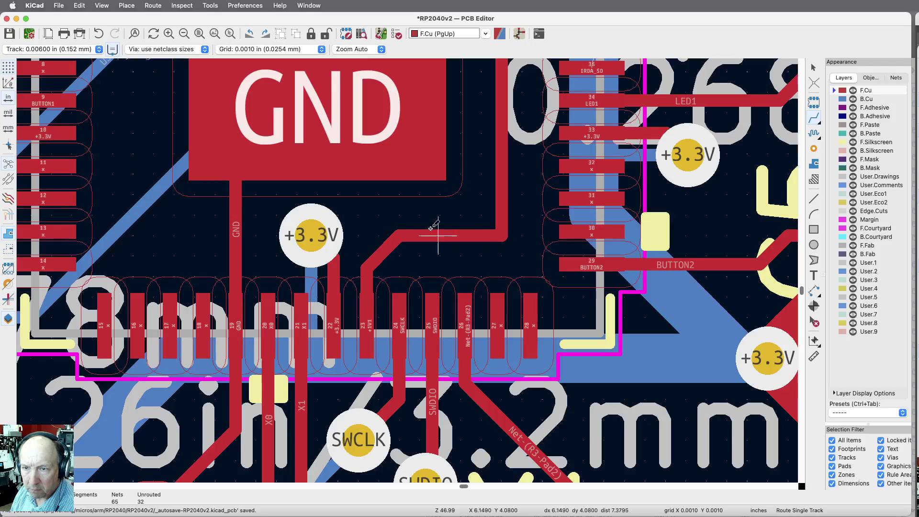
Step: Examine the board around U1 and the U4, C9, R9 and R10 area for connections that still need routing
scroll(430, 295, left, 8)
scroll(433, 295, up, 6)
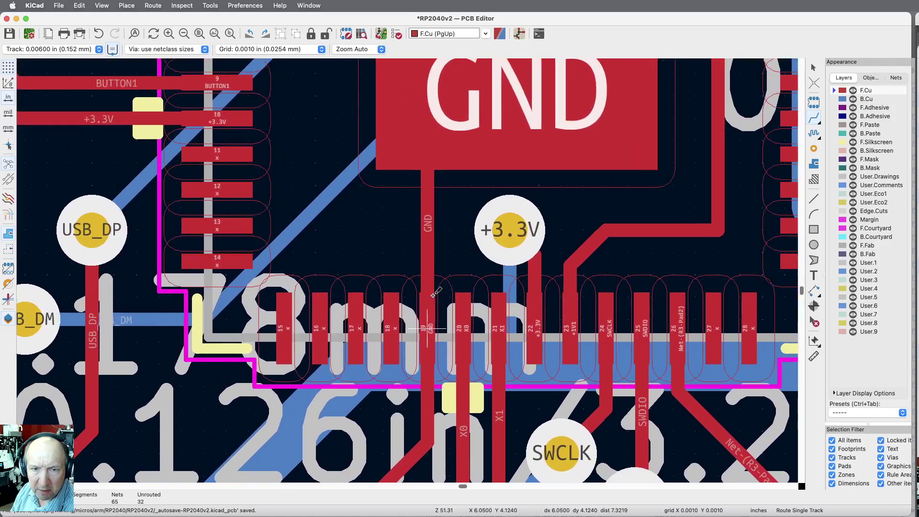
scroll(432, 295, down, 8)
scroll(432, 295, down, 3)
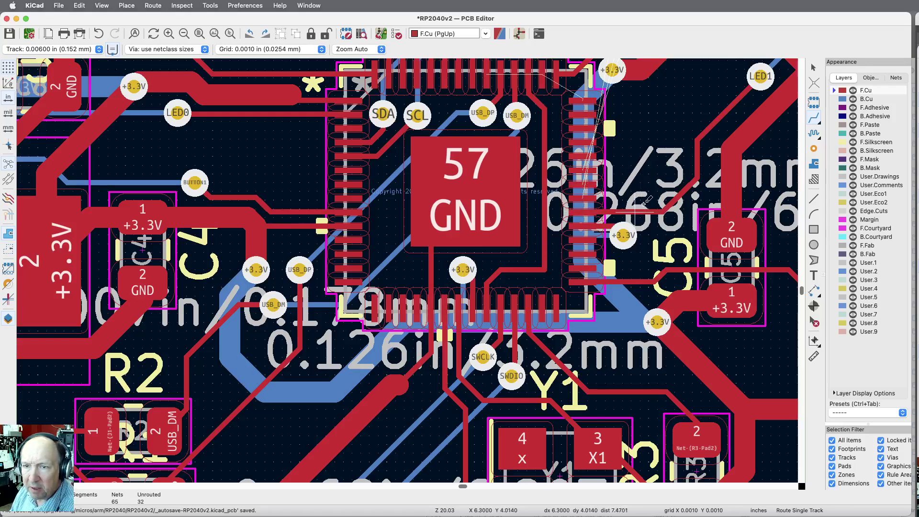
scroll(427, 377, down, 7)
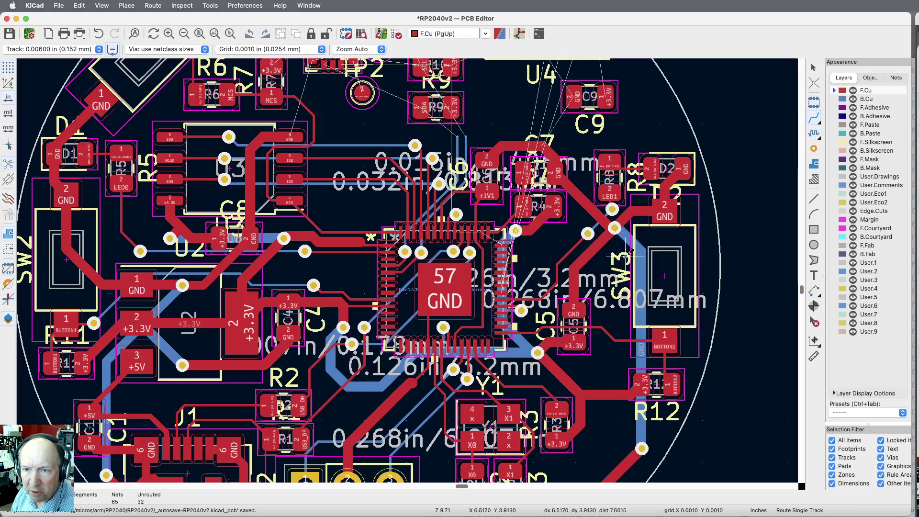
scroll(664, 290, down, 2)
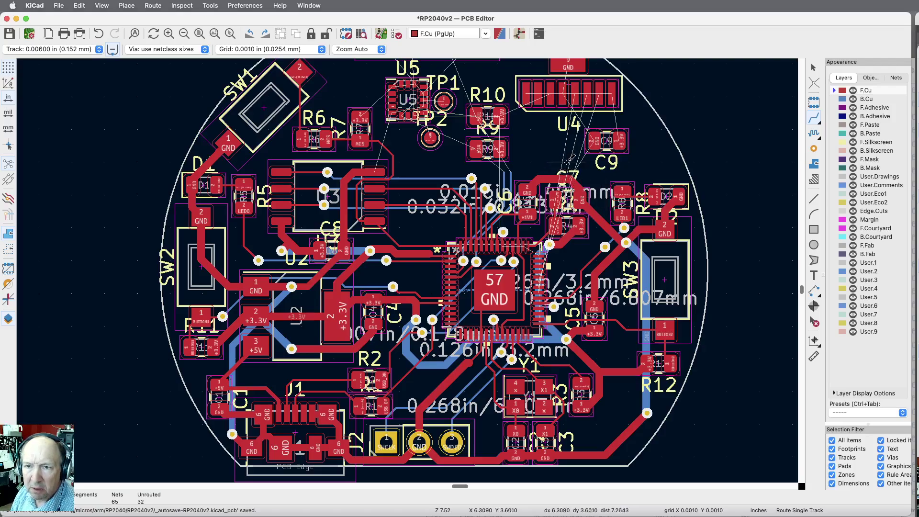
scroll(573, 94, up, 5)
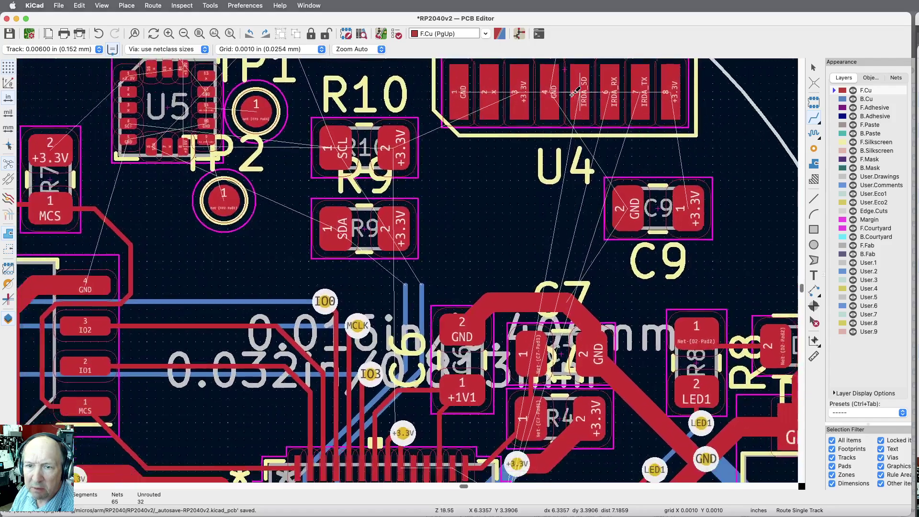
scroll(573, 94, down, 1)
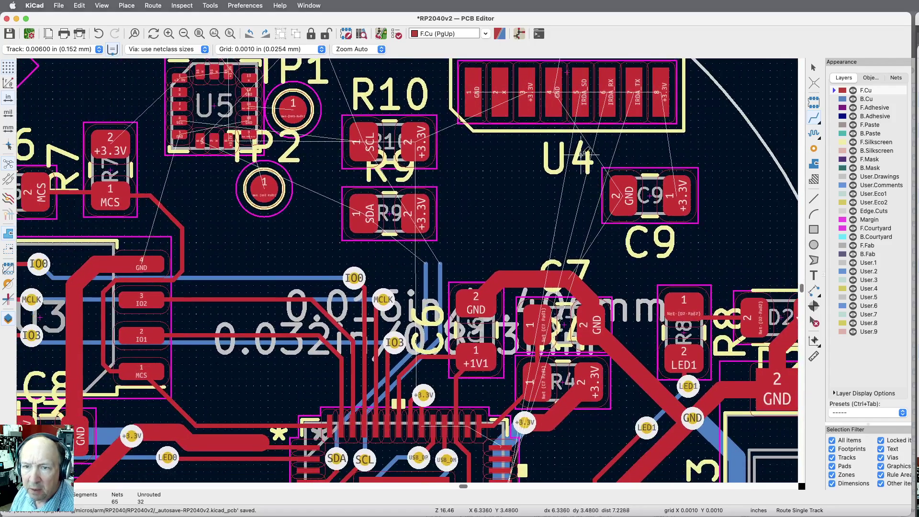
scroll(620, 297, down, 4)
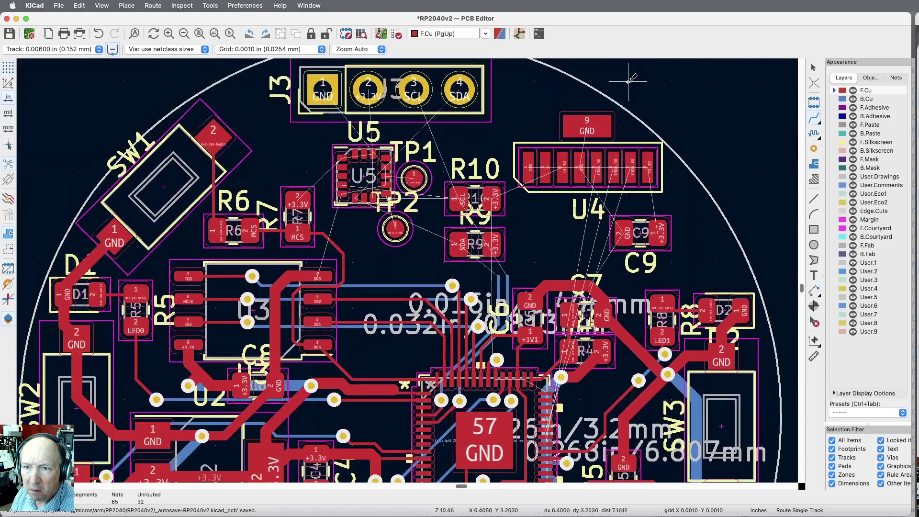
Step: Set the track width to 0.024 in and route GND on F.Cu from U4 pad 9 to U4 pads 1 and 4
scroll(632, 99, up, 2)
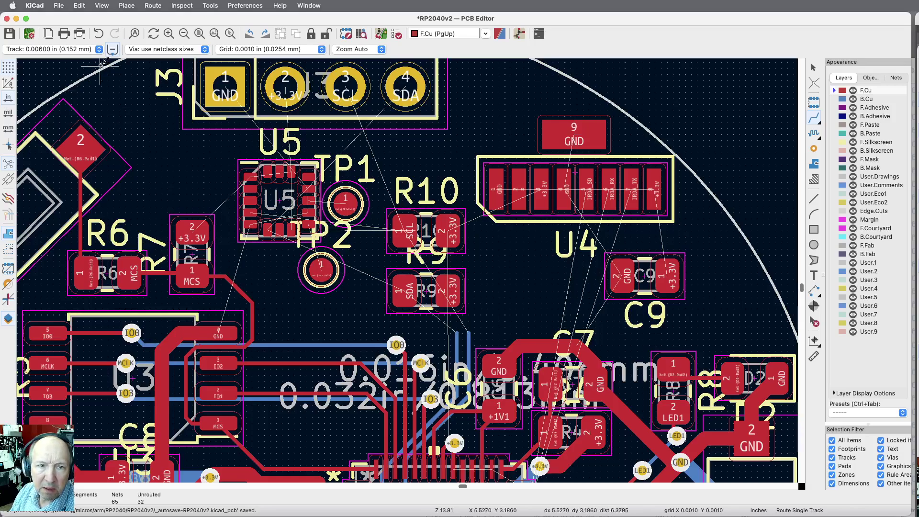
click(104, 50)
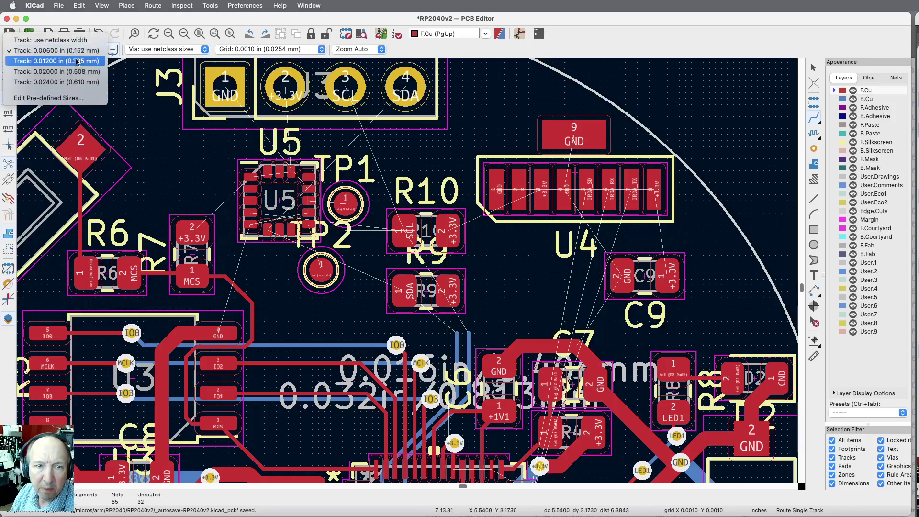
click(70, 80)
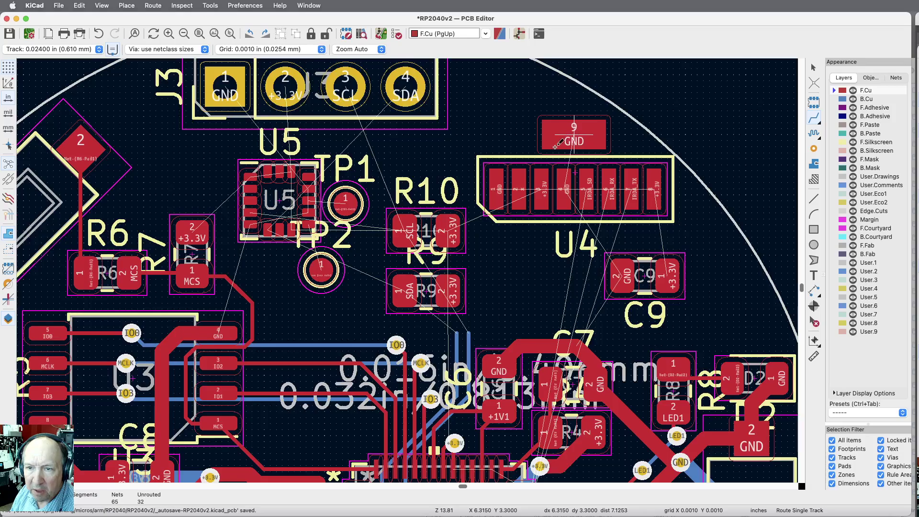
click(576, 129)
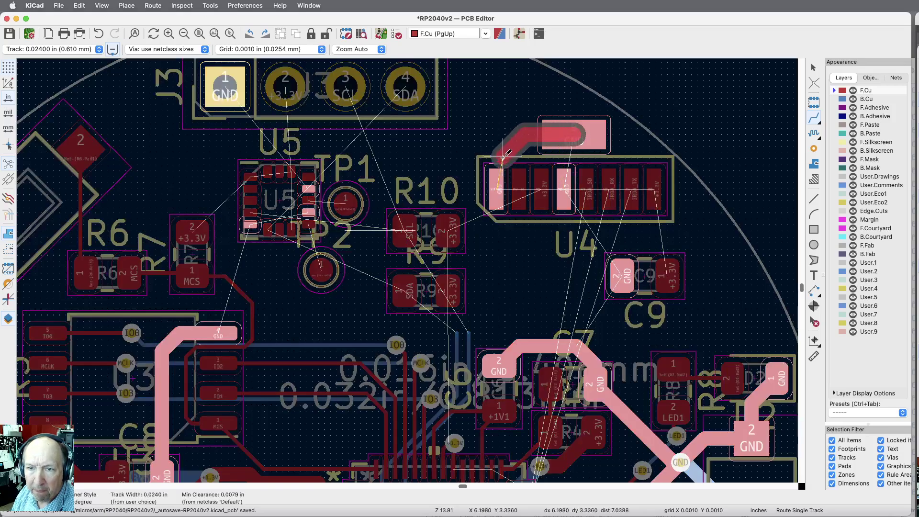
click(496, 173)
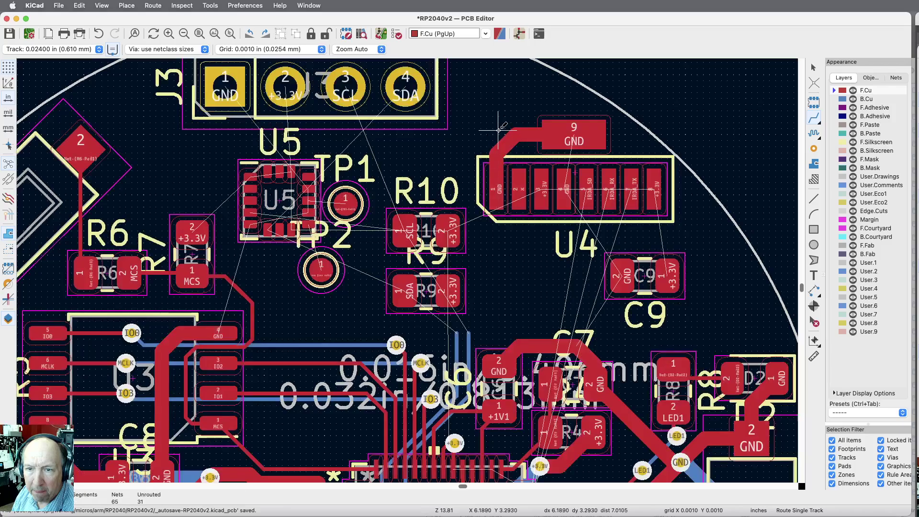
click(565, 188)
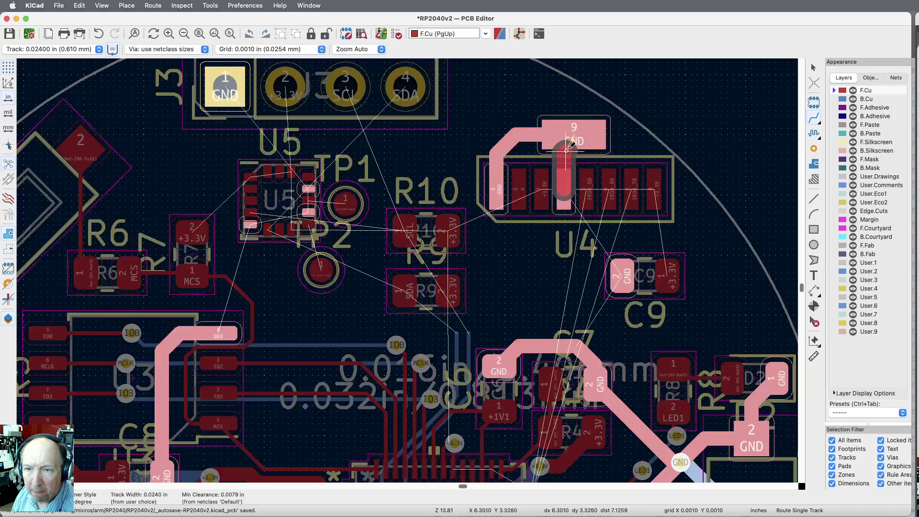
click(575, 139)
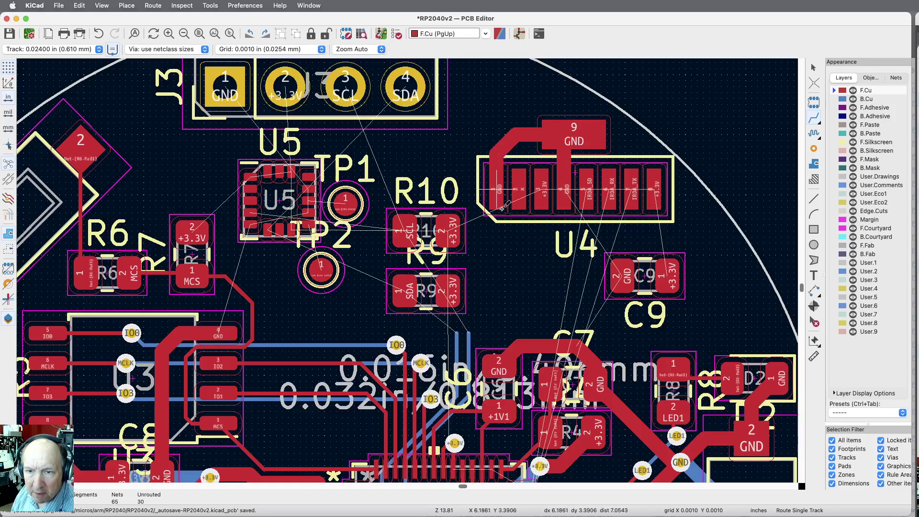
Step: Route GND on F.Cu from U4 pad 1 straight down to C6 pad 2
click(500, 190)
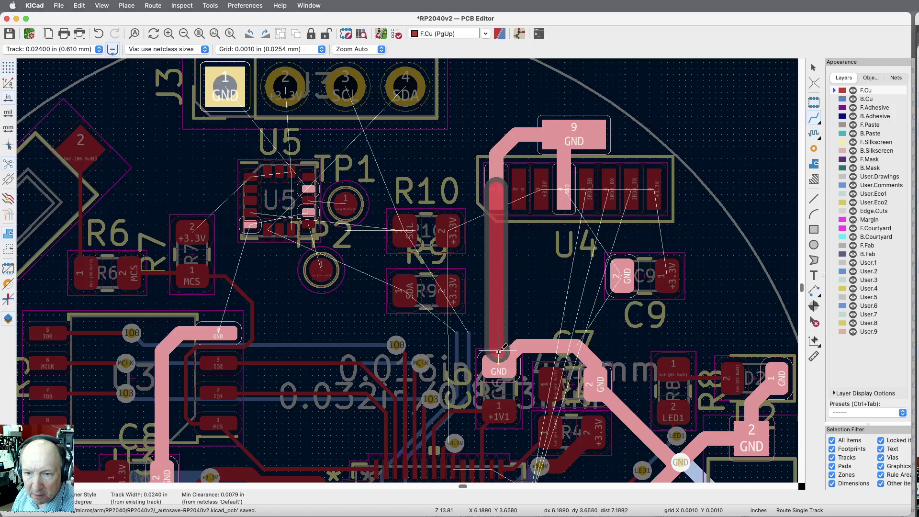
click(499, 364)
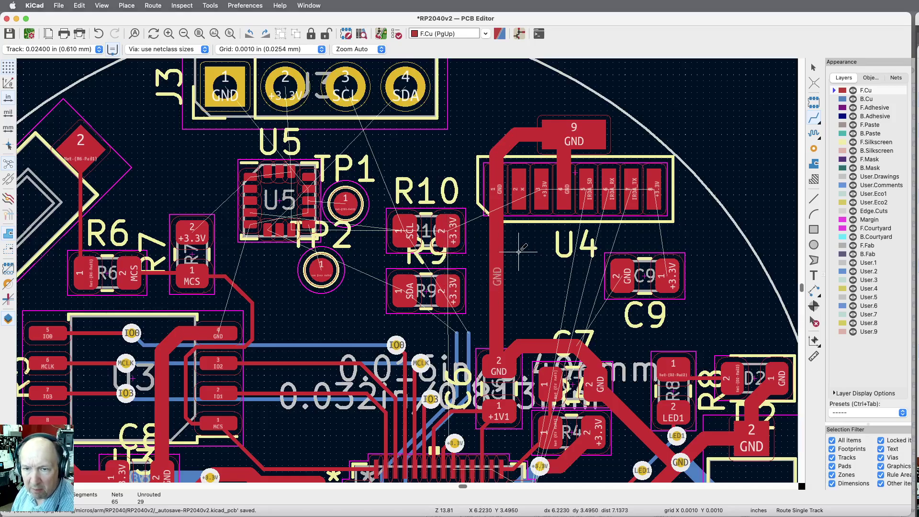
key(Escape)
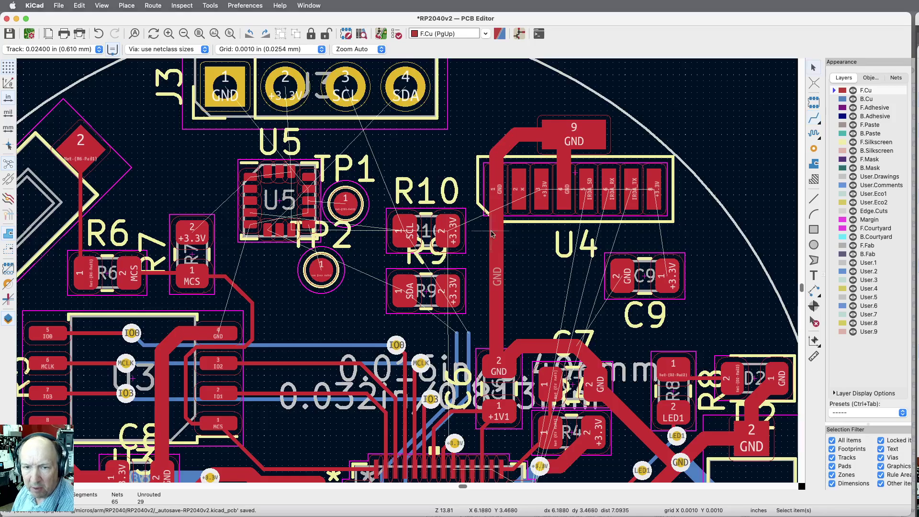
Step: Move R10 and R9 up and slightly left, keeping them stacked between TP1 and the new GND track
click(452, 219)
drag(452, 219, 441, 184)
drag(461, 281, 441, 234)
click(467, 285)
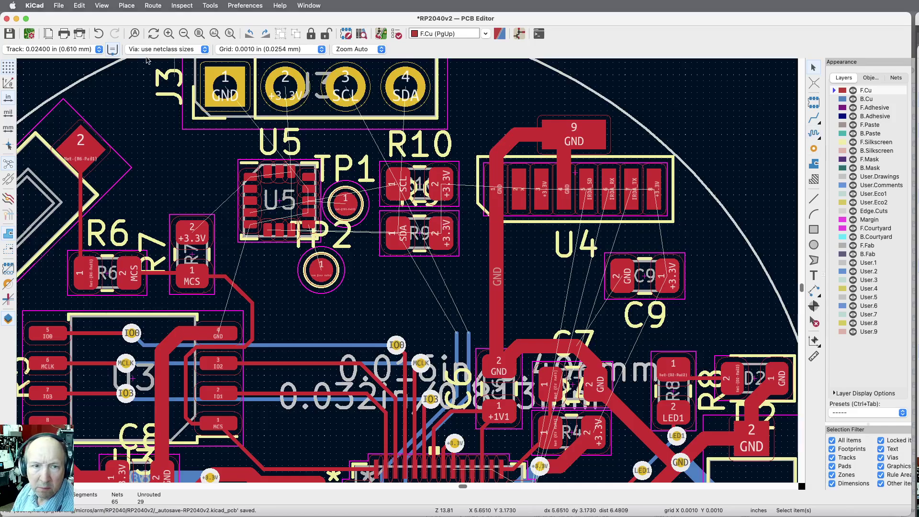
Step: Route +3.3V on F.Cu from R10 pad 2 to R9 pad 2, and change the track width to 0.020 in
click(813, 119)
click(452, 181)
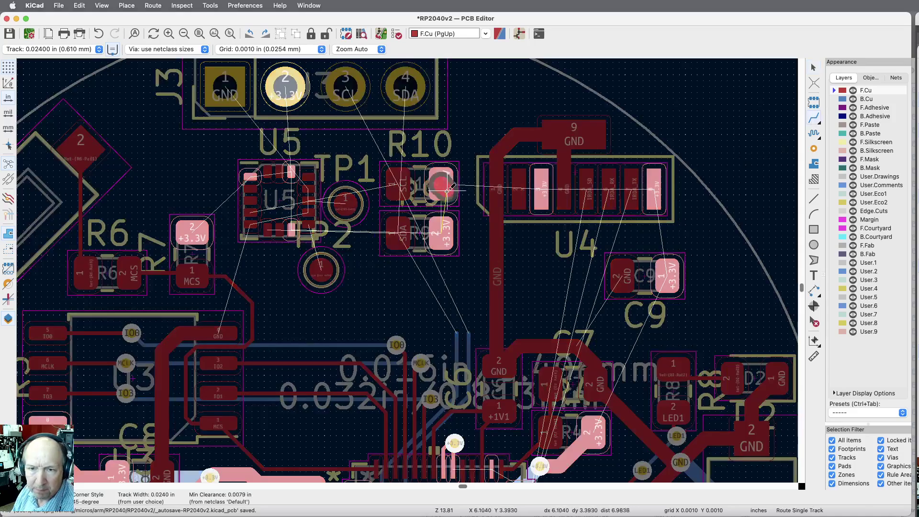
click(445, 230)
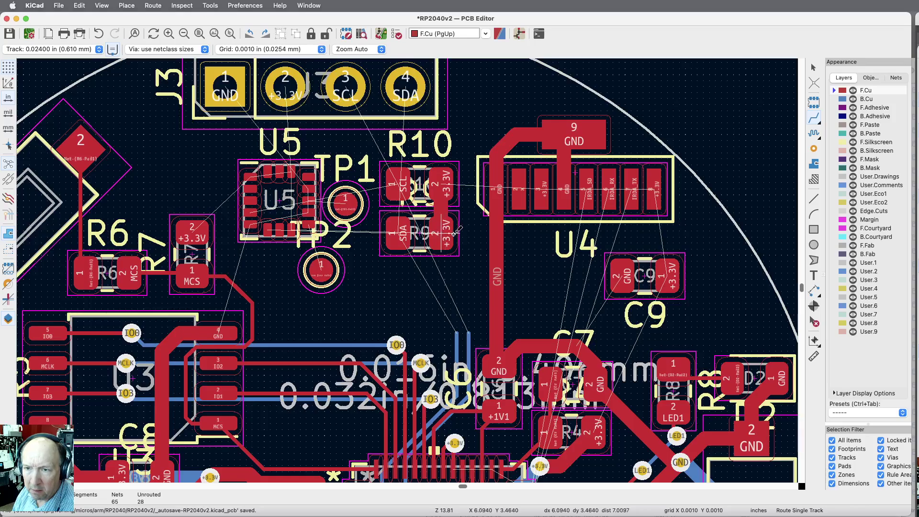
click(99, 49)
click(52, 40)
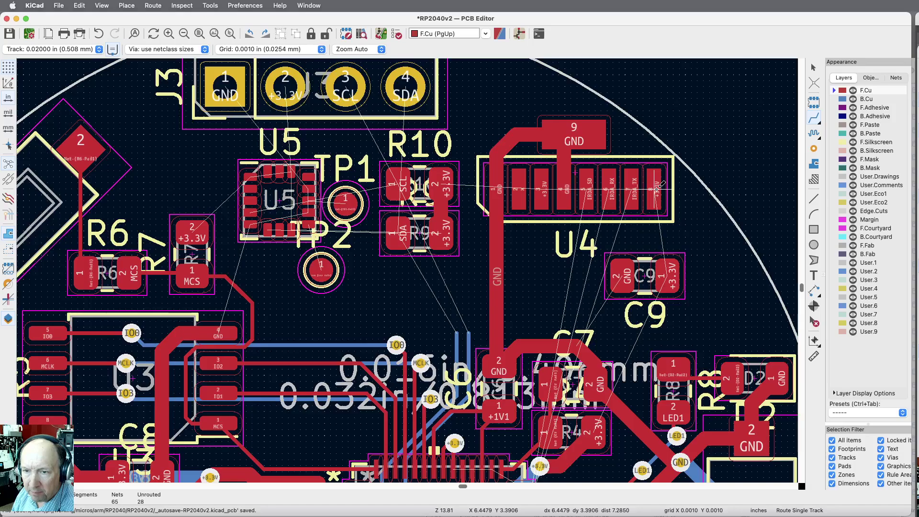
Step: Rotate C9 to vertical with its +3.3V pad nearest U4, and move it slightly right beneath U4 pad 8
key(Escape)
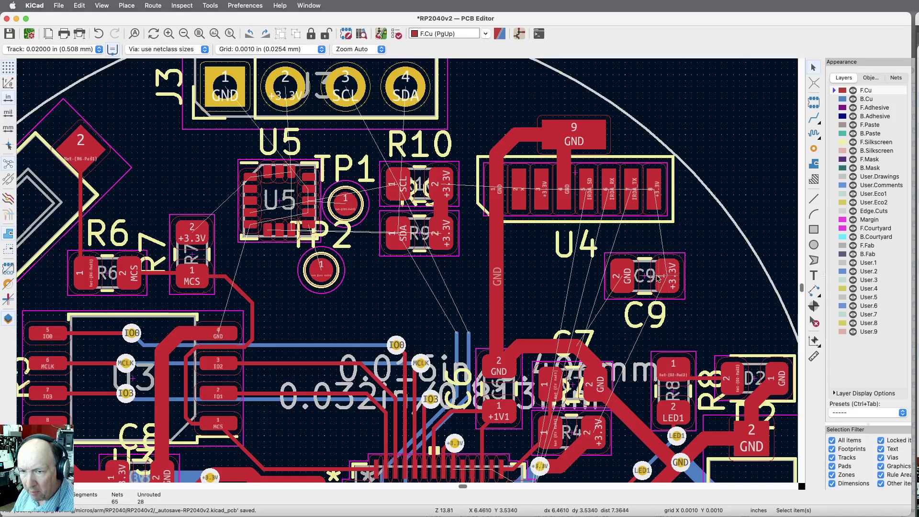
key(r)
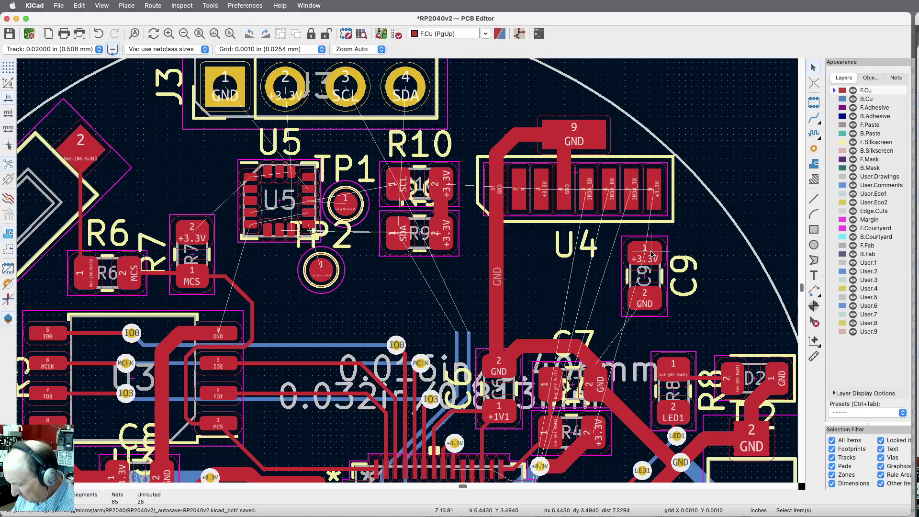
key(m)
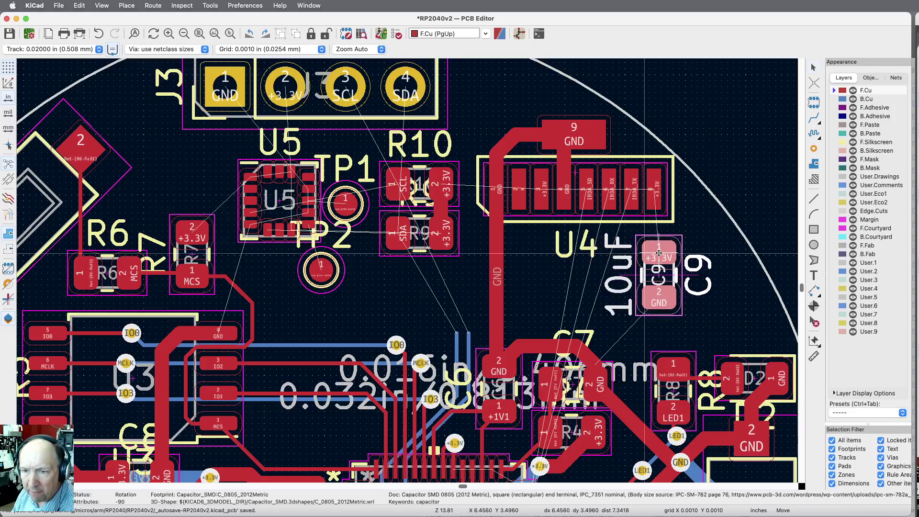
click(666, 252)
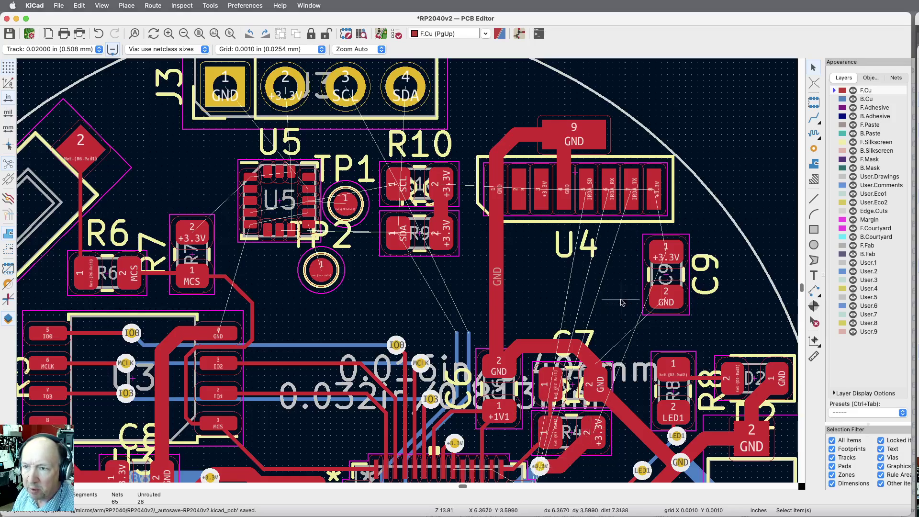
Step: Route +3.3V on B.Cu from the via beside R4 straight up to a new via below U4, finishing on F.Cu at U4 pad 3
click(835, 100)
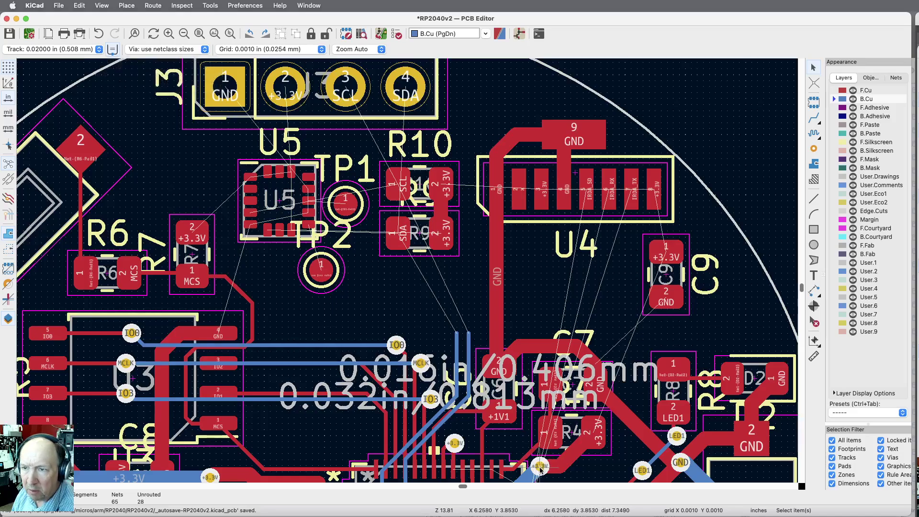
click(814, 118)
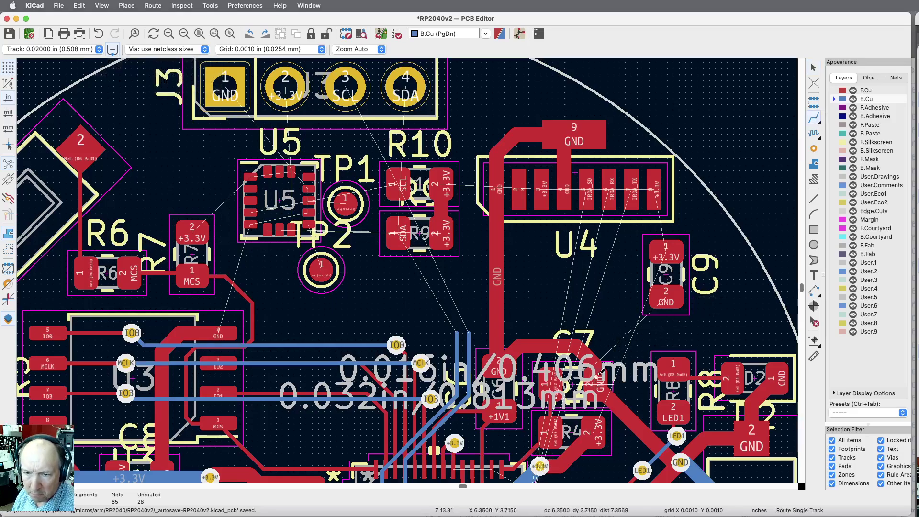
click(540, 465)
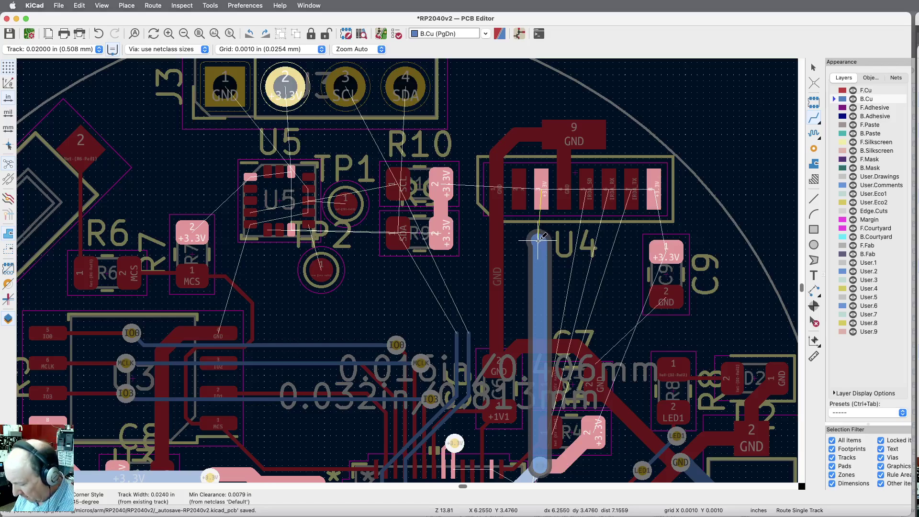
click(538, 240)
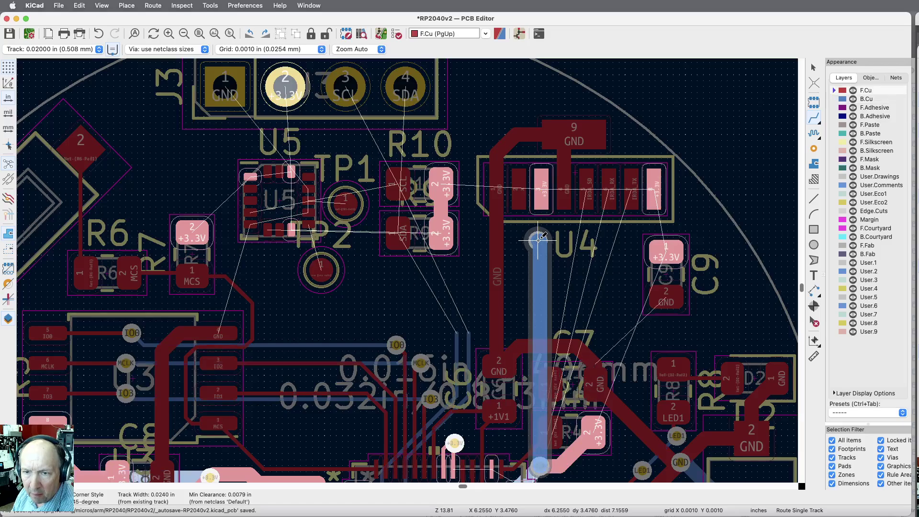
click(540, 207)
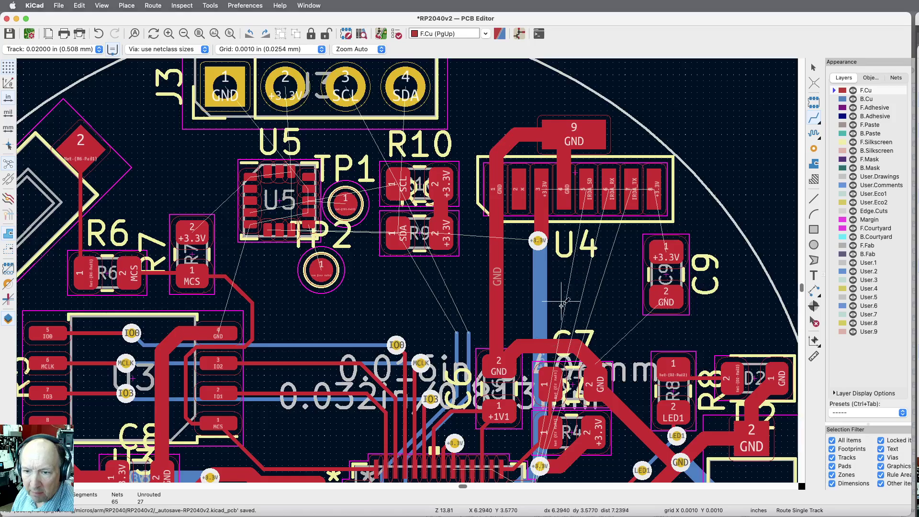
double_click(550, 227)
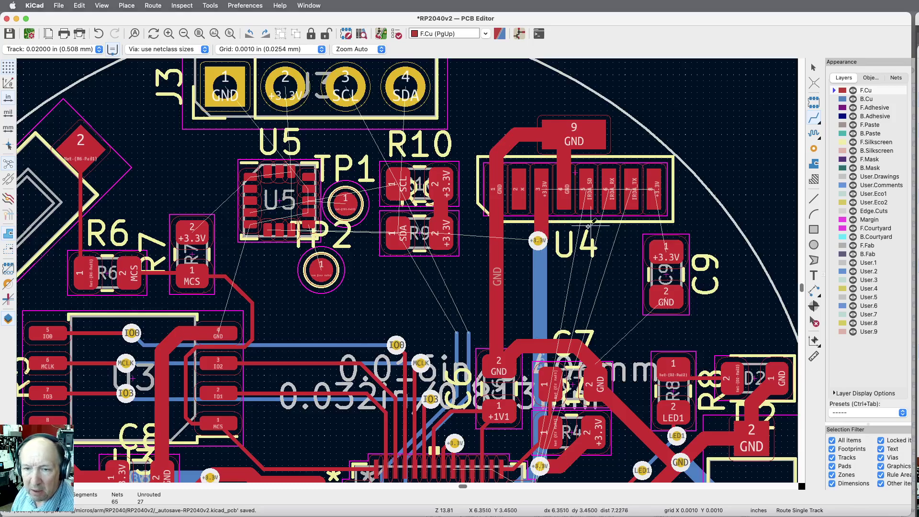
Step: Route +3.3V from R9 pad 2 on F.Cu to a new via, then on B.Cu to the via below U4 pad 3
click(445, 233)
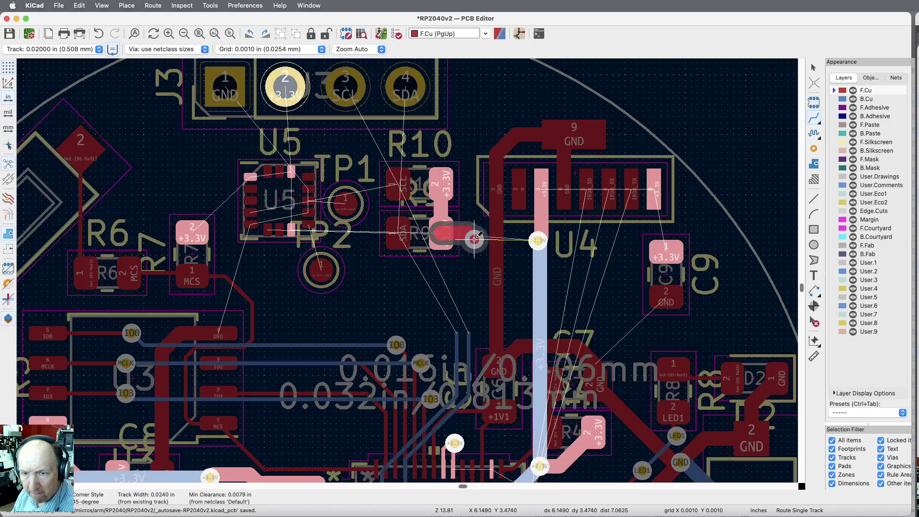
click(474, 238)
click(538, 240)
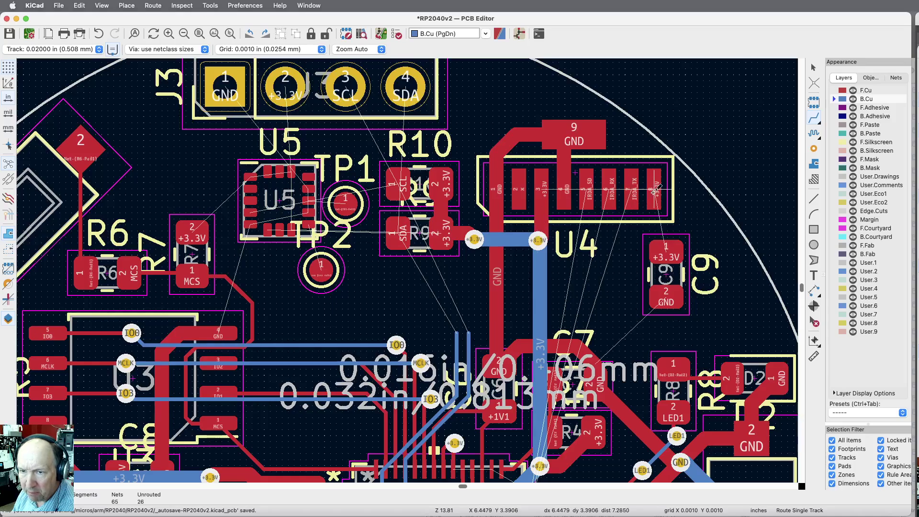
Step: Route +3.3V on B.Cu from the via below U4 pad 3 to a new via right of U4, finishing on F.Cu at pad 8
click(538, 238)
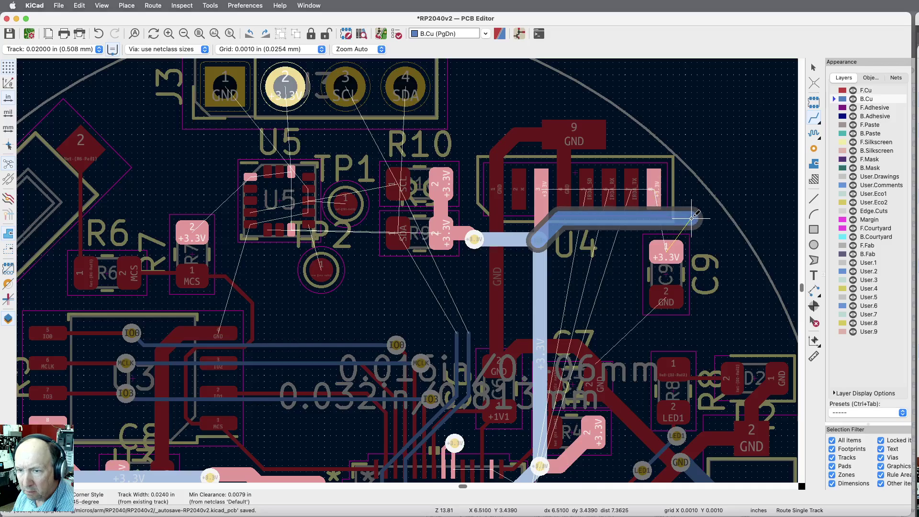
key(v)
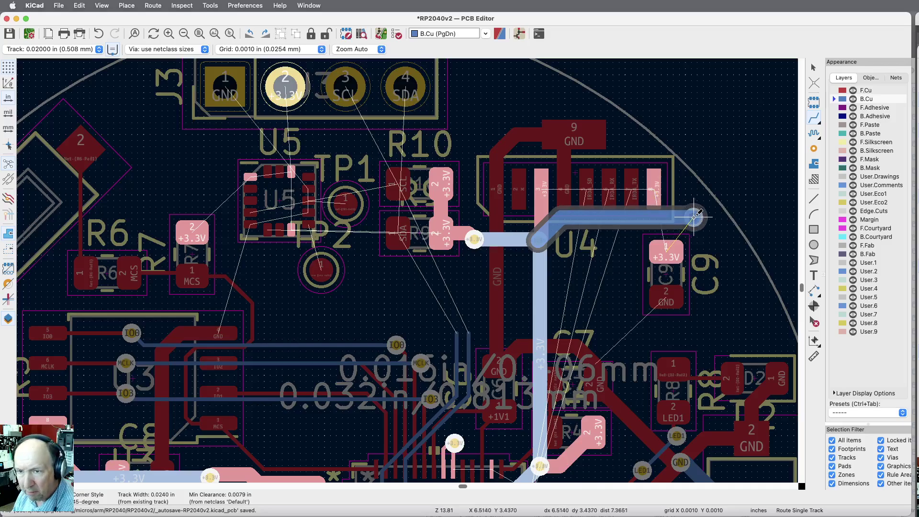
click(694, 217)
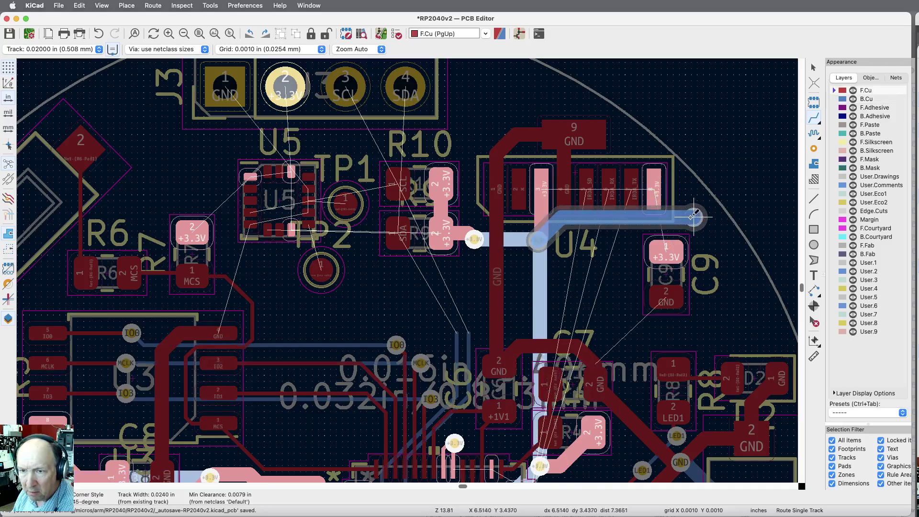
click(653, 190)
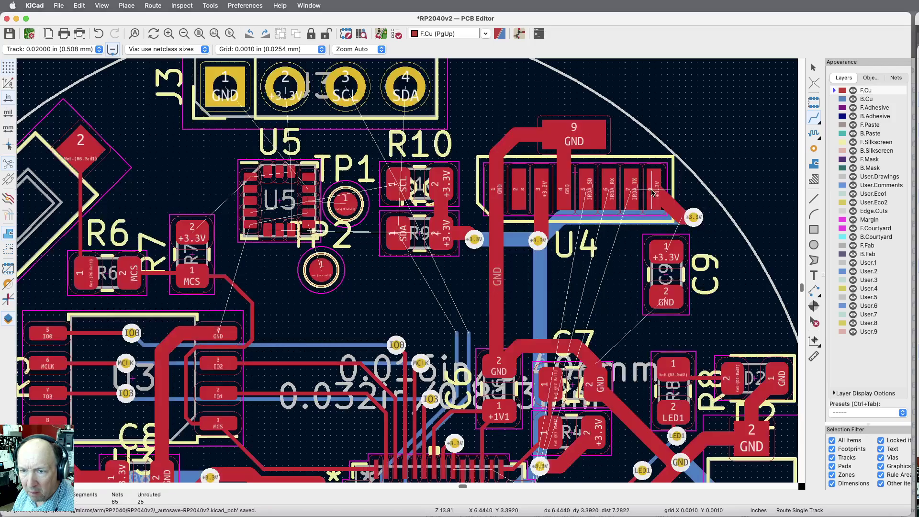
Step: Connect C9 on F.Cu, joining pad 1 to the +3.3V via right of U4 and pad 2 to C7's GND pad
click(673, 245)
click(693, 217)
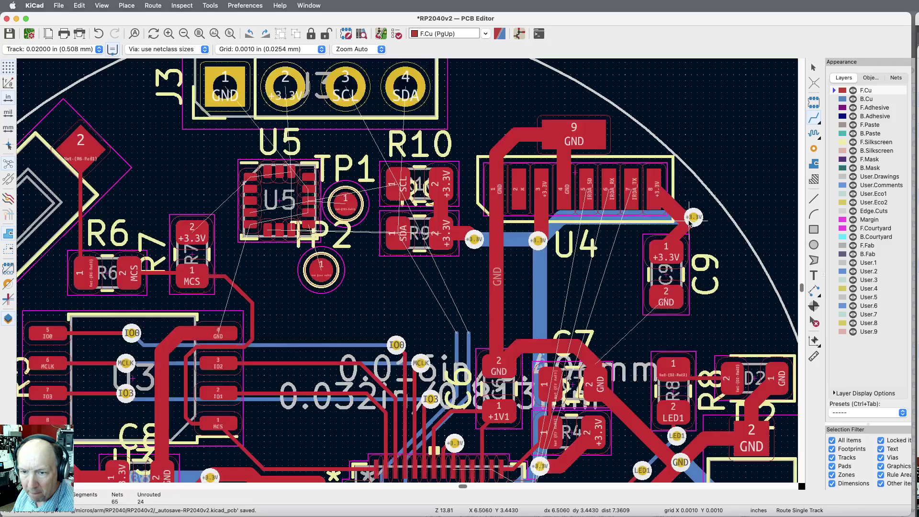
click(666, 292)
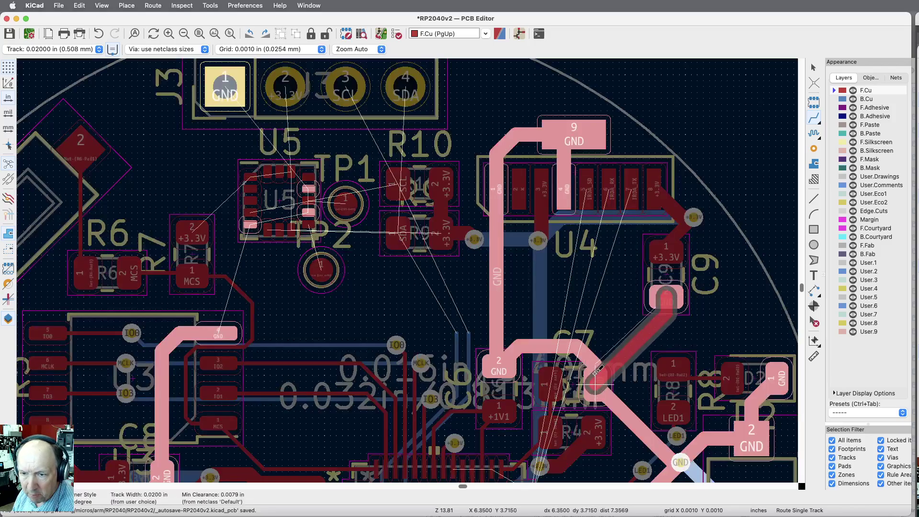
click(604, 367)
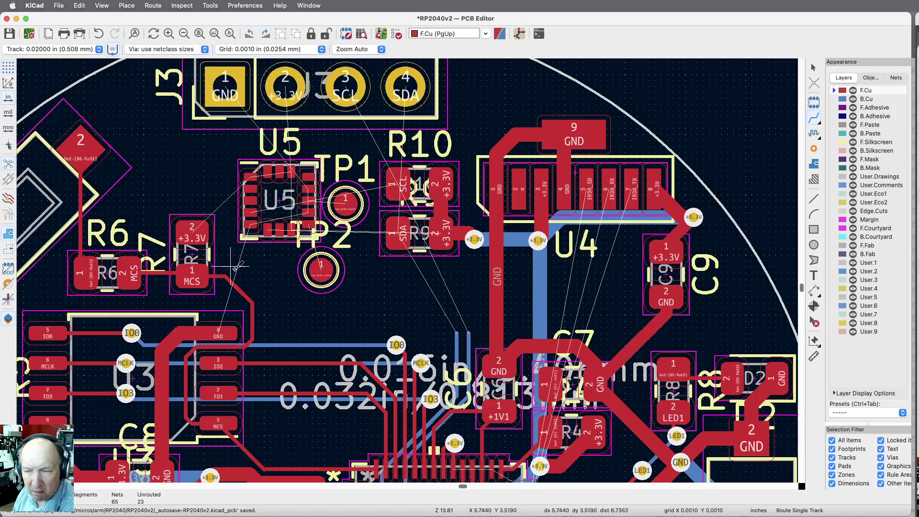
Step: Set the track width to 0.006 in and route IRDA_TX on F.Cu from the RP2040's right-side pad to a nearby via
scroll(517, 239, down, 3)
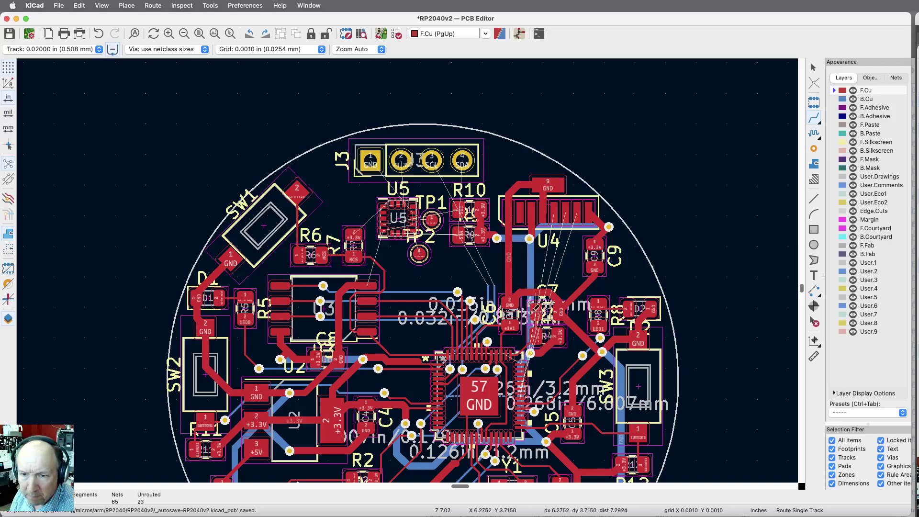
scroll(519, 430, up, 6)
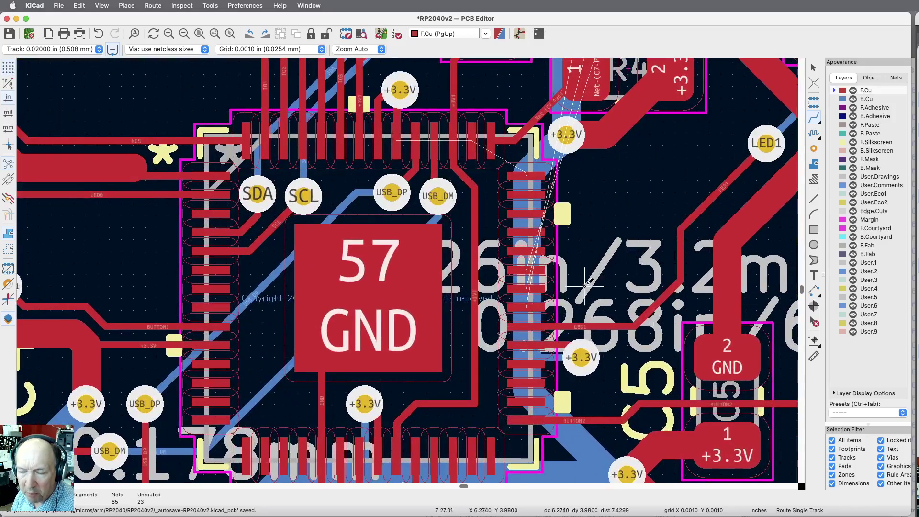
click(98, 50)
click(72, 29)
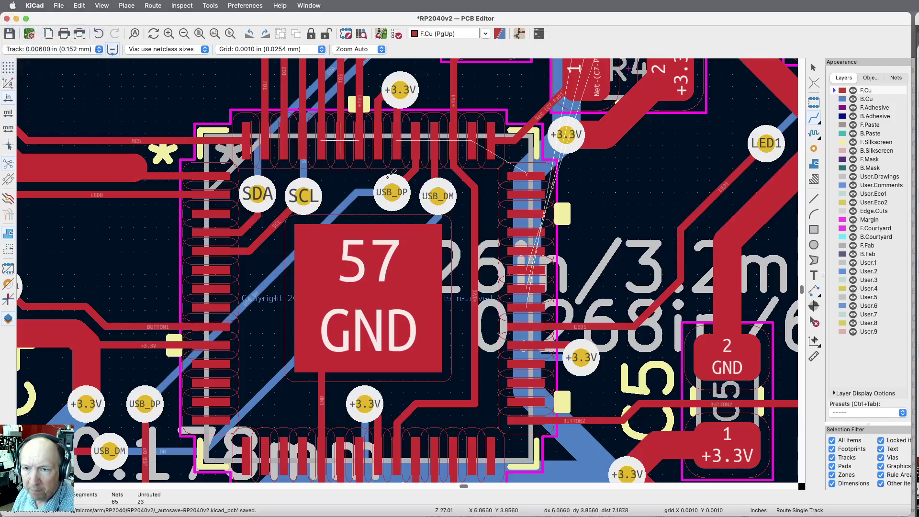
scroll(578, 261, down, 2)
scroll(579, 260, down, 2)
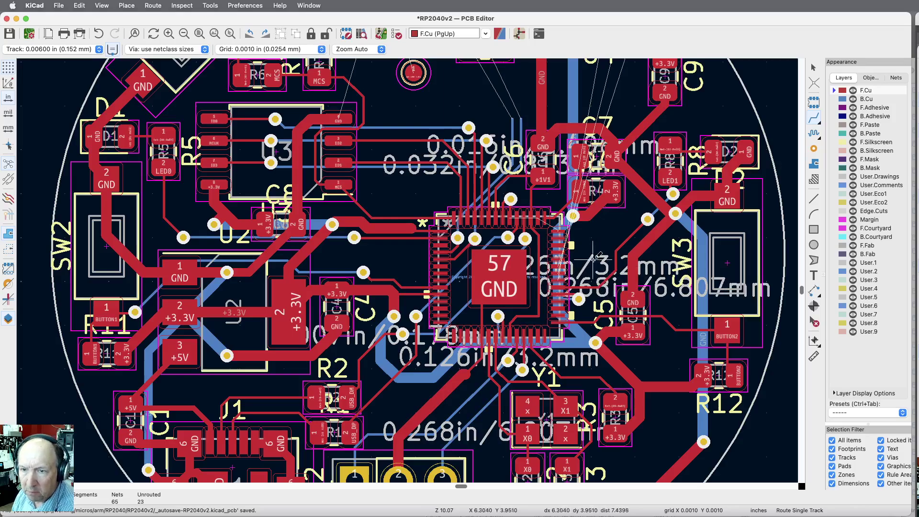
scroll(592, 267, up, 5)
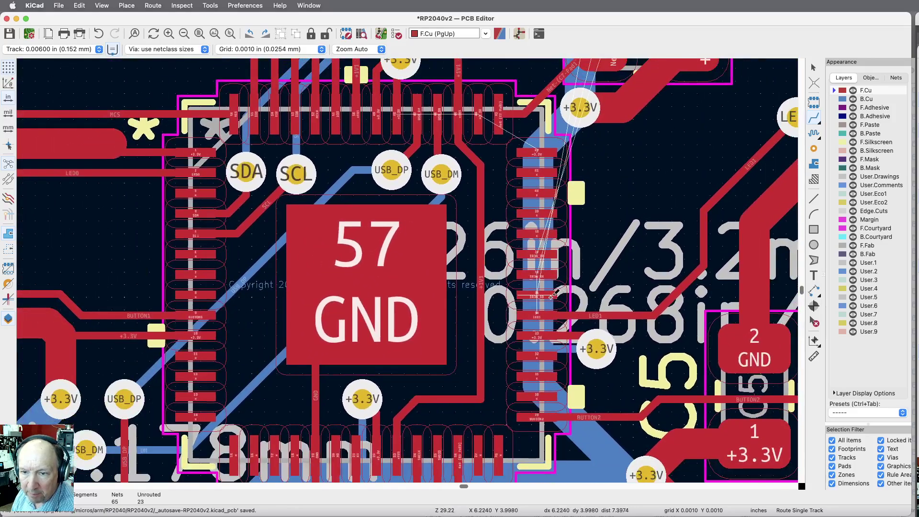
scroll(541, 253, left, 1)
scroll(546, 247, left, 1)
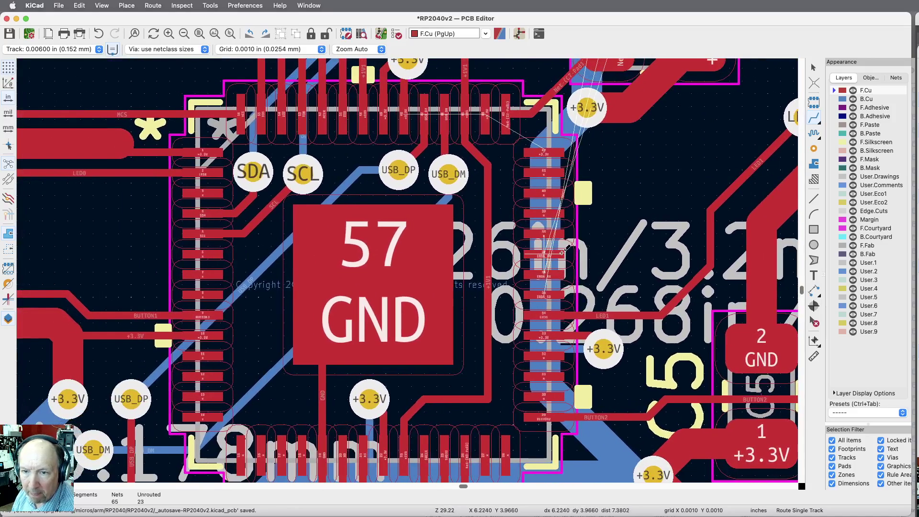
click(549, 250)
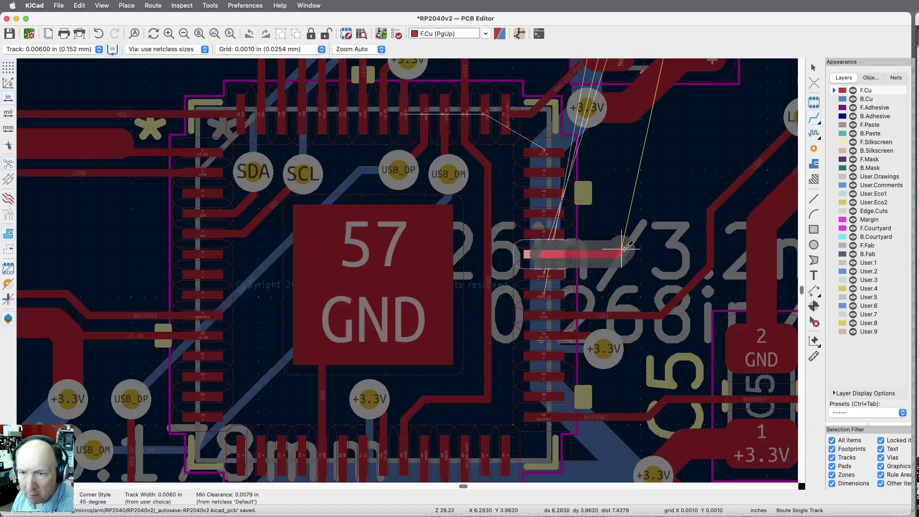
key(v)
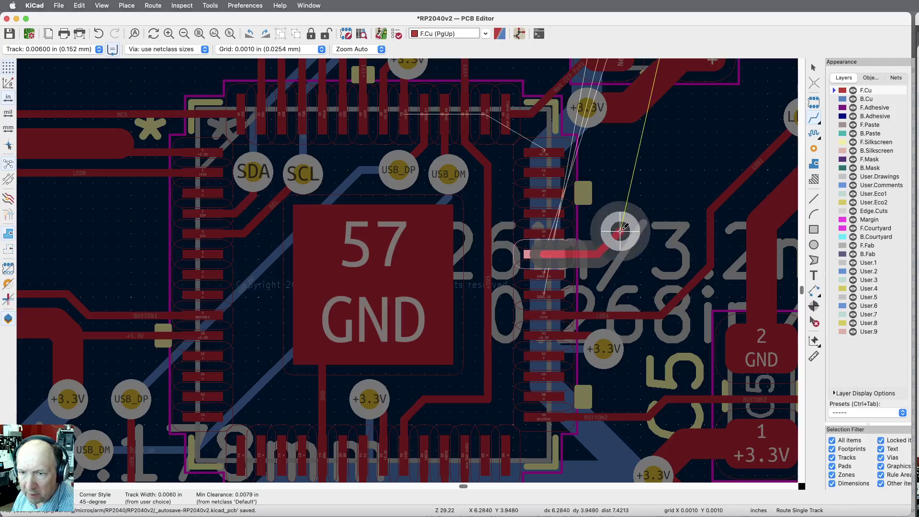
scroll(646, 174, down, 6)
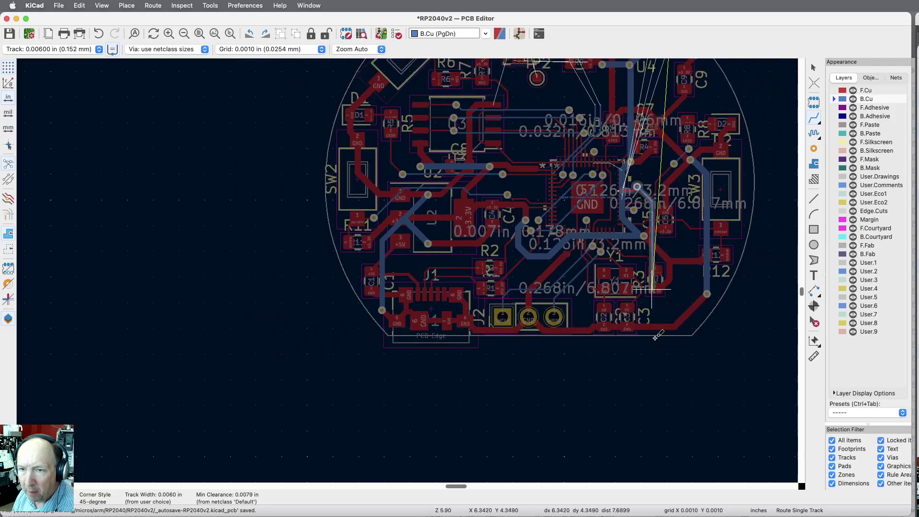
scroll(650, 265, down, 5)
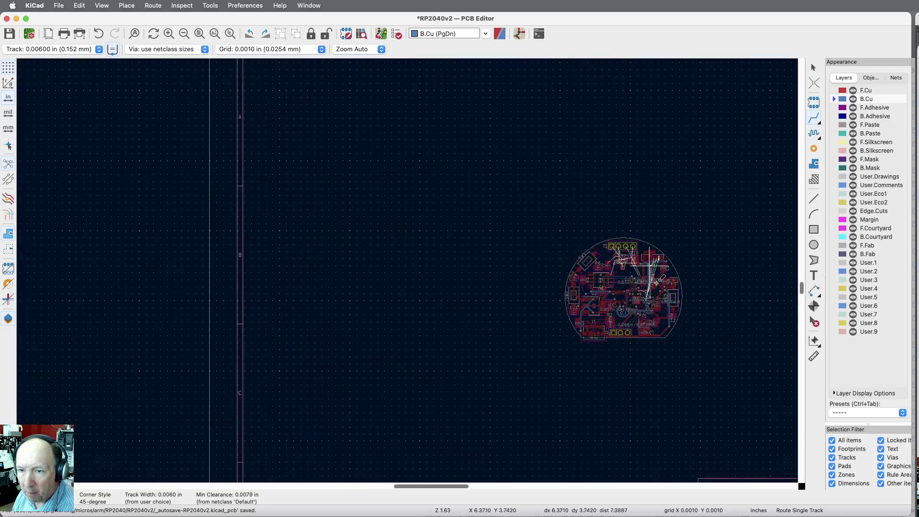
scroll(654, 263, up, 6)
scroll(655, 273, up, 1)
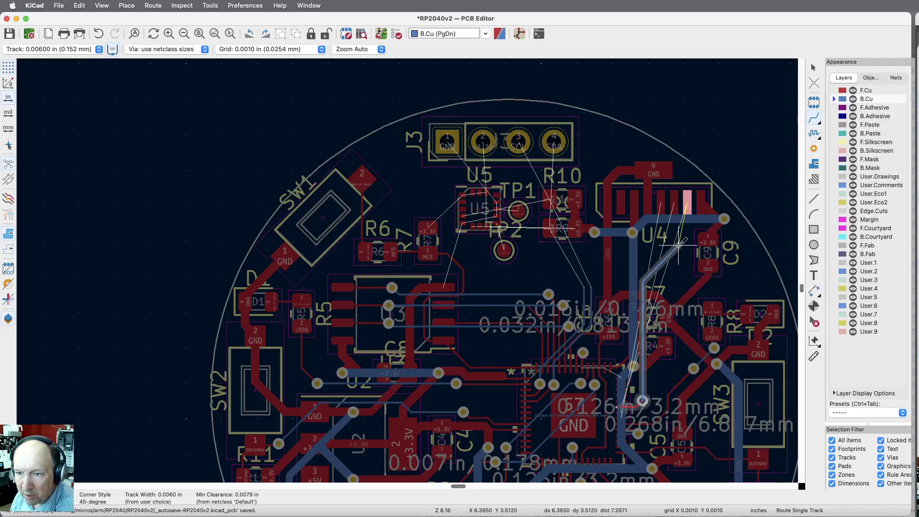
key(Escape)
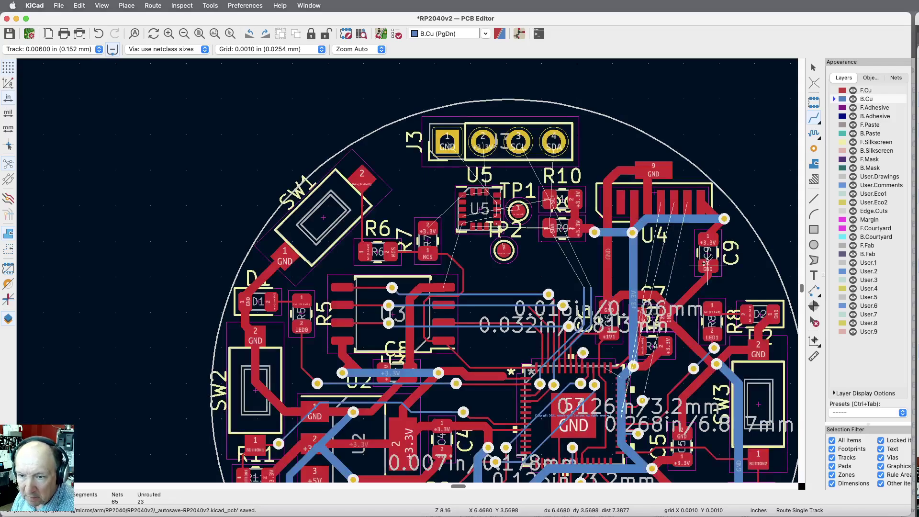
Step: Delete the IRDA_TX via and the short diagonal track leading to it, keeping the stub from the RP2040 pad
scroll(656, 399, up, 5)
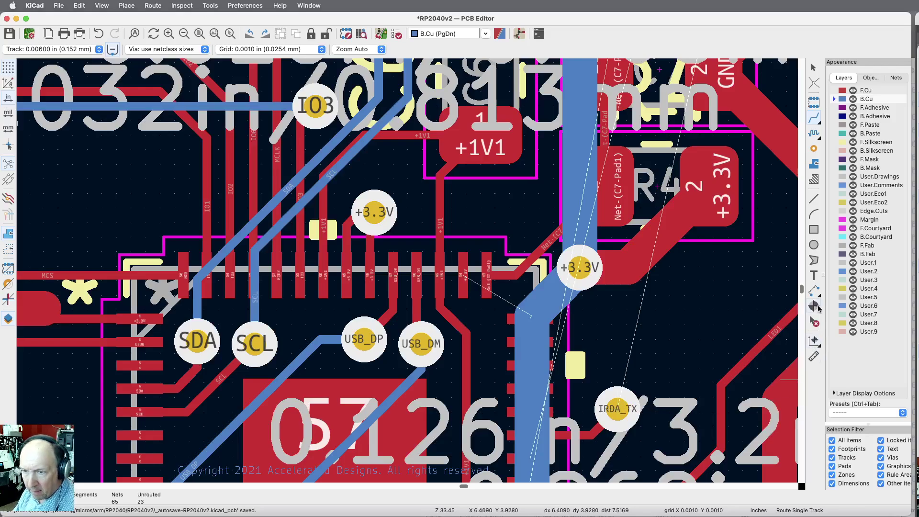
click(814, 323)
click(609, 416)
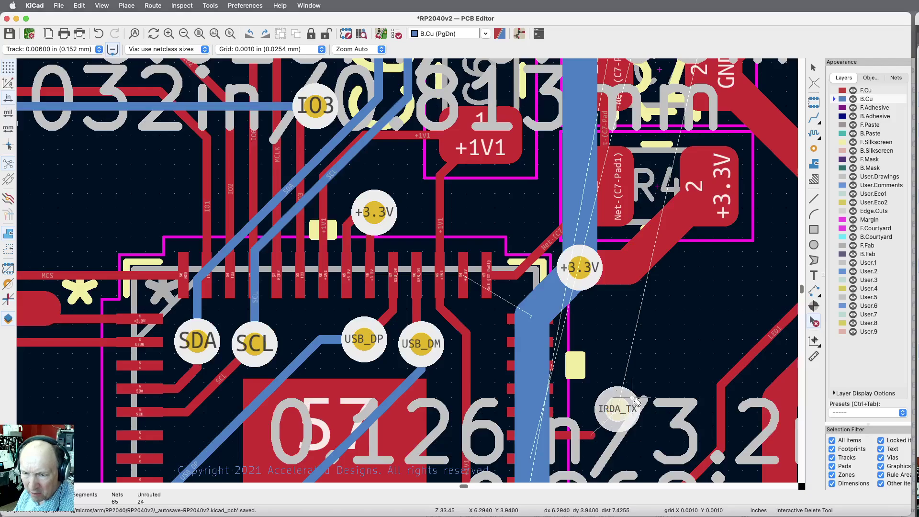
click(622, 411)
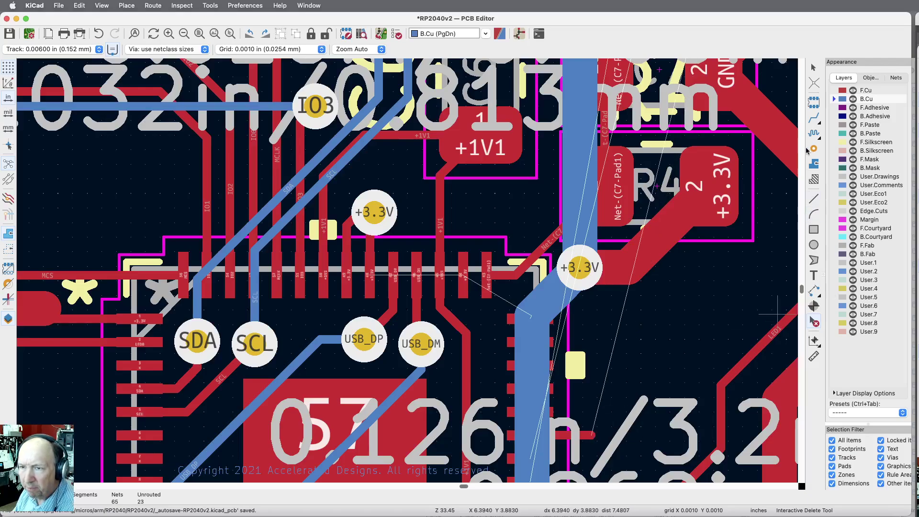
Step: Route IRDA_TX from the stub's end on F.Cu diagonally to a new via below R4's right side, continuing on B.Cu toward U4 pad 7
click(813, 117)
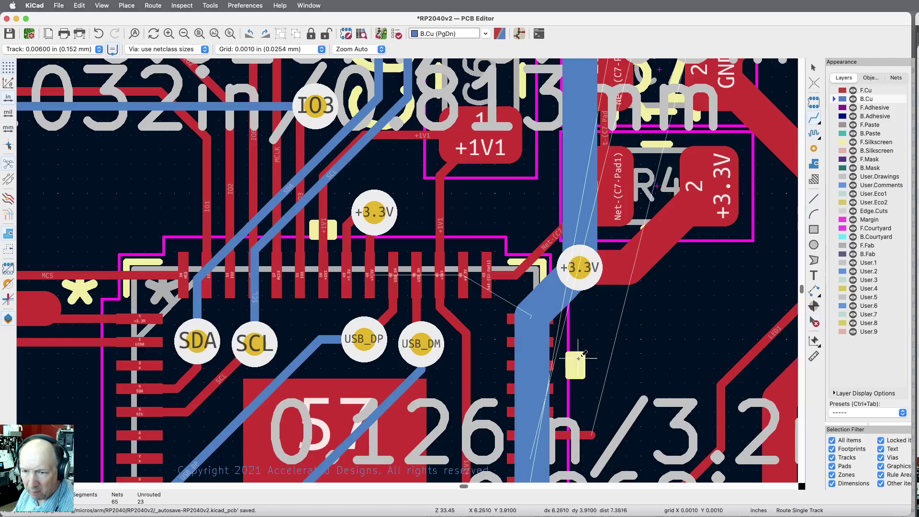
click(593, 434)
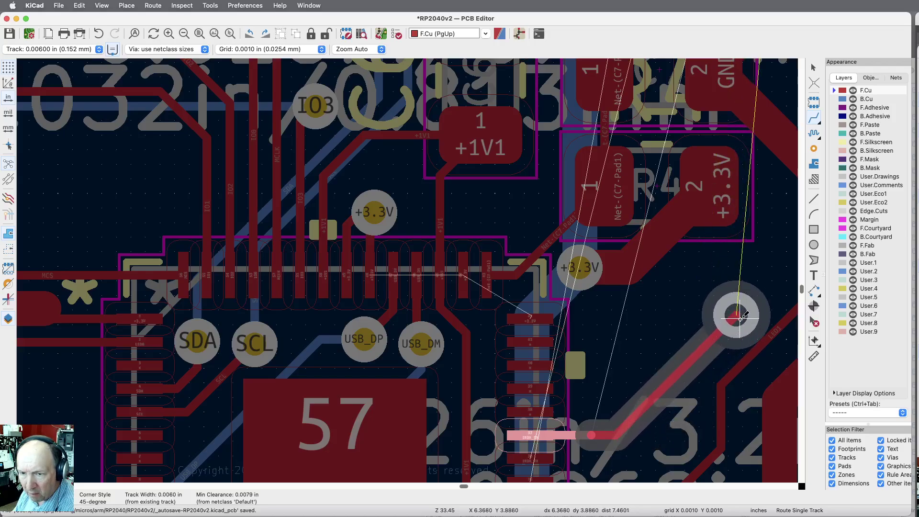
key(v)
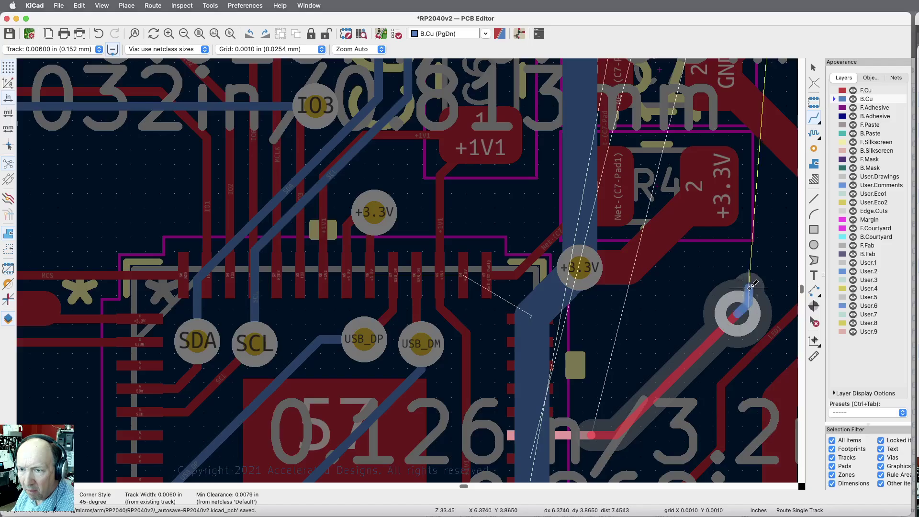
scroll(741, 378, down, 5)
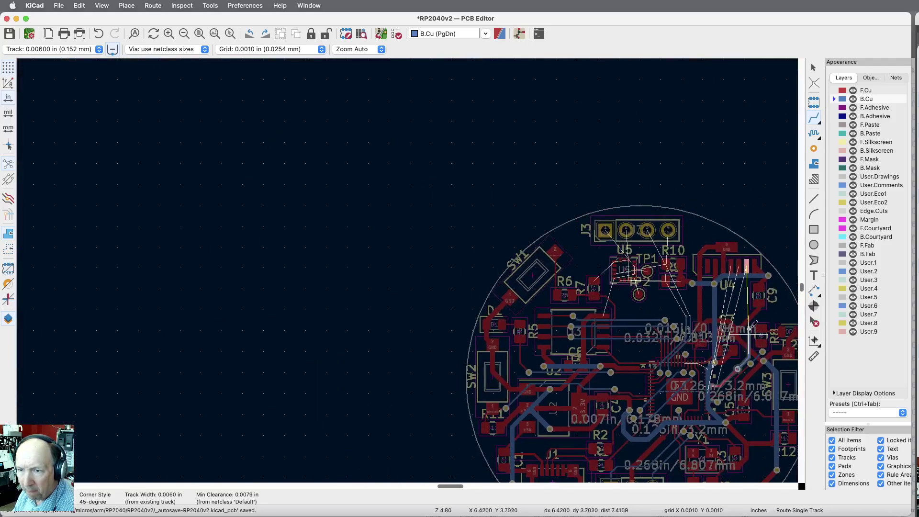
Step: Place a via below U4 at the end of the IRDA_TX track and finish the track on F.Cu at U4 pad 7
scroll(747, 335, up, 4)
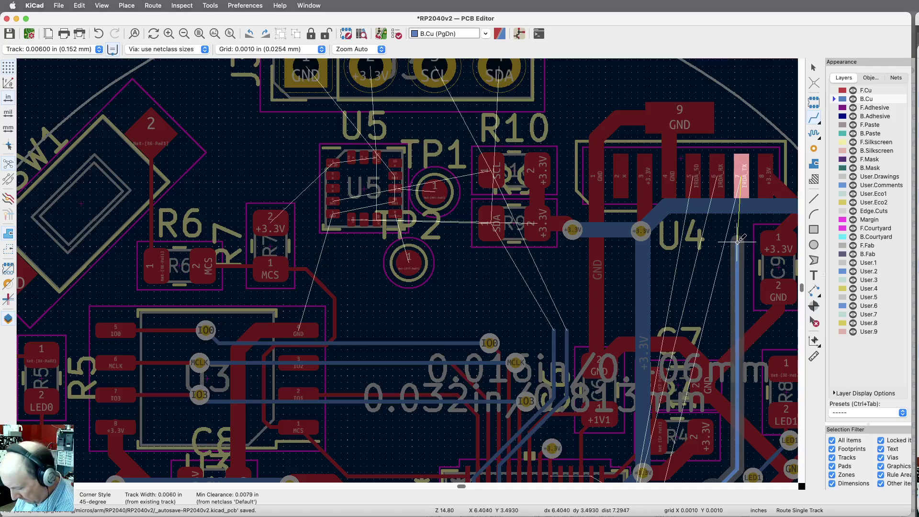
key(v)
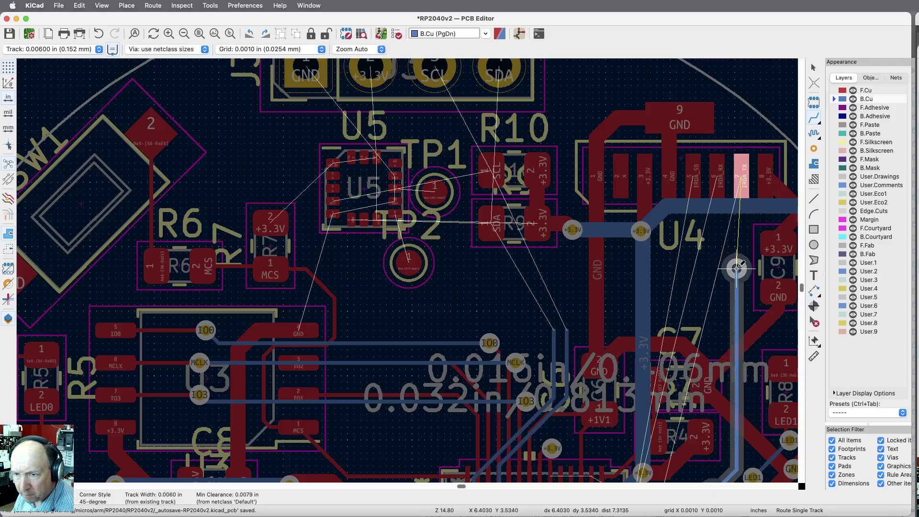
click(736, 268)
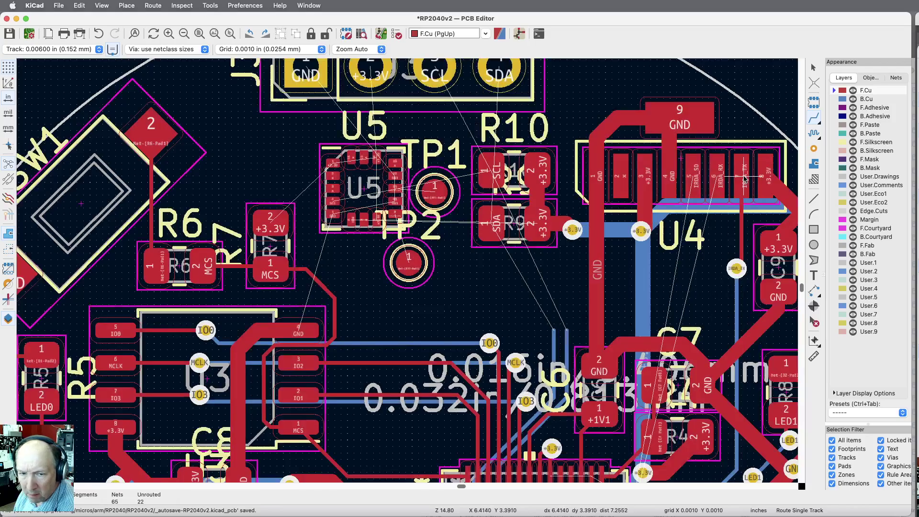
Step: Route the IRDA_RX track on F.Cu from pad 36 of the central chip and place a via beside the IRDA_TX track
scroll(741, 238, down, 3)
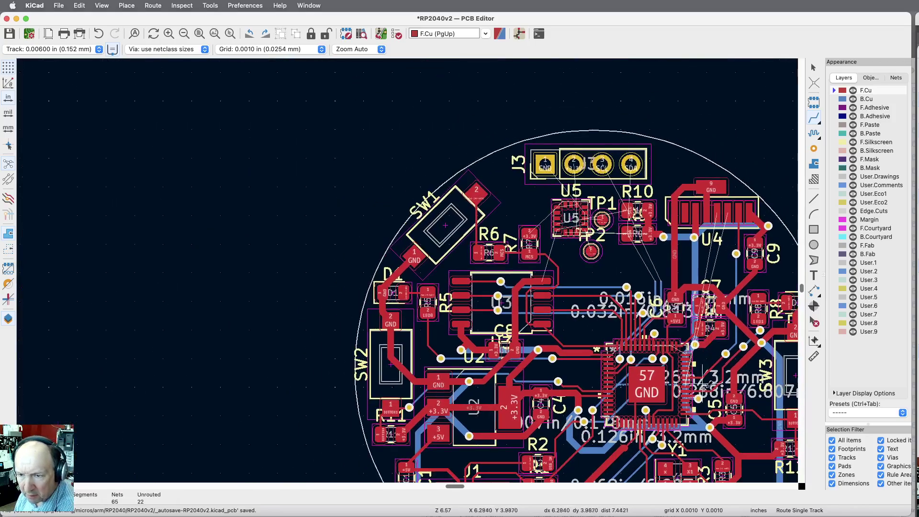
scroll(705, 397, up, 6)
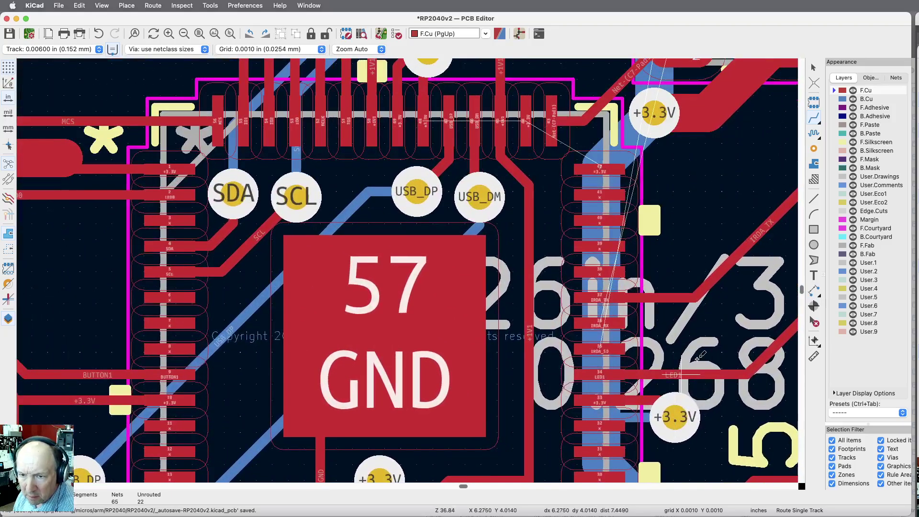
click(600, 323)
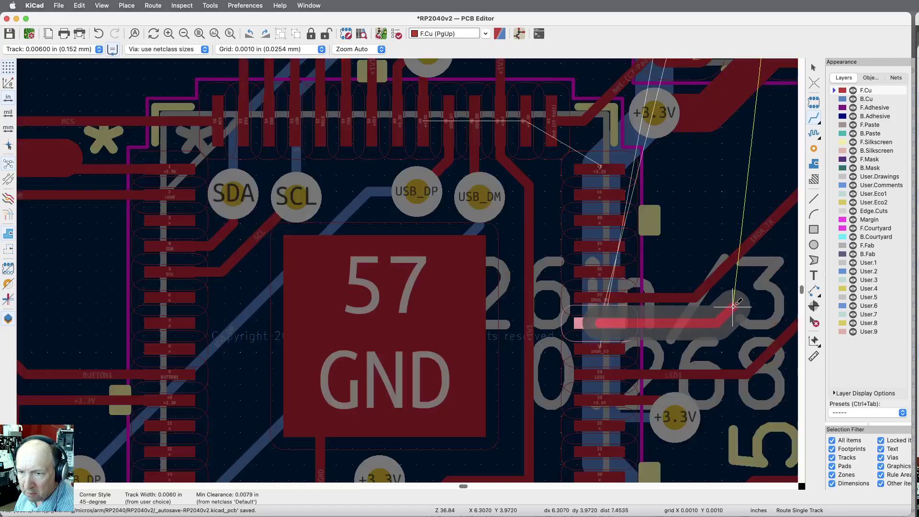
scroll(669, 330, down, 3)
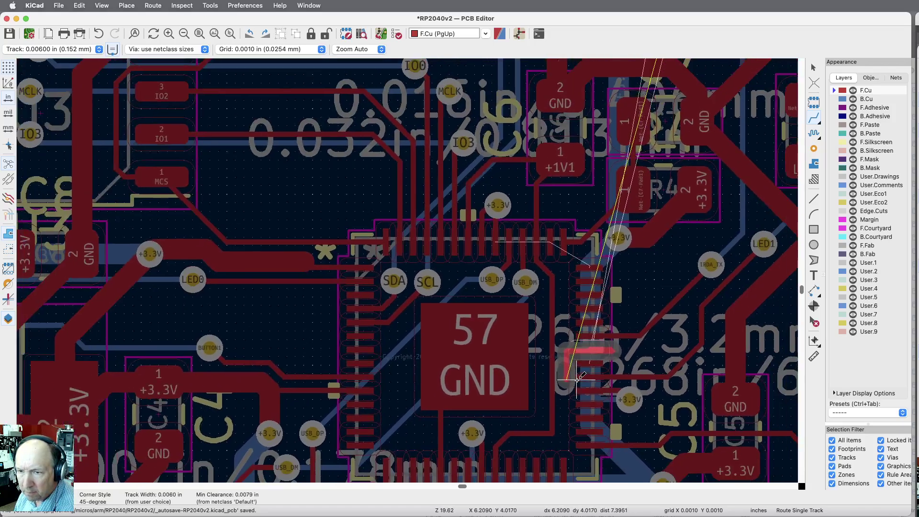
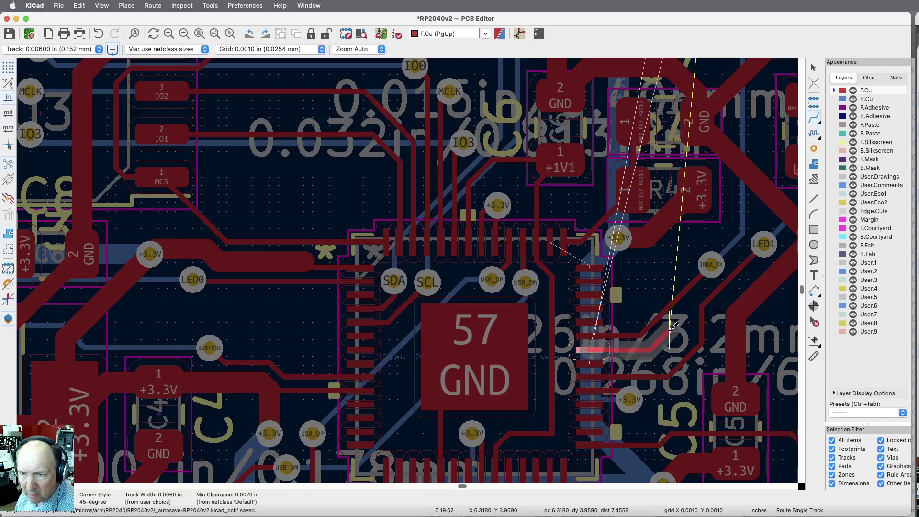
key(v)
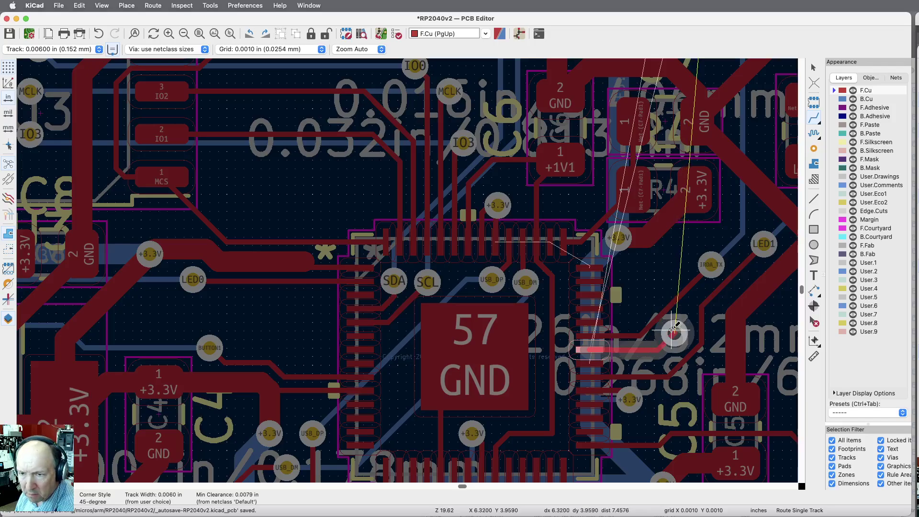
scroll(675, 325, down, 5)
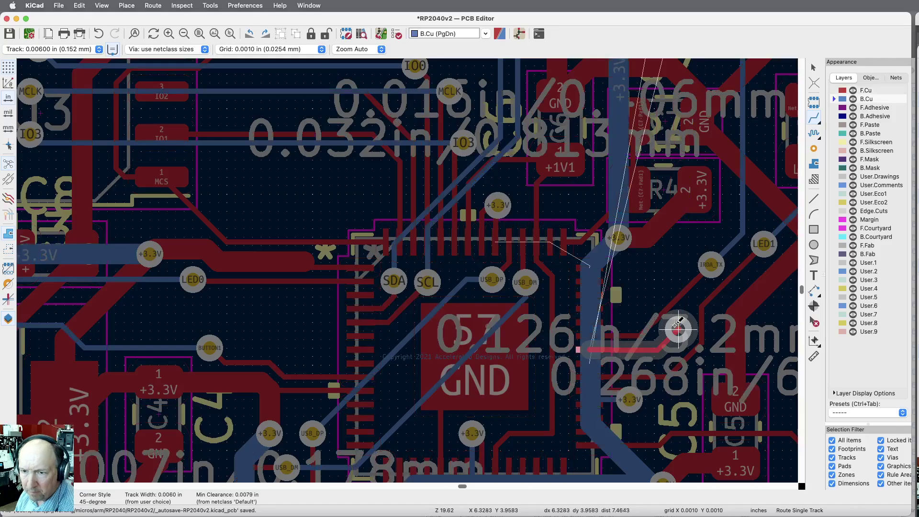
click(657, 349)
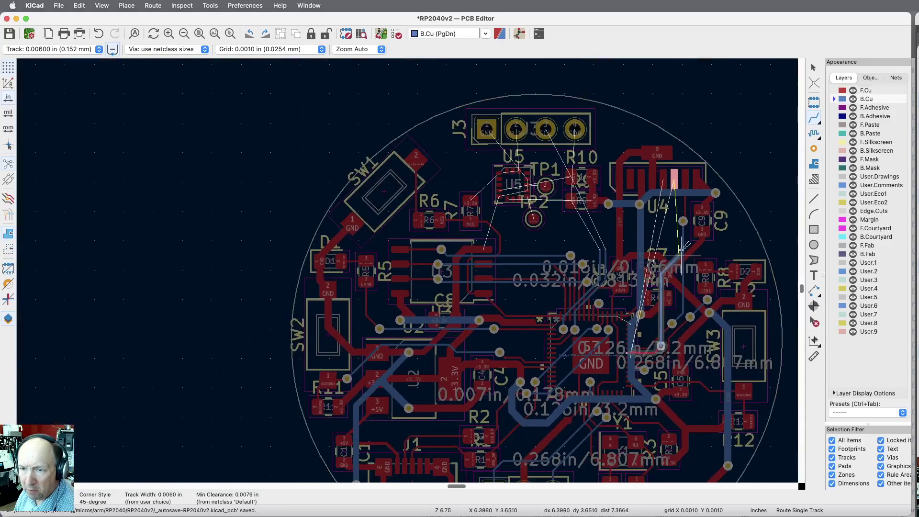
Step: Run the IRDA_RX track on B.Cu to a via below U4 and finish it on F.Cu at U4 pad 6
scroll(655, 348, up, 4)
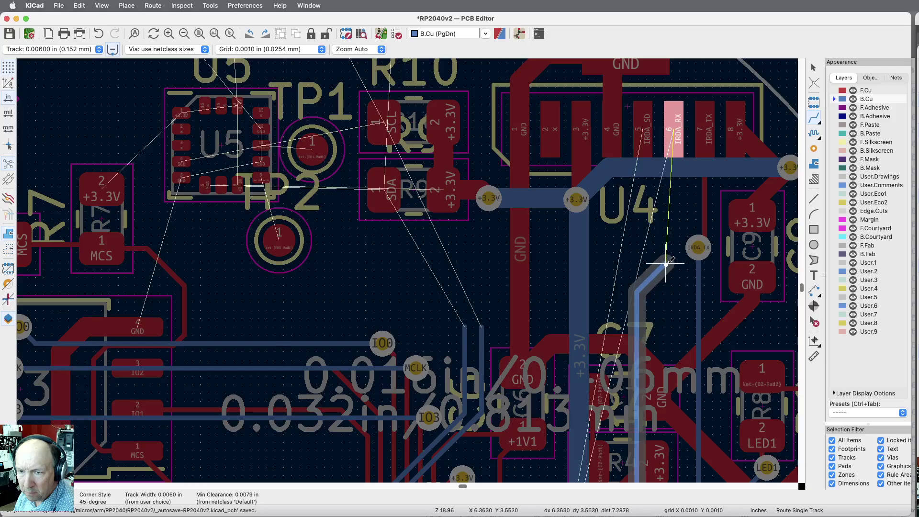
scroll(646, 451, down, 6)
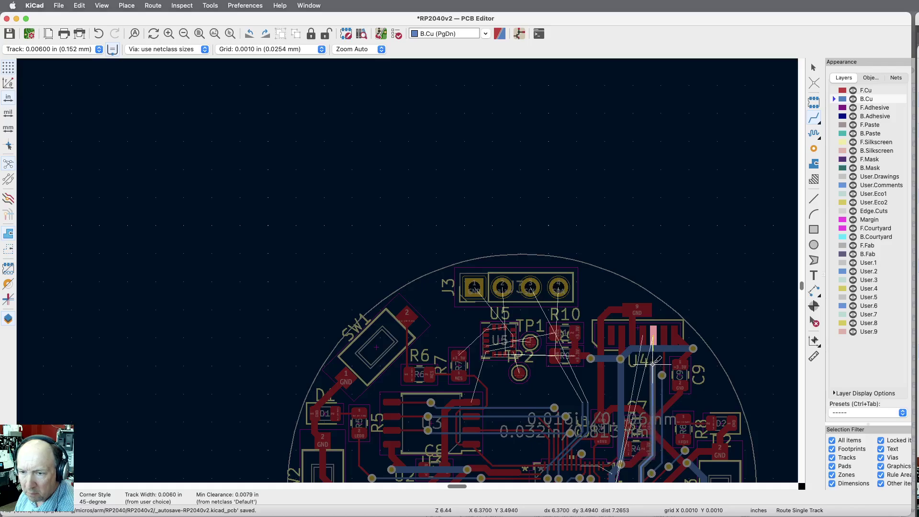
scroll(652, 364, up, 4)
scroll(653, 364, up, 6)
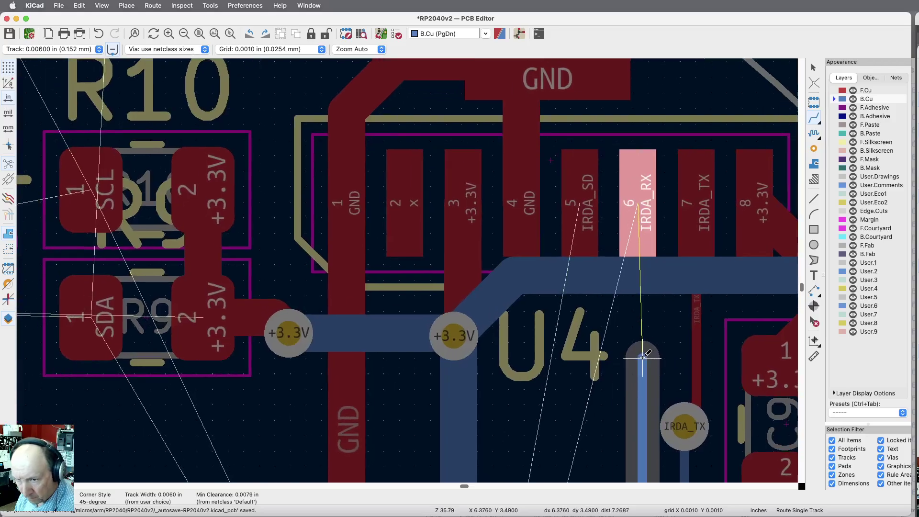
key(v)
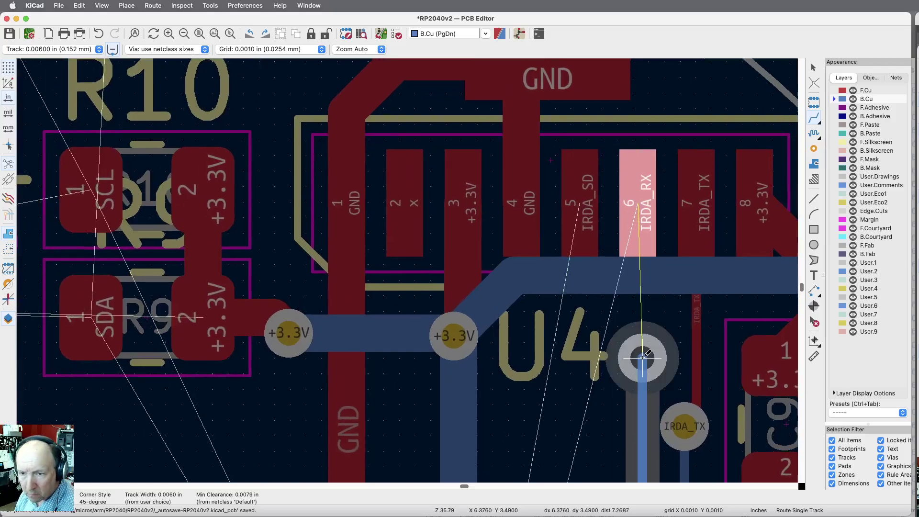
click(636, 211)
Step: Delete the horizontal LED1 track segment leaving pad 34 of the central chip
scroll(636, 213, down, 13)
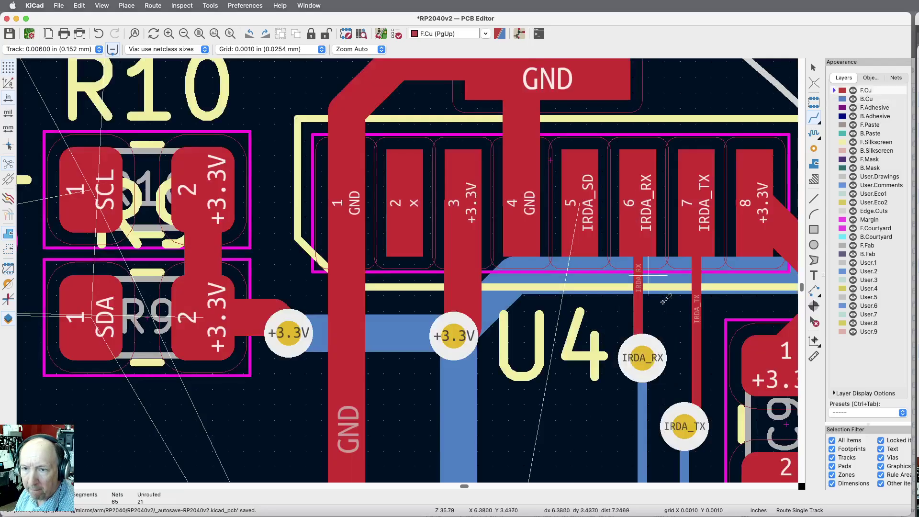
scroll(604, 391, up, 6)
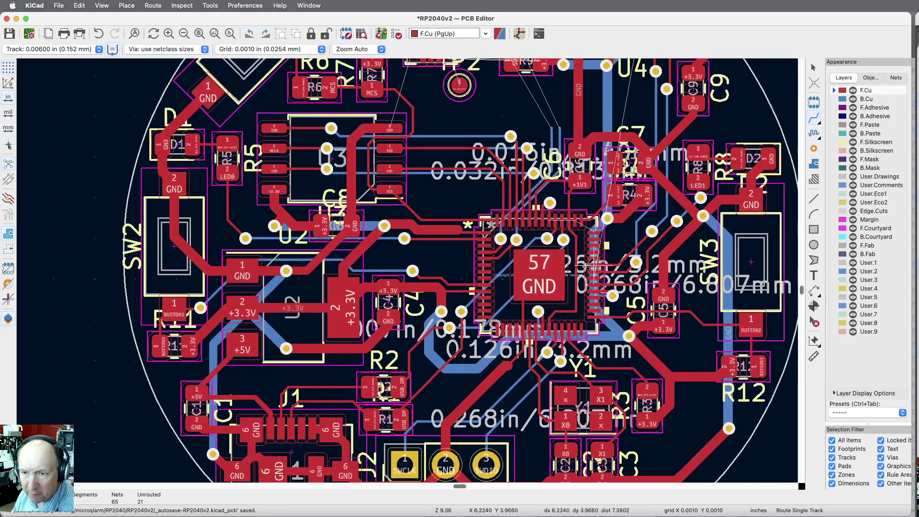
scroll(616, 276, up, 8)
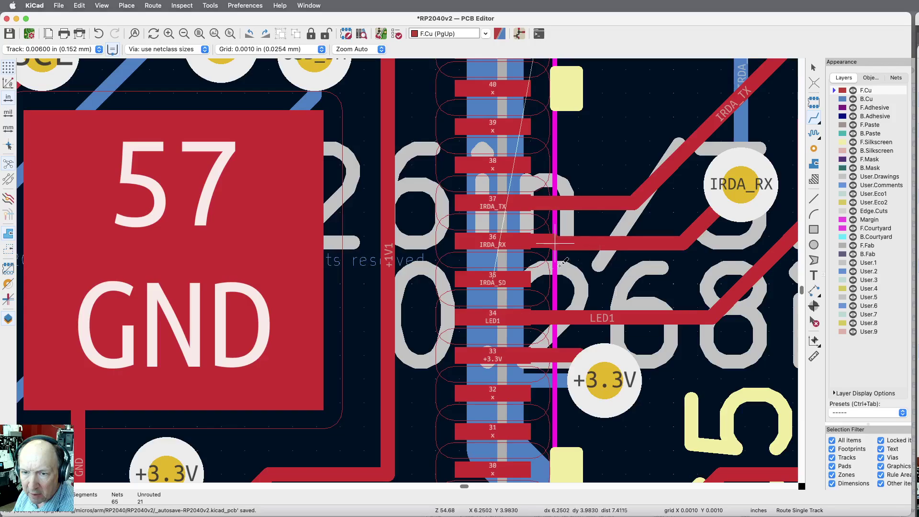
click(495, 276)
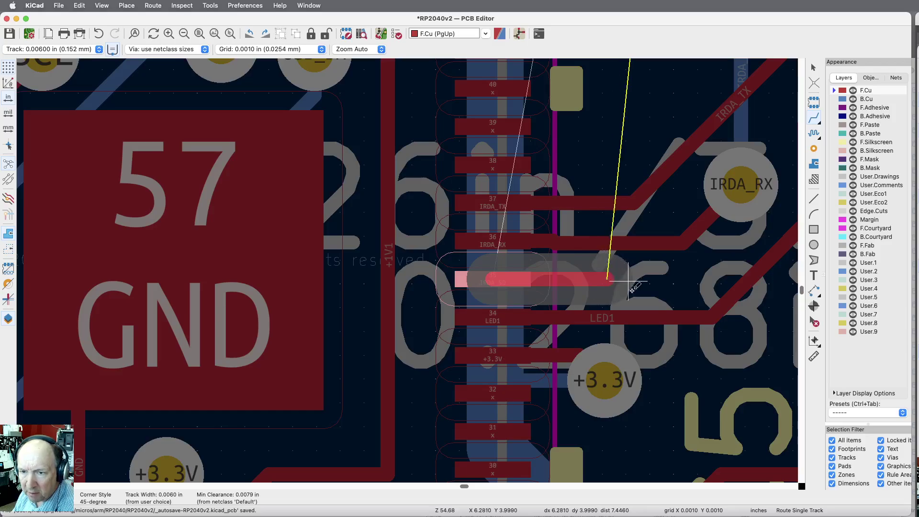
key(Escape)
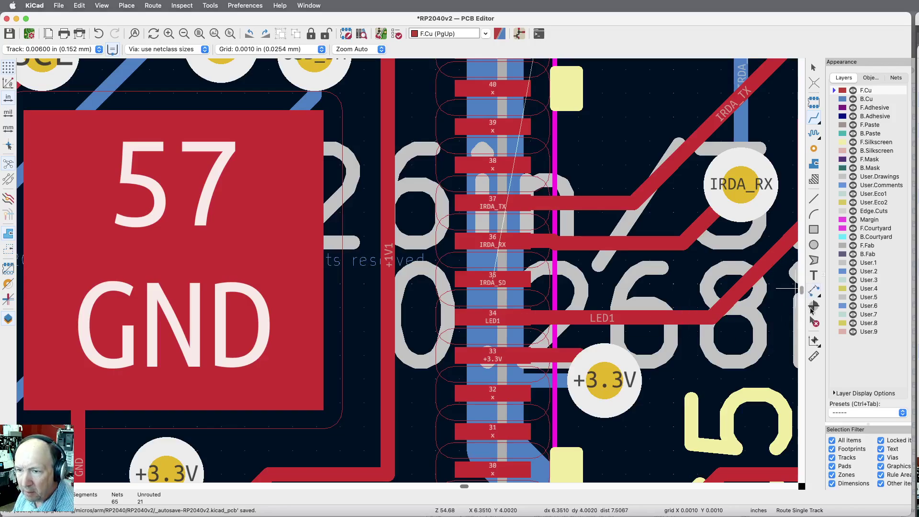
click(813, 322)
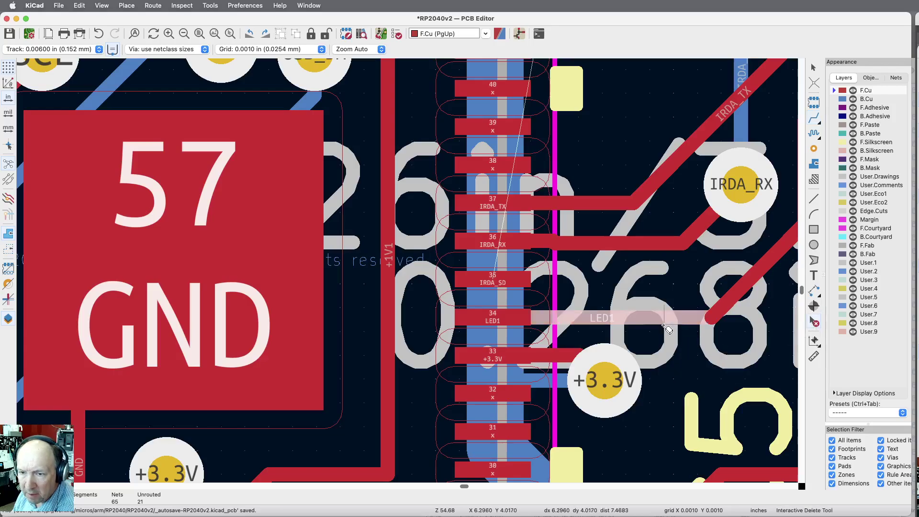
click(679, 320)
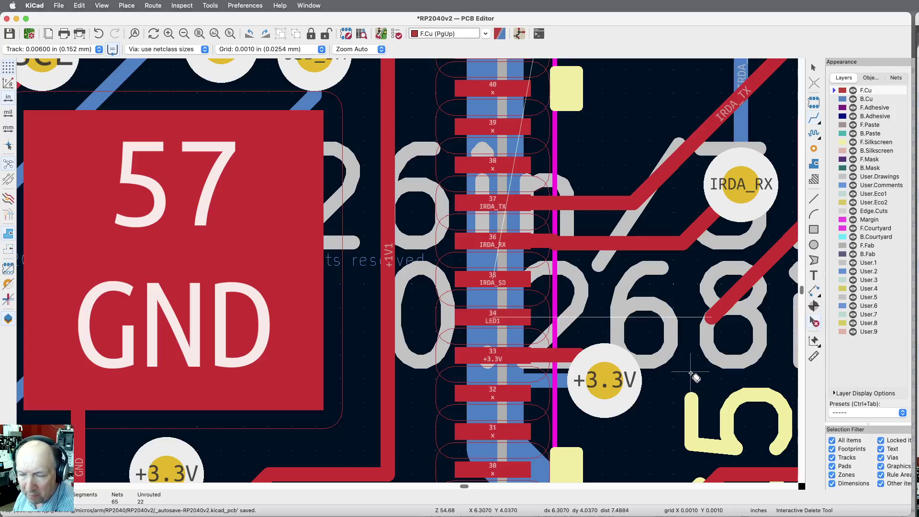
Step: Reroute LED1 on F.Cu from pad 34 with a dip beside the +3.3V via, joining the remaining diagonal LED1 track
click(814, 118)
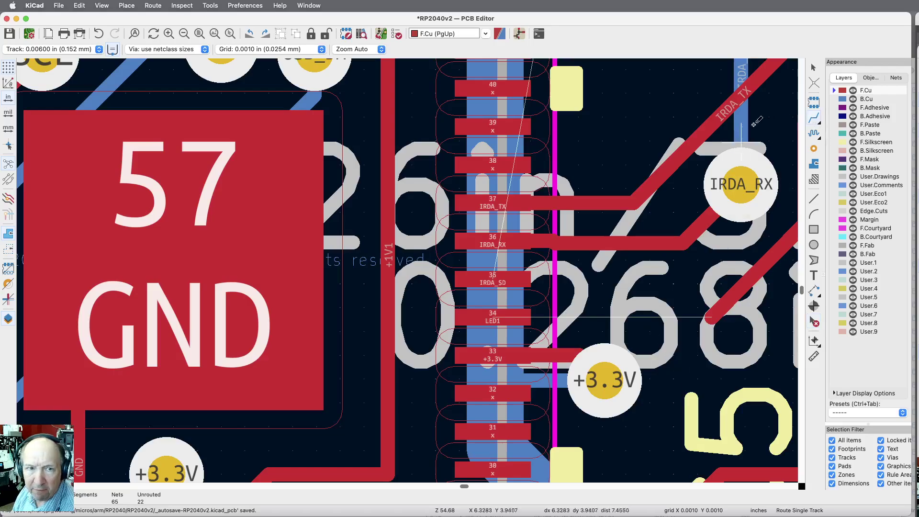
click(498, 318)
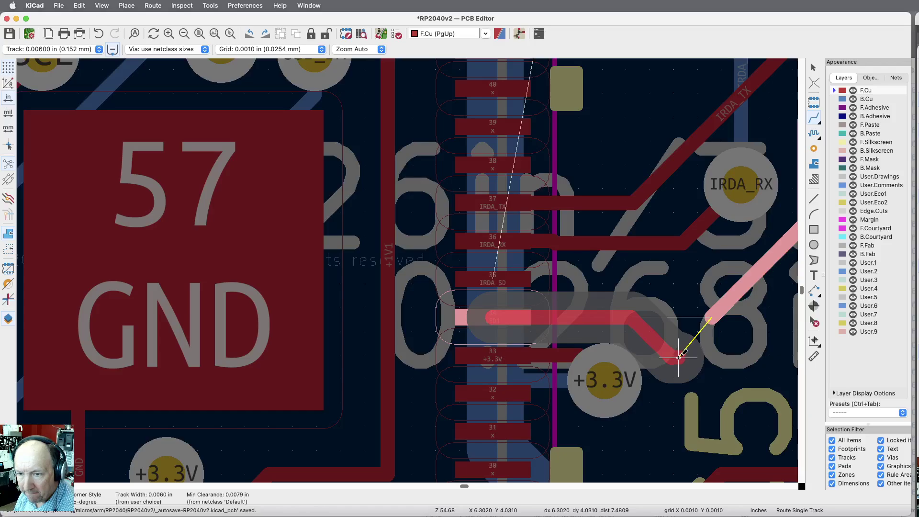
click(679, 356)
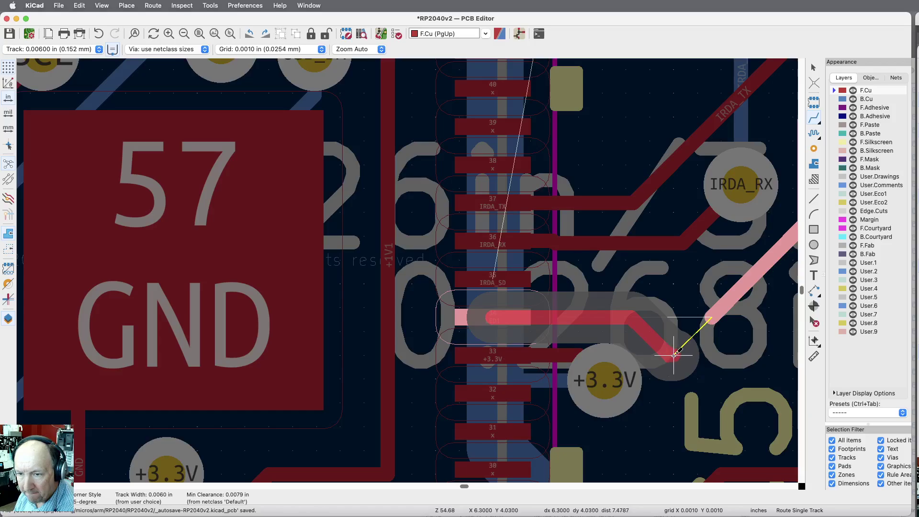
click(709, 321)
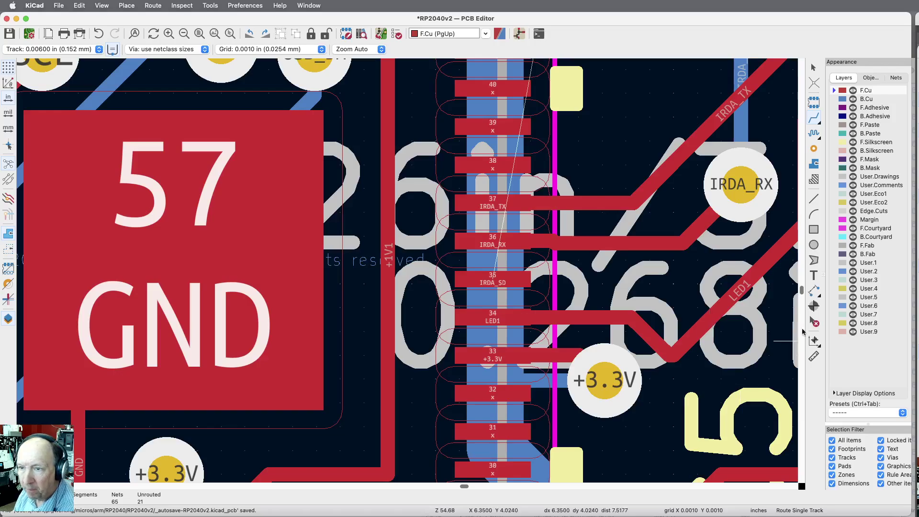
click(500, 277)
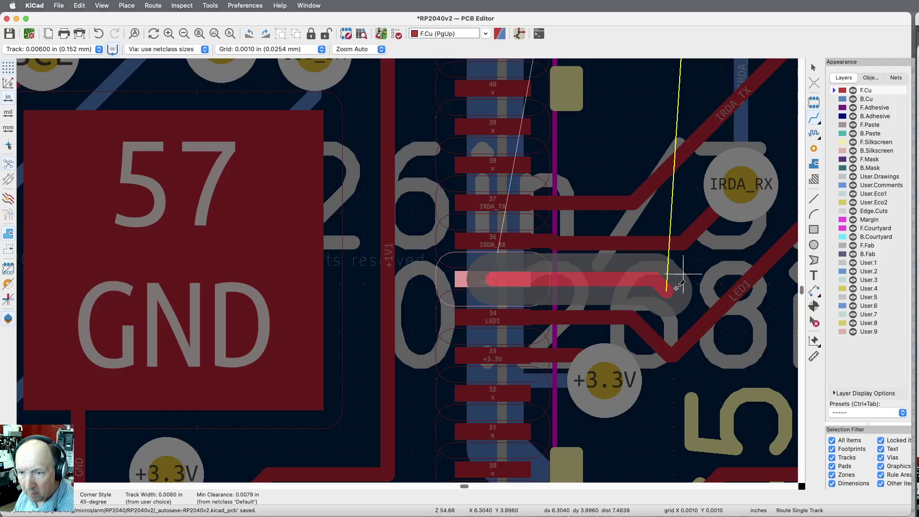
key(Escape)
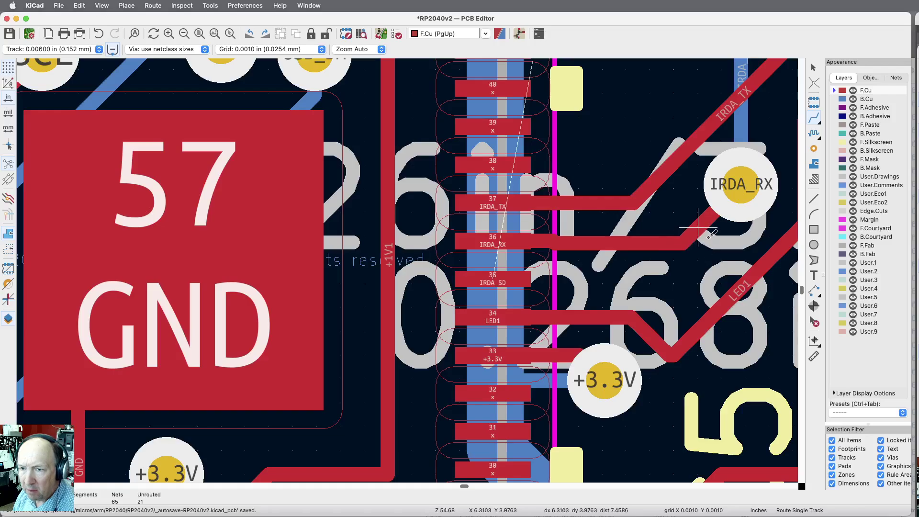
key(Escape)
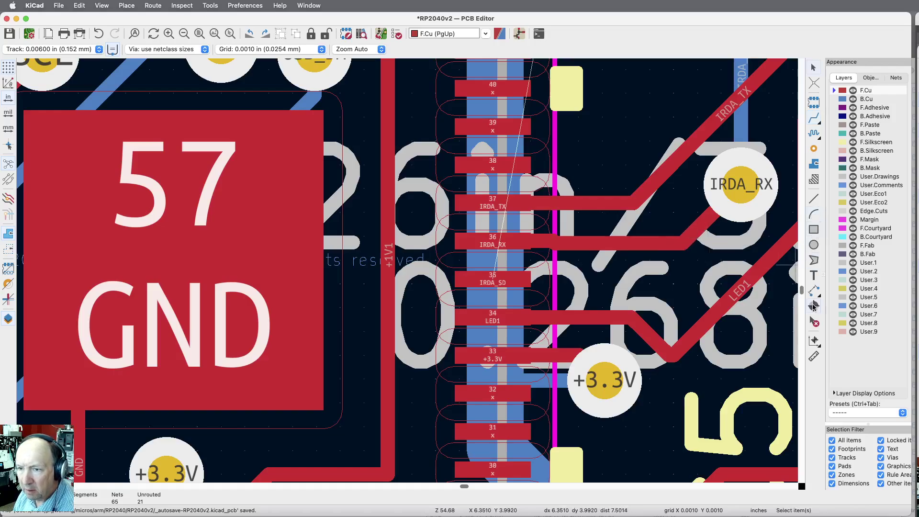
Step: Delete the diagonal and adjoining horizontal IRDA_RX track segments next to the IRDA_RX via, leaving a short stub at pad 36
click(815, 323)
click(700, 227)
click(665, 244)
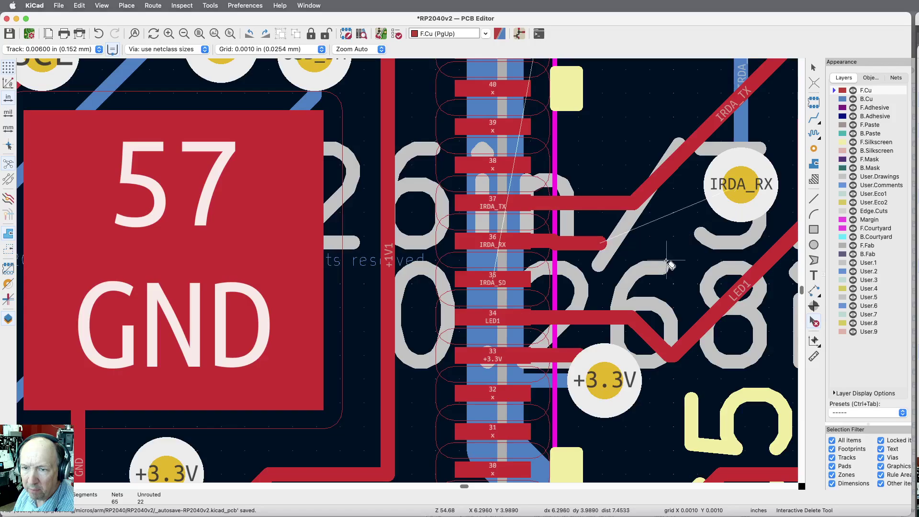
key(Escape)
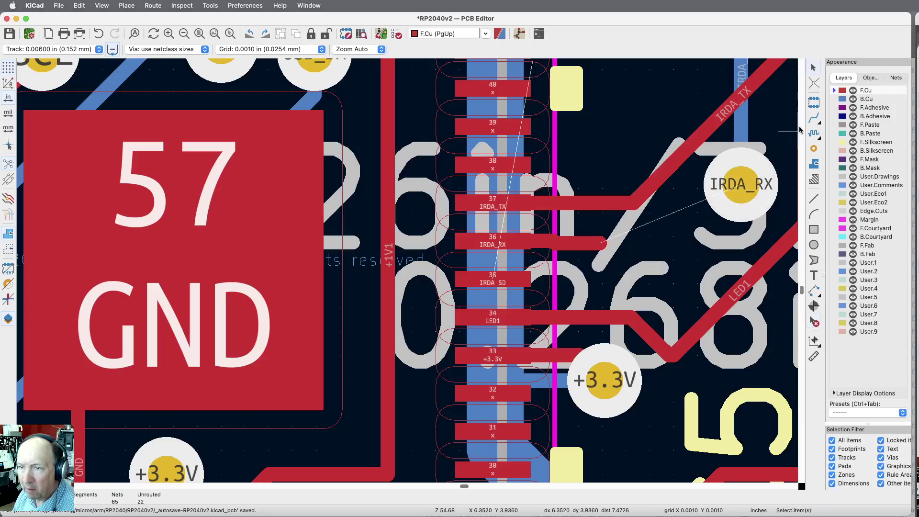
Step: Route IRDA_SD on F.Cu from pad 35 of the central chip to a new via between the IRDA_RX and LED1 tracks
click(500, 279)
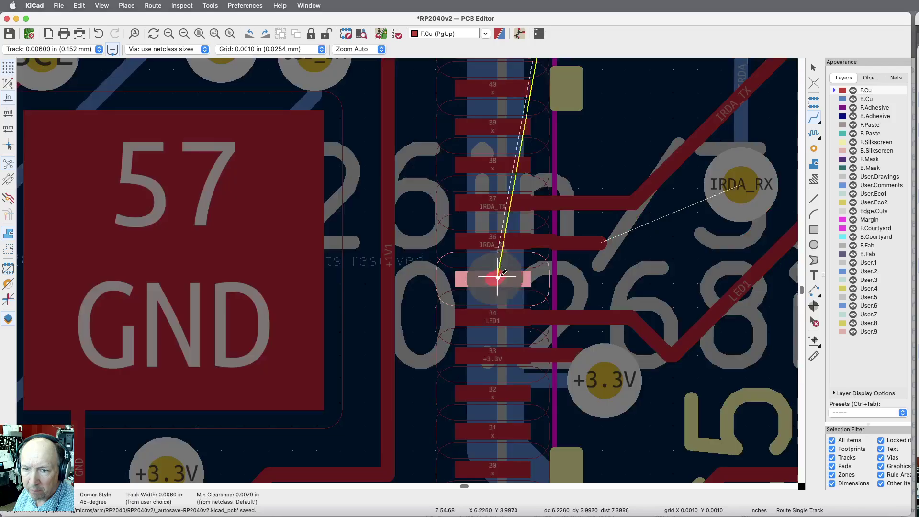
key(v)
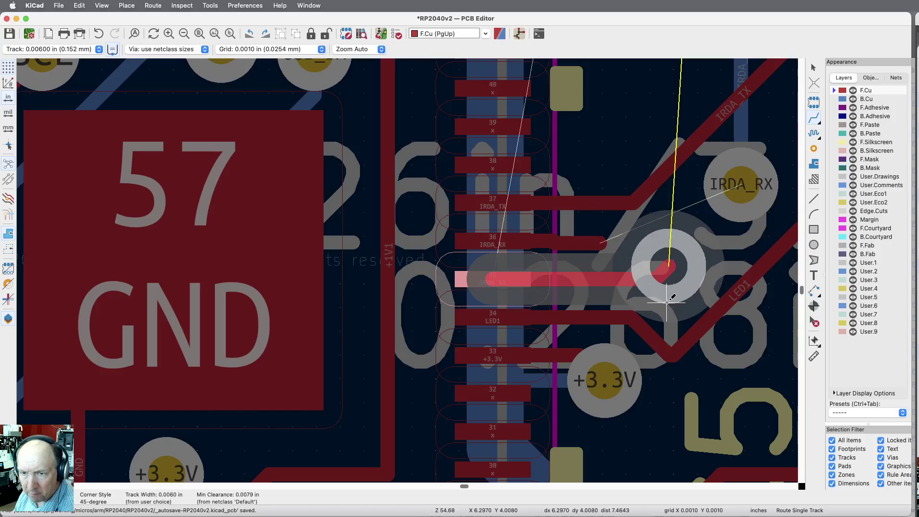
click(667, 301)
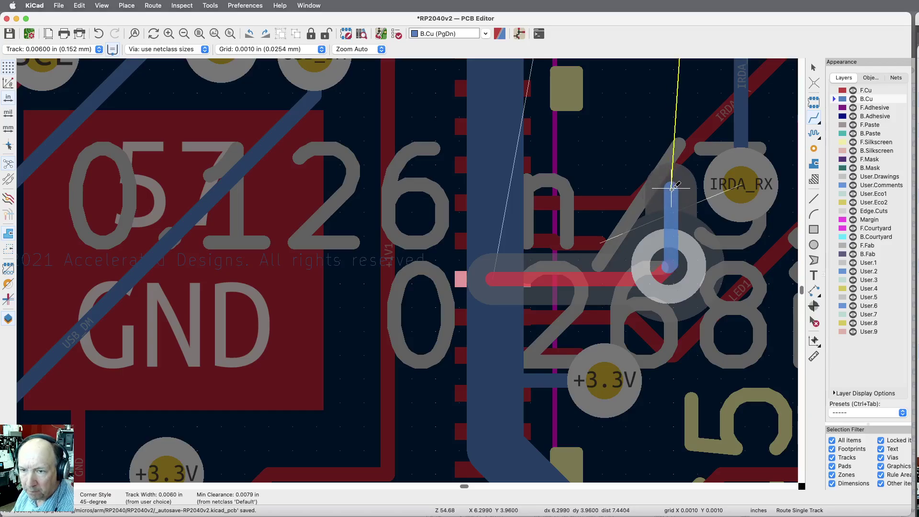
Step: Run the IRDA_SD track on B.Cu to a via below U4 and finish it on F.Cu at U4 pad 5
scroll(667, 306, down, 5)
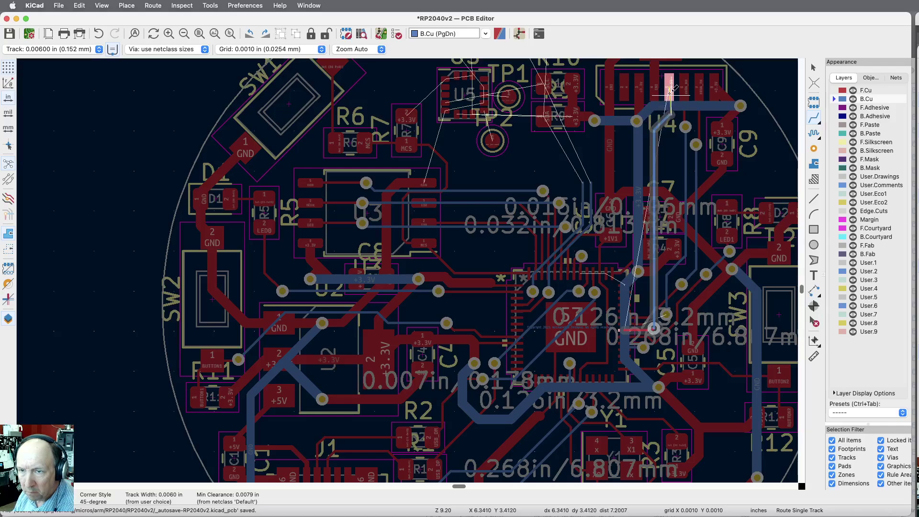
scroll(670, 91, up, 3)
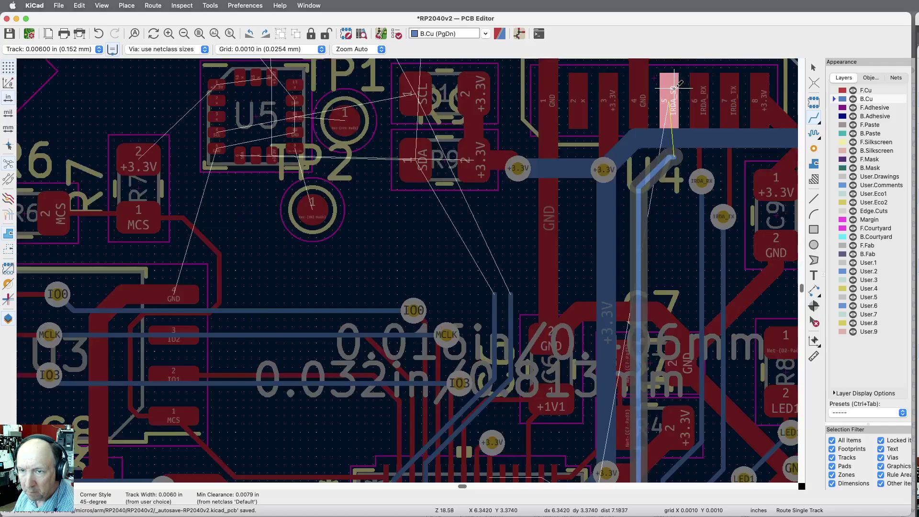
scroll(674, 89, up, 4)
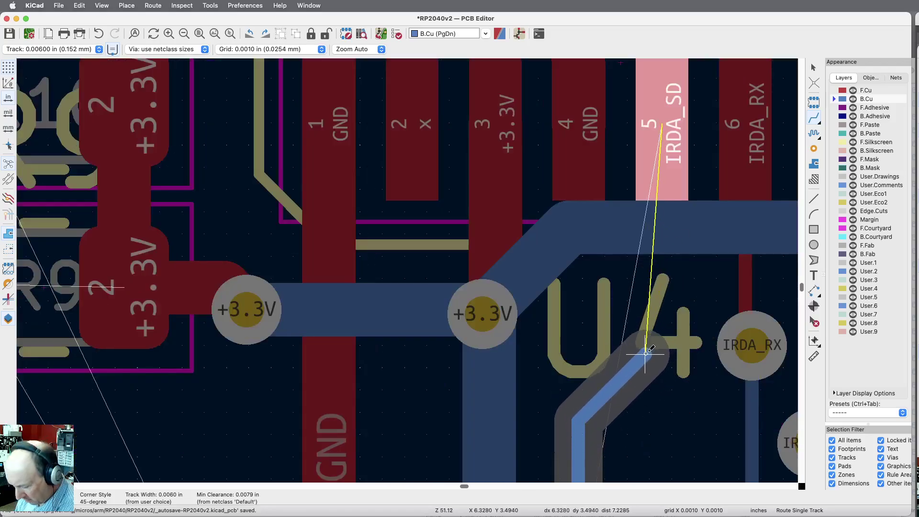
key(v)
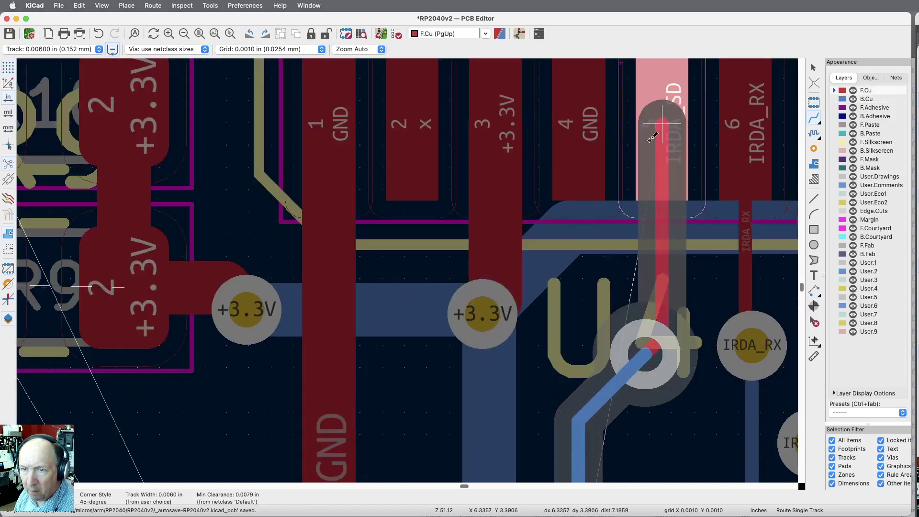
click(661, 118)
Step: Delete the diagonal and horizontal IRDA_TX track segments between pad 37 of the central chip and the IRDA_TX via
scroll(660, 117, down, 10)
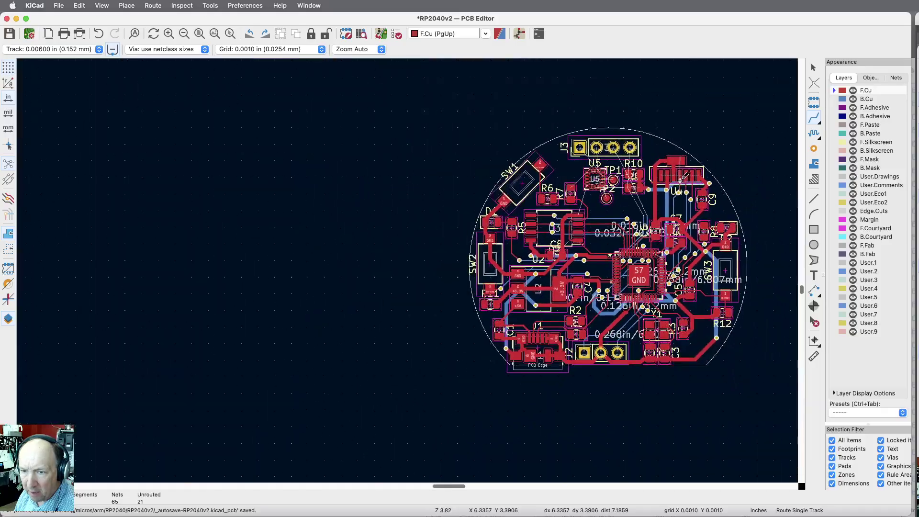
scroll(672, 302, up, 3)
scroll(672, 301, up, 3)
scroll(672, 301, down, 1)
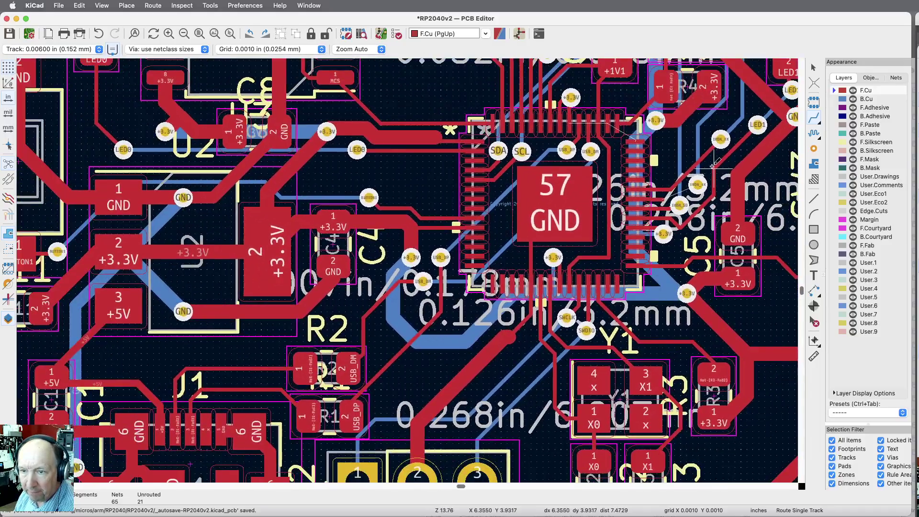
scroll(716, 163, up, 5)
scroll(717, 162, up, 2)
scroll(717, 163, down, 1)
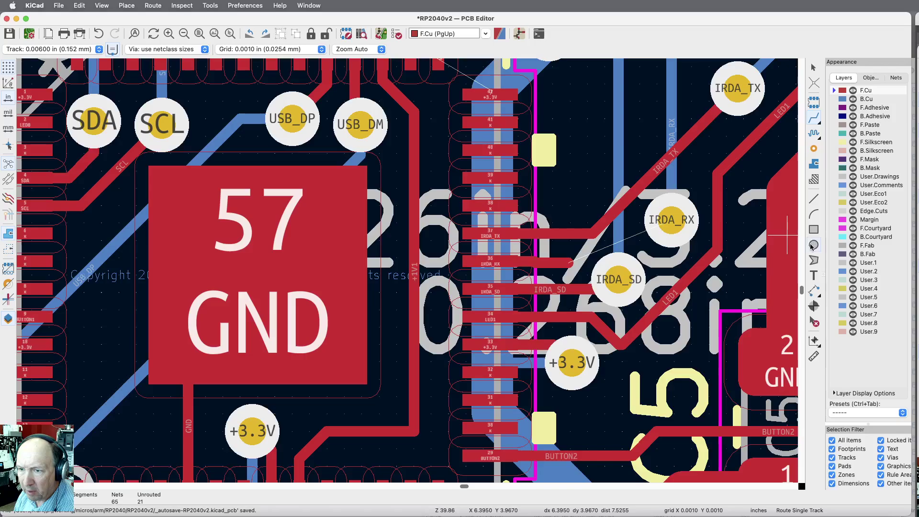
click(813, 322)
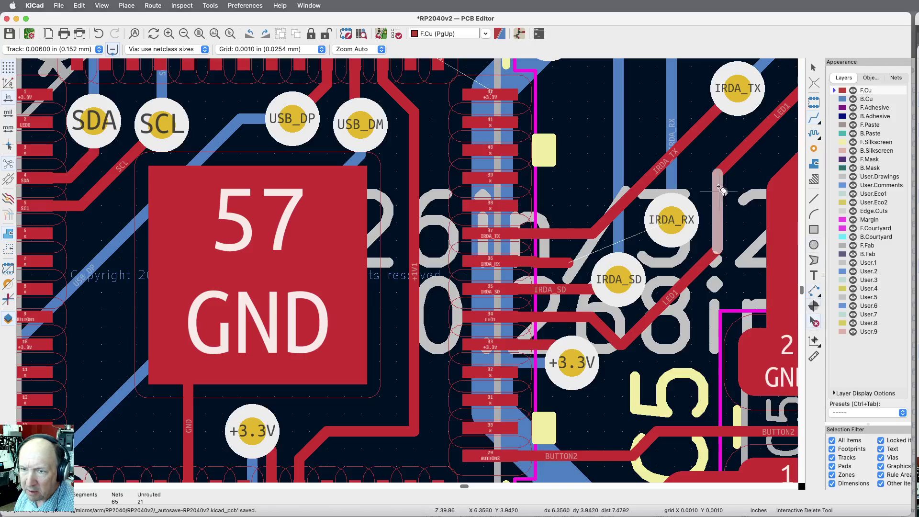
click(694, 137)
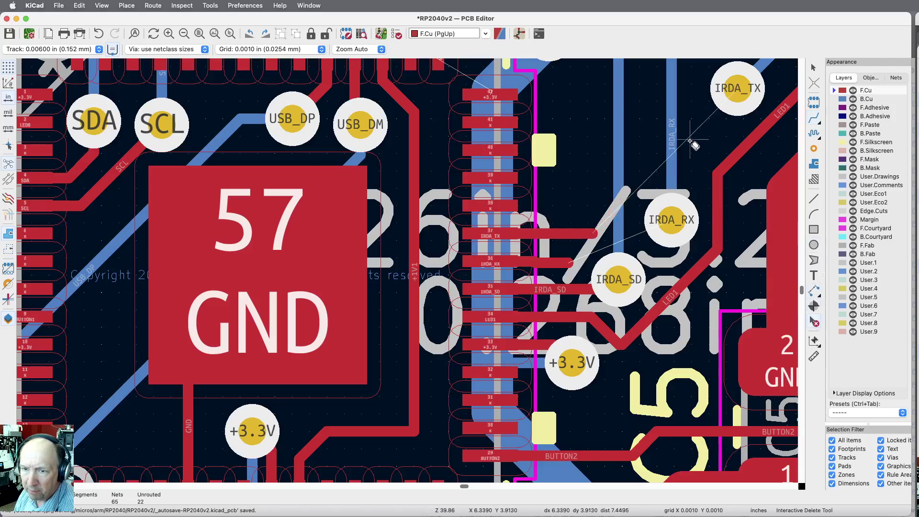
click(588, 228)
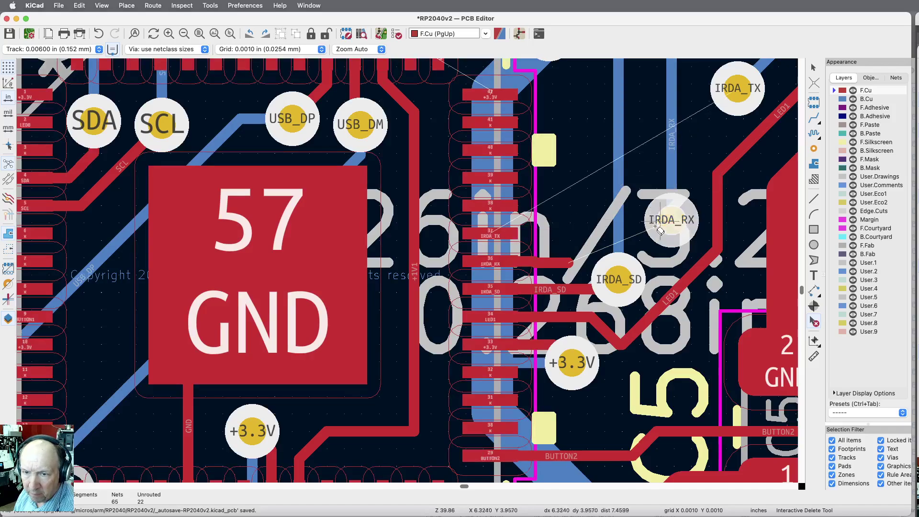
Step: Connect the IRDA_RX stub at pad 36 to its via and route IRDA_TX from pad 37 to its via, both on F.Cu
click(814, 120)
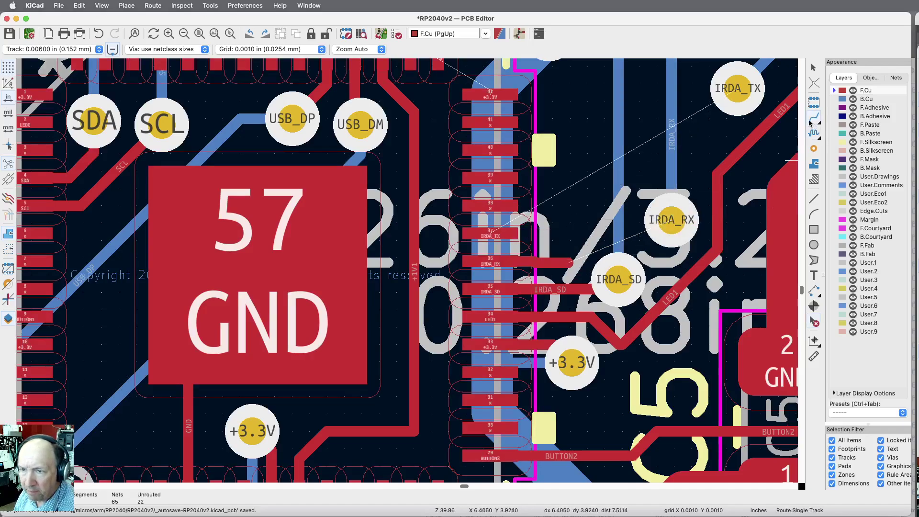
click(569, 262)
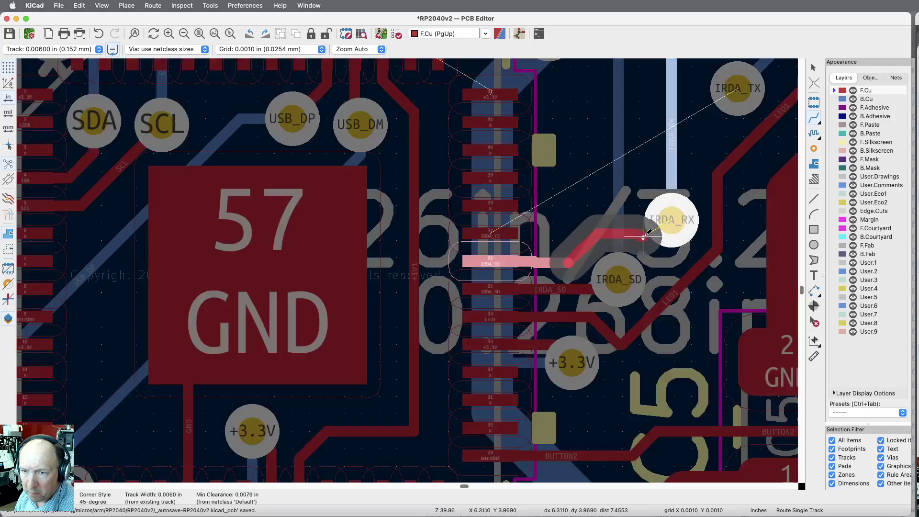
click(662, 229)
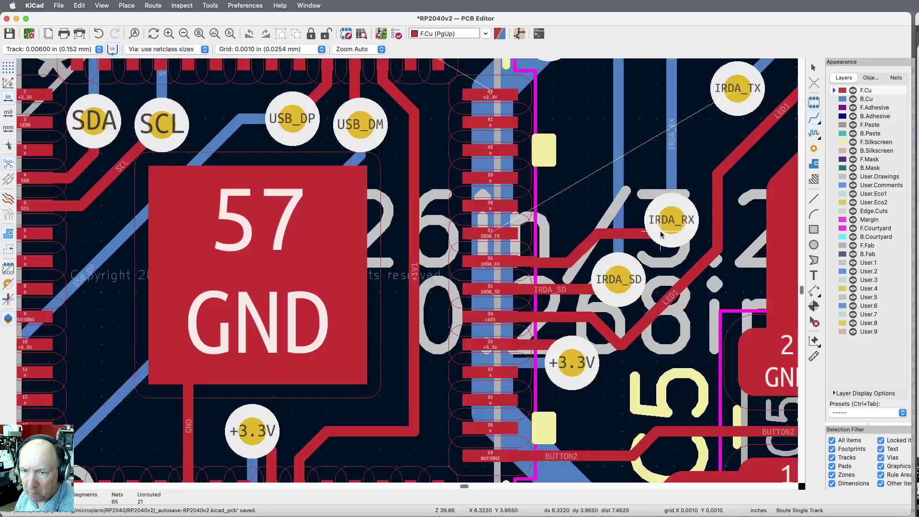
click(493, 232)
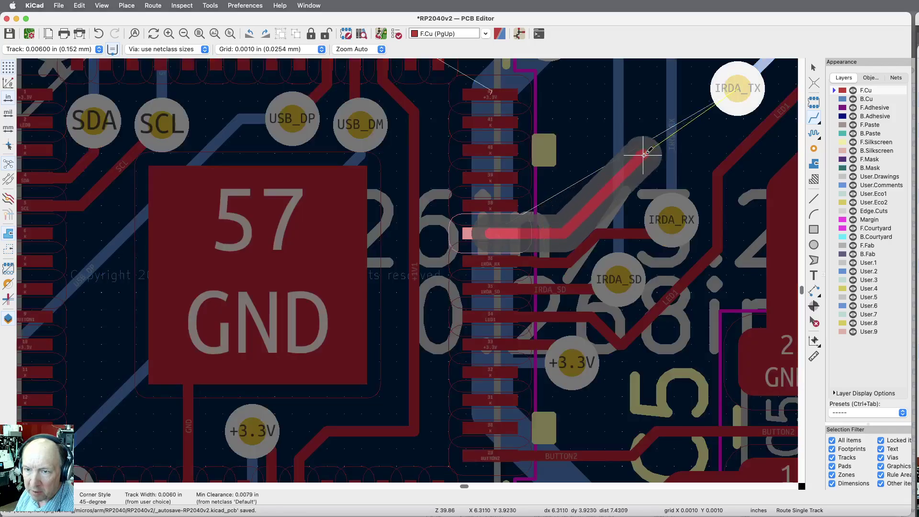
click(721, 88)
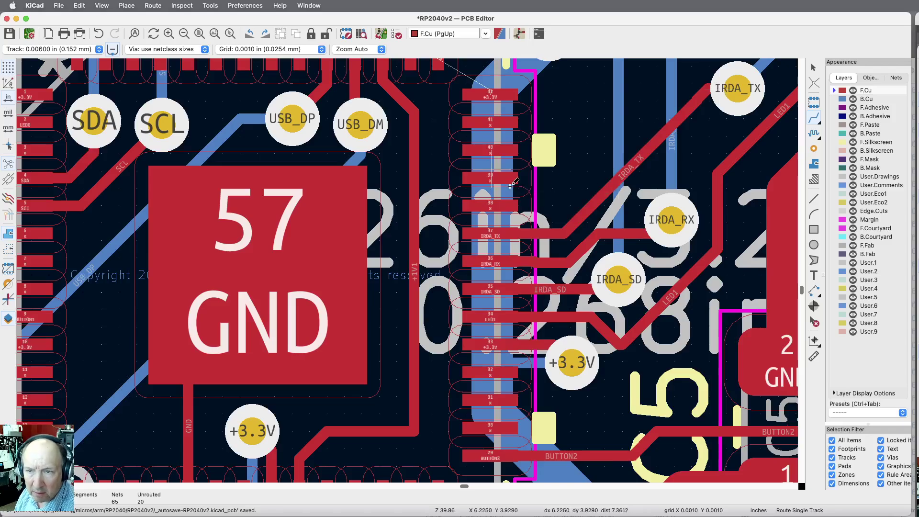
Step: Extend the loose SDA track on B.Cu to a new via below R9 and finish it on F.Cu at R9 pad 1
scroll(671, 220, down, 5)
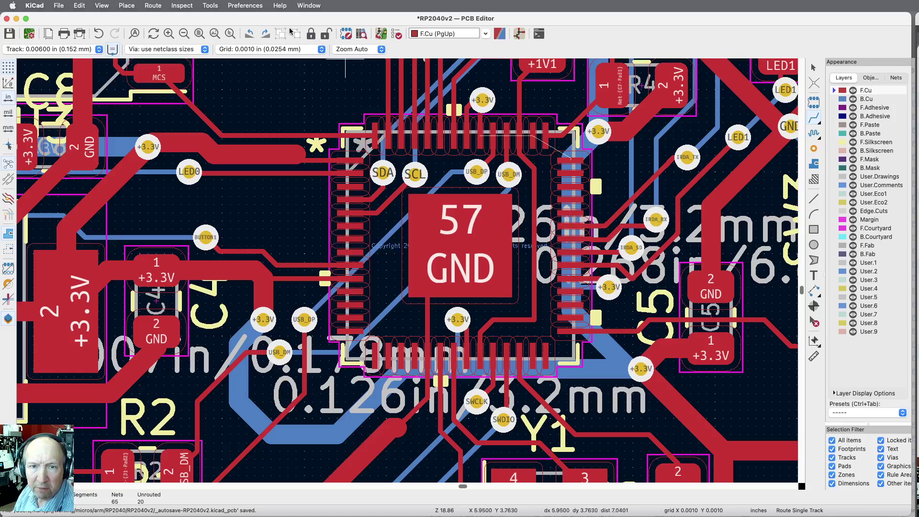
click(199, 33)
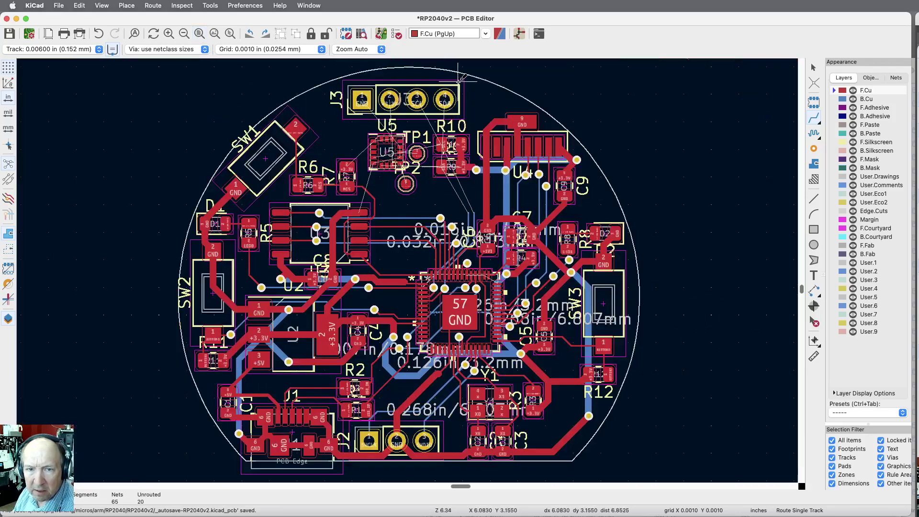
scroll(458, 81, up, 3)
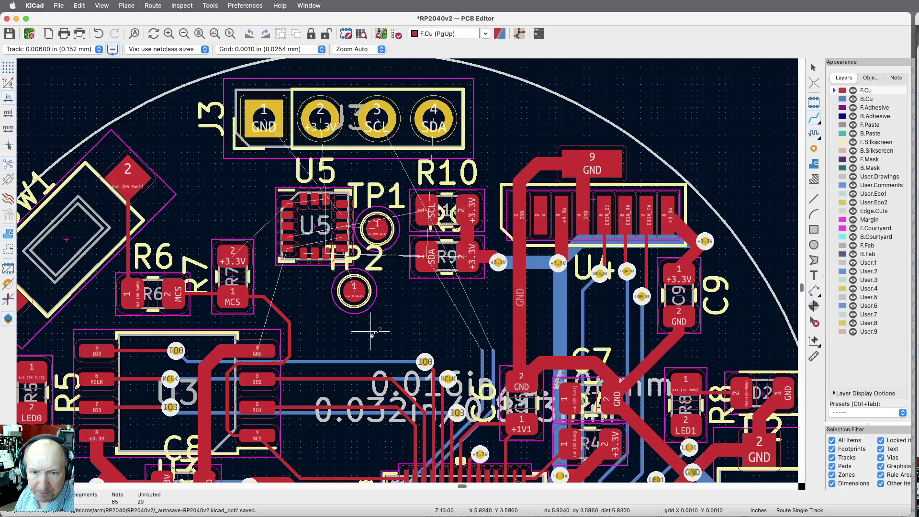
scroll(336, 329, up, 3)
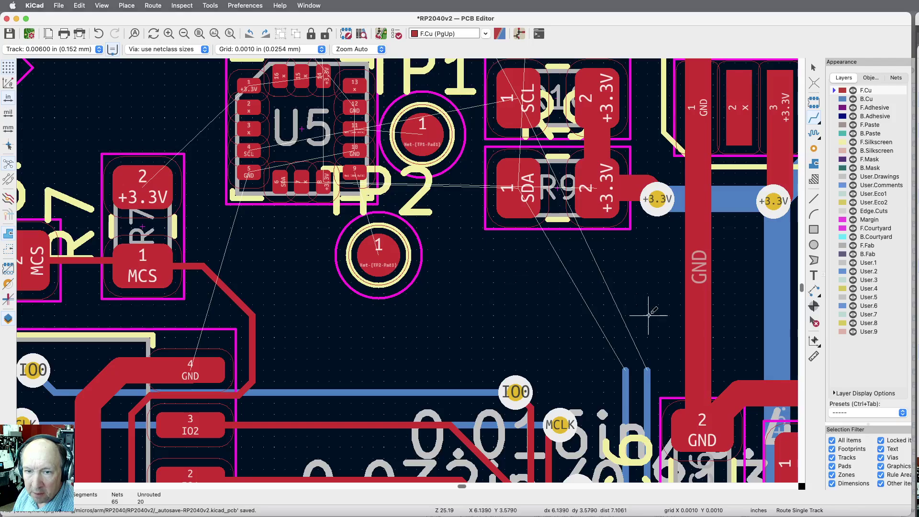
scroll(653, 311, down, 2)
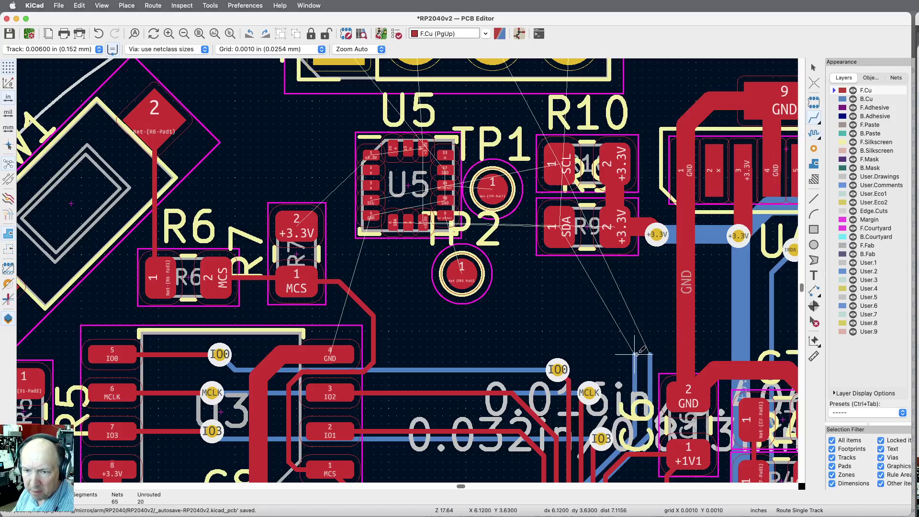
click(634, 354)
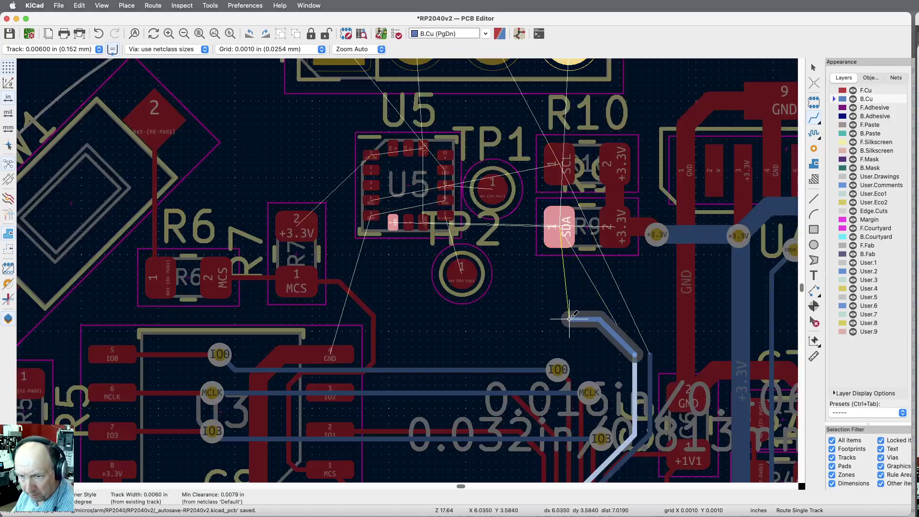
click(560, 277)
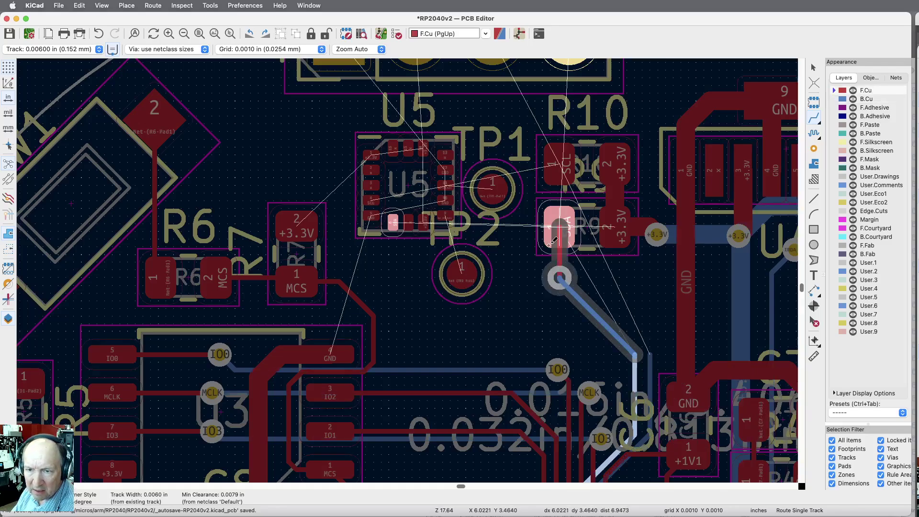
click(557, 234)
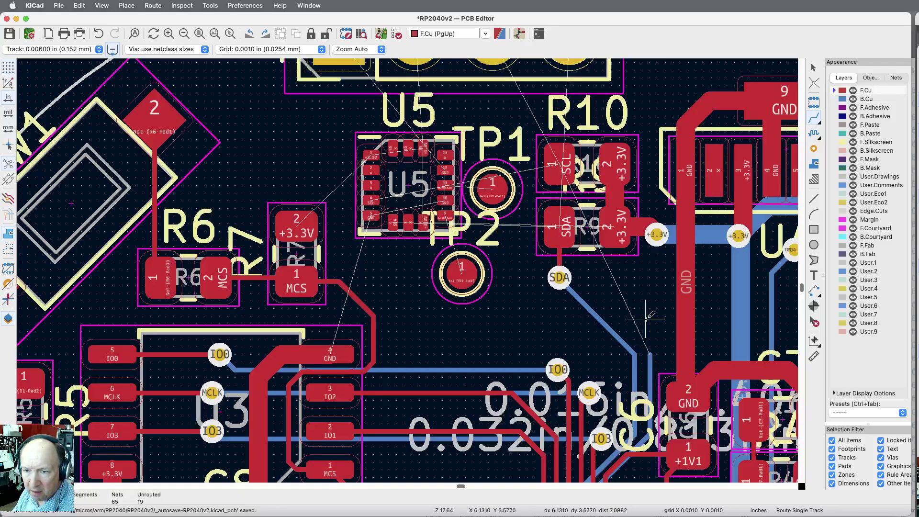
Step: Route SCL on F.Cu from R10 pad 1 between the R9 pads to a via, then join it to the loose SCL track on B.Cu
click(564, 163)
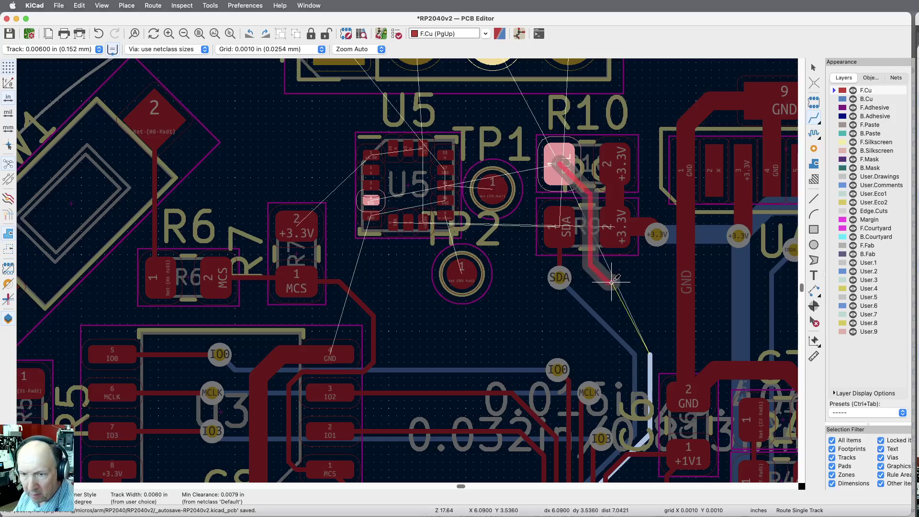
key(v)
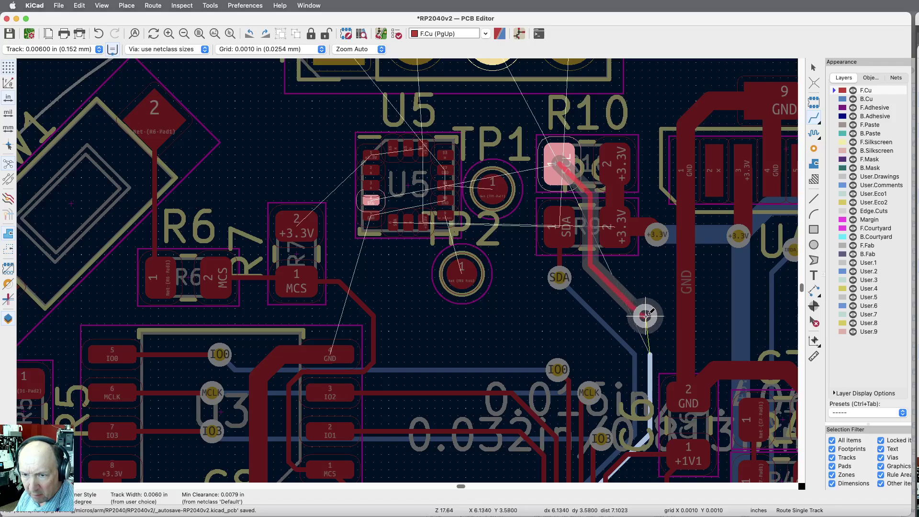
click(645, 320)
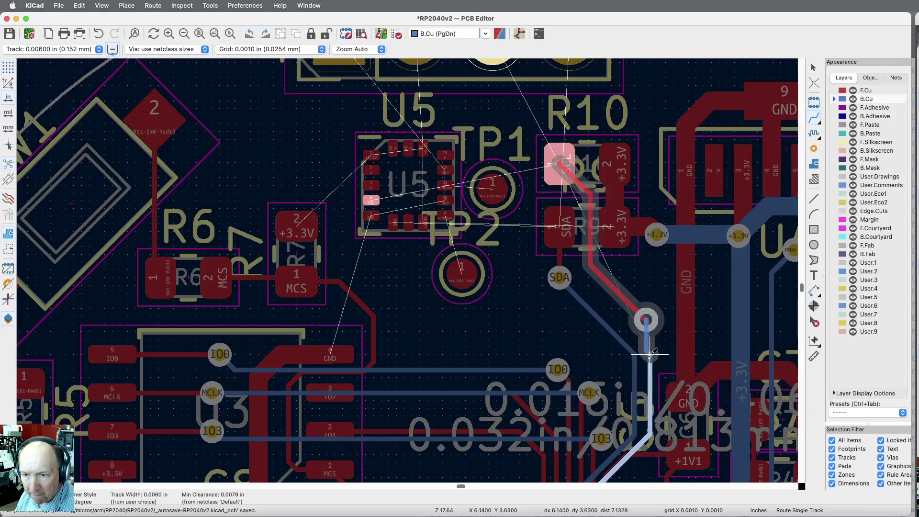
key(Escape)
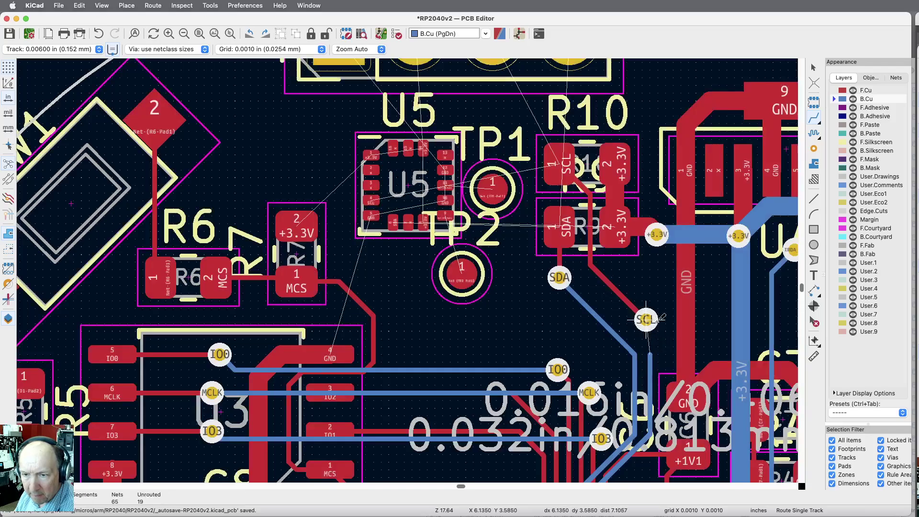
click(651, 352)
click(645, 320)
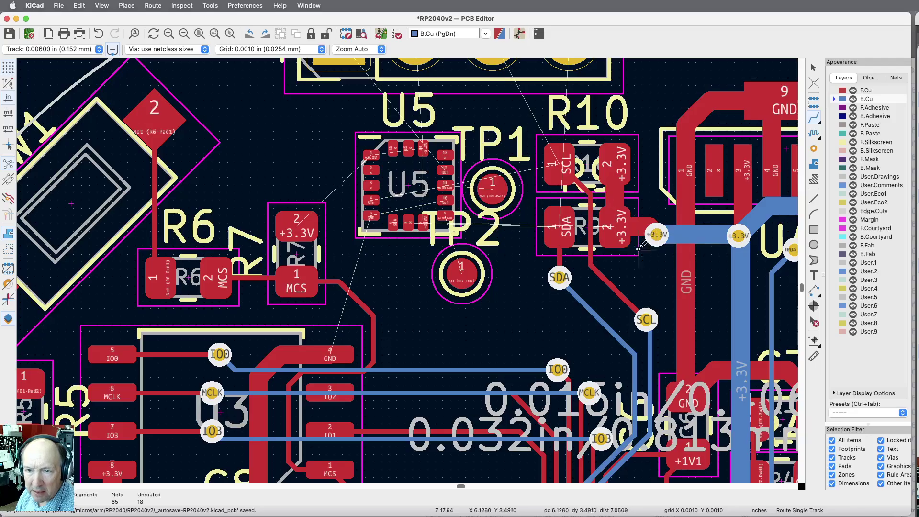
Step: Route SDA on B.Cu from the via below R9 to pad 4 of connector J3
scroll(635, 266, down, 3)
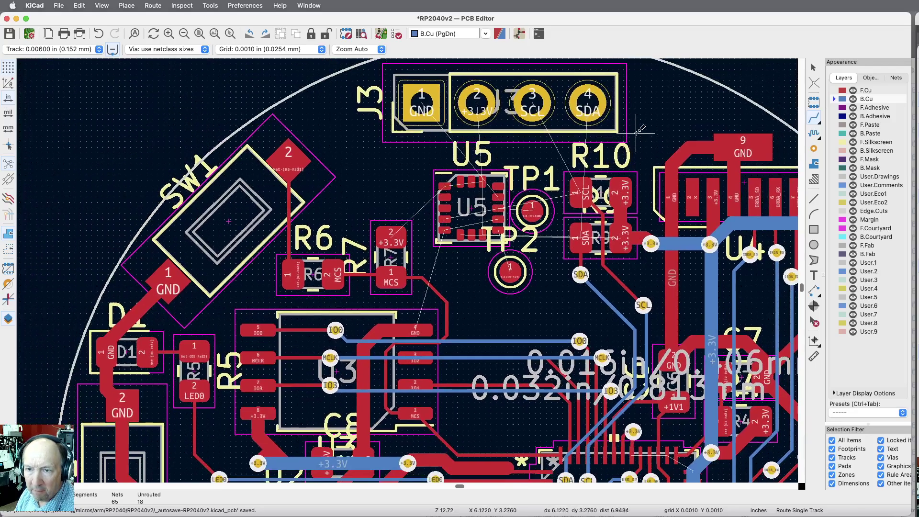
scroll(632, 128, up, 3)
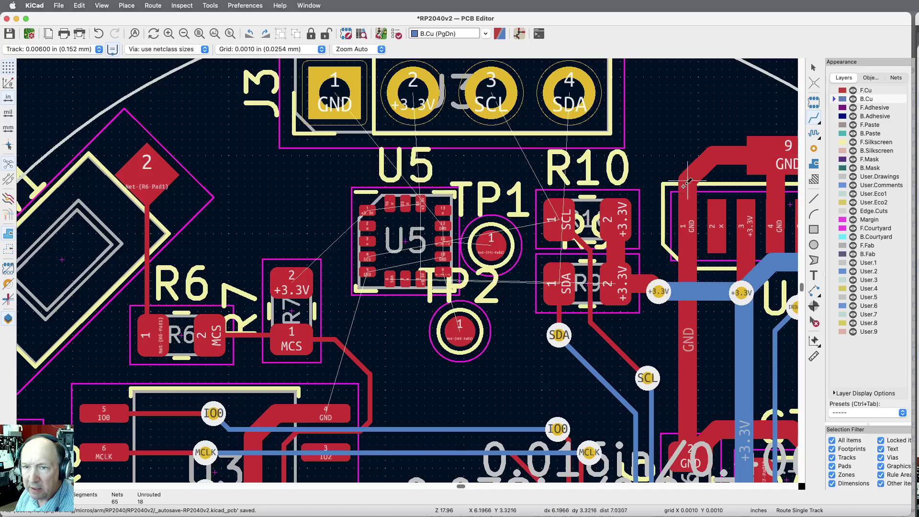
click(566, 328)
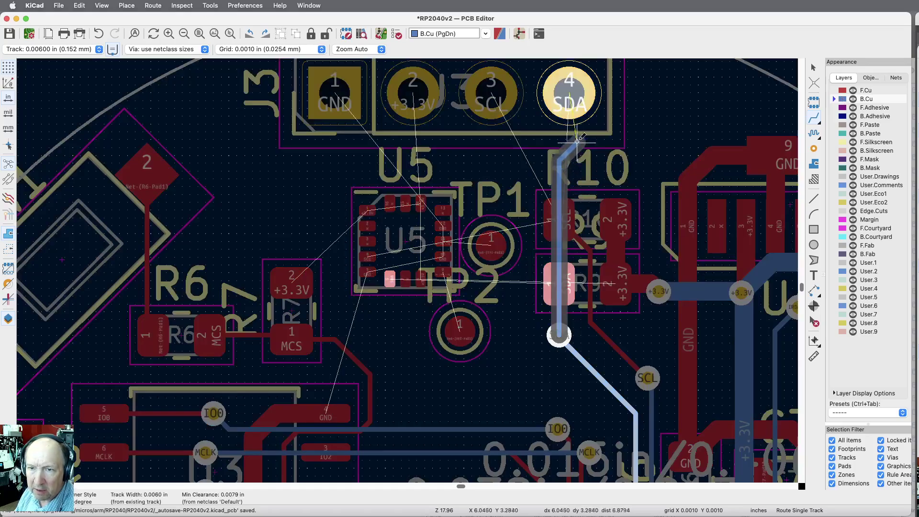
click(568, 102)
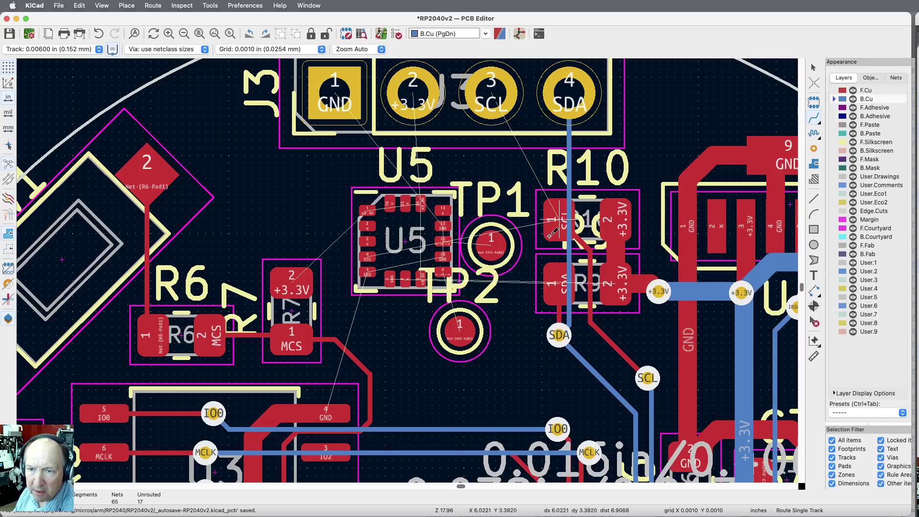
Step: Route SCL on F.Cu from R10 pad 1 to pad 3 of connector J3
click(558, 217)
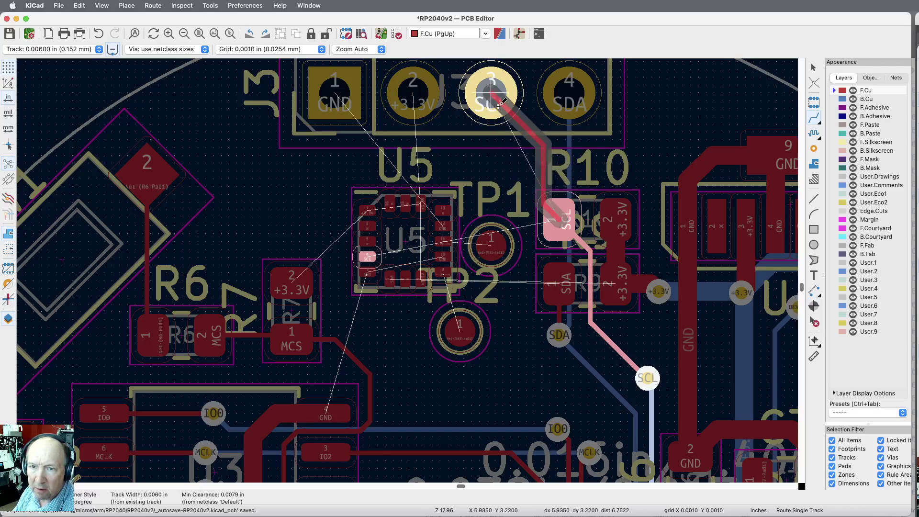
click(499, 103)
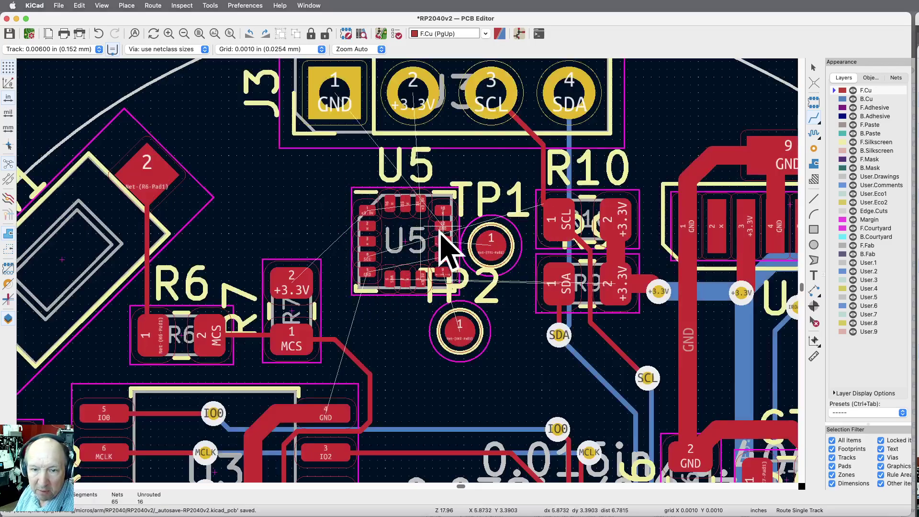
Step: Route a 0.024 in +3.3V track on B.Cu from the via at U3's lower-left corner around to pad 2 of connector J3
scroll(578, 190, down, 2)
scroll(578, 190, down, 1)
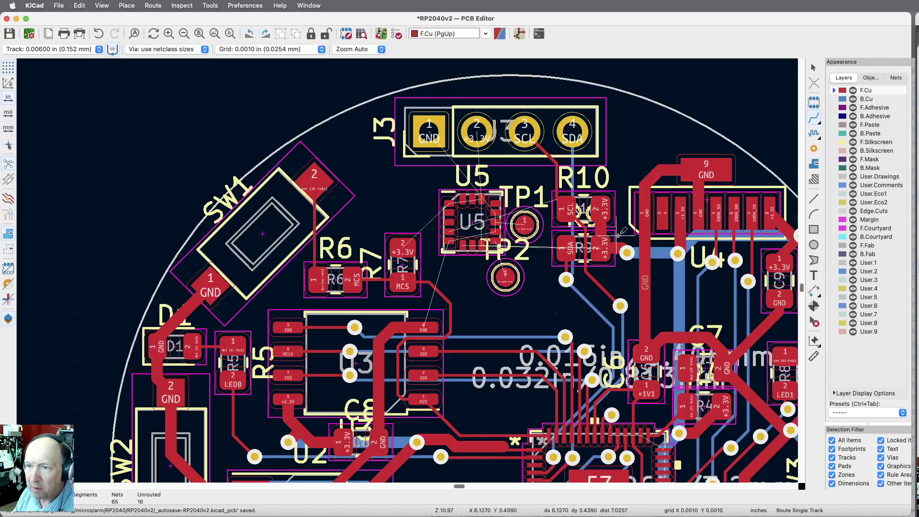
click(834, 100)
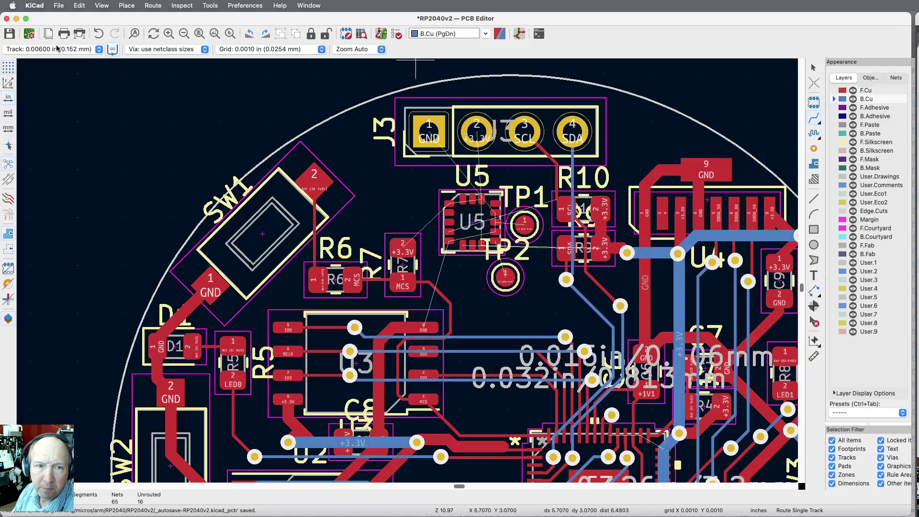
click(98, 50)
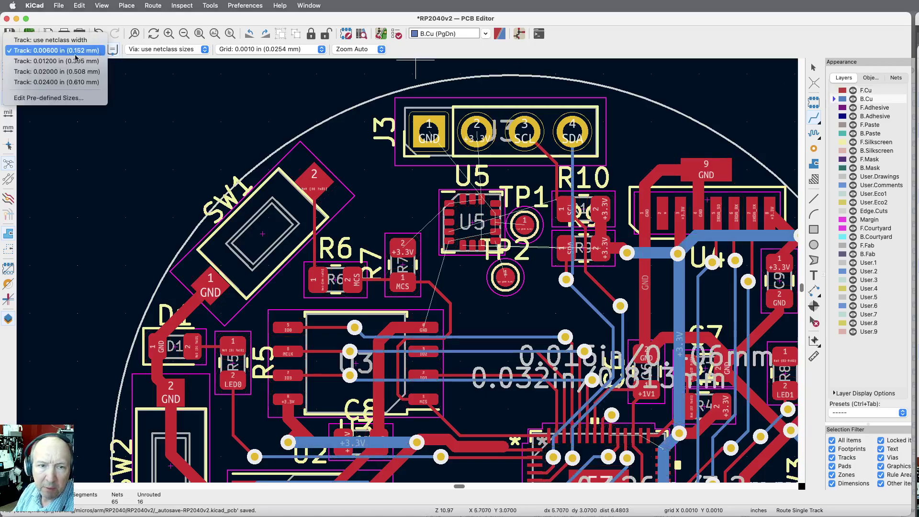
click(62, 83)
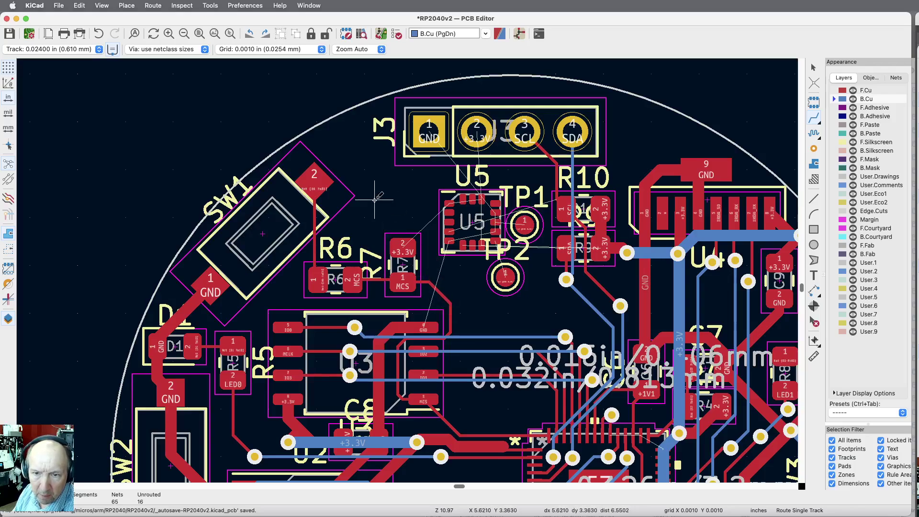
scroll(373, 197, left, 1)
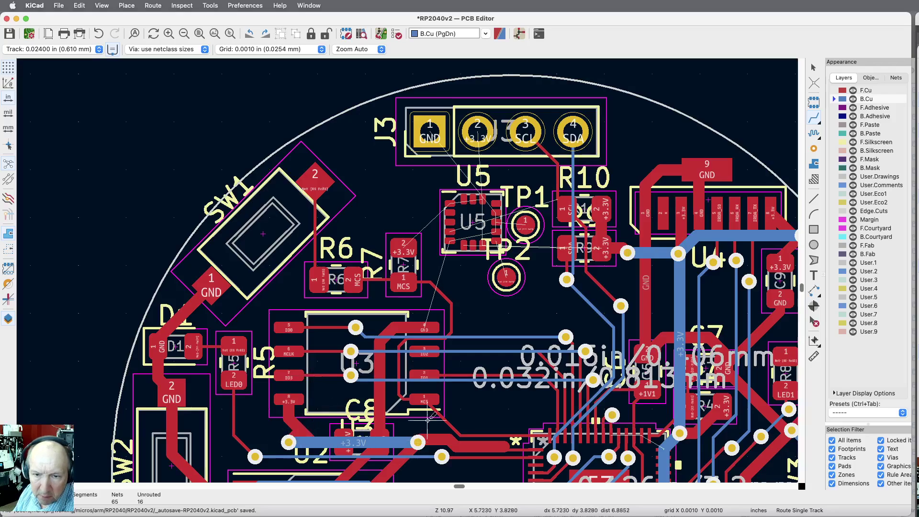
click(290, 443)
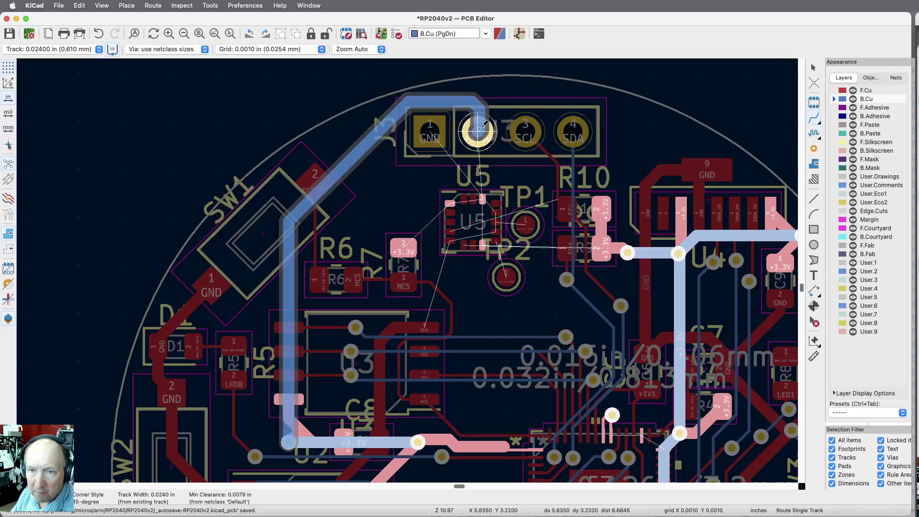
click(479, 128)
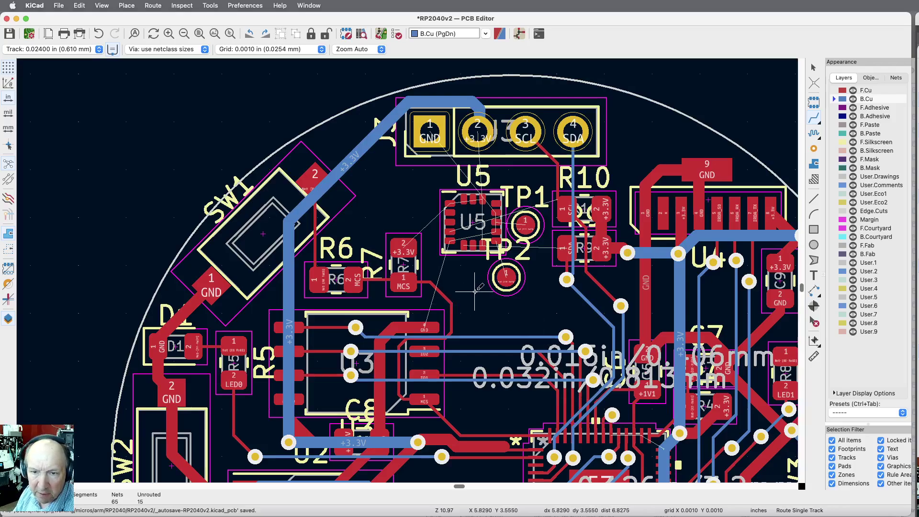
Step: Route +3.3V from R7 pad 2 to a new via just above it, then on B.Cu to the diagonal +3.3V track
click(404, 244)
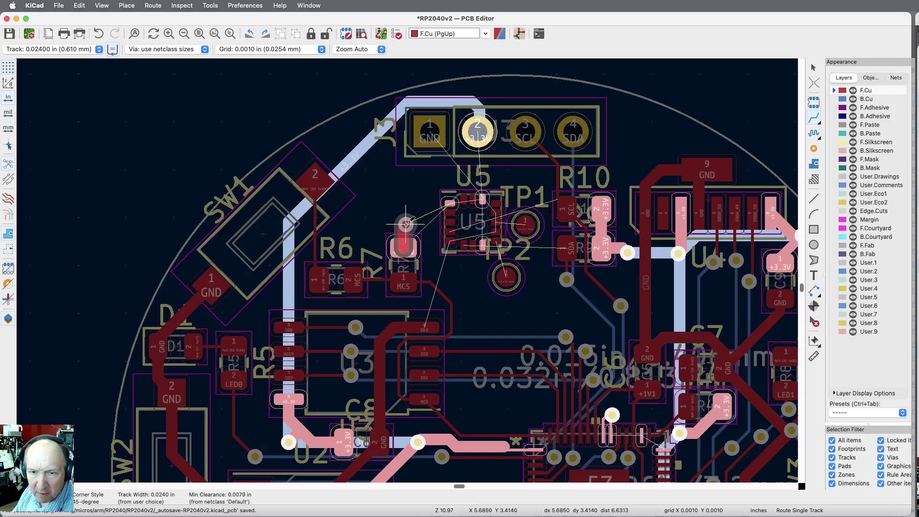
key(v)
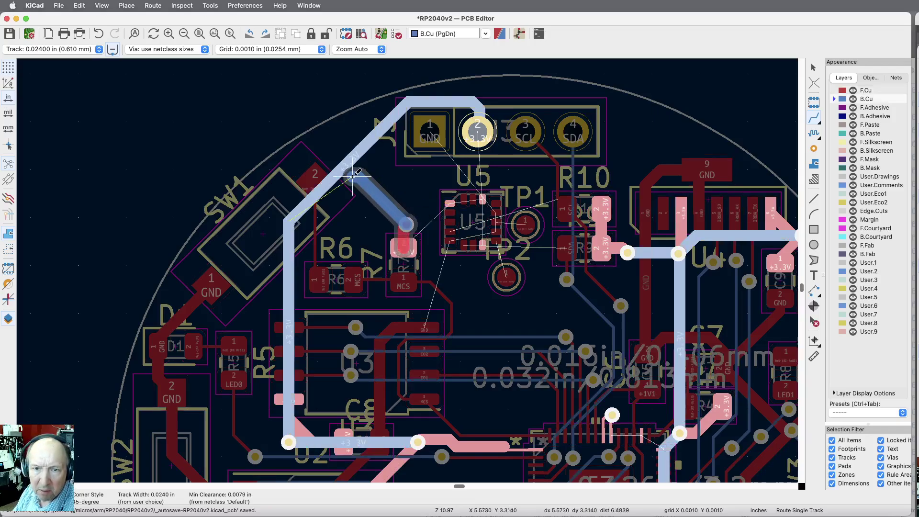
click(346, 170)
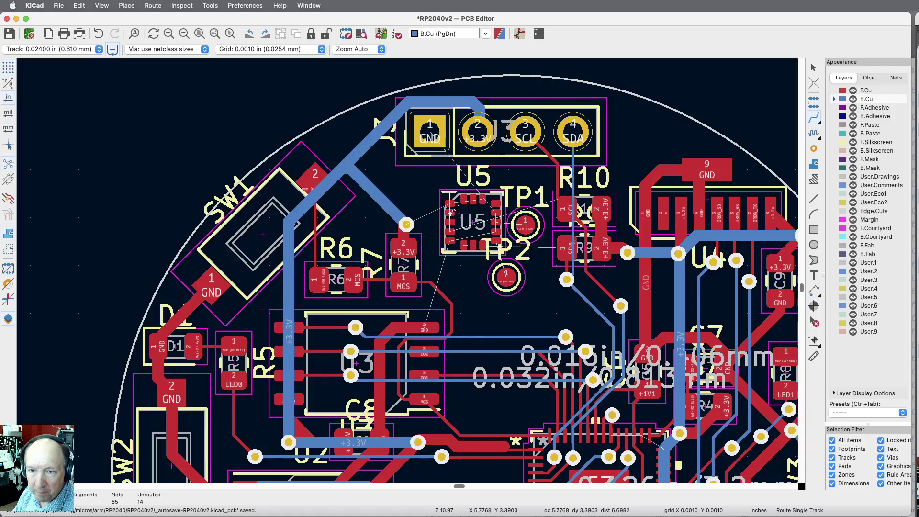
Step: Route +3.3V on F.Cu with 0.006 in tracks from U5 pad 14 to pad 1 and on to the via above R7
scroll(451, 213, up, 5)
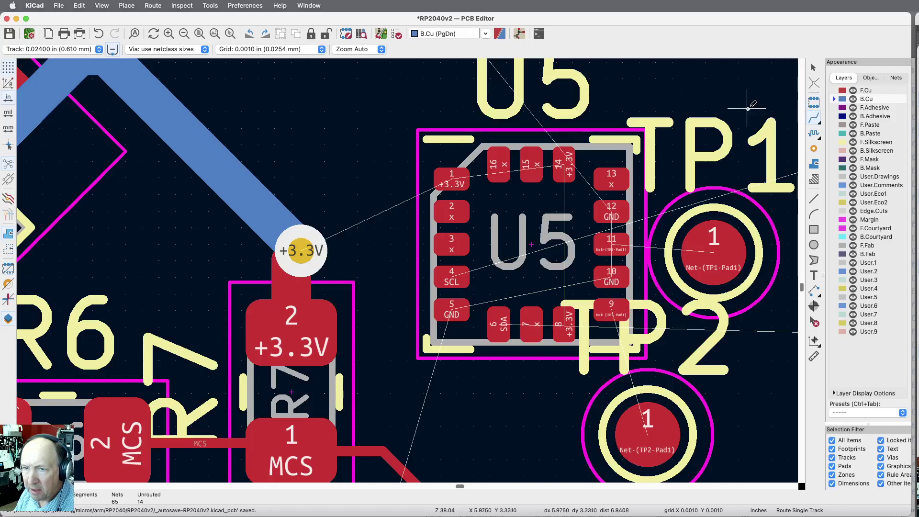
click(100, 50)
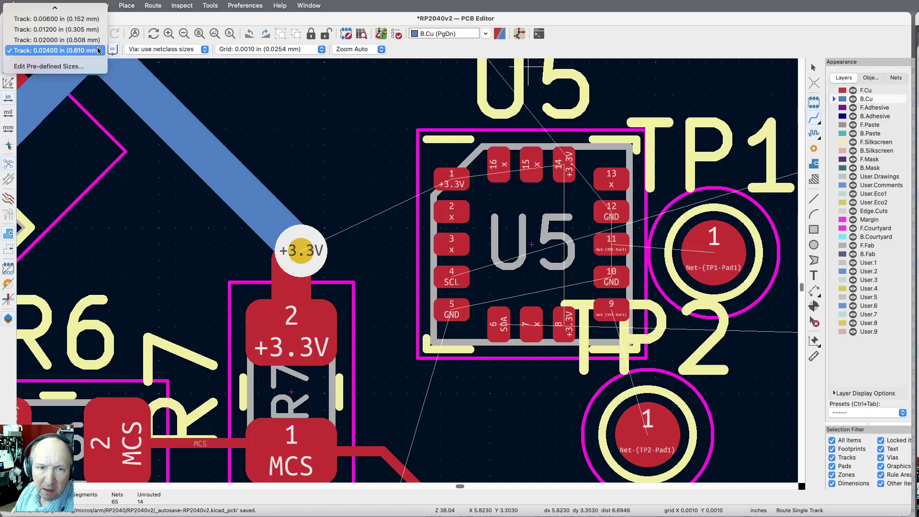
click(76, 22)
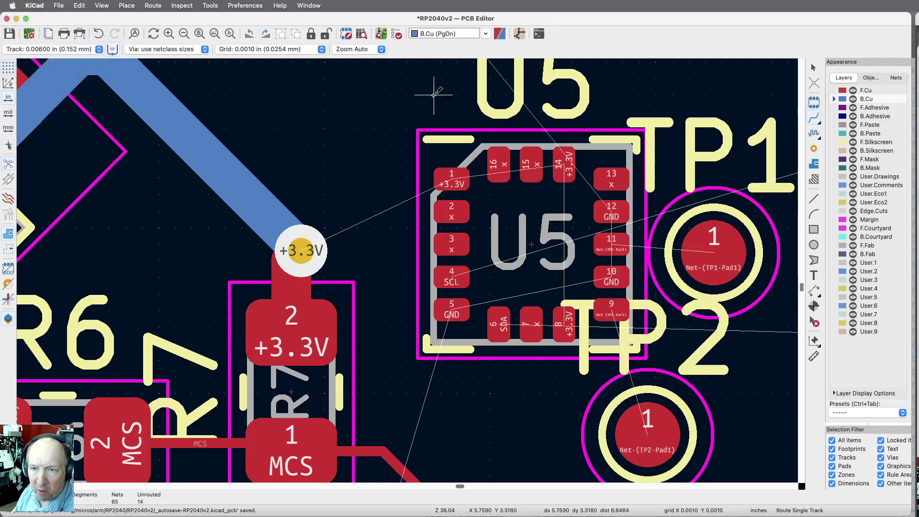
click(566, 160)
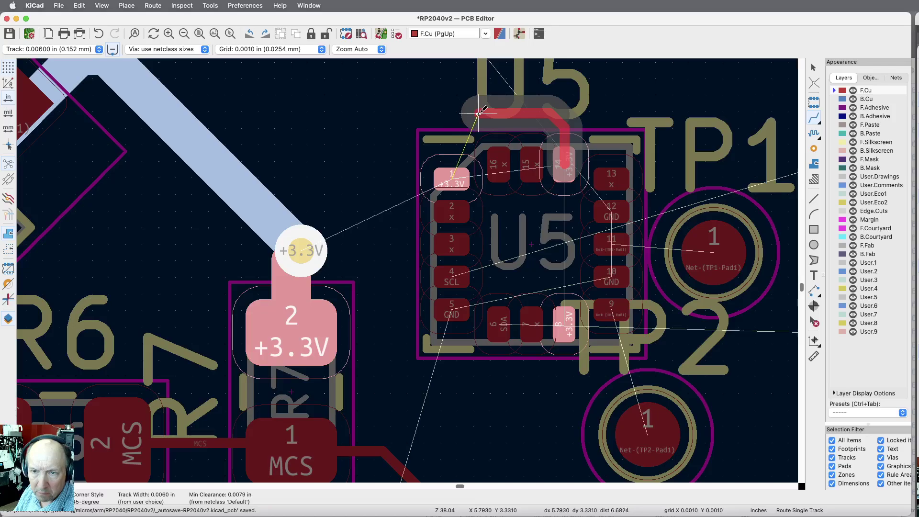
click(452, 176)
click(452, 176)
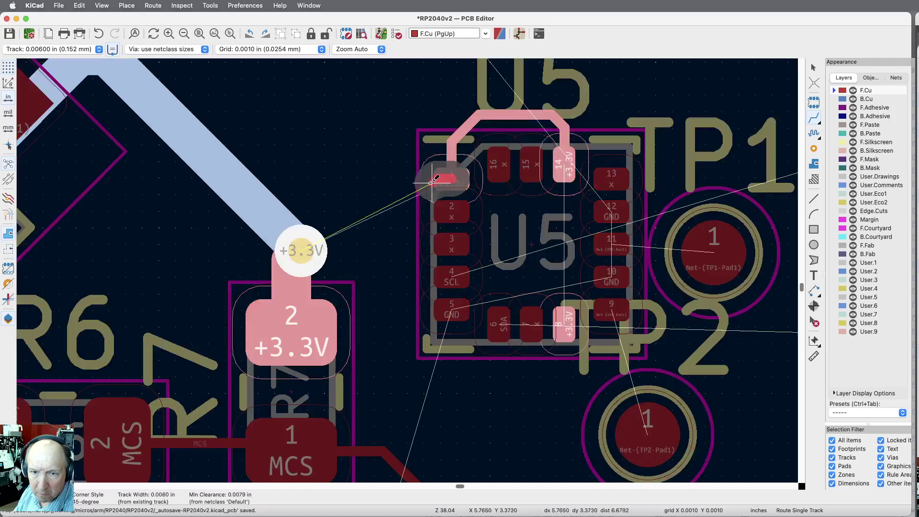
click(300, 256)
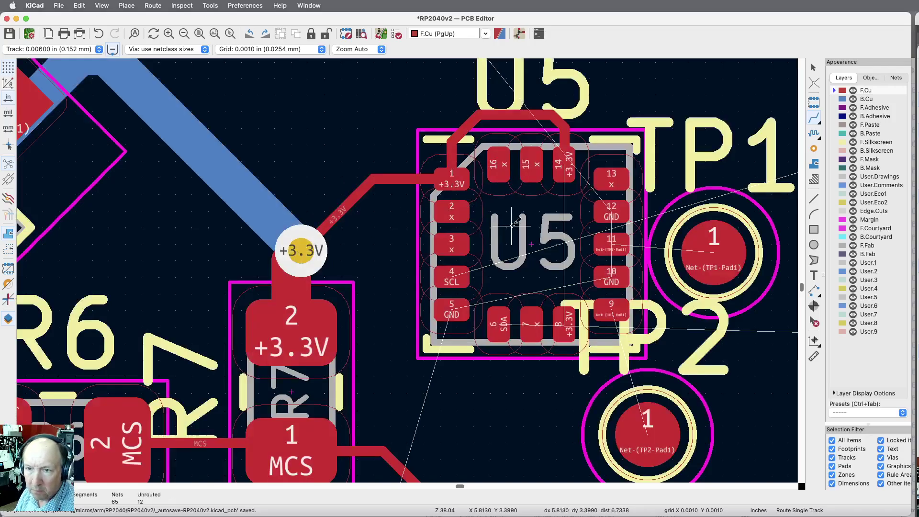
Step: Move test points TP1 and TP2 away from U5 to sit side by side below it, with TP2 left of TP1
scroll(516, 223, down, 4)
scroll(515, 223, up, 2)
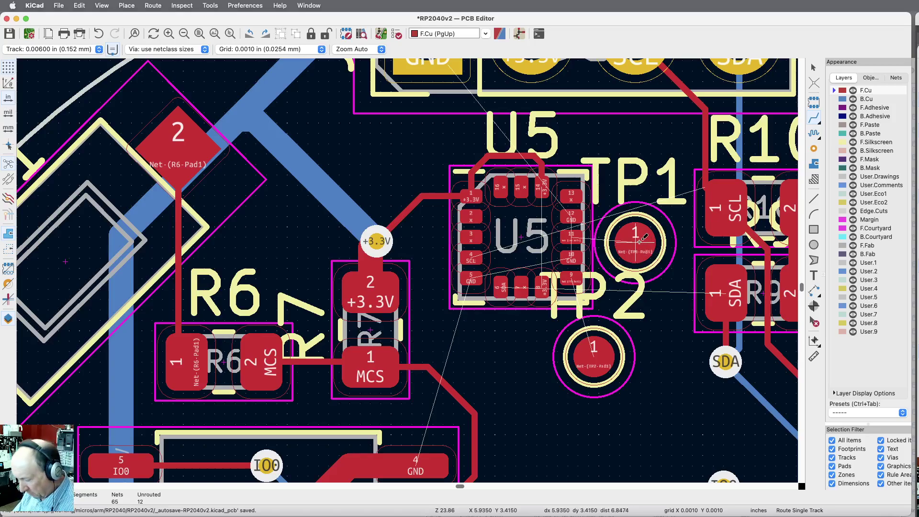
key(Escape)
key(m)
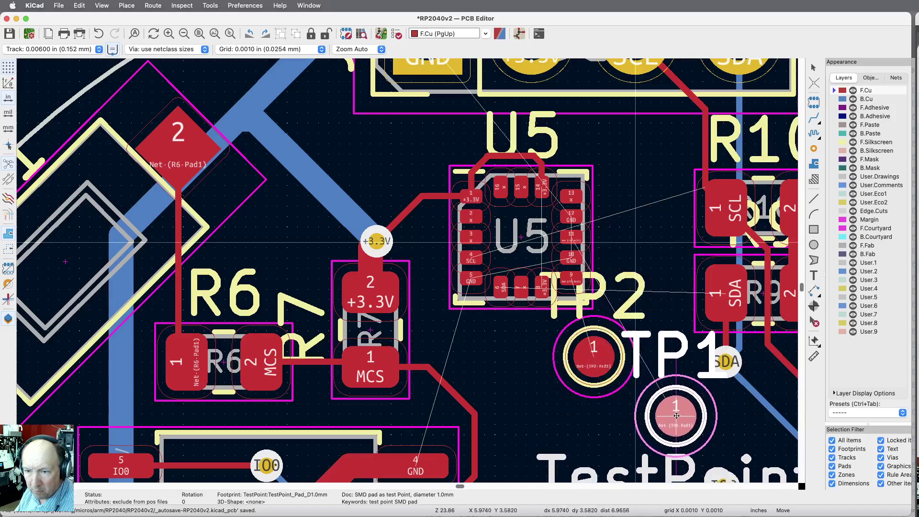
click(674, 419)
click(606, 363)
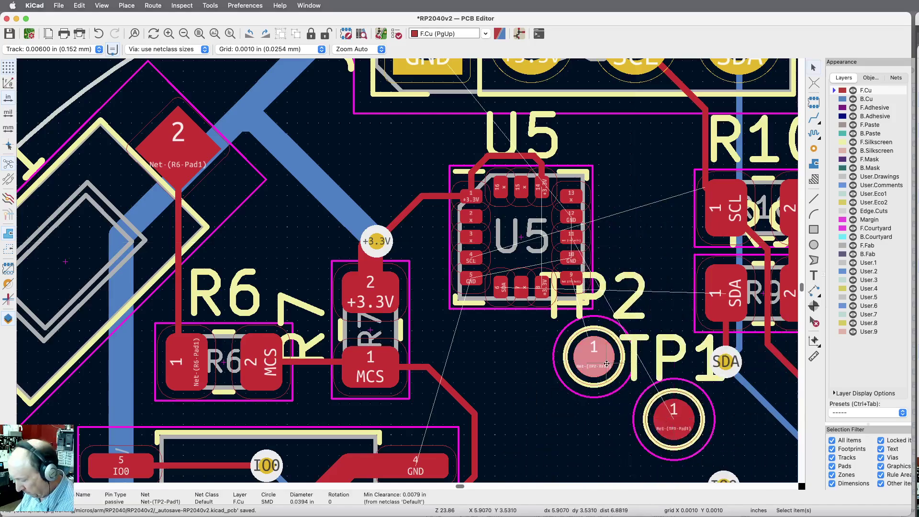
key(m)
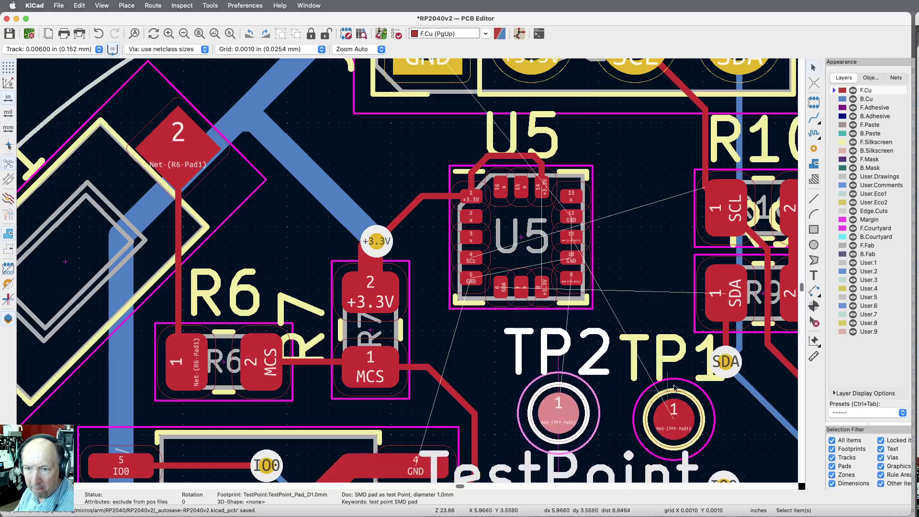
click(651, 259)
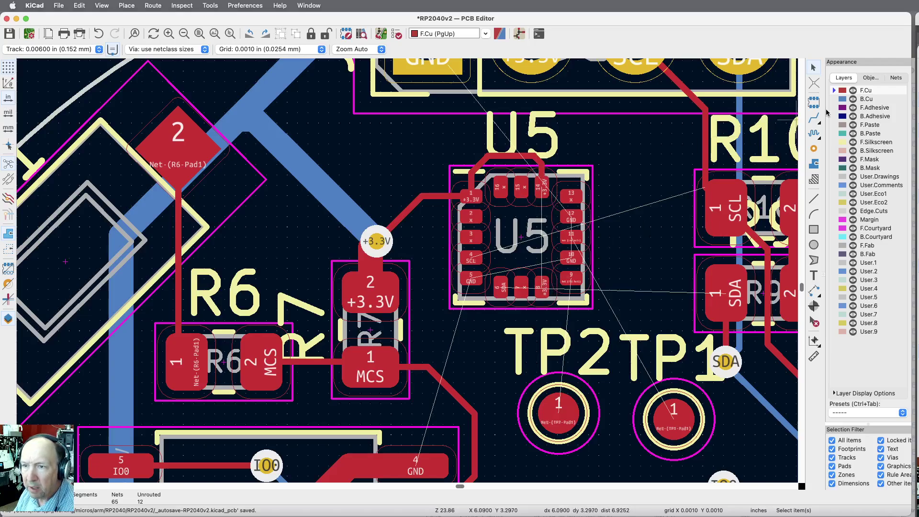
Step: Route +3.3V on F.Cu straight through the middle of U5 from pad 14 to pad 8
click(814, 118)
click(542, 189)
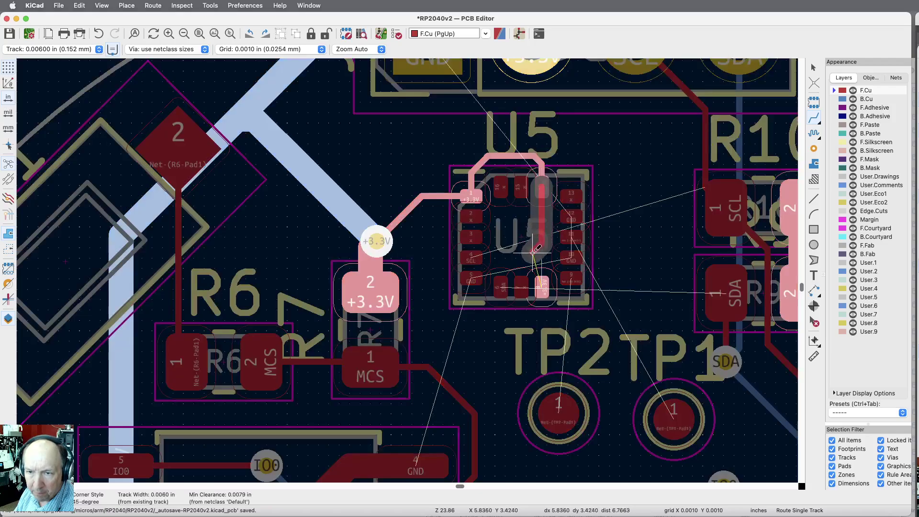
click(546, 282)
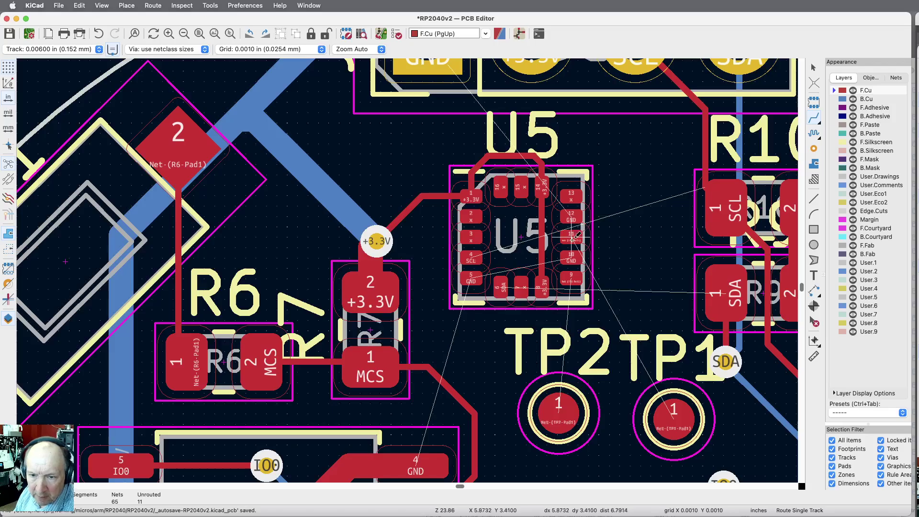
scroll(555, 277, down, 3)
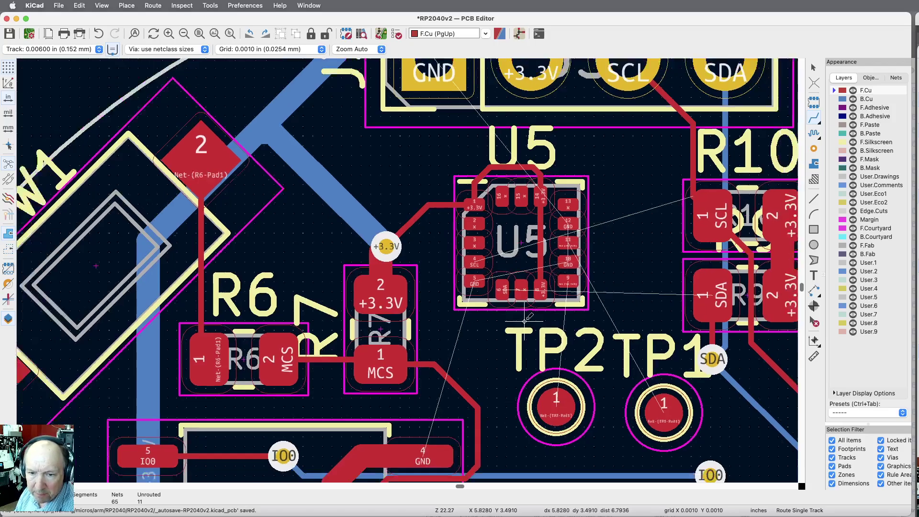
scroll(527, 318, up, 1)
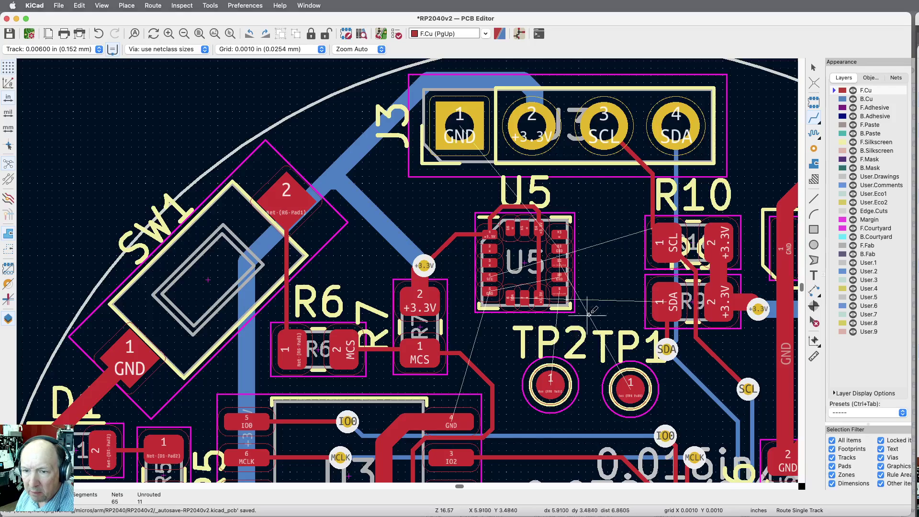
scroll(590, 314, up, 3)
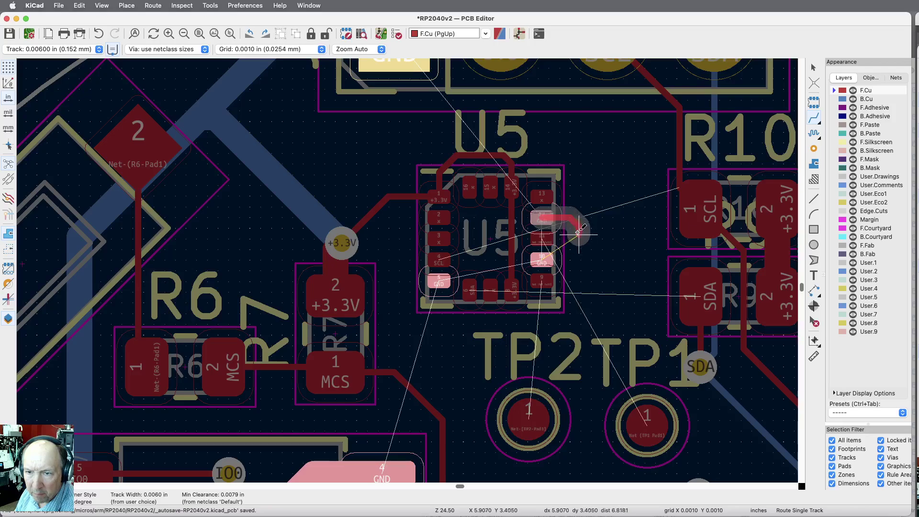
key(Escape)
key(Escape)
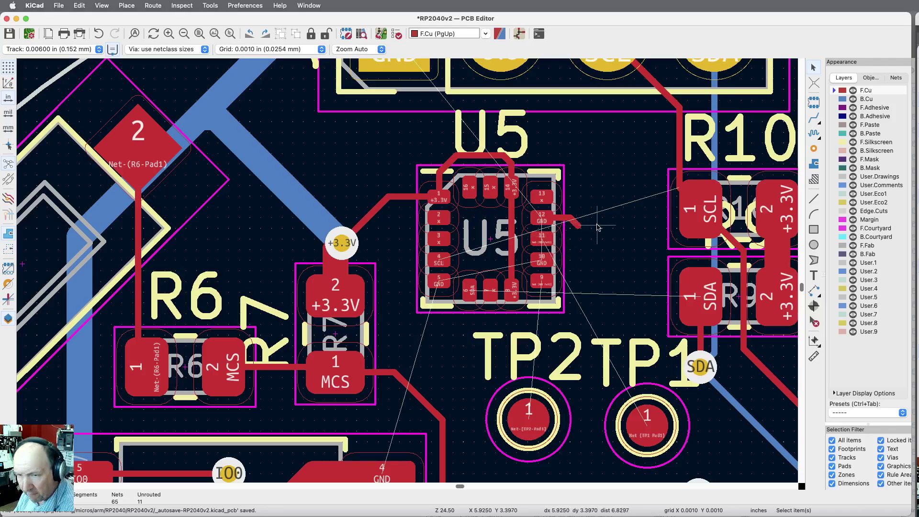
key(super+z)
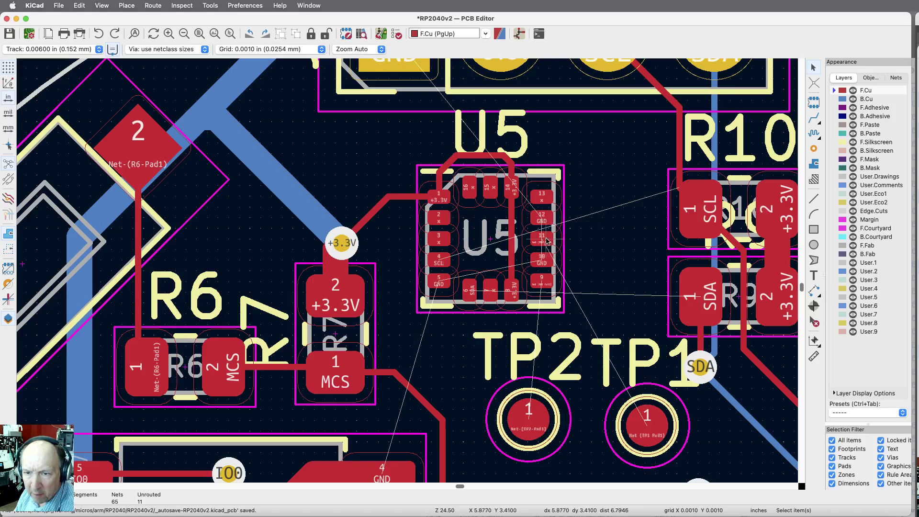
Step: Route the TP1 net on F.Cu from U5 pad 11 to a new via just right of U5, and end the track there
click(813, 117)
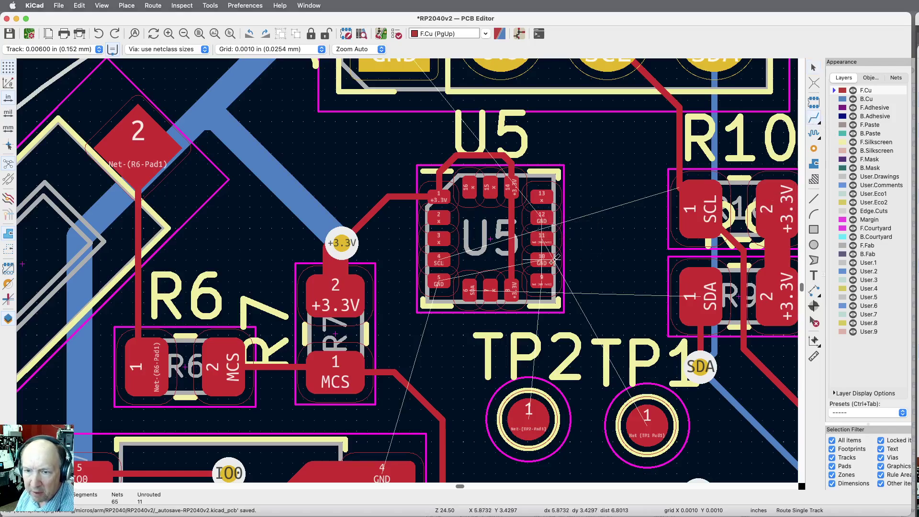
click(544, 237)
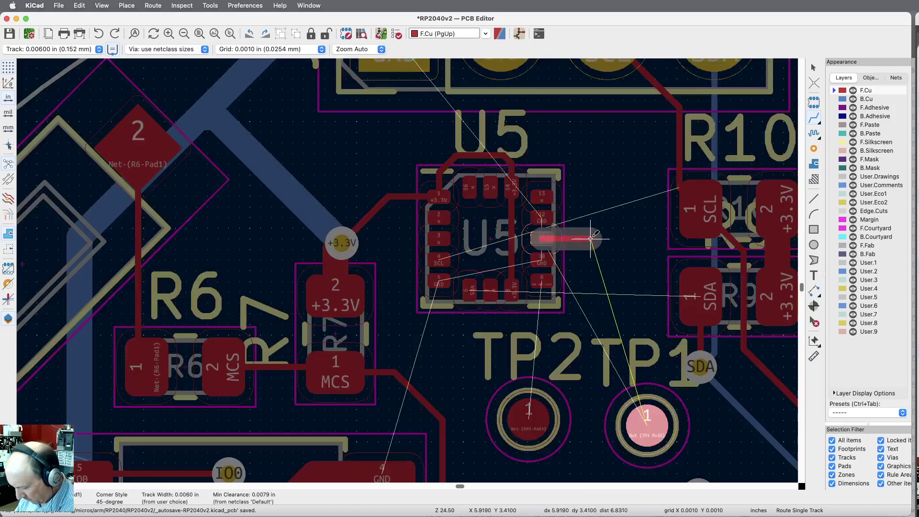
key(v)
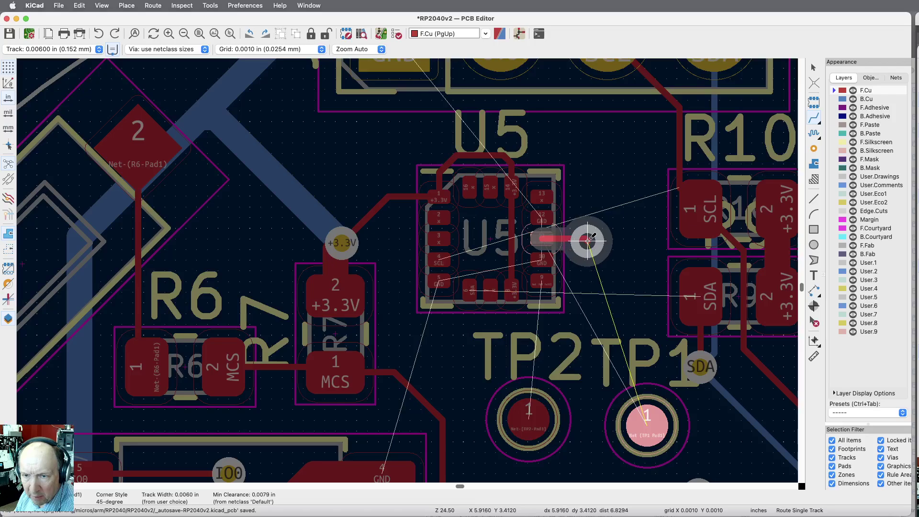
click(588, 240)
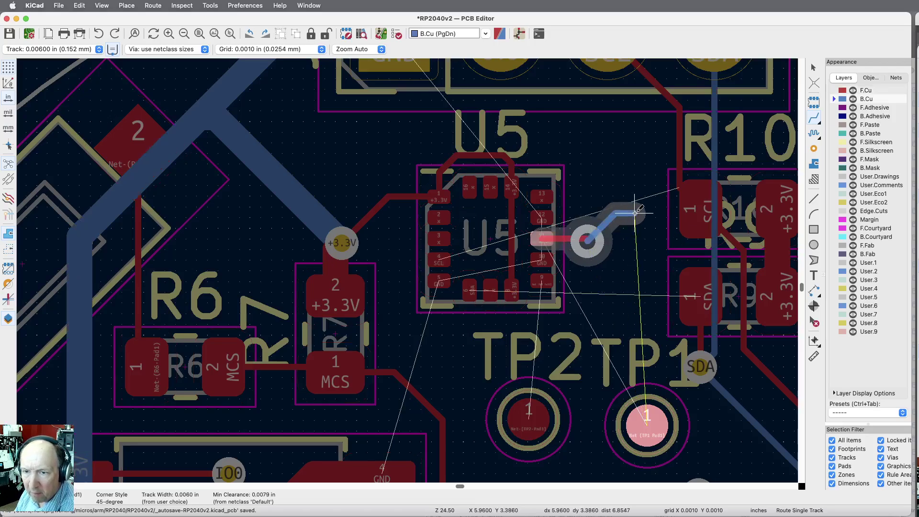
key(Escape)
Step: Route GND on F.Cu from U5 pad 12 around the TP1 net's via to U5 pad 10
click(543, 217)
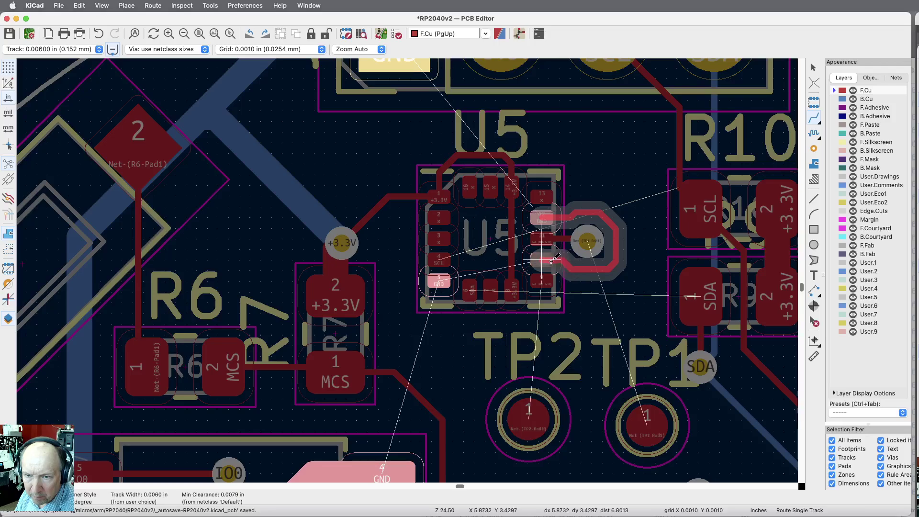
click(547, 262)
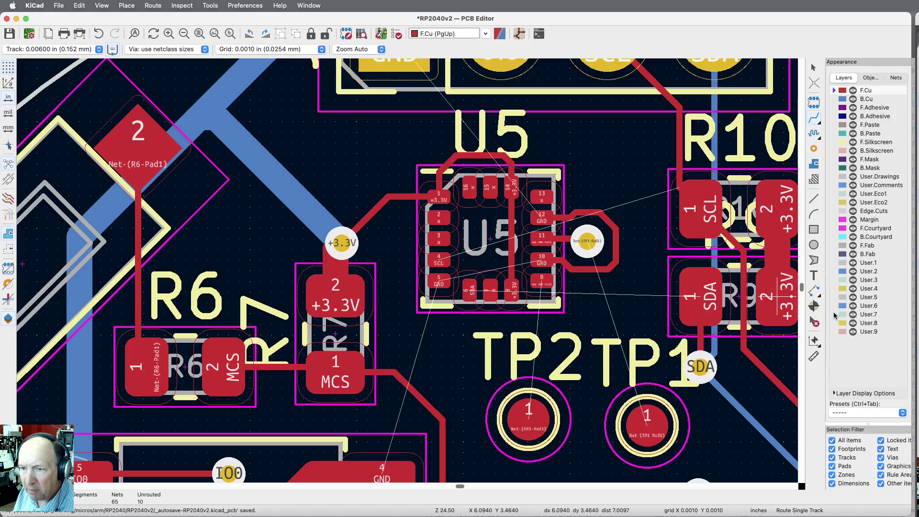
Step: Delete the +3.3V track between U5 pad 1 and the via above R7
click(813, 323)
click(397, 197)
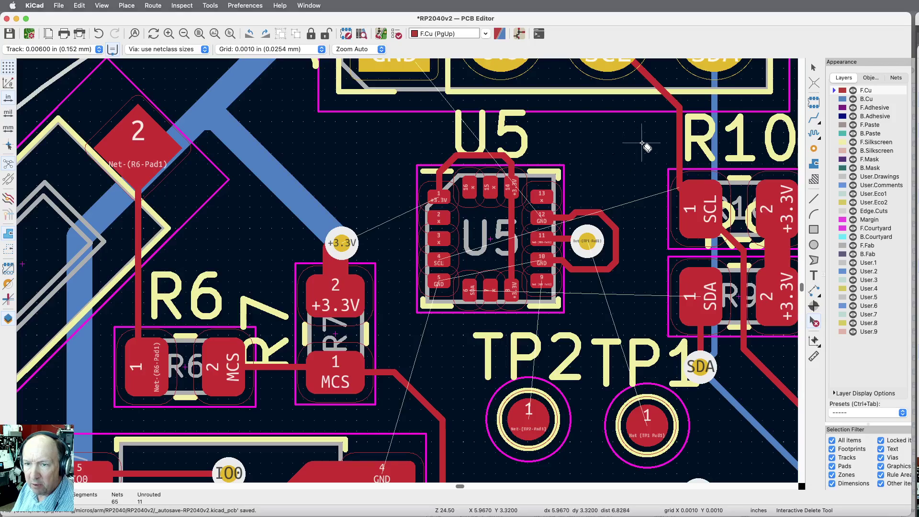
key(Escape)
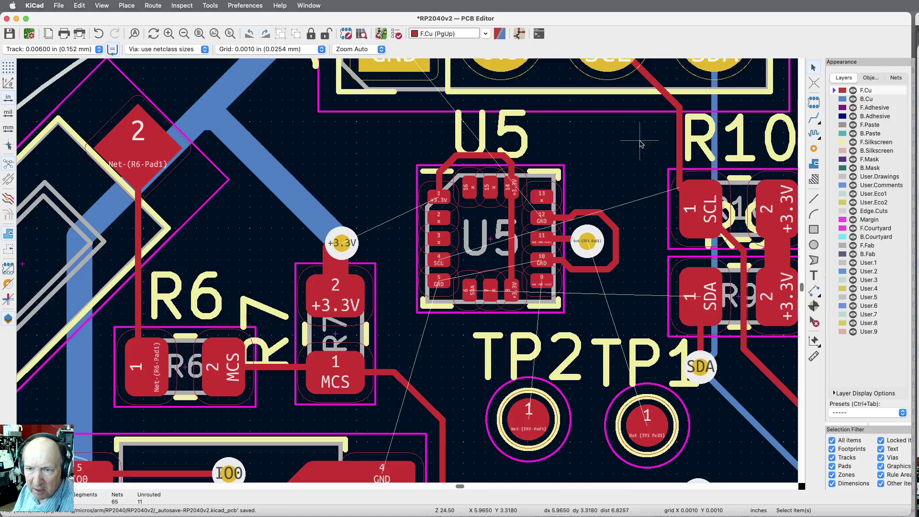
Step: Rotate U5 with its attached tracks and via 90° counterclockwise, and shift the group slightly away from R7
drag(646, 134, 403, 325)
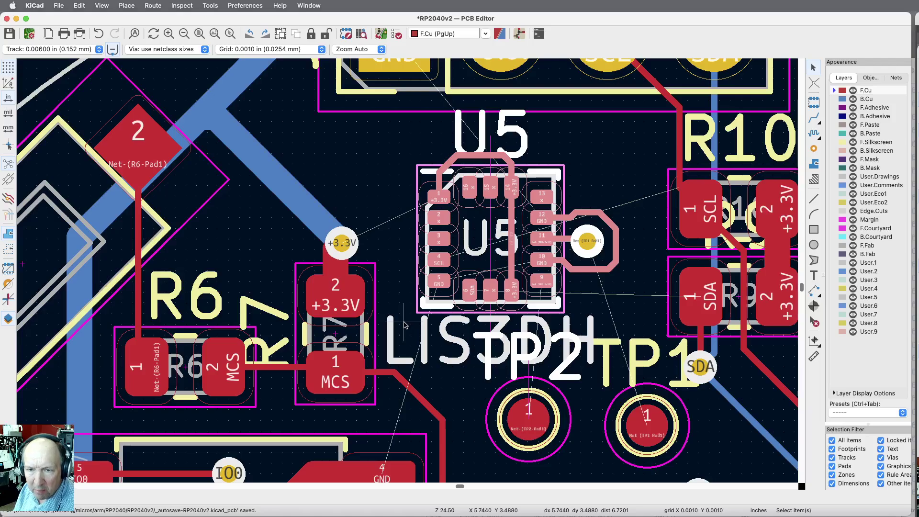
key(r)
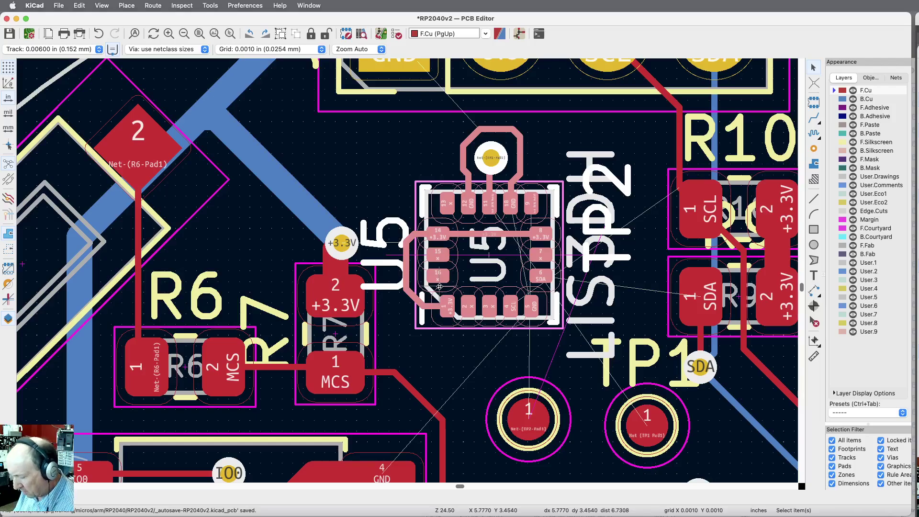
key(m)
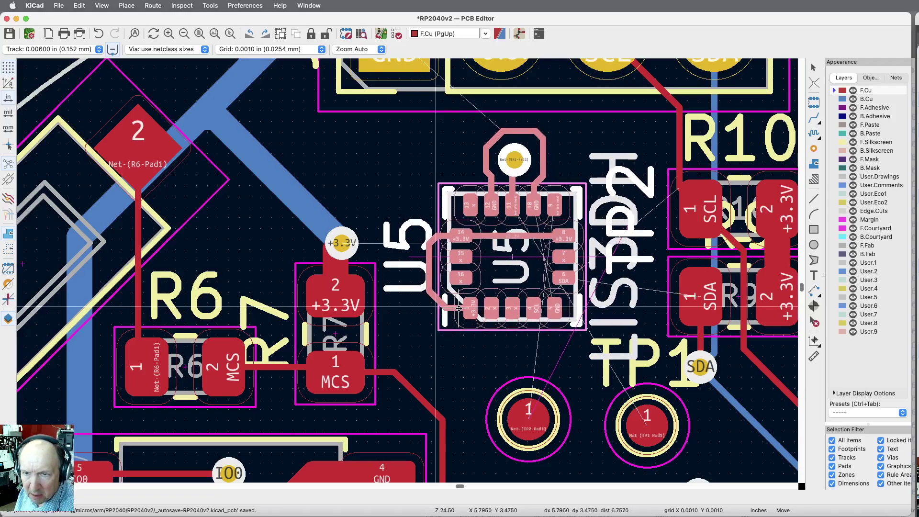
click(457, 309)
key(Escape)
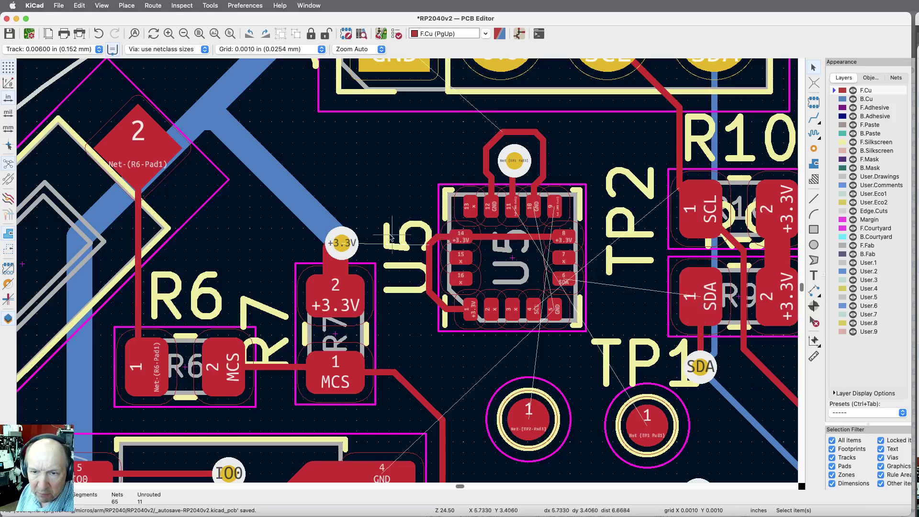
Step: Route +3.3V on F.Cu from the track between U5 pads 14 and 1 to the via above R7
click(814, 117)
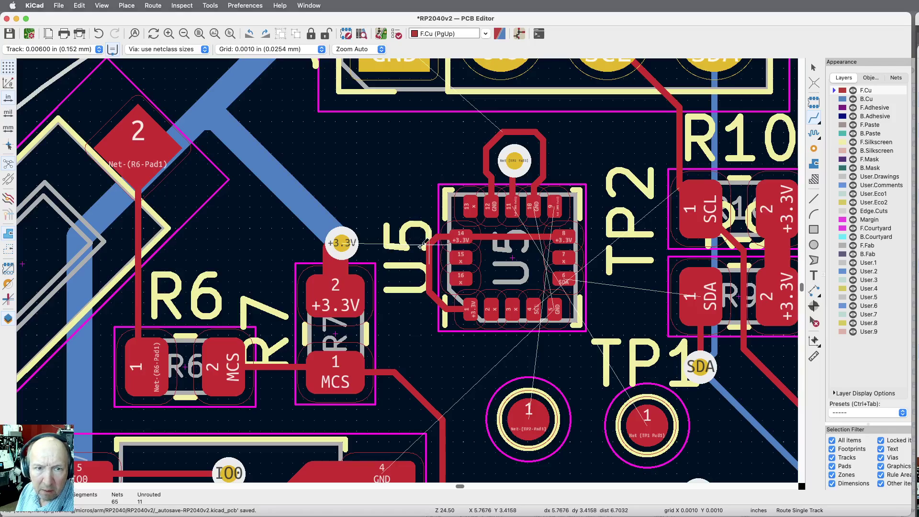
click(429, 244)
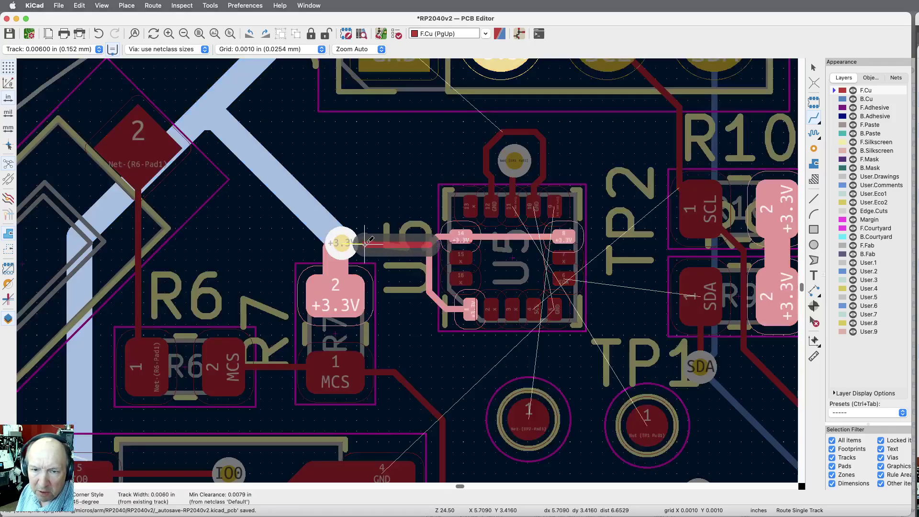
click(340, 243)
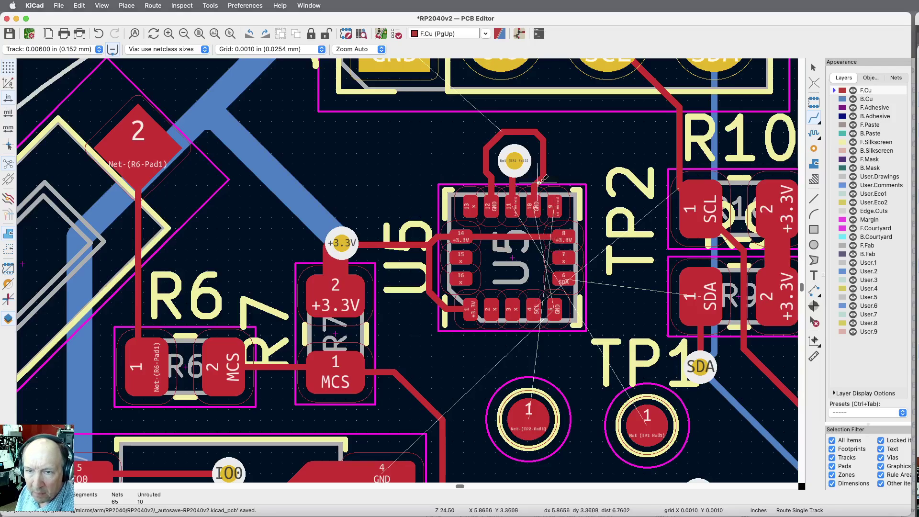
Step: Route GND with a 0.024 in track from pad 4 of the chip below R7 to a new via, then on B.Cu to J3 pad 1
scroll(601, 324, down, 2)
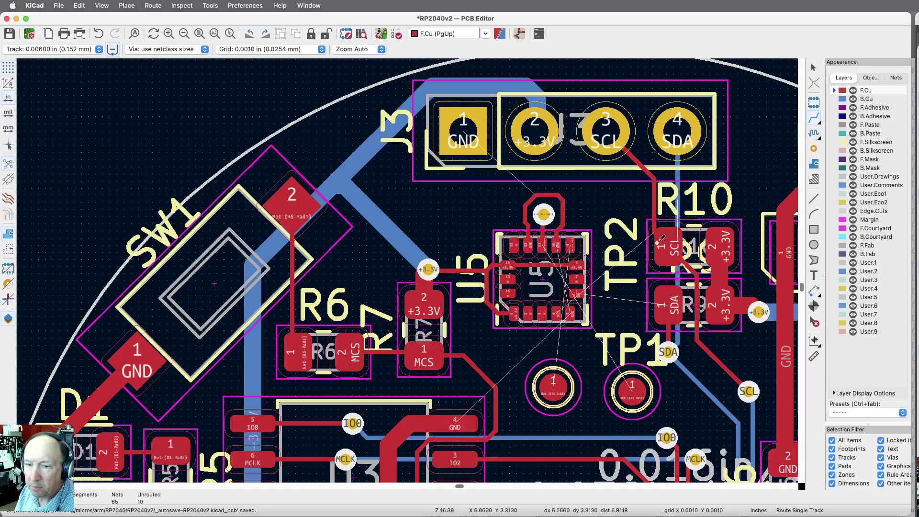
click(98, 50)
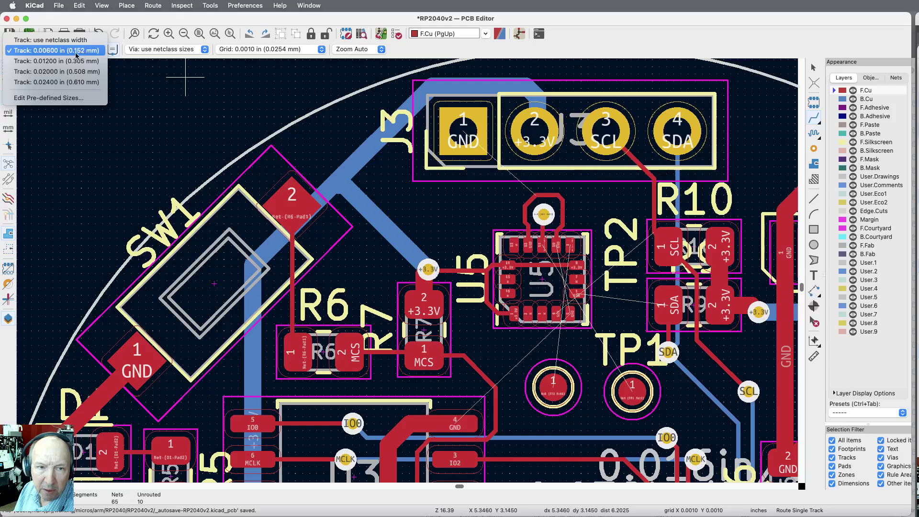
click(65, 82)
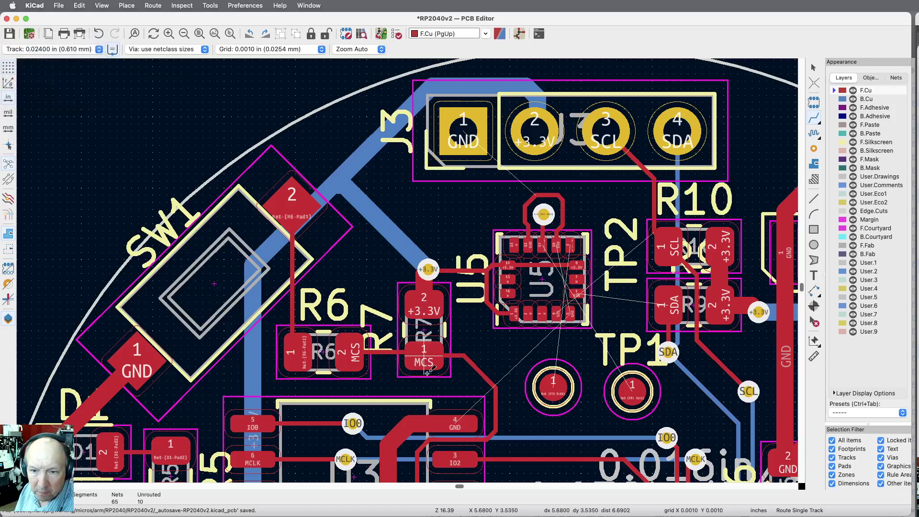
click(458, 423)
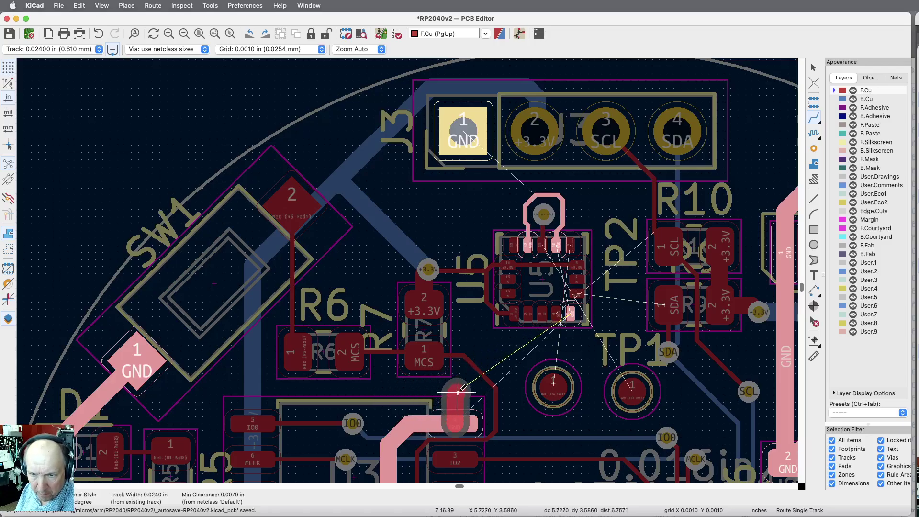
key(v)
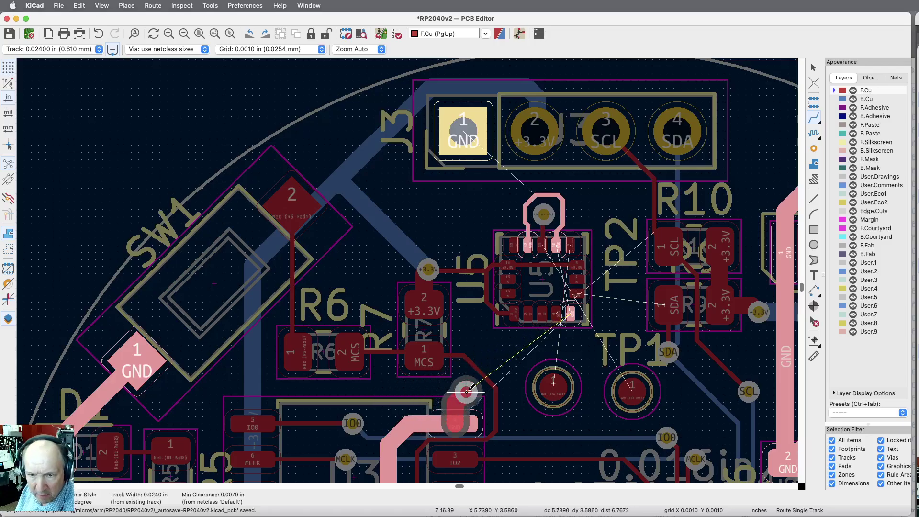
click(466, 389)
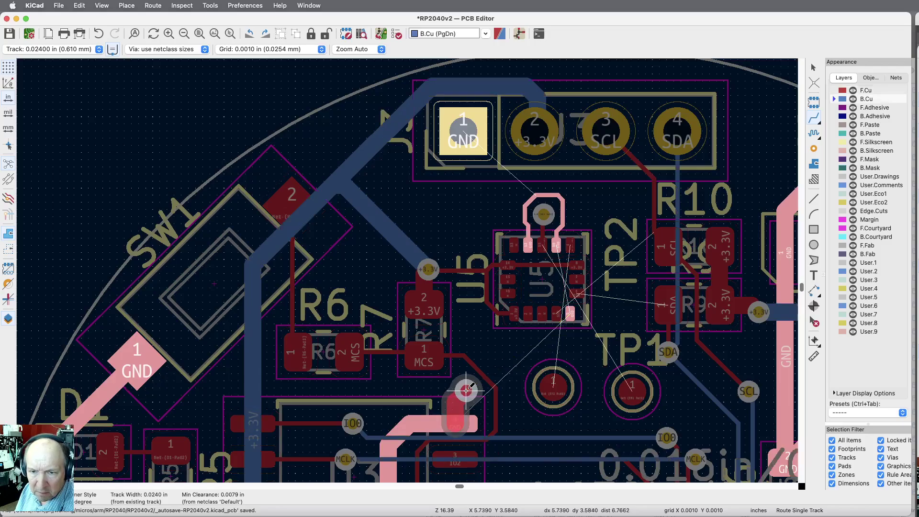
click(463, 128)
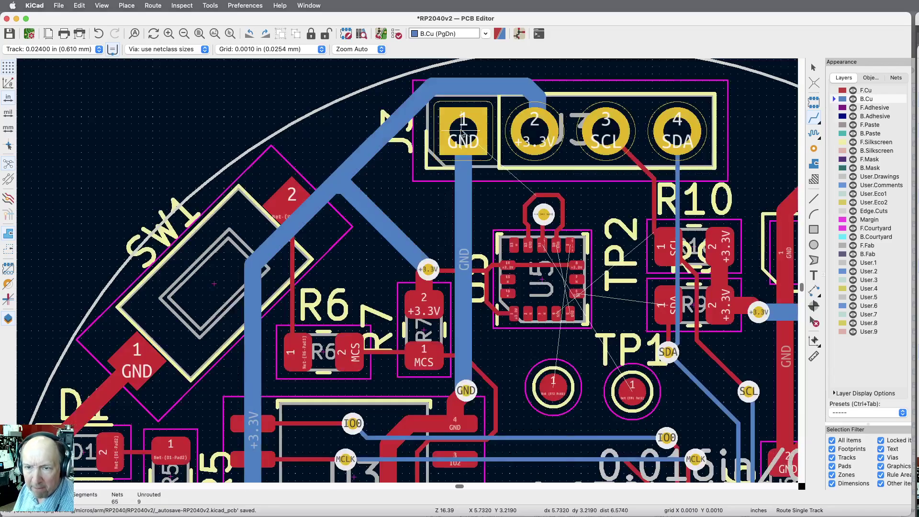
key(Escape)
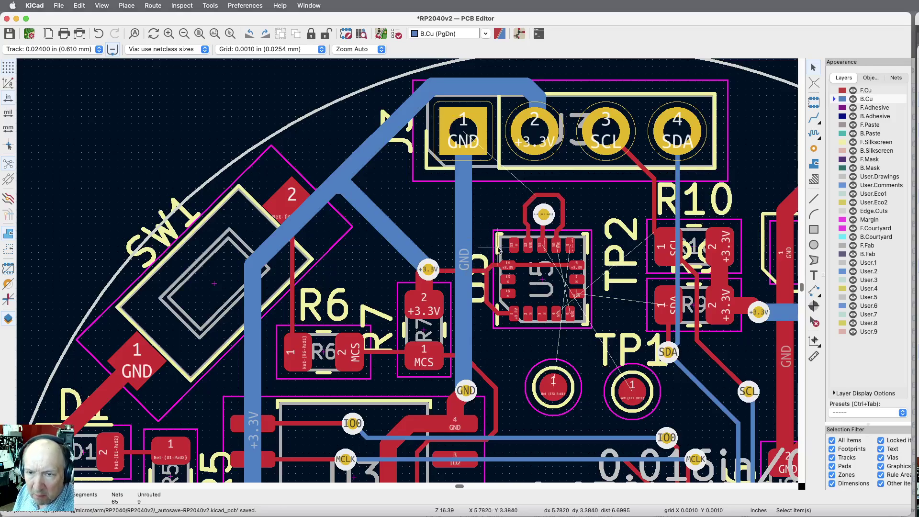
Step: Set the routing track width to 0.012 in
scroll(505, 244, up, 4)
scroll(505, 246, down, 1)
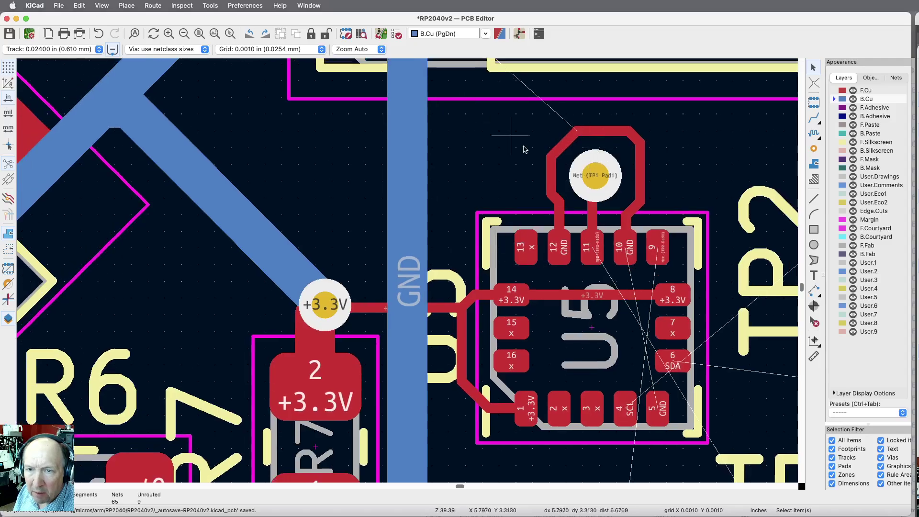
scroll(574, 220, down, 1)
scroll(574, 221, down, 3)
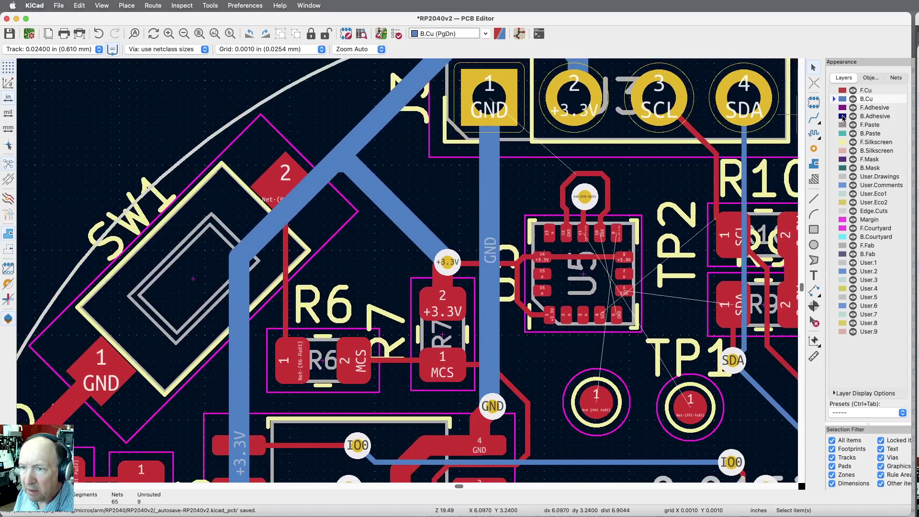
click(816, 119)
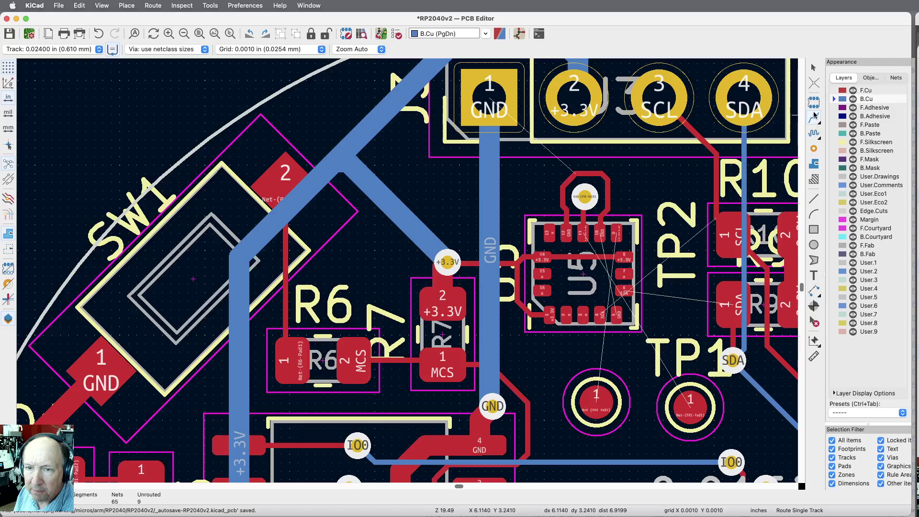
click(99, 49)
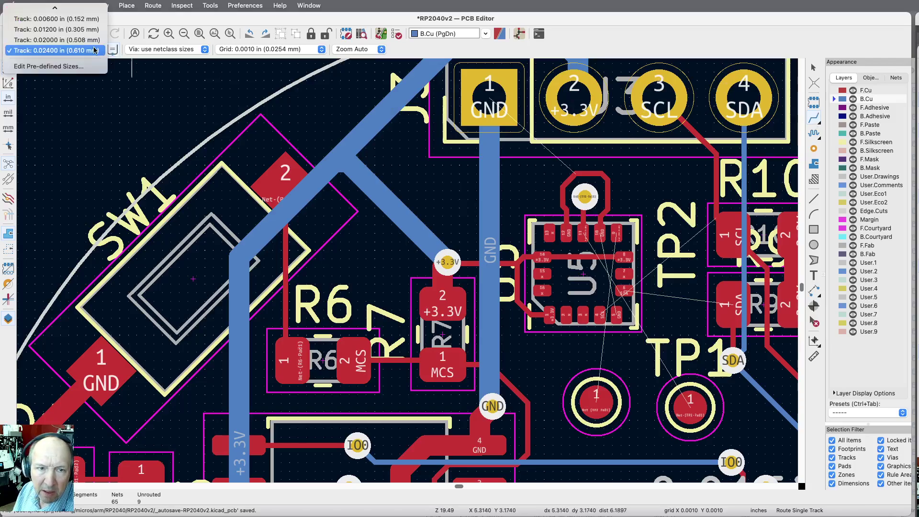
click(53, 29)
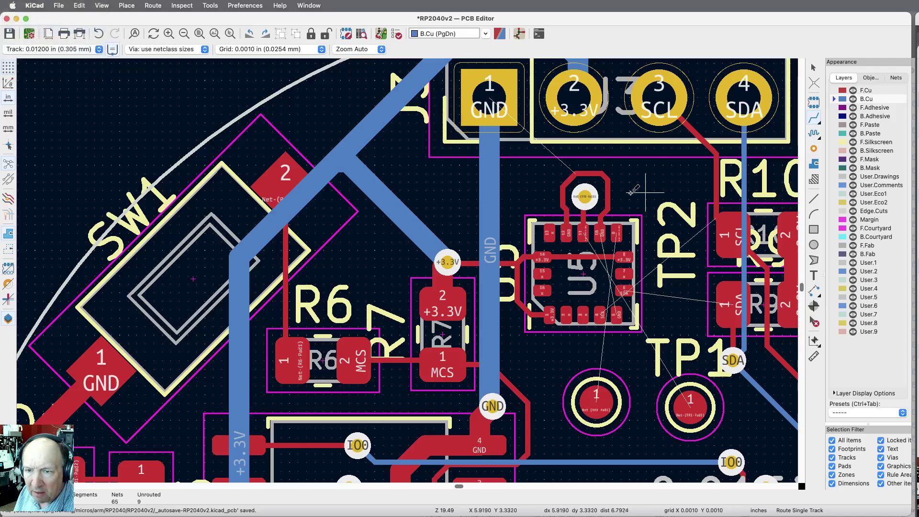
Step: Try to route GND on F.Cu between the GND loop above U5 and J3 pad 1, starting from either end
click(576, 173)
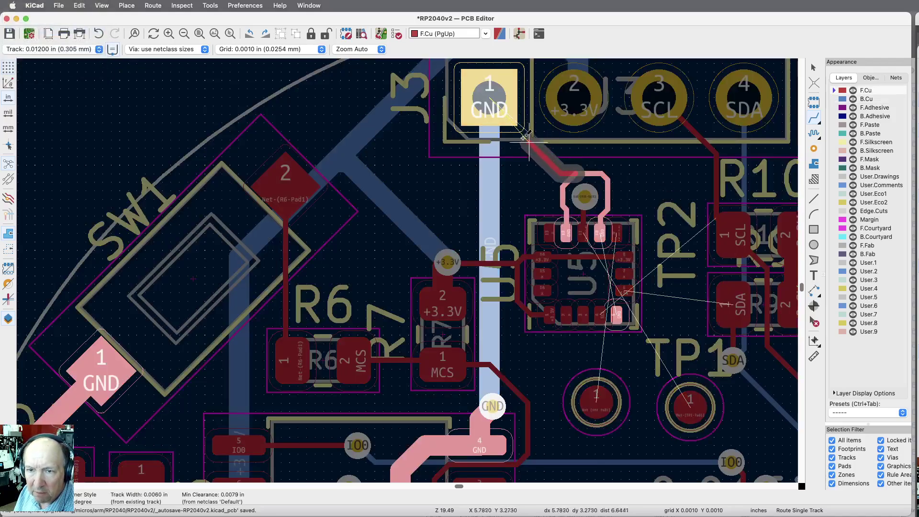
click(495, 110)
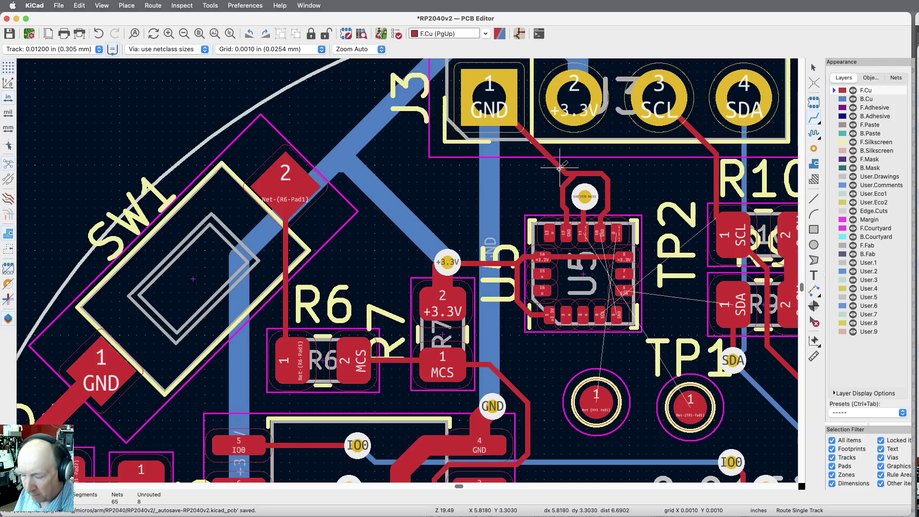
key(super+z)
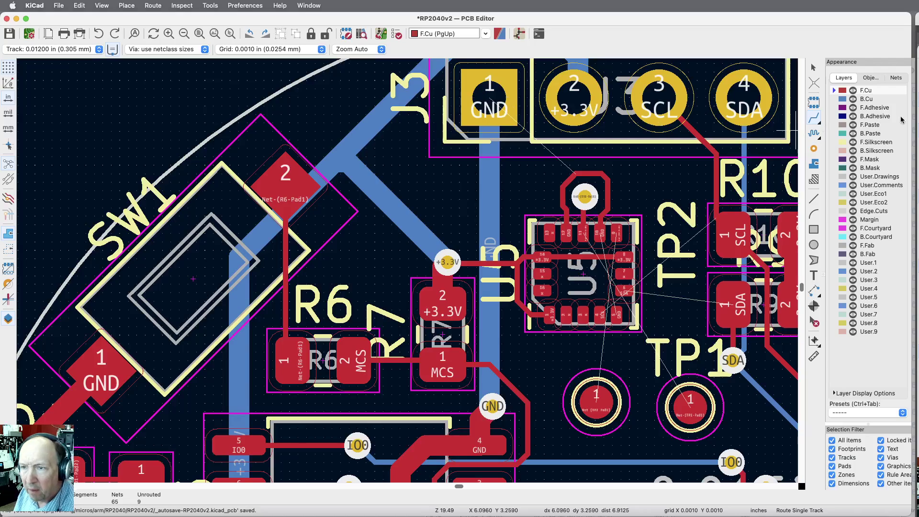
click(492, 95)
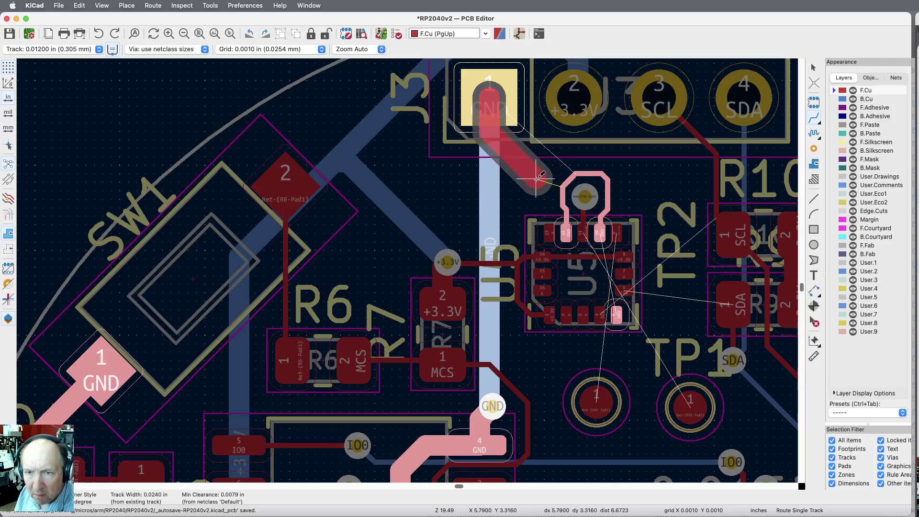
key(Escape)
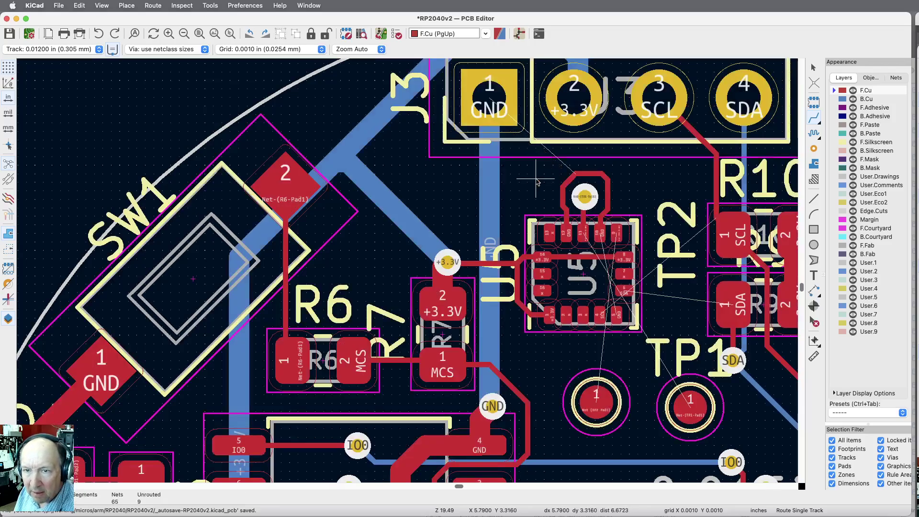
Step: Route GND on F.Cu from the GND loop above U5 to J3 pad 1, and set its diagonal segment's width to 0.012 in
click(576, 172)
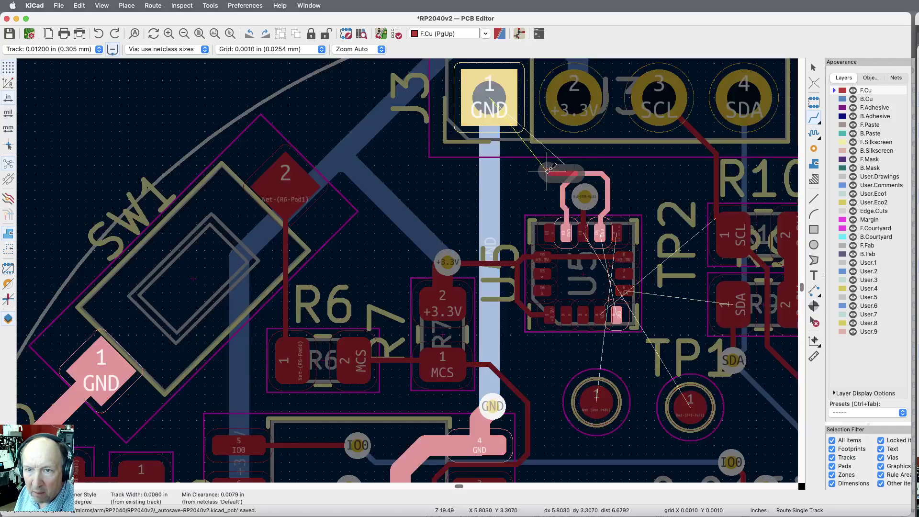
click(488, 103)
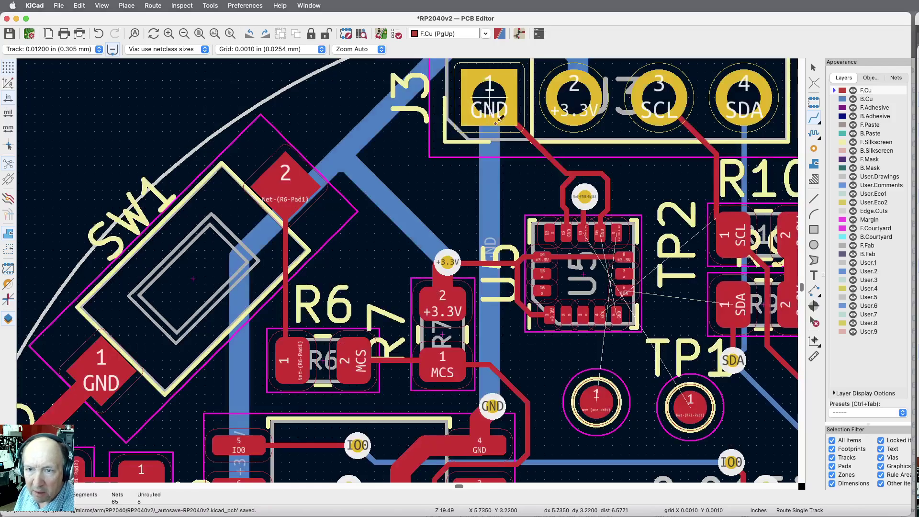
click(551, 149)
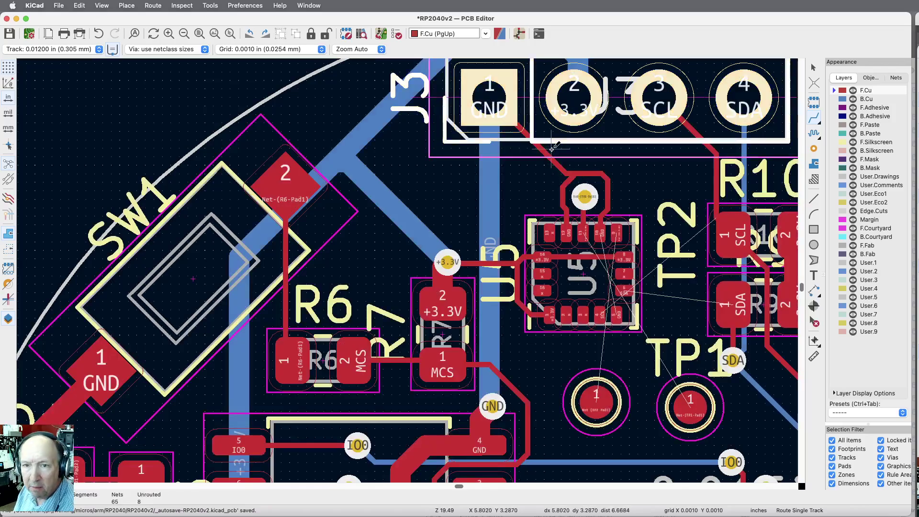
key(Escape)
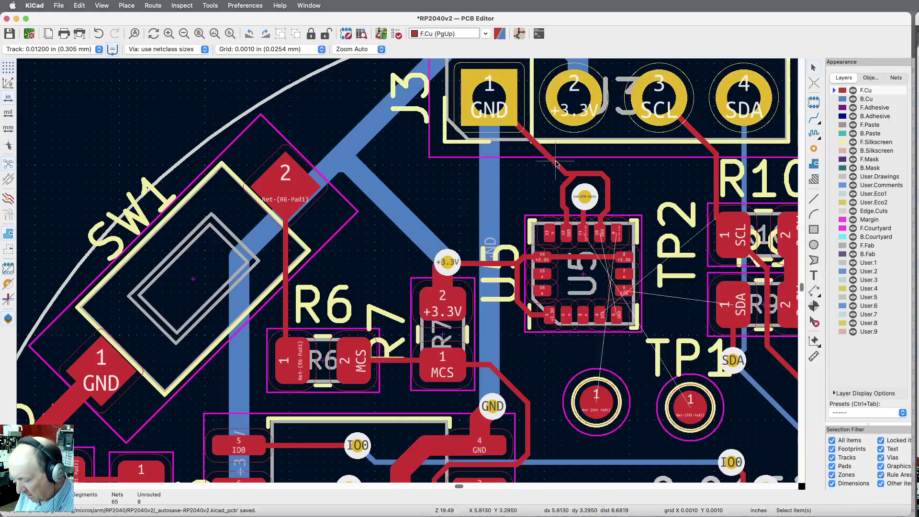
double_click(556, 164)
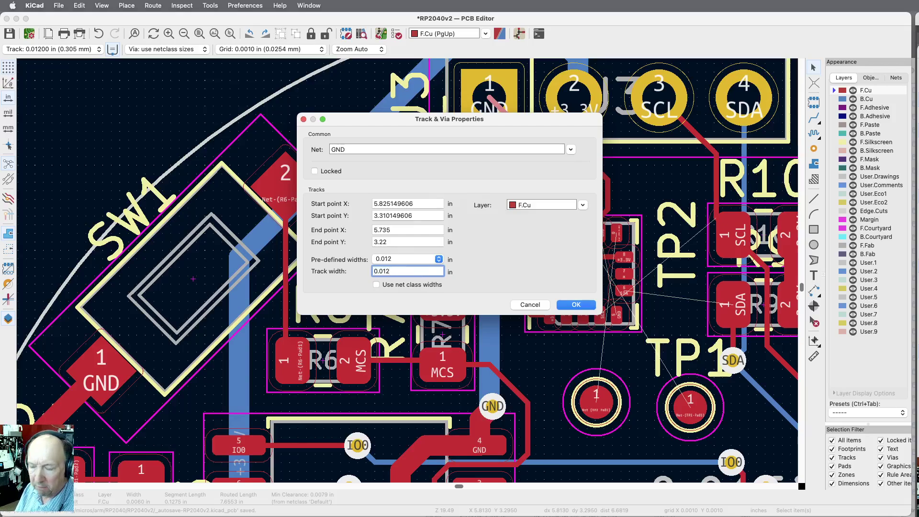
key(Return)
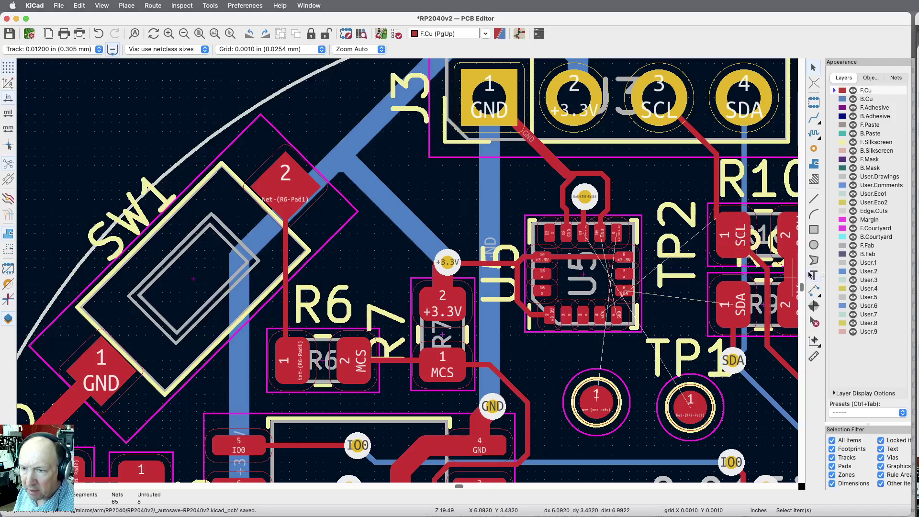
click(813, 121)
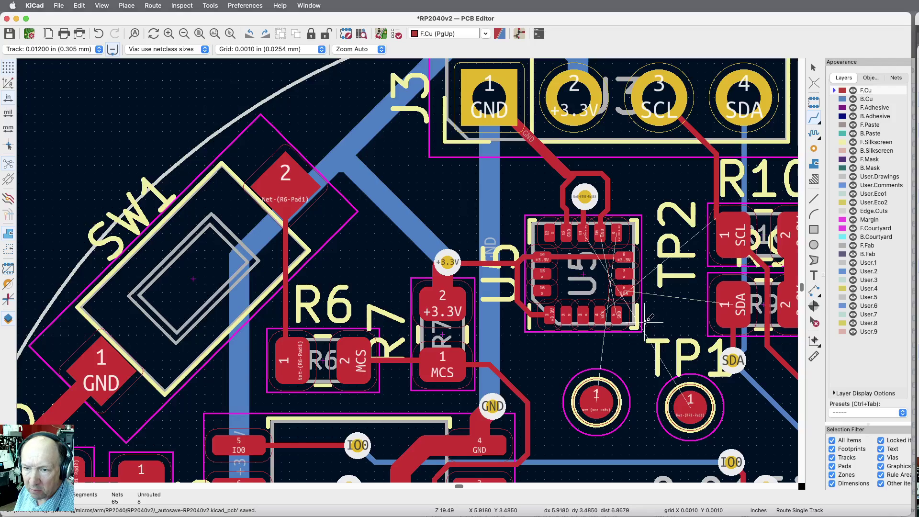
click(631, 290)
key(Escape)
key(Escape)
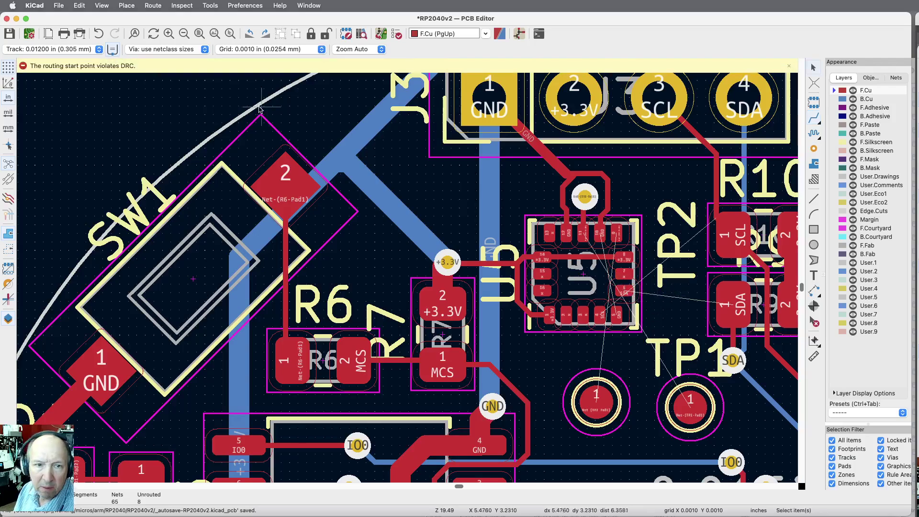
Step: Set the routing track width to 0.006 in and route SDA on F.Cu from U5 pad 6 to R9 pad 1
click(99, 50)
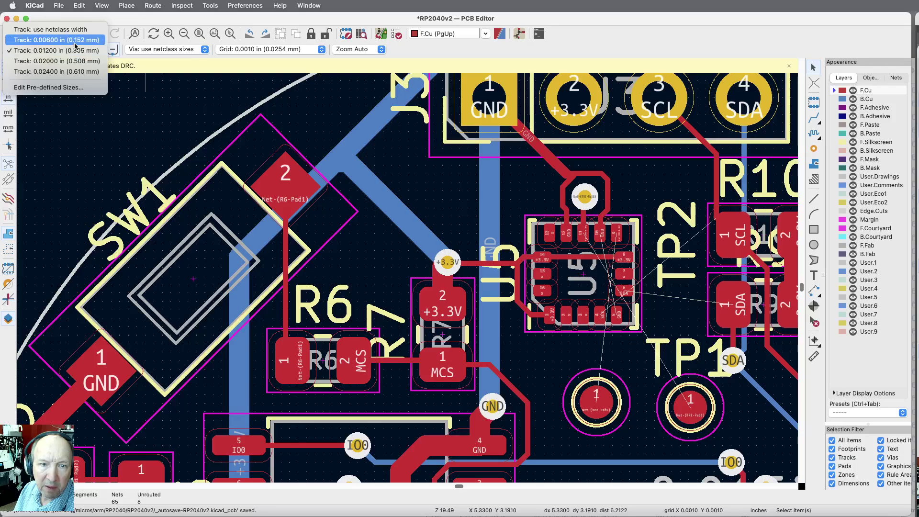
click(43, 39)
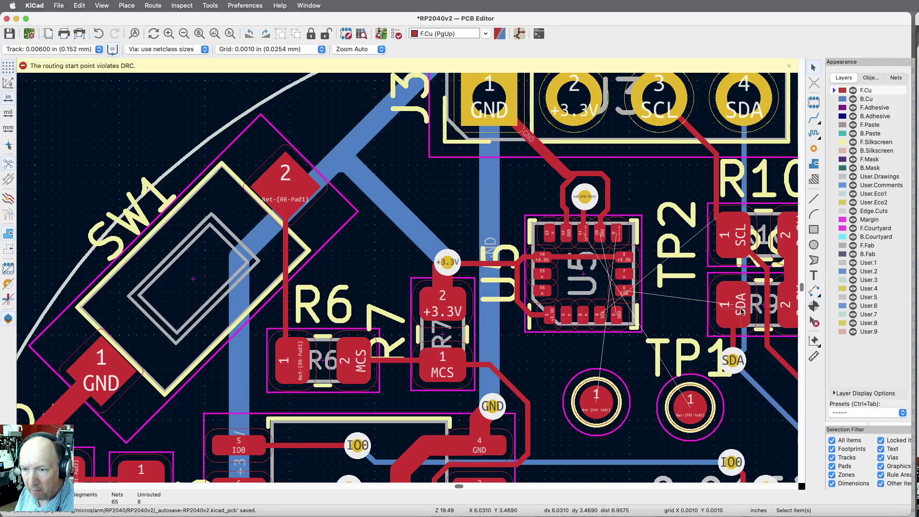
scroll(747, 311, up, 5)
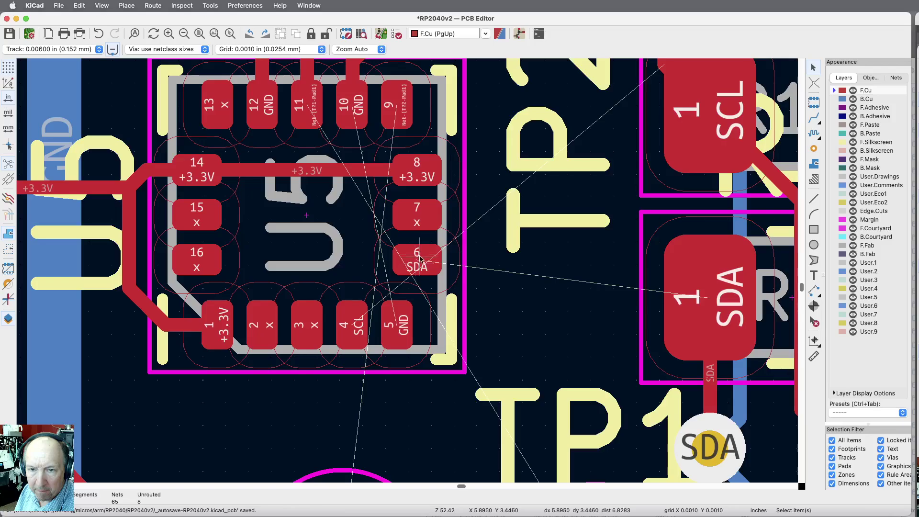
click(814, 118)
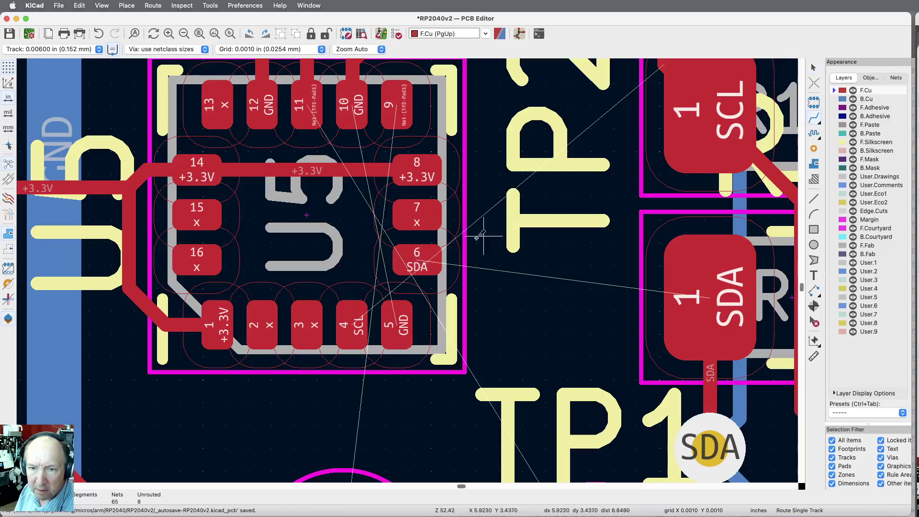
click(418, 258)
click(692, 292)
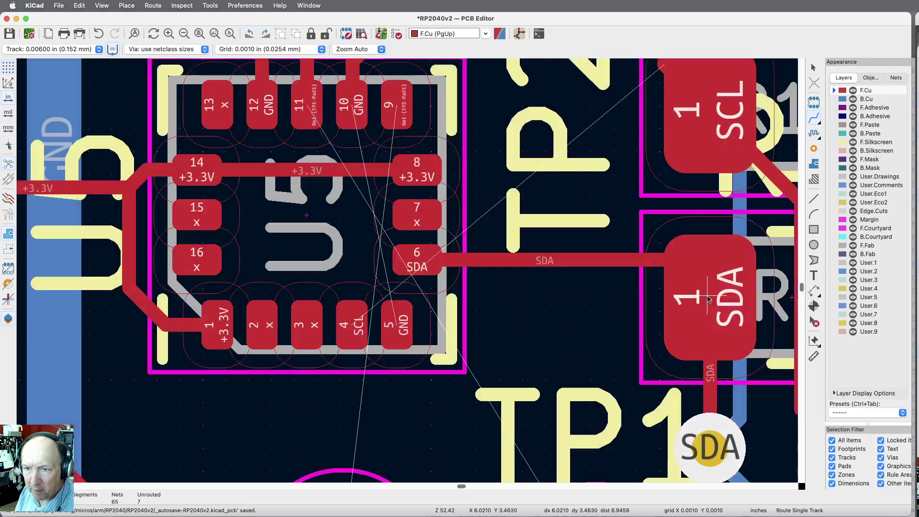
Step: Route SCL on F.Cu from U5 pad 4, passing below the SDA via, to the existing SCL track coming from R10
click(353, 324)
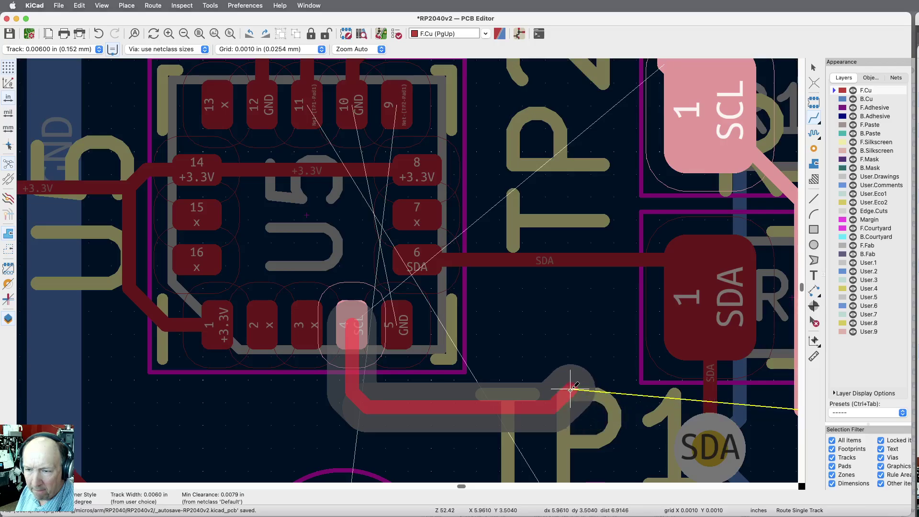
scroll(570, 388, down, 3)
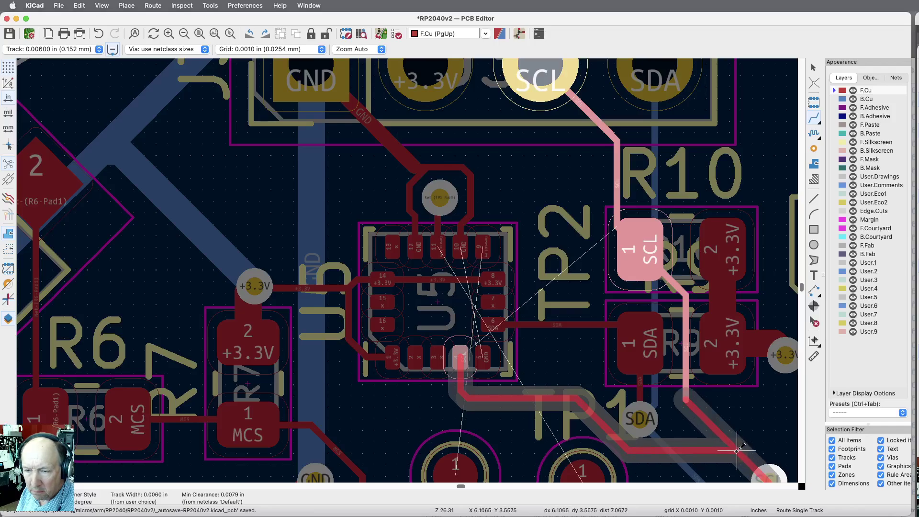
click(737, 450)
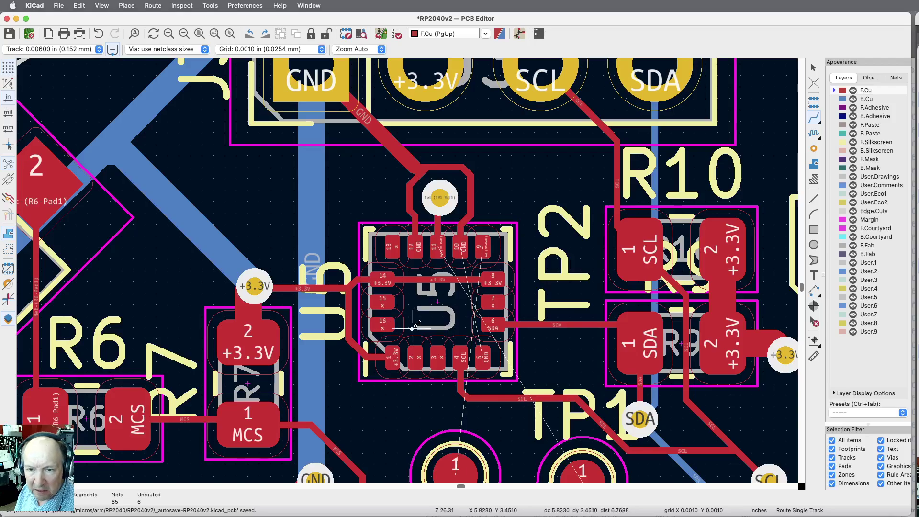
Step: Route GND on F.Cu from U5 pad 5 to a new via about 0.04 in outside the pad, beside U5
scroll(412, 328, up, 3)
scroll(412, 327, up, 1)
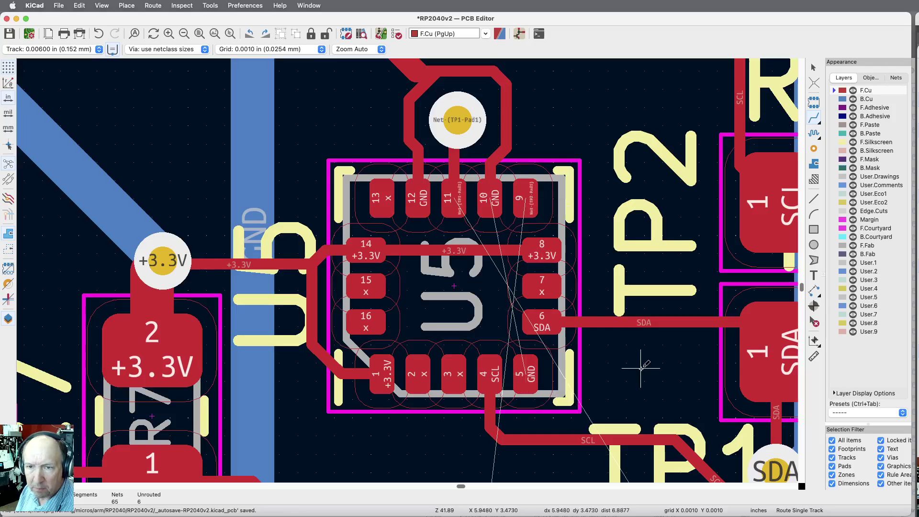
scroll(641, 368, down, 2)
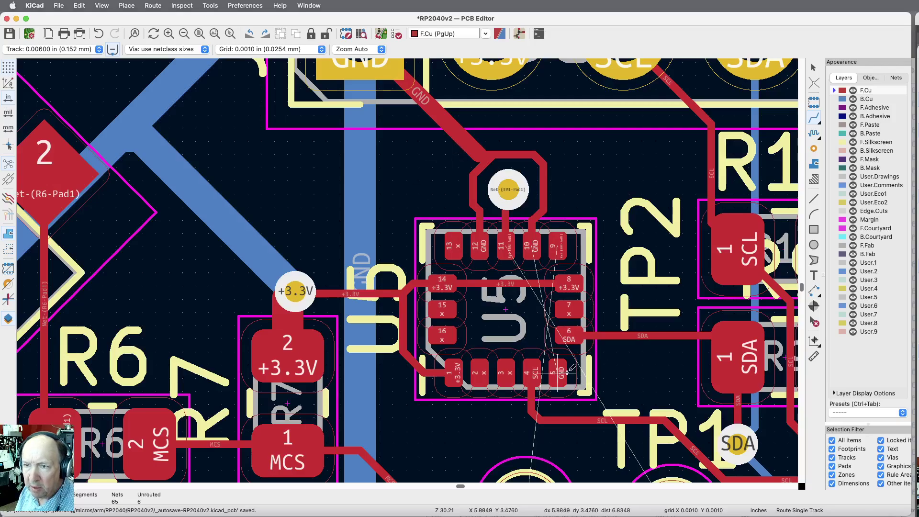
click(563, 371)
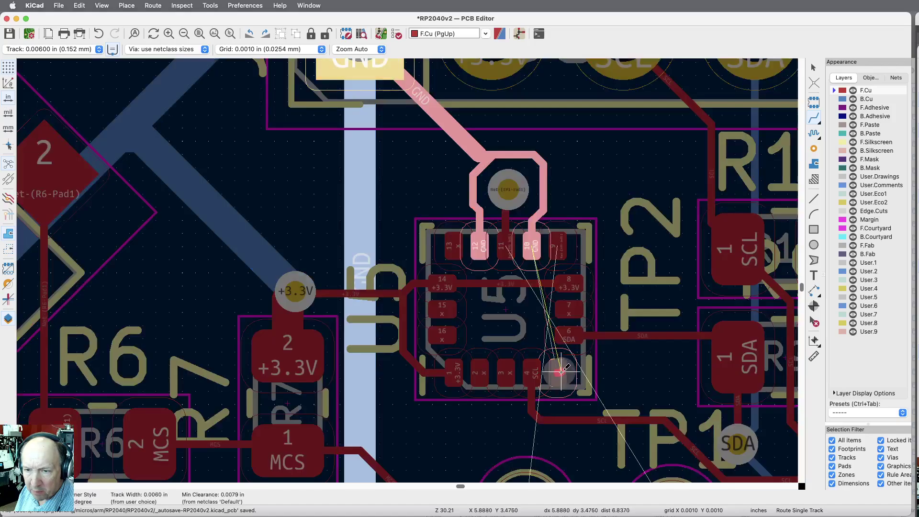
key(v)
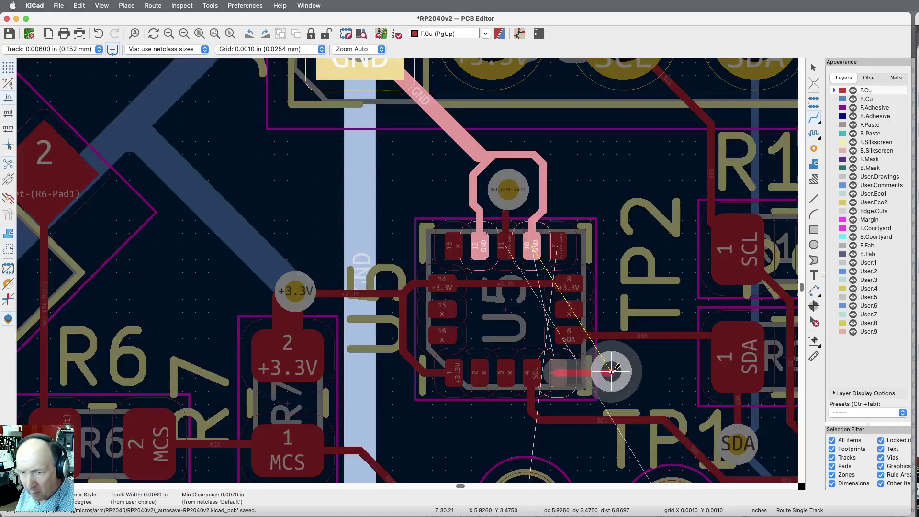
click(611, 372)
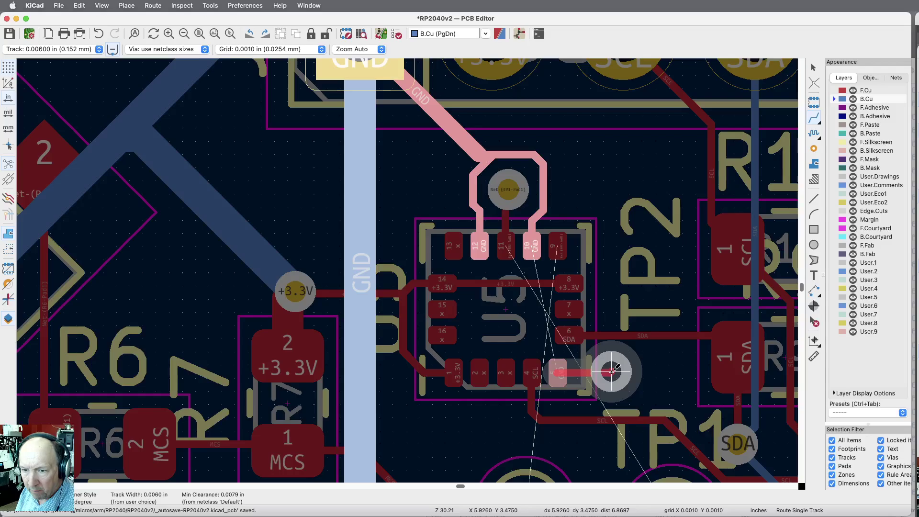
key(Escape)
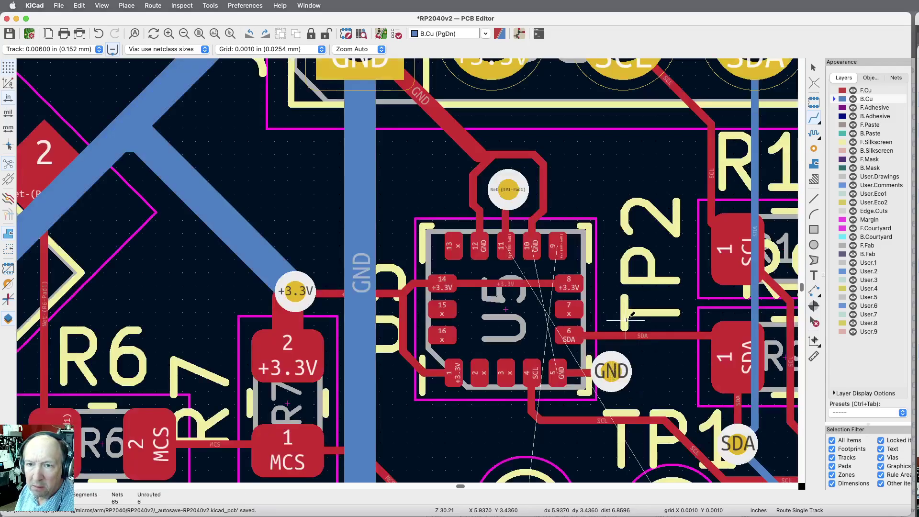
Step: Route GND on F.Cu from the loop above U5 around pad 9 to a new via beside U5, near TP2's label
click(480, 152)
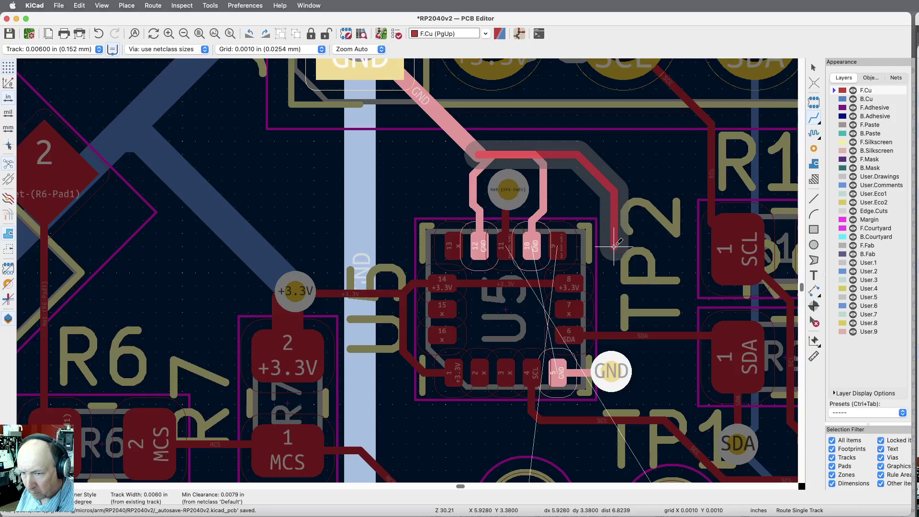
key(v)
click(617, 244)
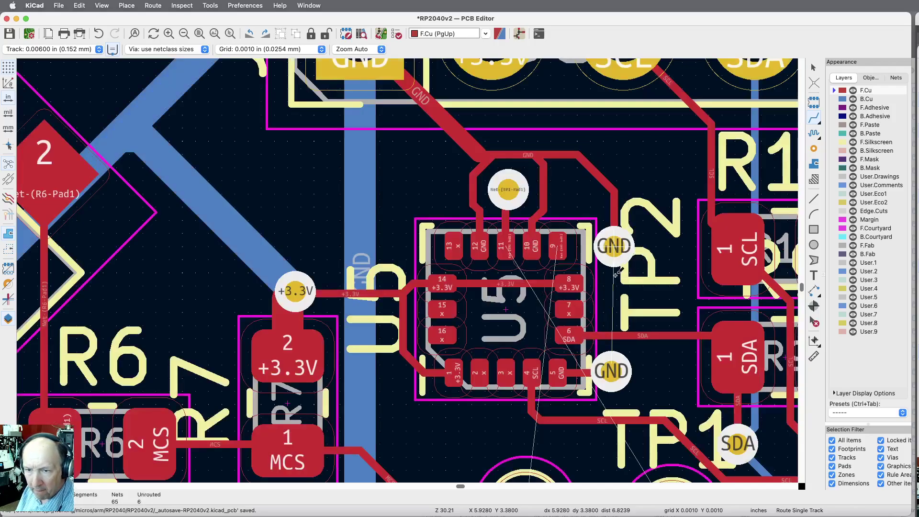
Step: Connect the two new GND vias beside U5 with a straight track on B.Cu
click(618, 245)
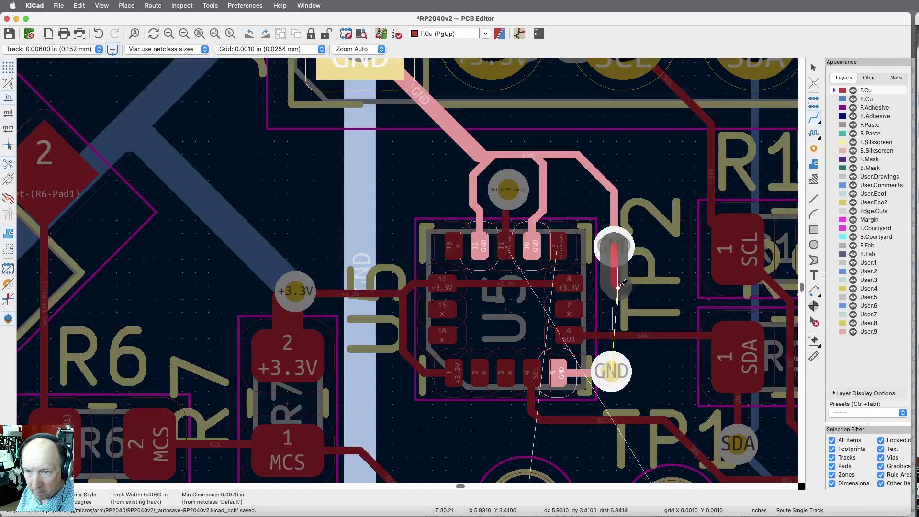
key(Escape)
click(840, 100)
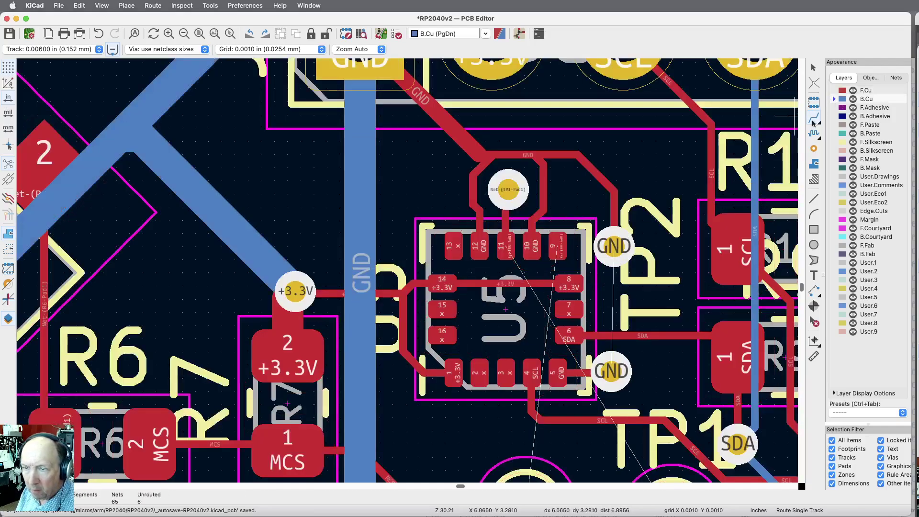
click(616, 245)
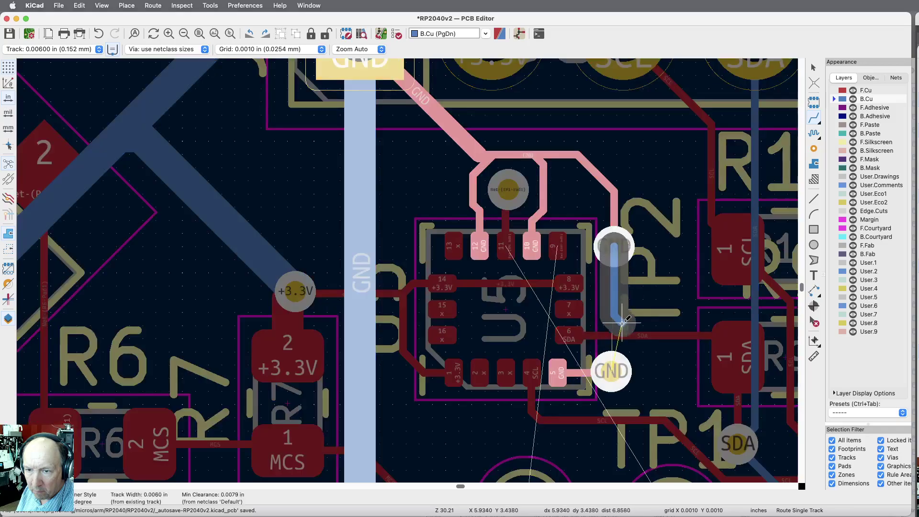
click(612, 371)
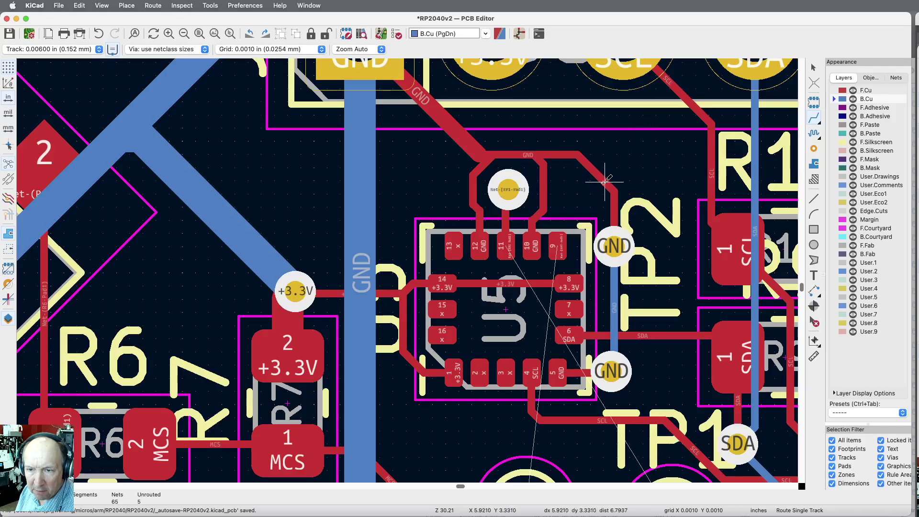
Step: Route +3.3V on B.Cu with a 0.024 in track from the via near R4 to the via above the RP2040's pads 48 and 49
scroll(607, 181, down, 2)
scroll(608, 180, down, 1)
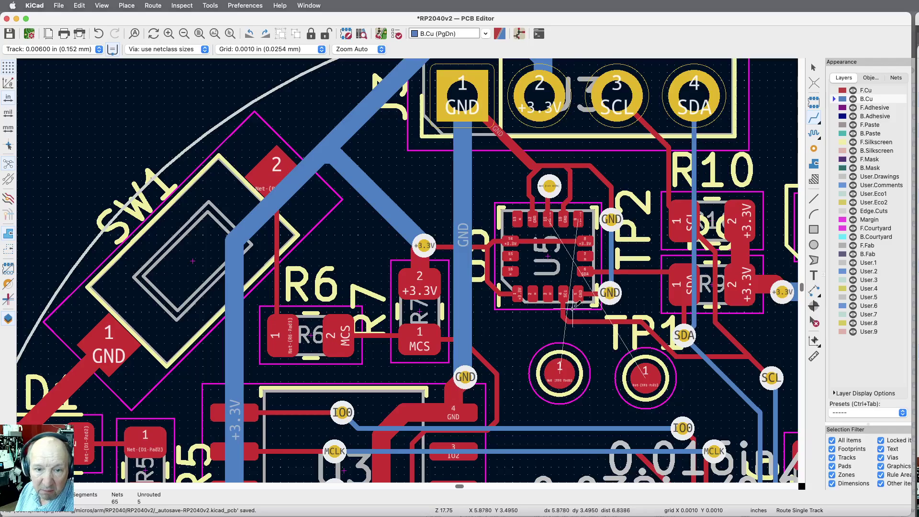
scroll(461, 331, down, 7)
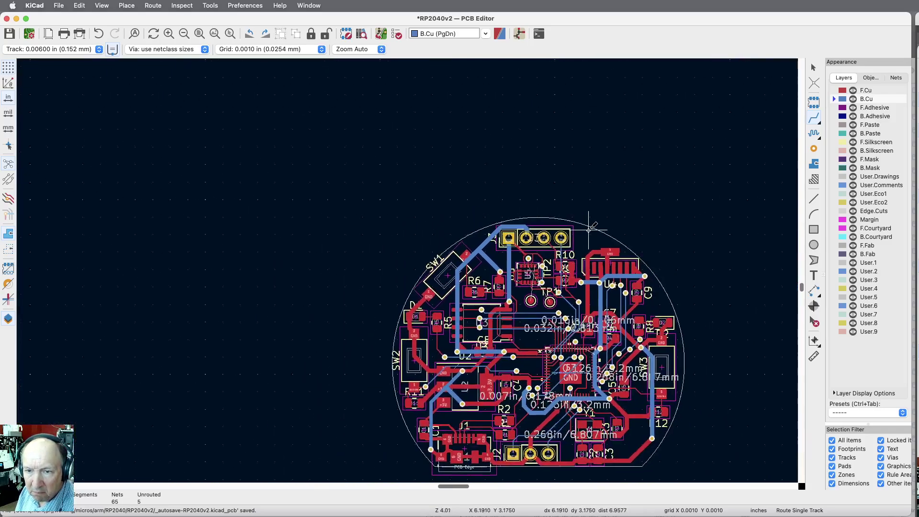
scroll(632, 380, up, 4)
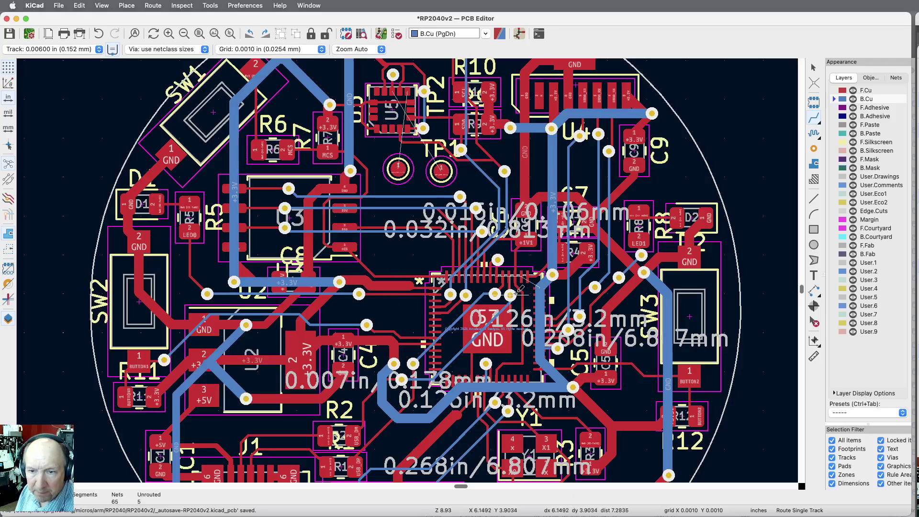
scroll(519, 291, up, 5)
scroll(519, 290, up, 1)
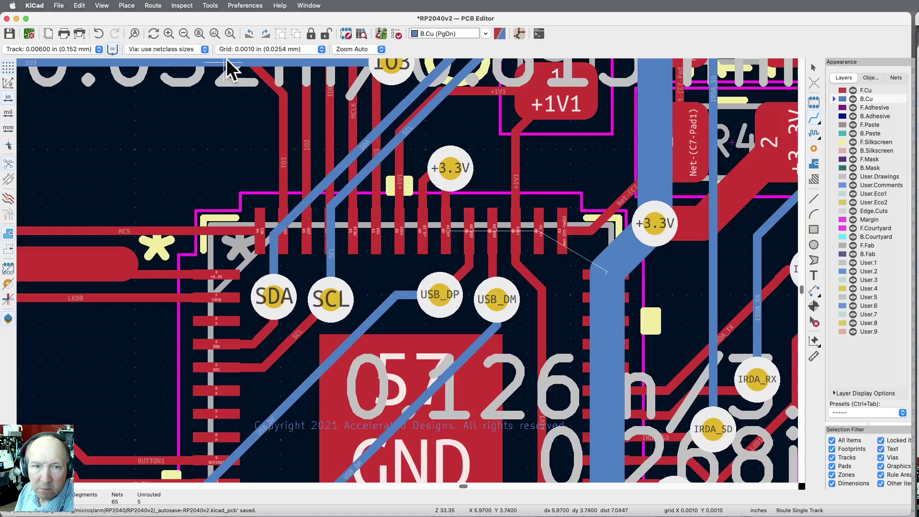
click(99, 50)
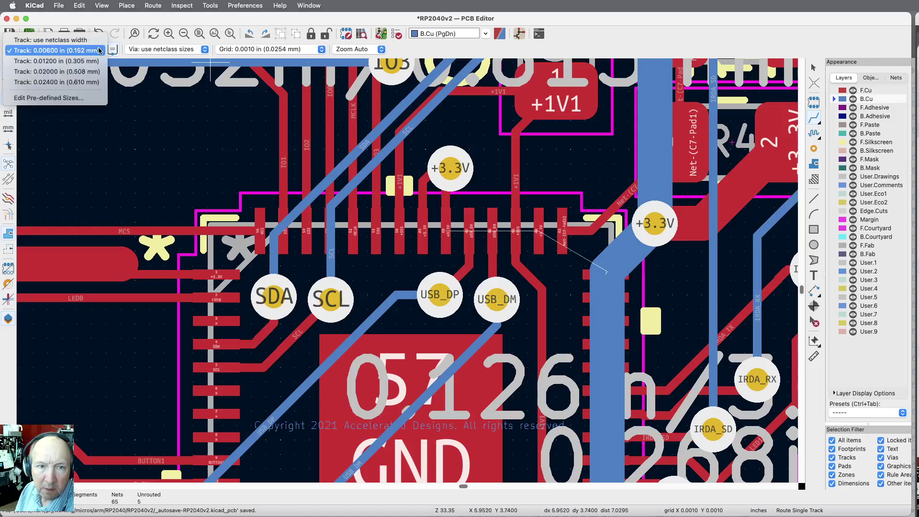
click(78, 82)
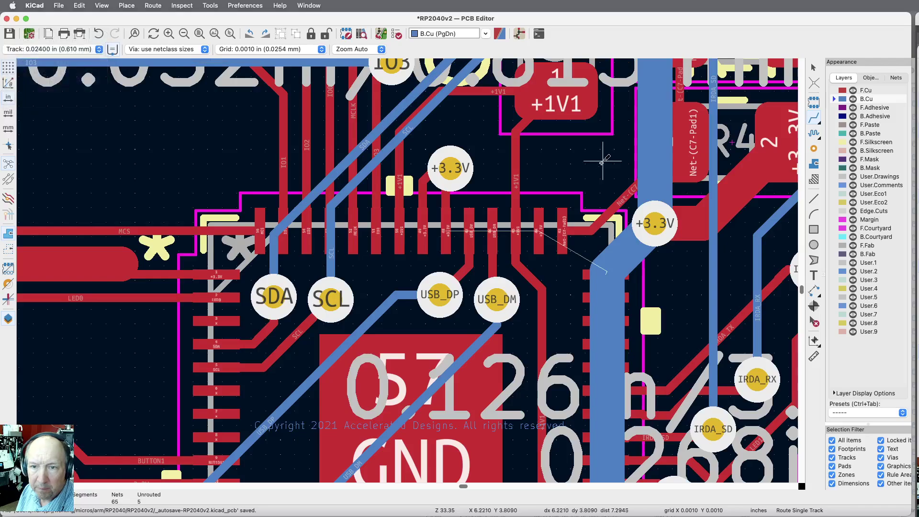
click(656, 223)
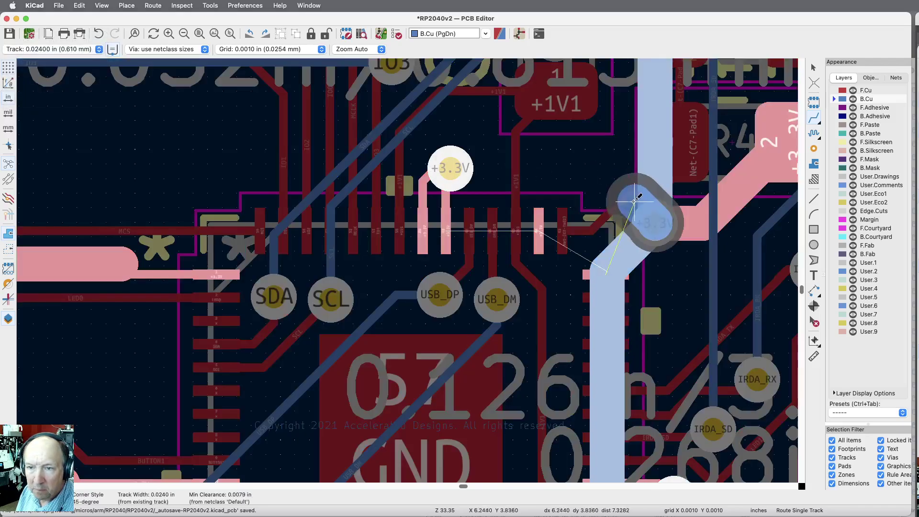
click(460, 166)
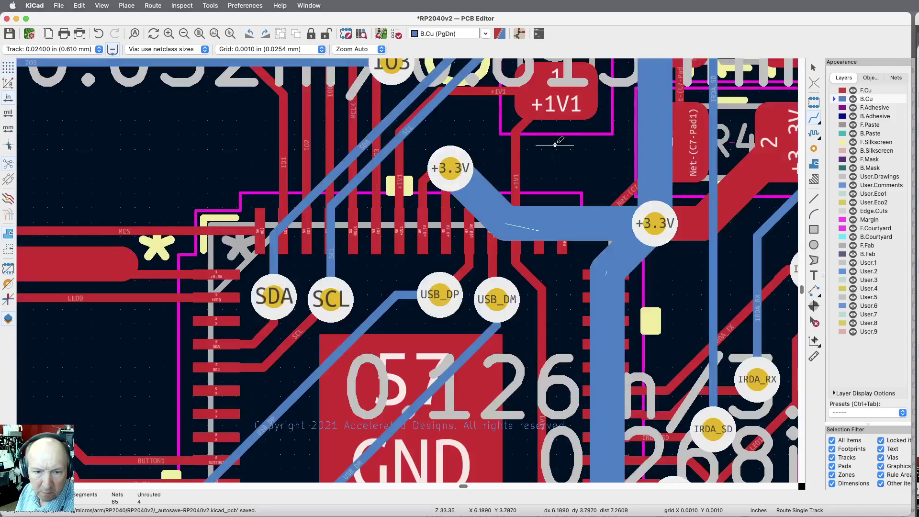
key(Escape)
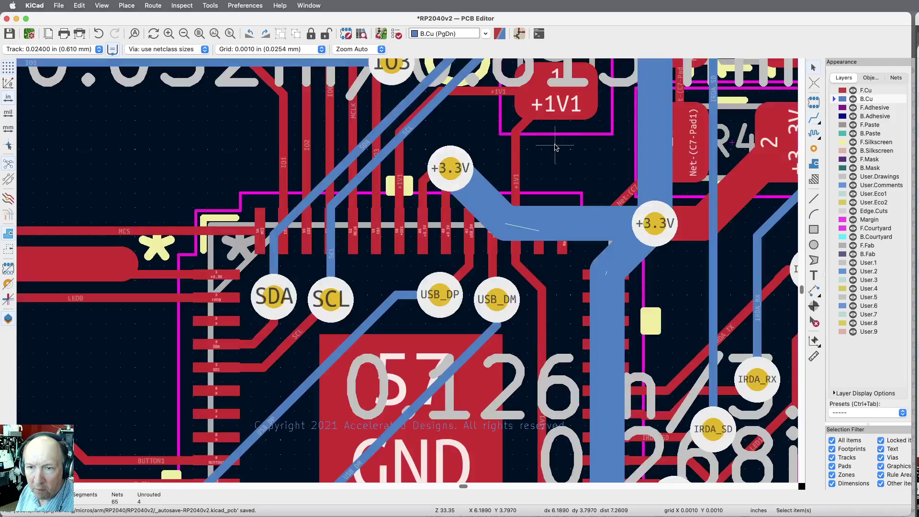
Step: Route +3.3V with a 0.006 in track from RP2040 pad 44 on F.Cu to a new via, continuing on B.Cu to the wide +3.3V track
click(542, 258)
scroll(542, 258, up, 5)
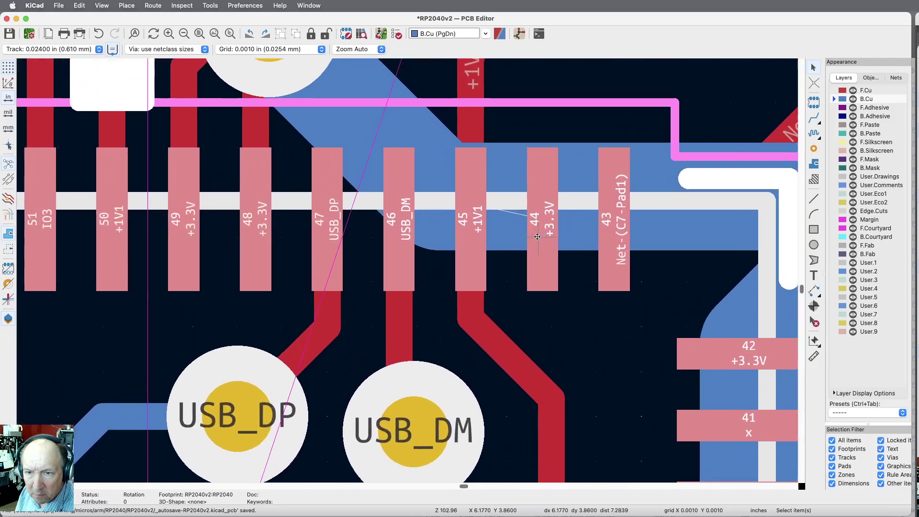
scroll(640, 227, down, 4)
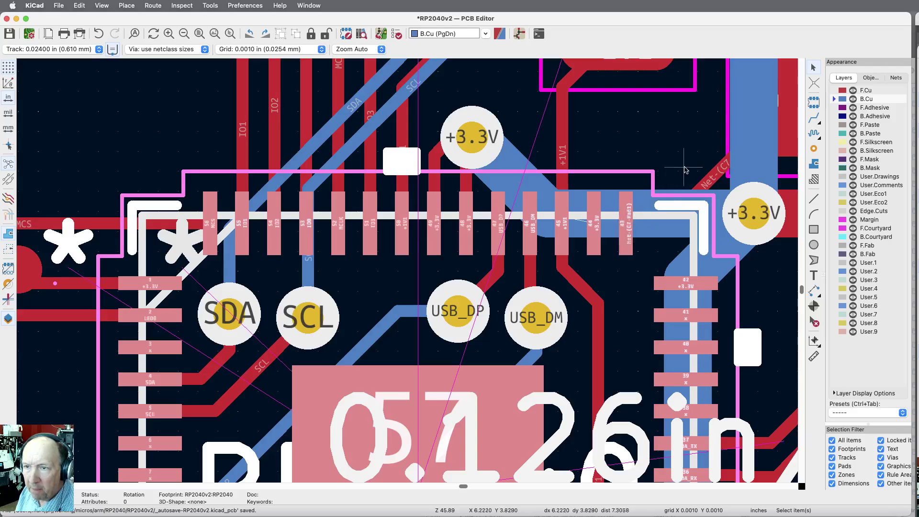
key(x)
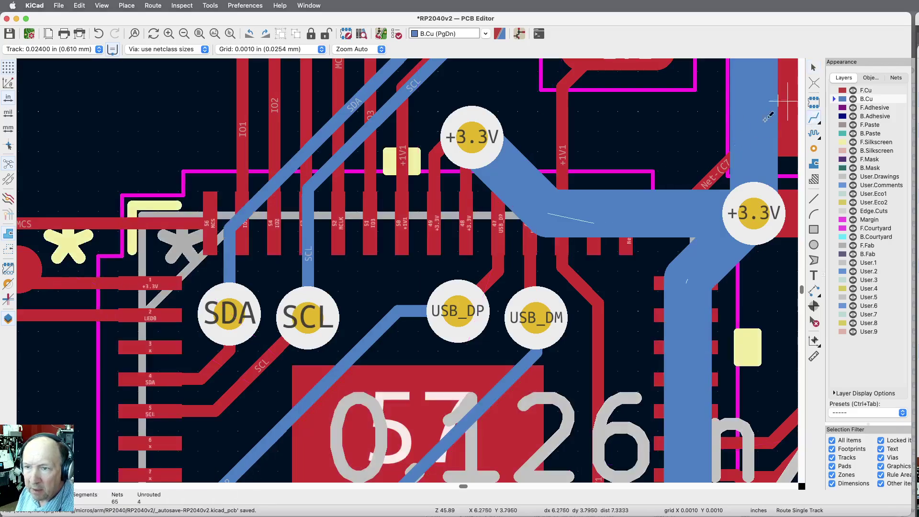
click(97, 51)
click(46, 16)
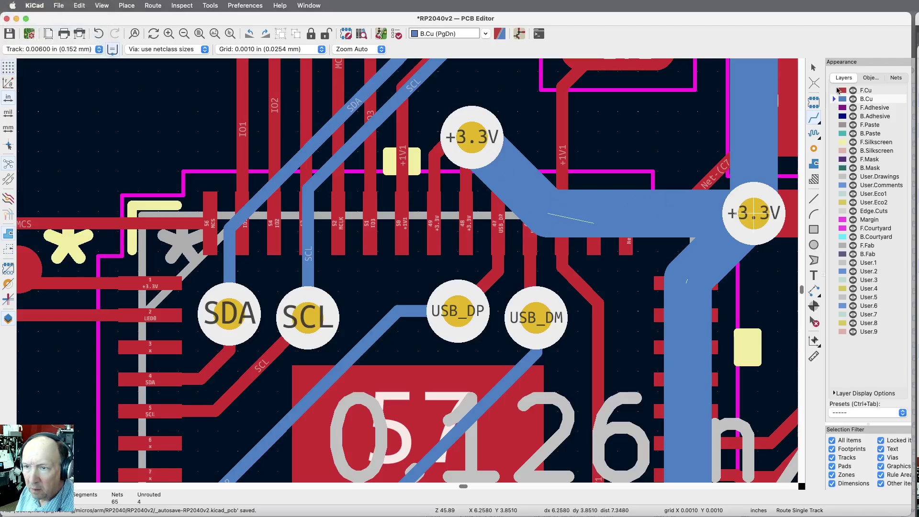
click(838, 90)
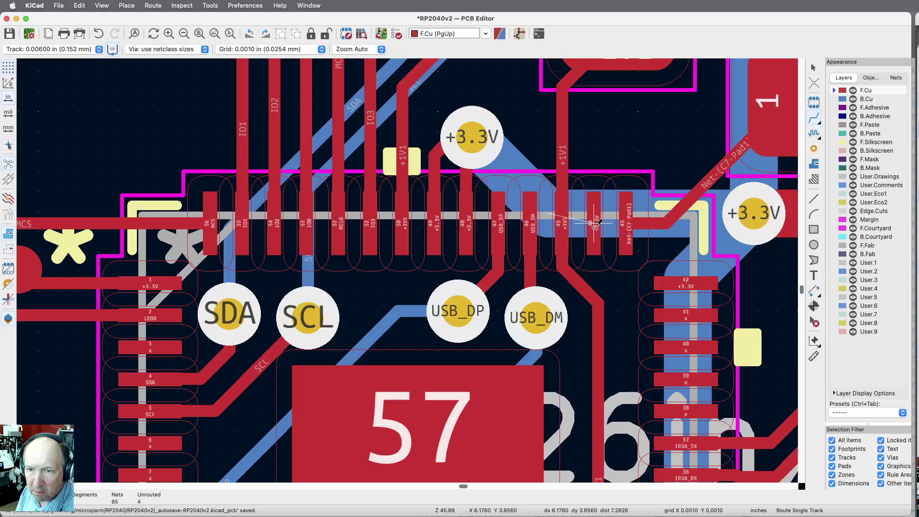
click(595, 222)
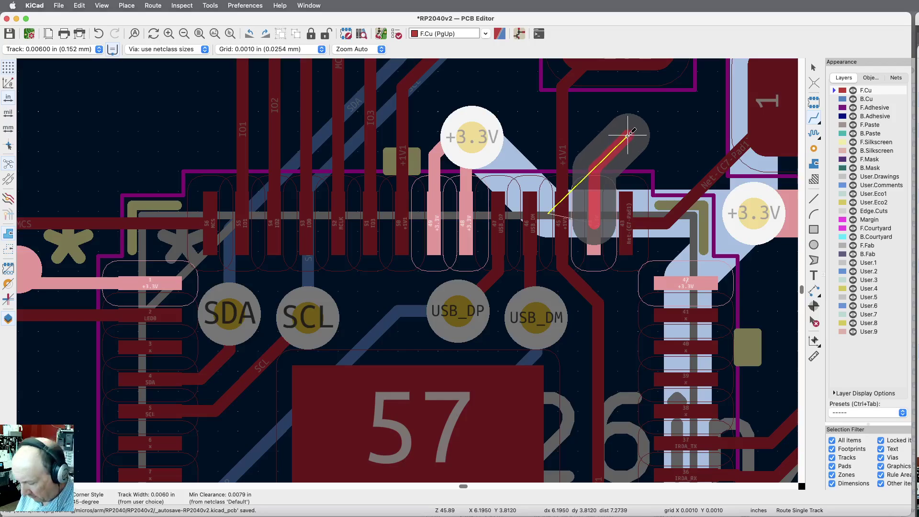
key(v)
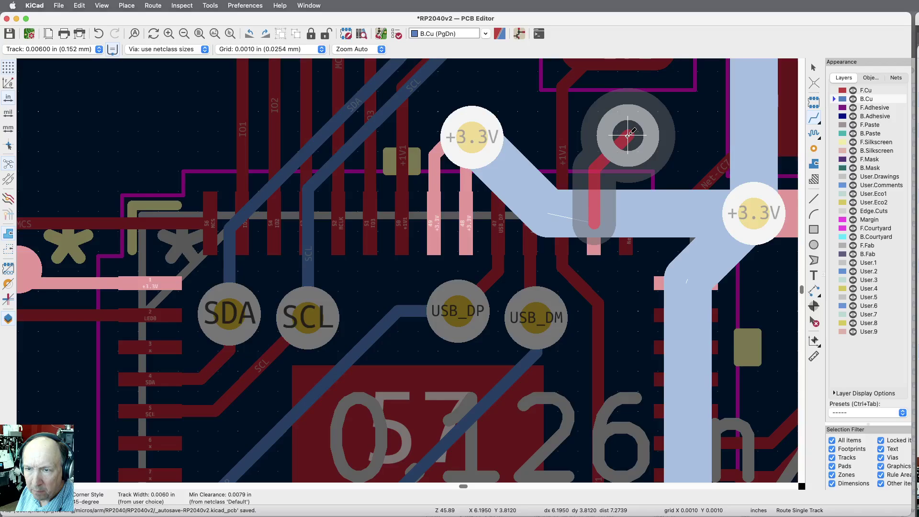
click(631, 203)
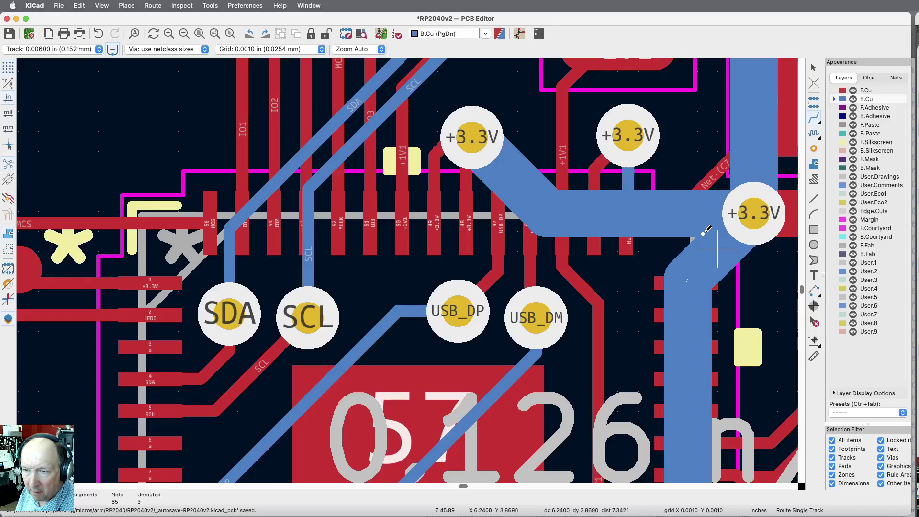
Step: Route +3.3V on F.Cu from RP2040 pad 42 to the +3.3V via near R4
key(Page_Up)
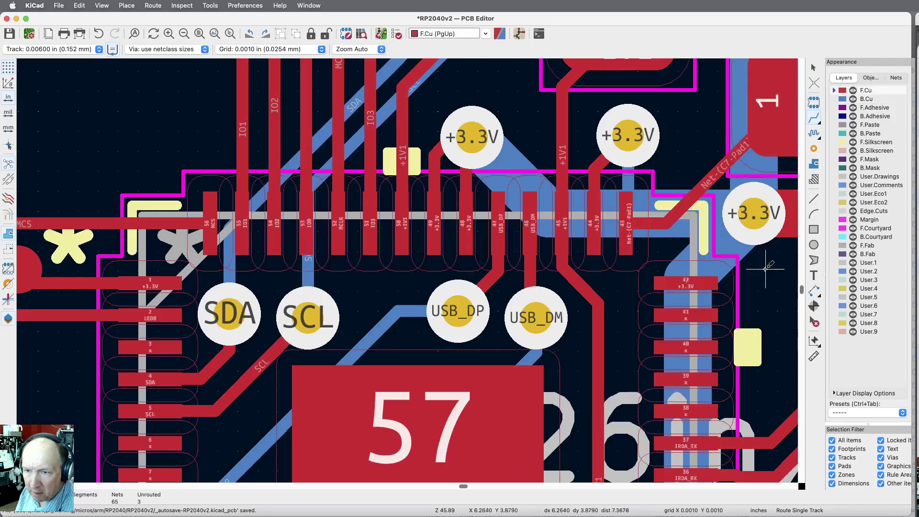
click(687, 282)
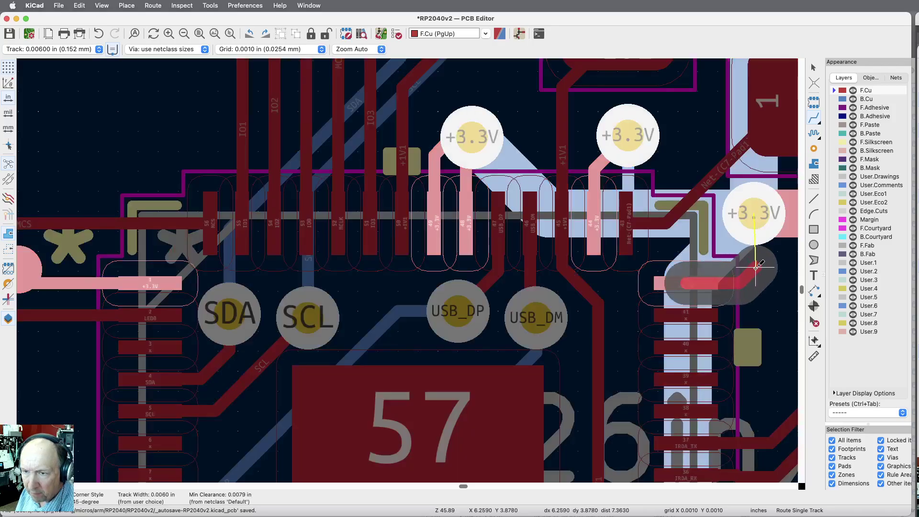
click(756, 230)
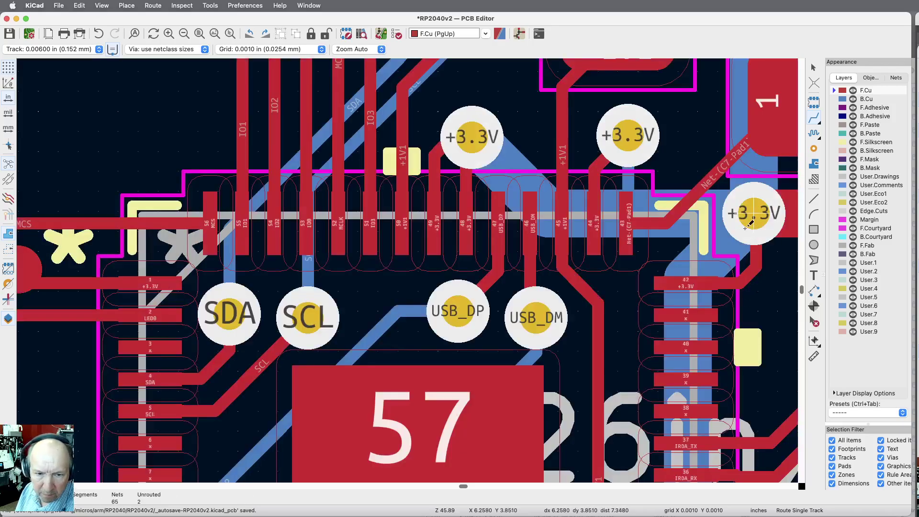
Step: Move test point TP2 to the other side of TP1, at about X 6.051, Y 3.606 in
click(198, 33)
scroll(395, 139, up, 5)
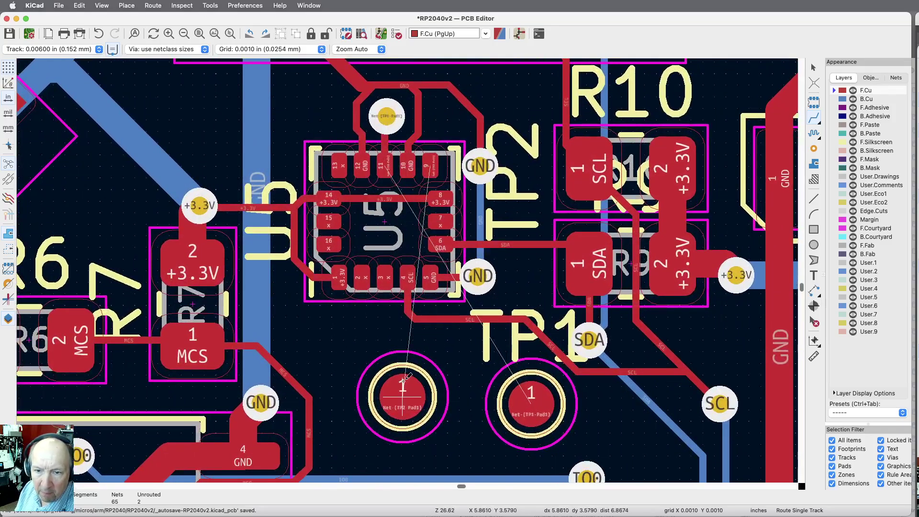
key(m)
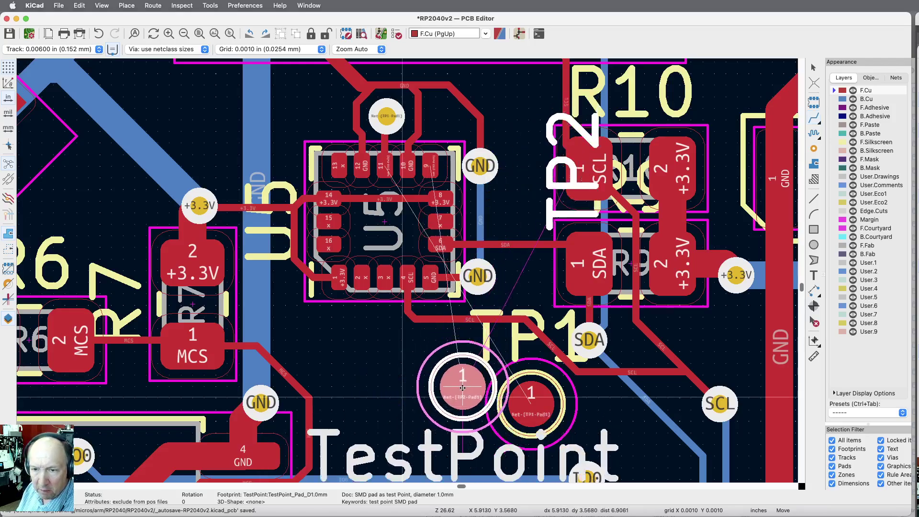
click(623, 428)
click(547, 413)
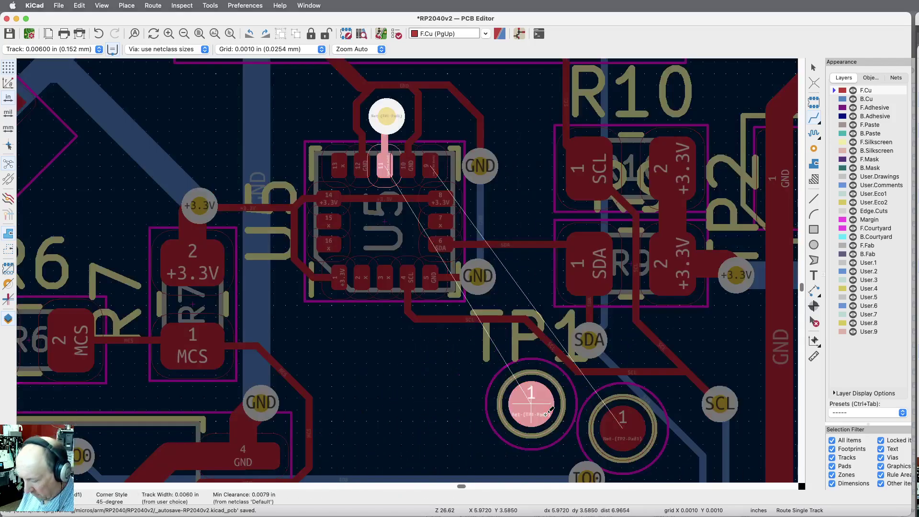
key(Escape)
key(Escape)
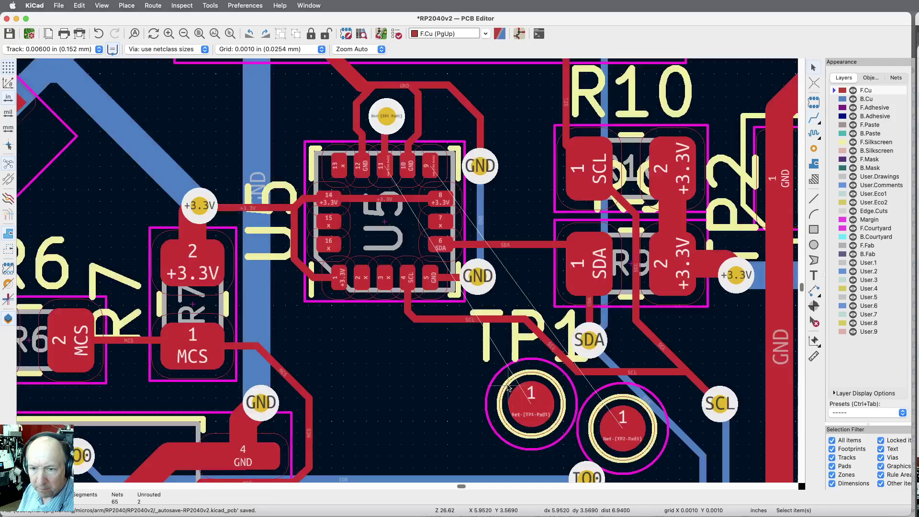
Step: Move test point TP1 into the free area directly below U5, between the GND via and the SCL track
click(521, 398)
drag(521, 398, 367, 395)
click(484, 354)
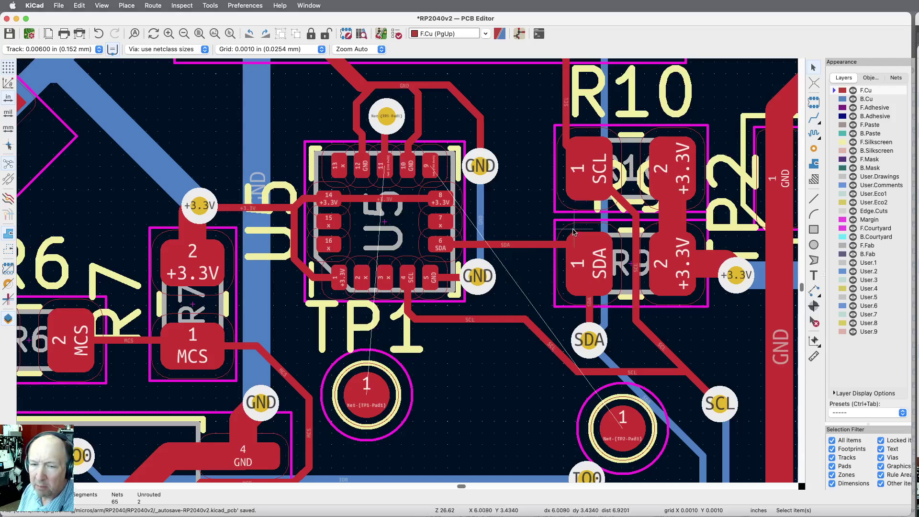
Step: Route TP1's net on F.Cu from its pad to a new via, continuing on B.Cu to the via above U5 pad 11
click(815, 118)
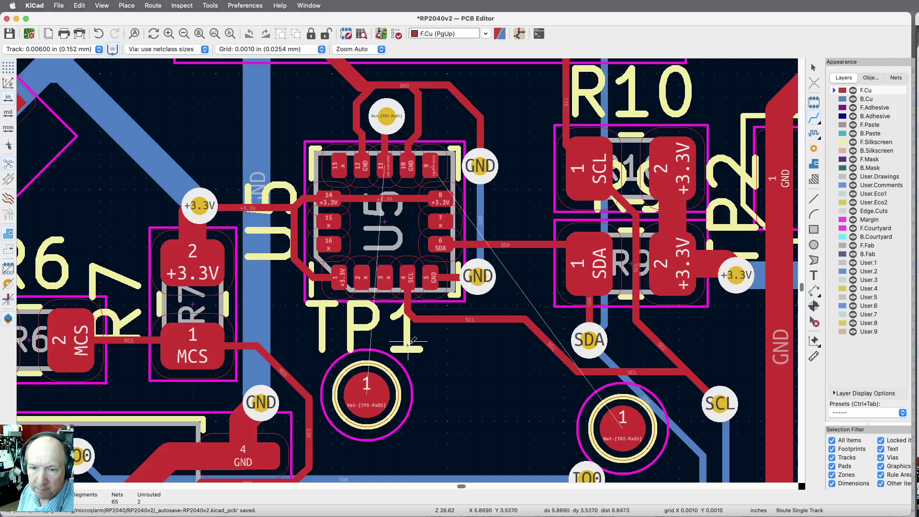
click(371, 387)
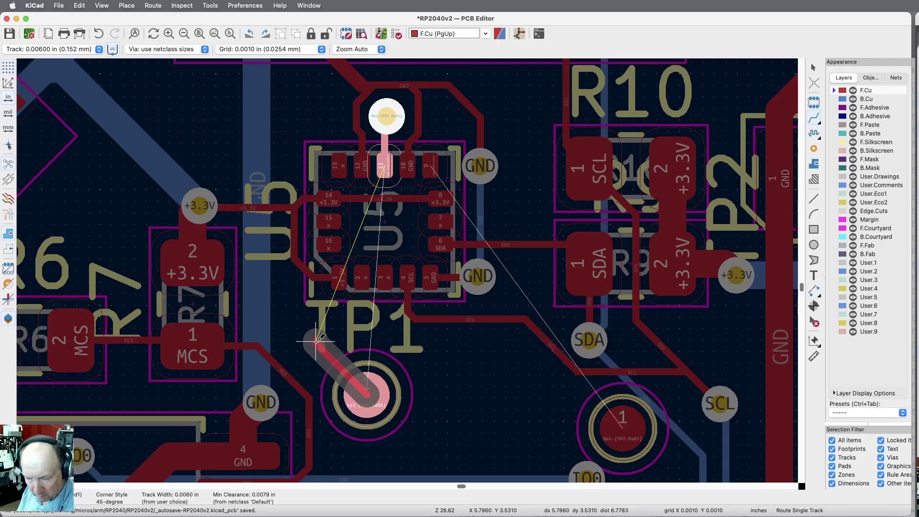
key(v)
click(315, 341)
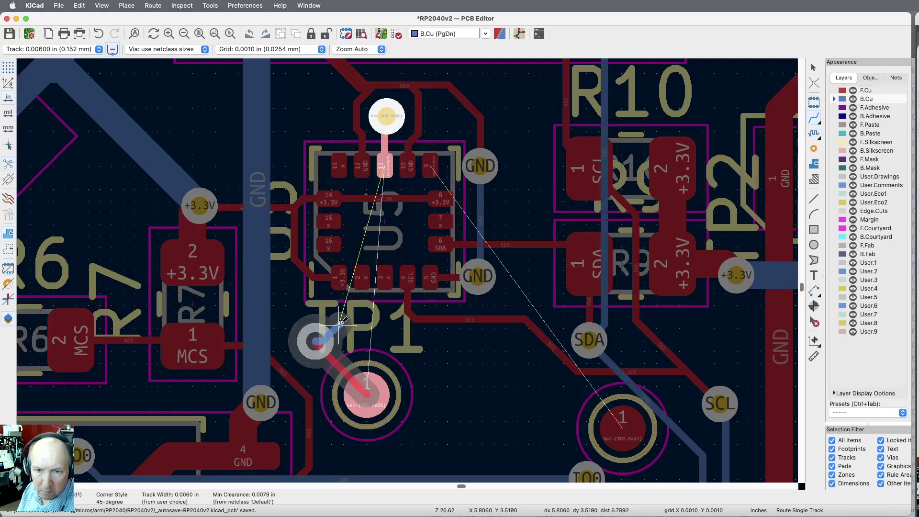
click(386, 113)
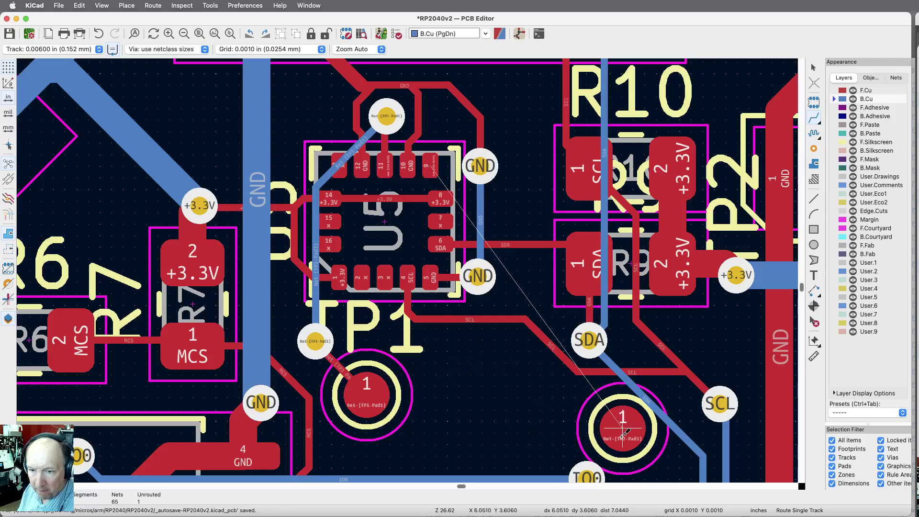
Step: Move test point TP2 beside TP1, at about X 5.933, Y 3.579 in, and try starting its track from U5 pad 9
key(m)
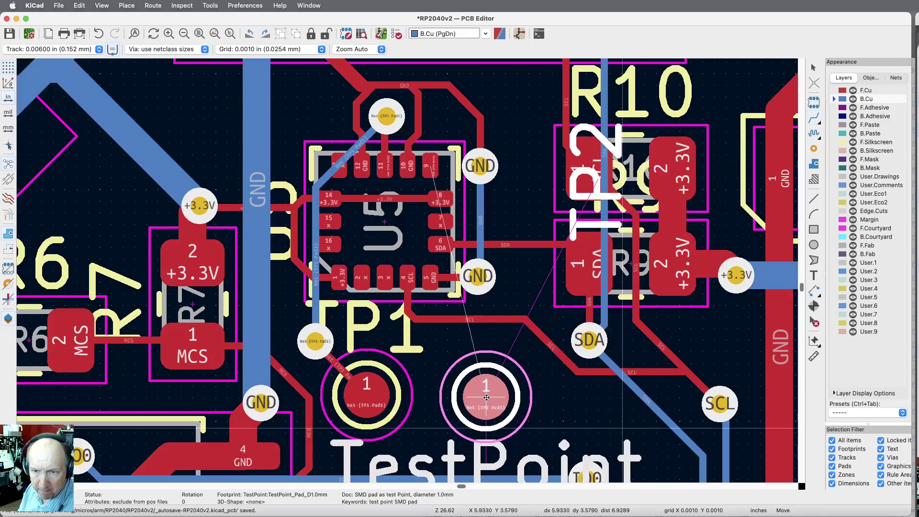
click(486, 397)
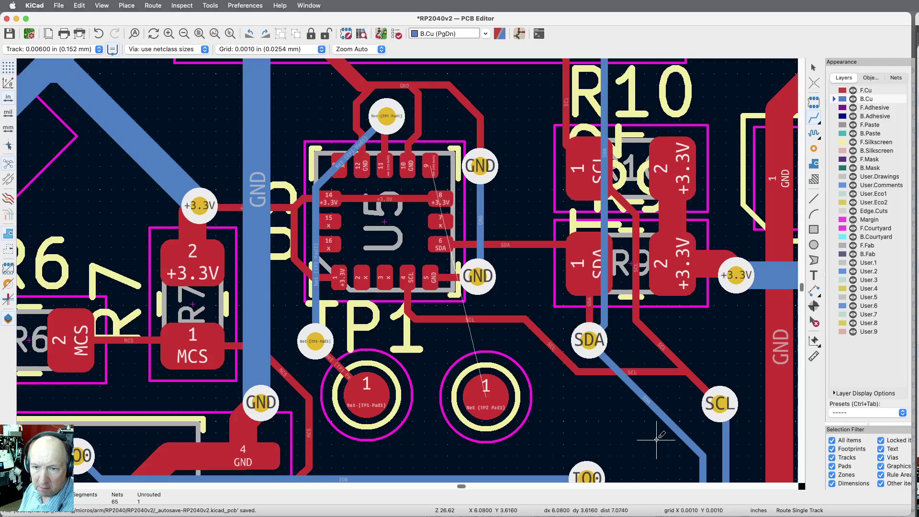
click(433, 162)
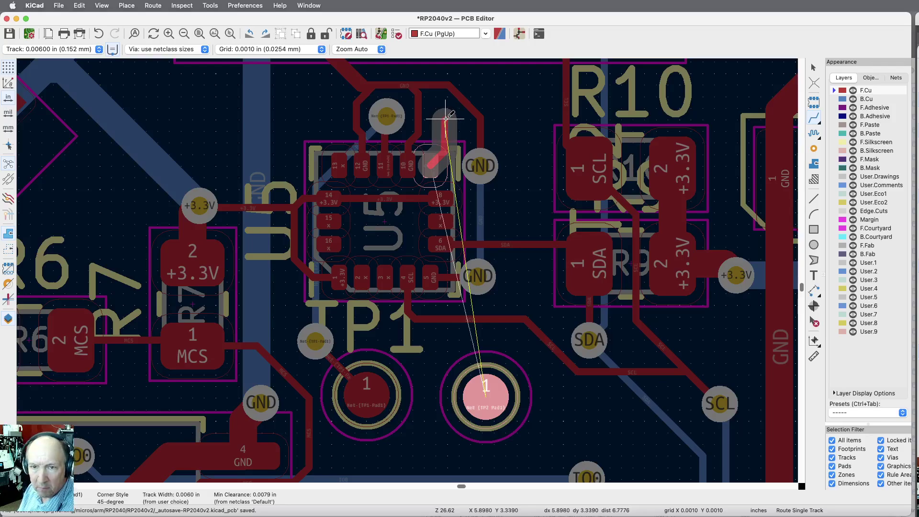
key(Escape)
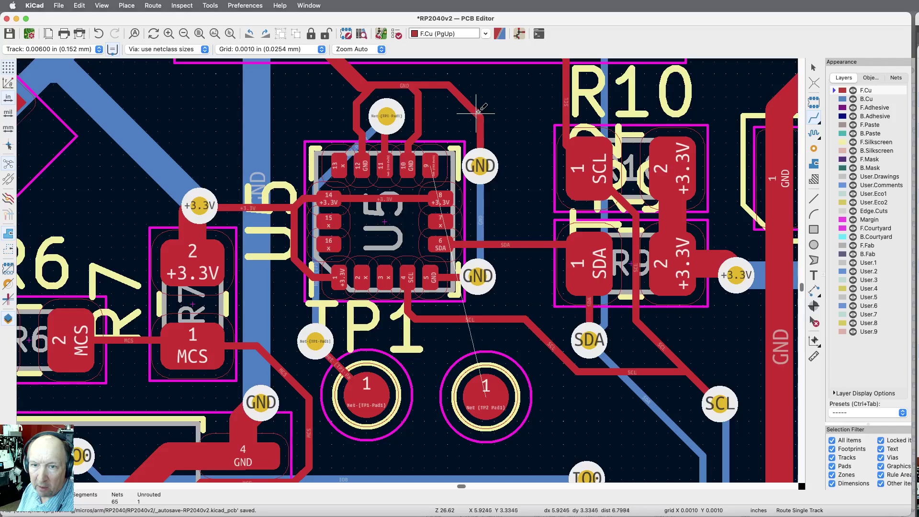
Step: Delete the F.Cu GND track segments between the loop above U5 and the GND via beside pad 9
click(814, 322)
click(481, 134)
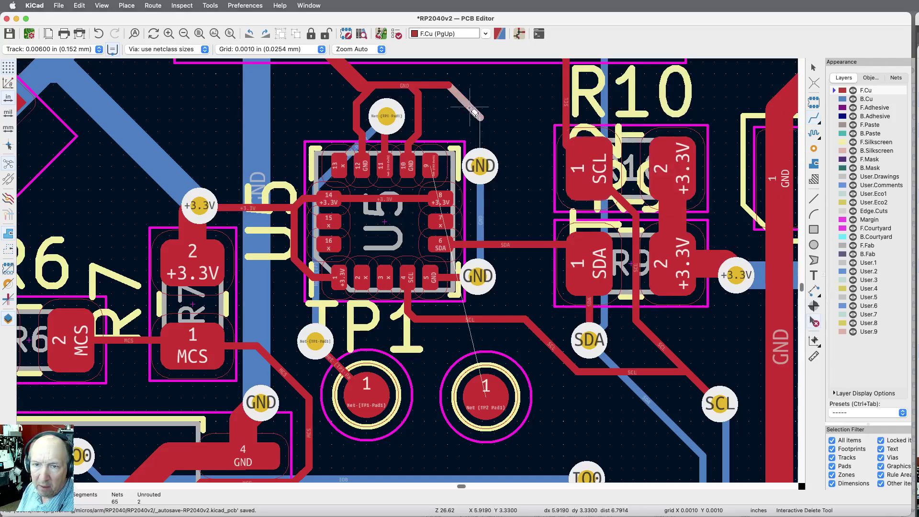
click(464, 101)
click(421, 85)
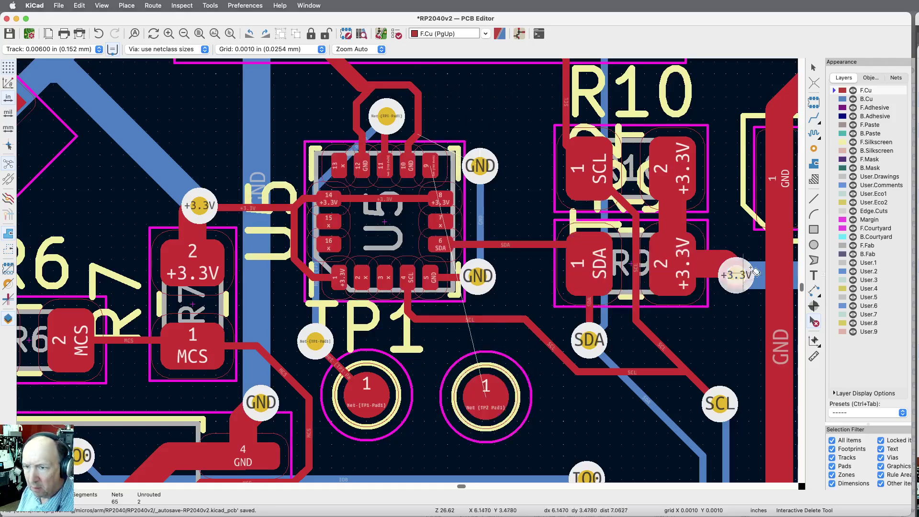
Step: Route TP2's net on F.Cu to a new via near its pad, continuing straight up on B.Cu to another via beside R10
click(814, 120)
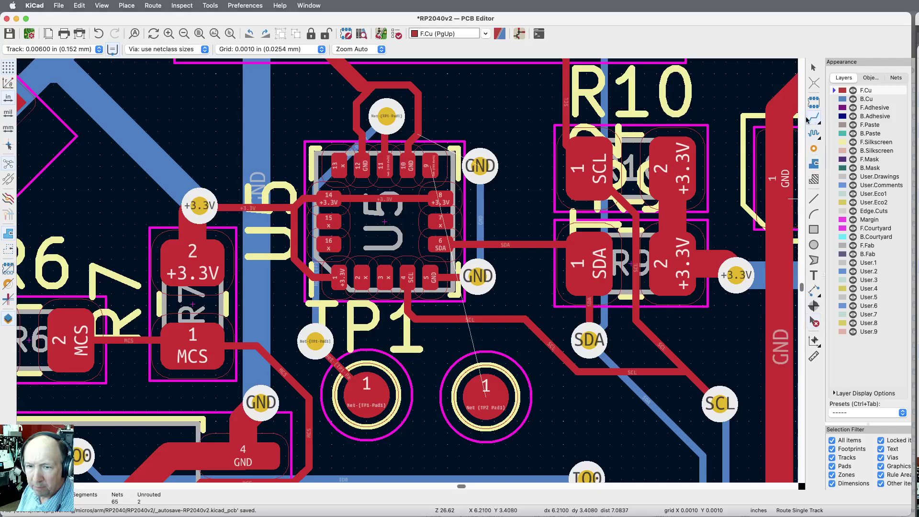
click(485, 391)
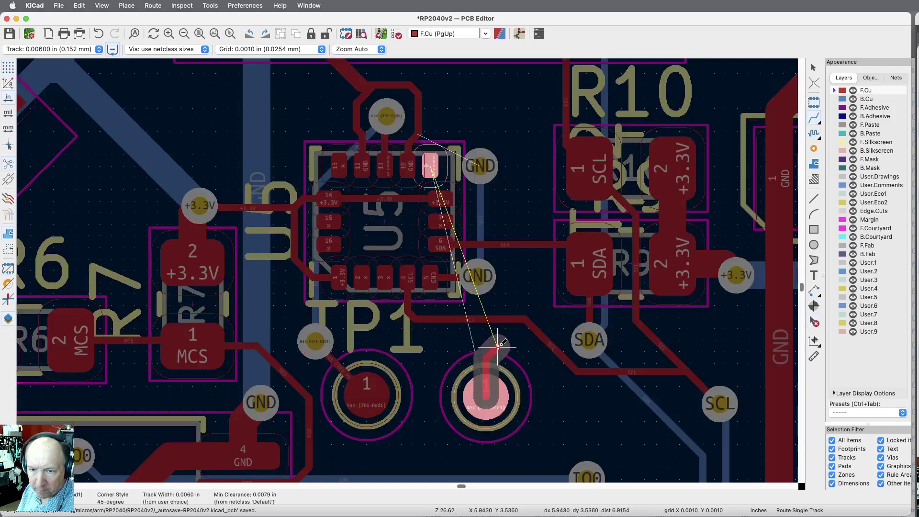
key(v)
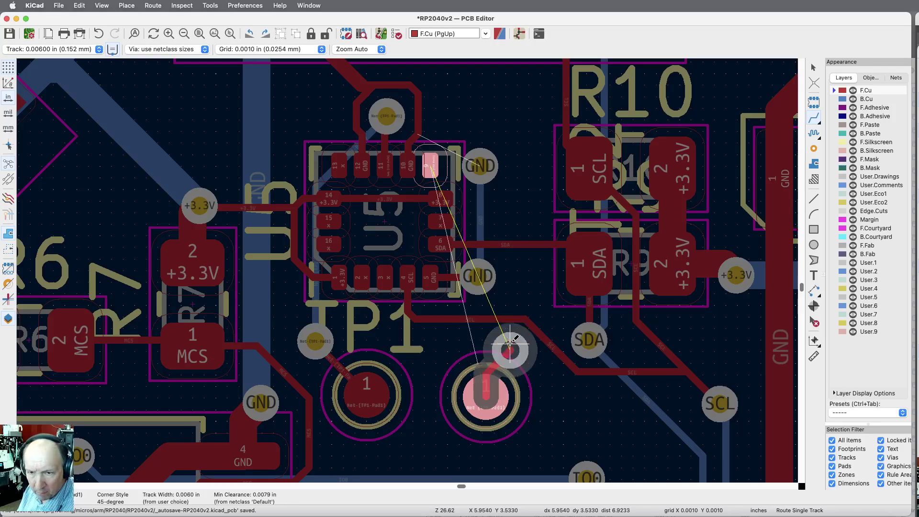
click(510, 341)
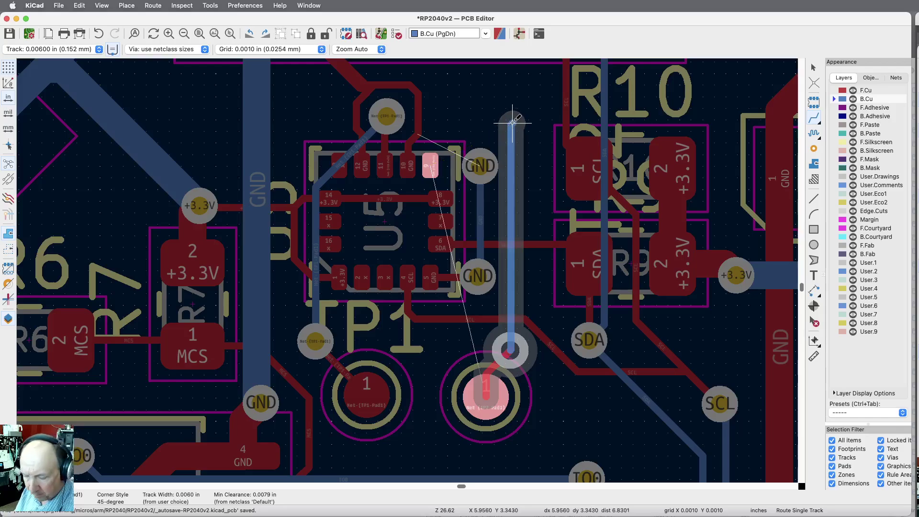
double_click(513, 122)
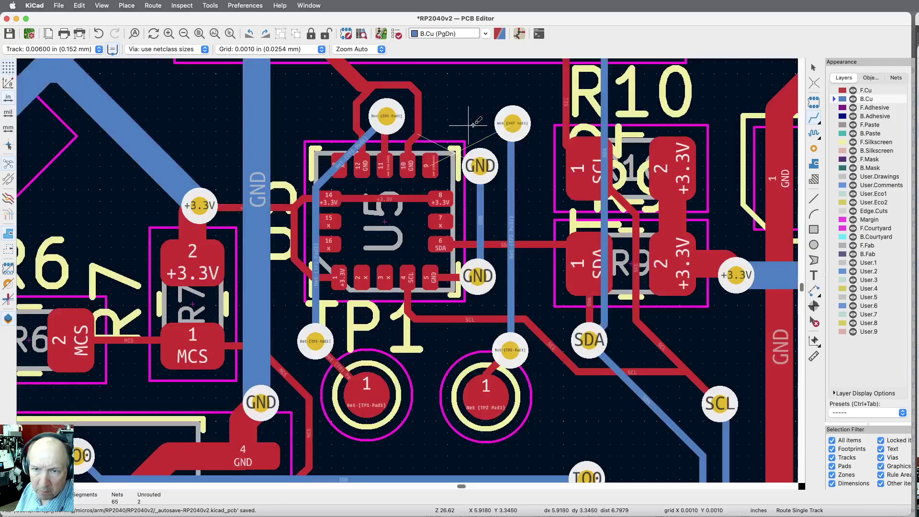
click(430, 163)
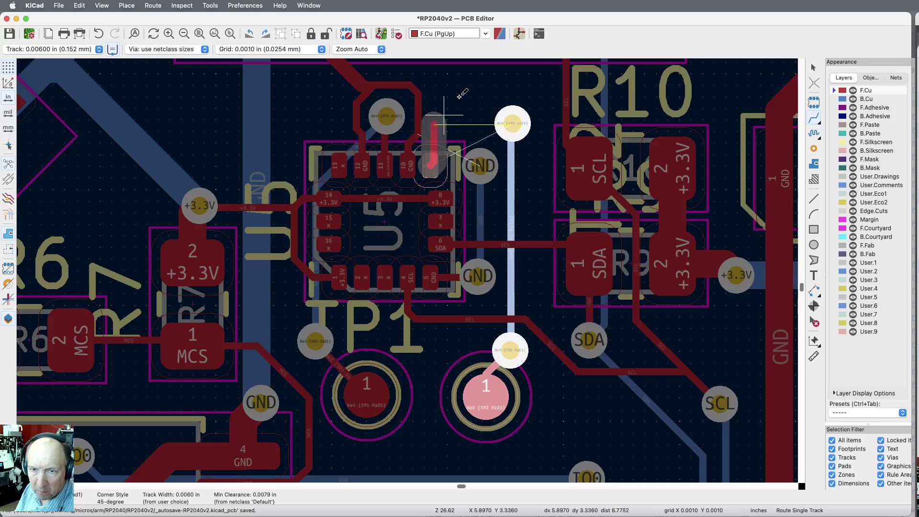
key(Escape)
key(Escape)
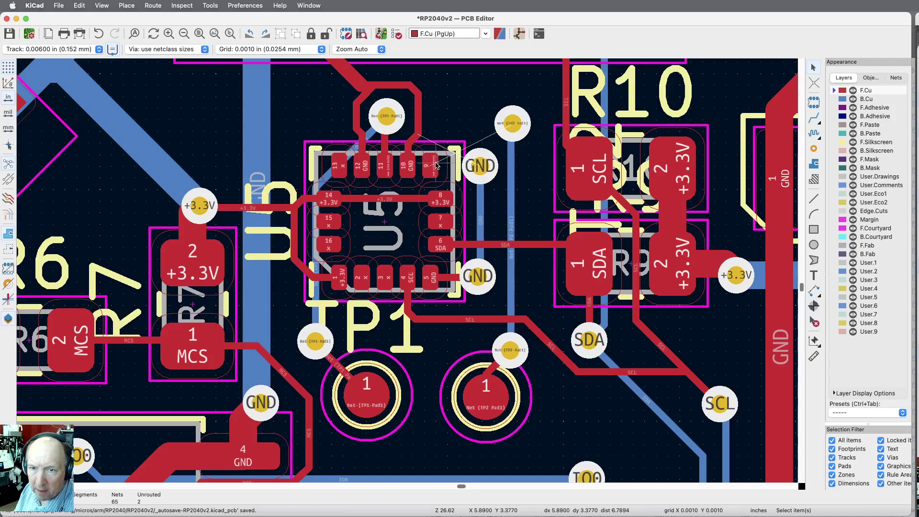
click(814, 117)
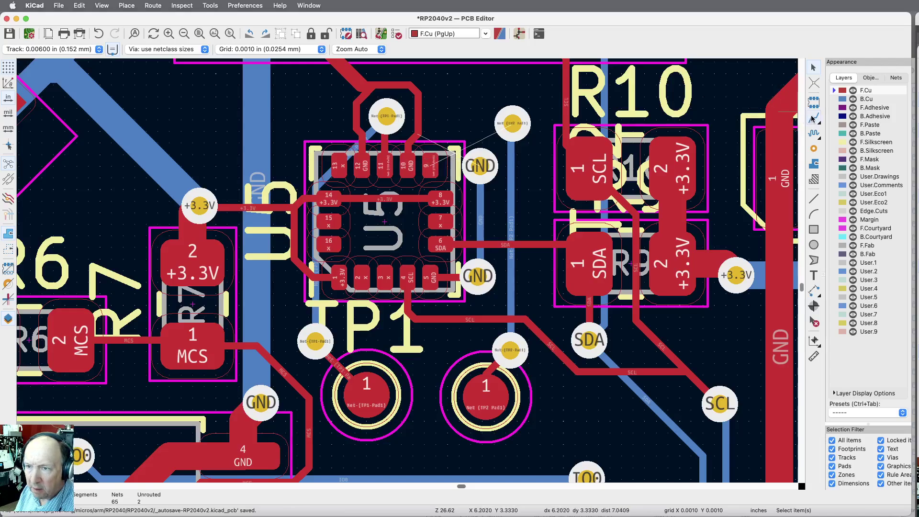
click(429, 164)
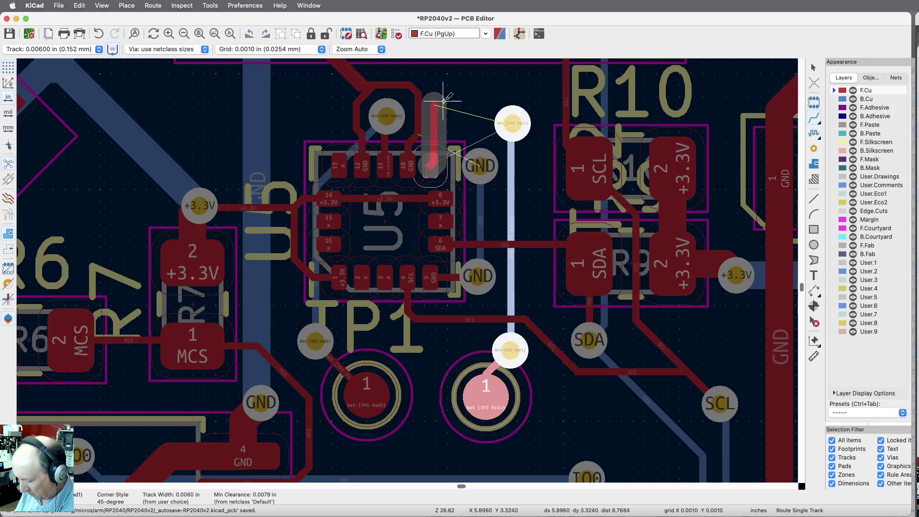
key(Escape)
key(Escape)
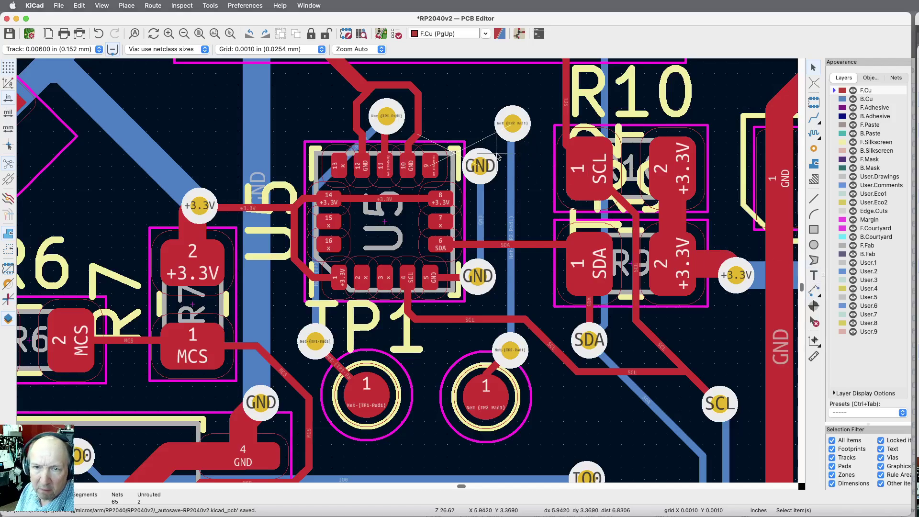
click(387, 119)
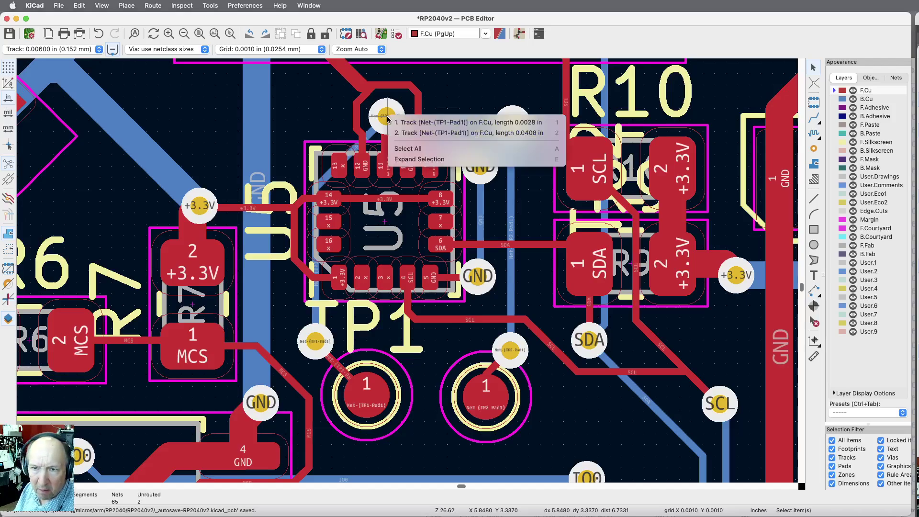
key(Escape)
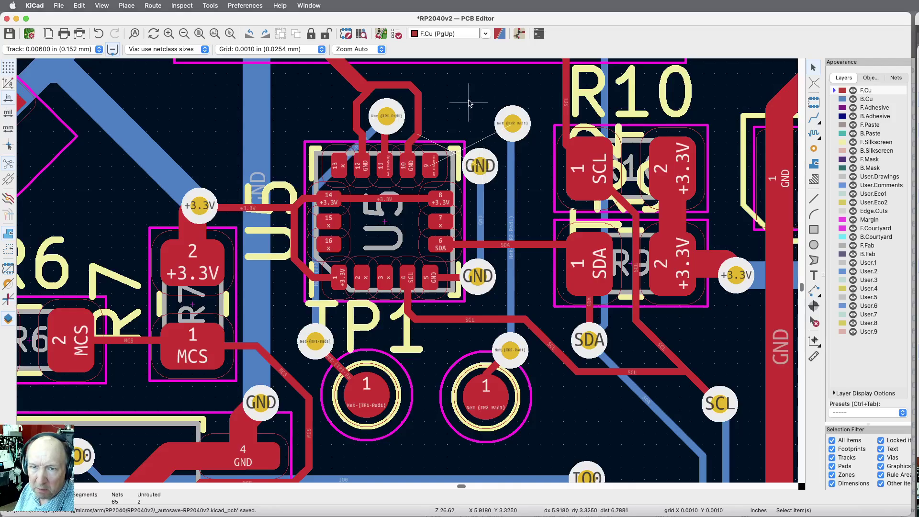
Step: Delete the GND via beside U5 pad 9 together with the B.Cu GND track leading down to the via beside pad 5
scroll(467, 78, up, 4)
scroll(468, 78, up, 1)
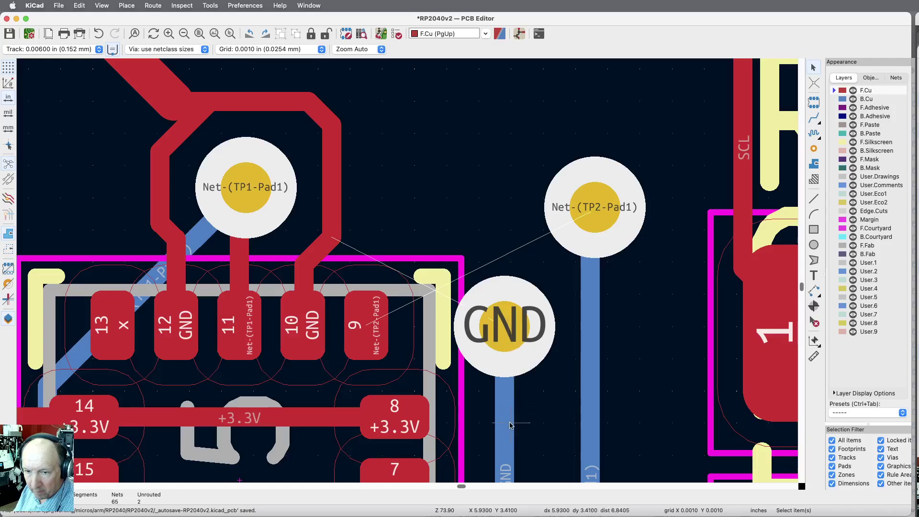
scroll(568, 415, down, 6)
scroll(568, 415, up, 2)
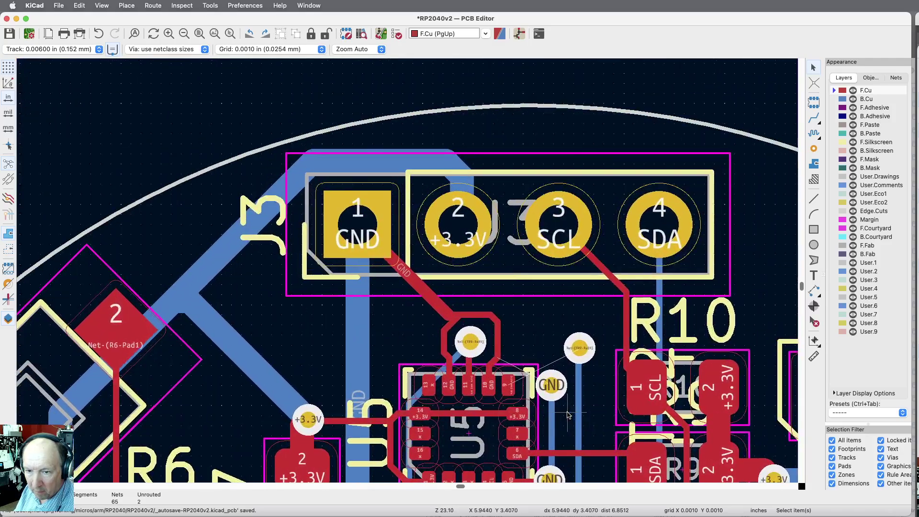
scroll(556, 395, up, 1)
click(552, 384)
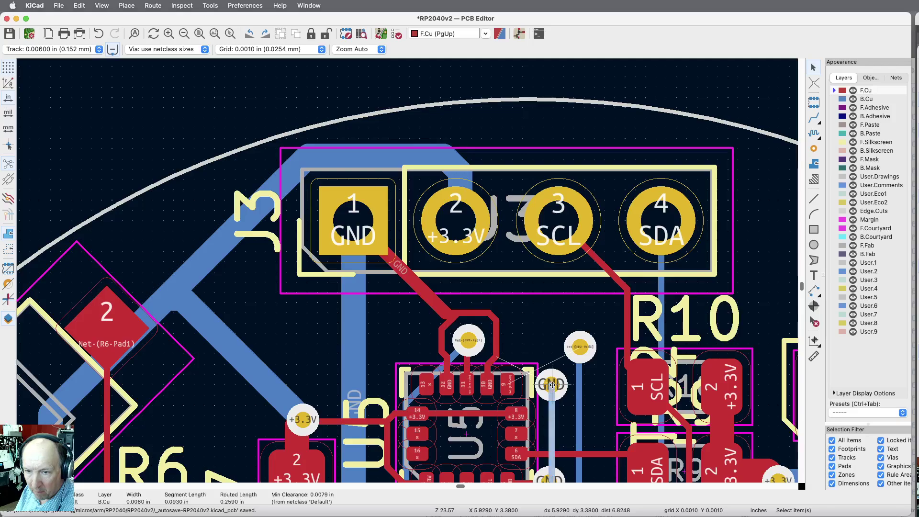
key(Escape)
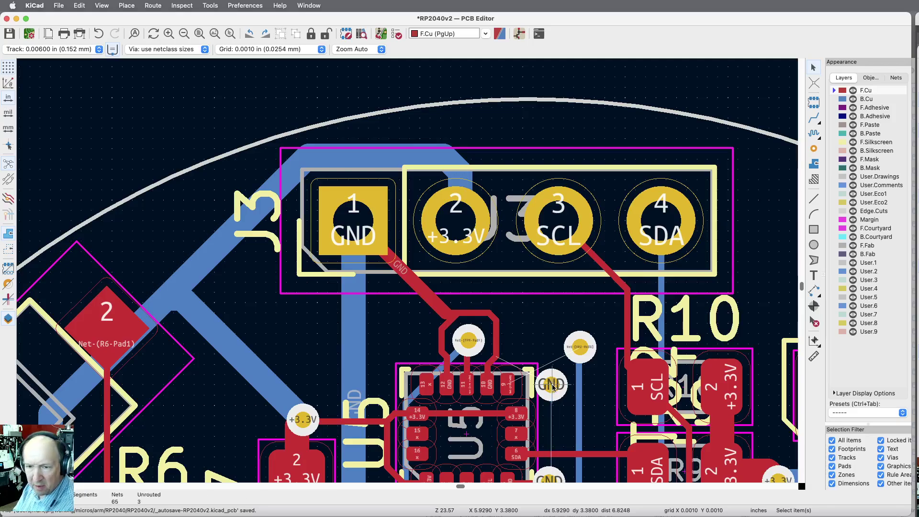
click(551, 384)
key(Delete)
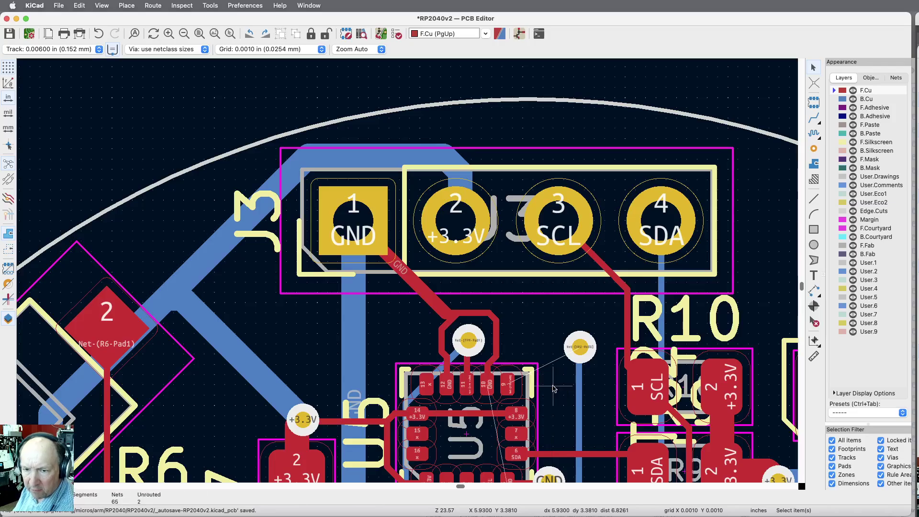
scroll(555, 394, down, 3)
scroll(555, 394, up, 5)
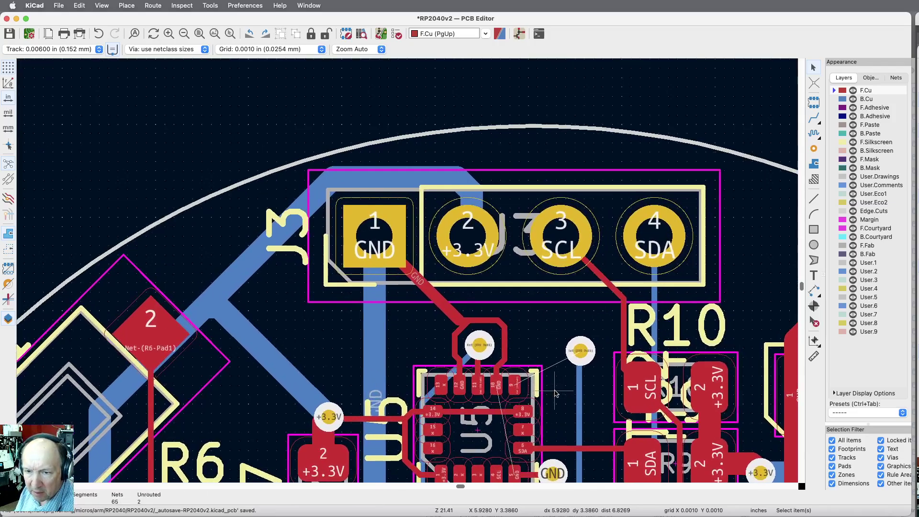
scroll(555, 393, up, 1)
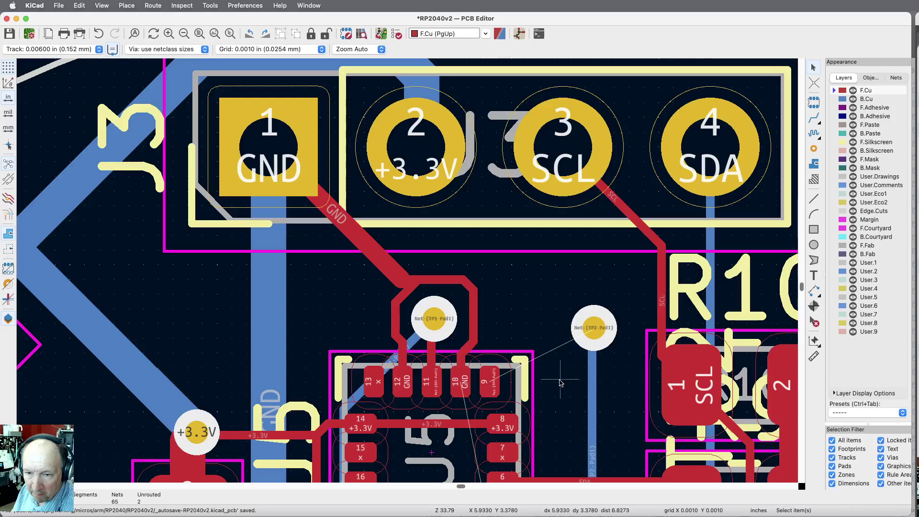
scroll(557, 379, down, 2)
scroll(557, 380, down, 1)
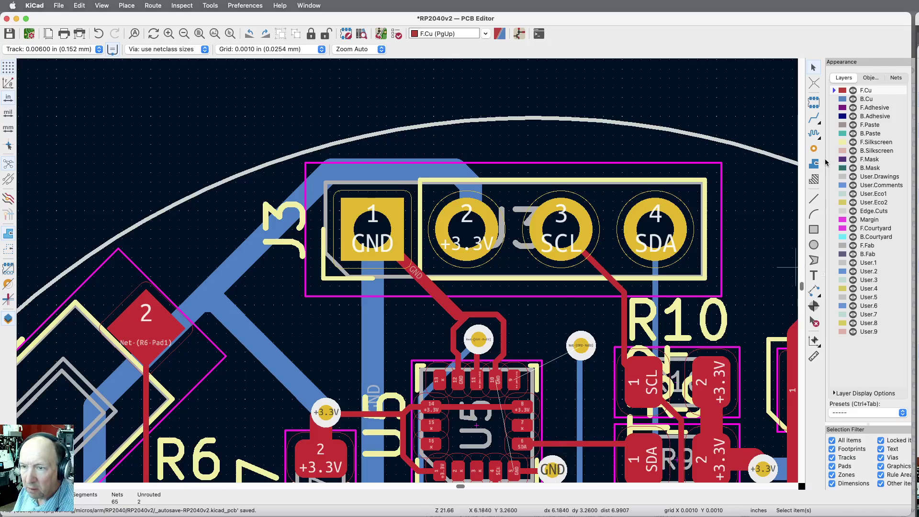
click(815, 118)
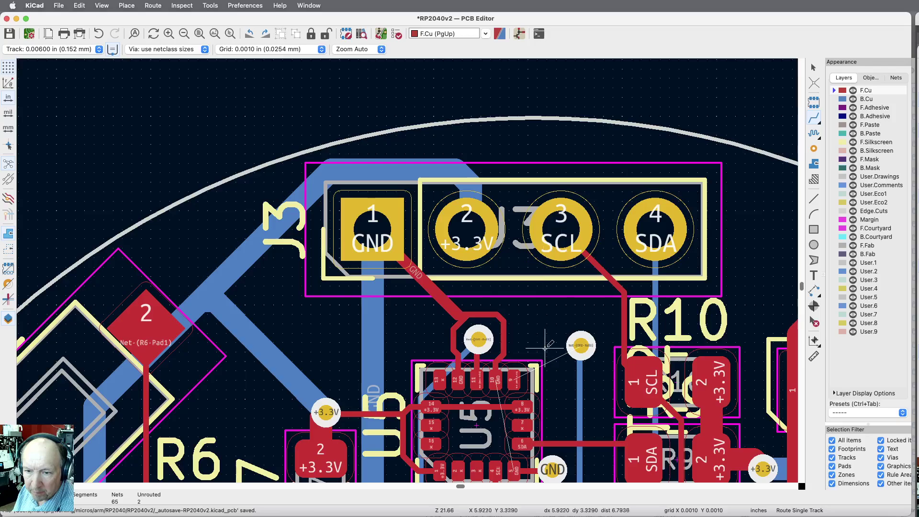
click(552, 468)
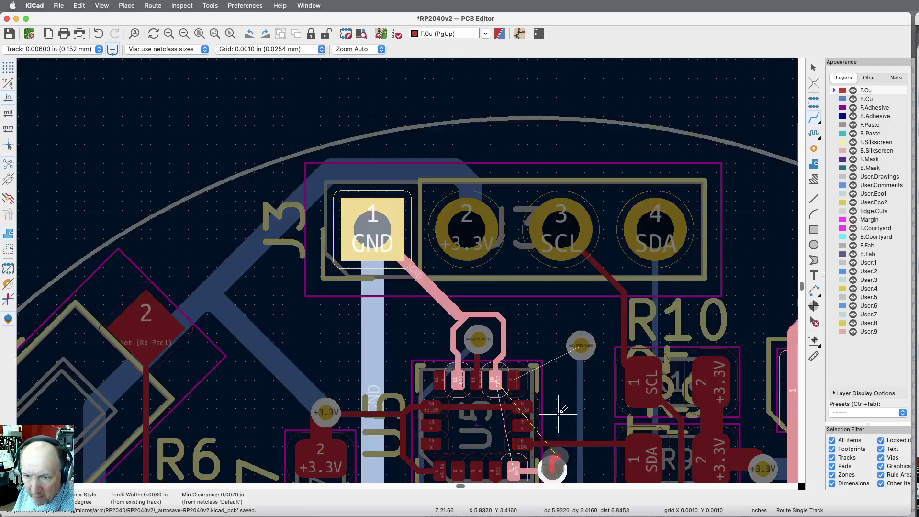
key(Escape)
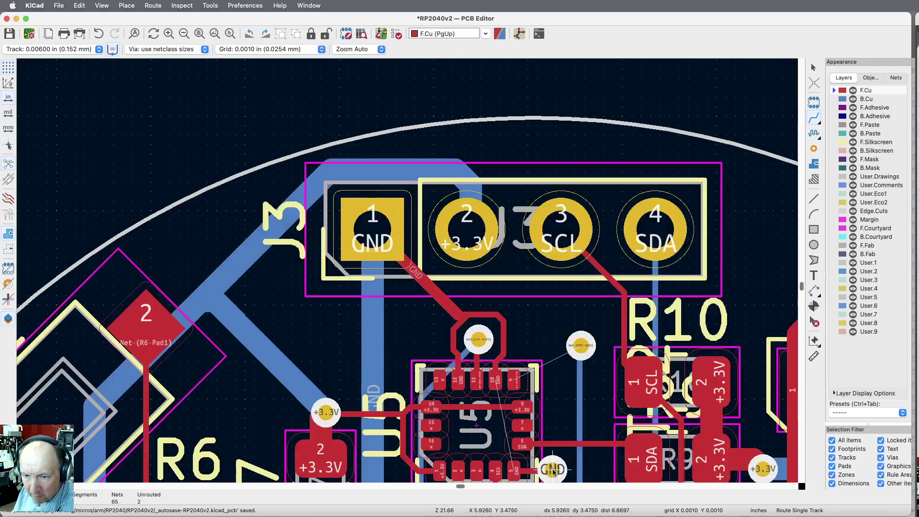
click(831, 99)
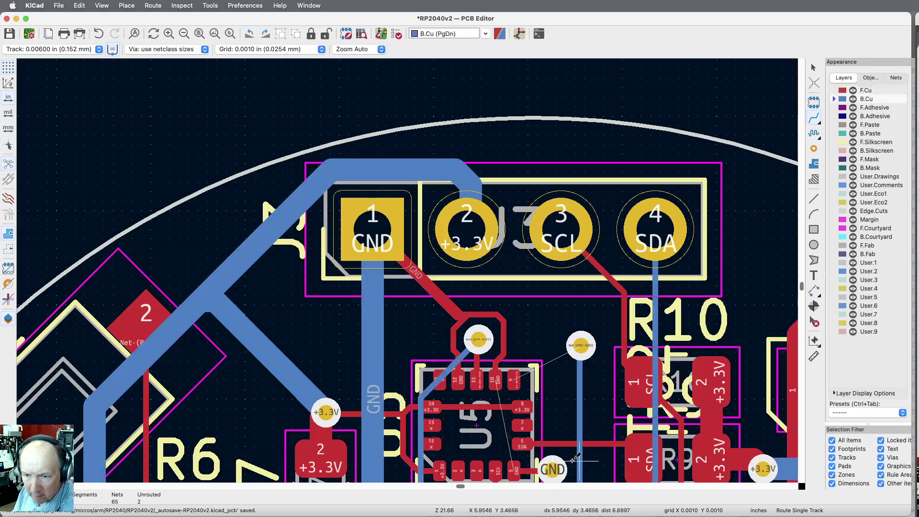
click(553, 468)
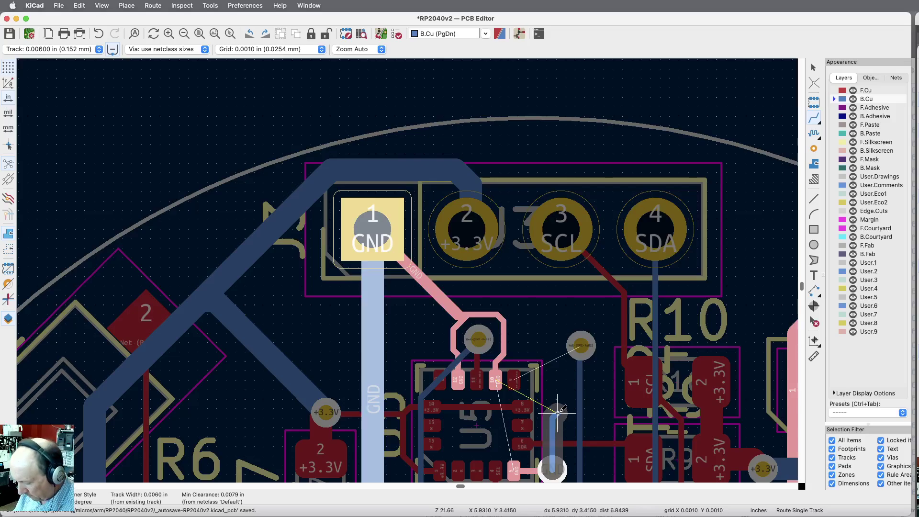
key(v)
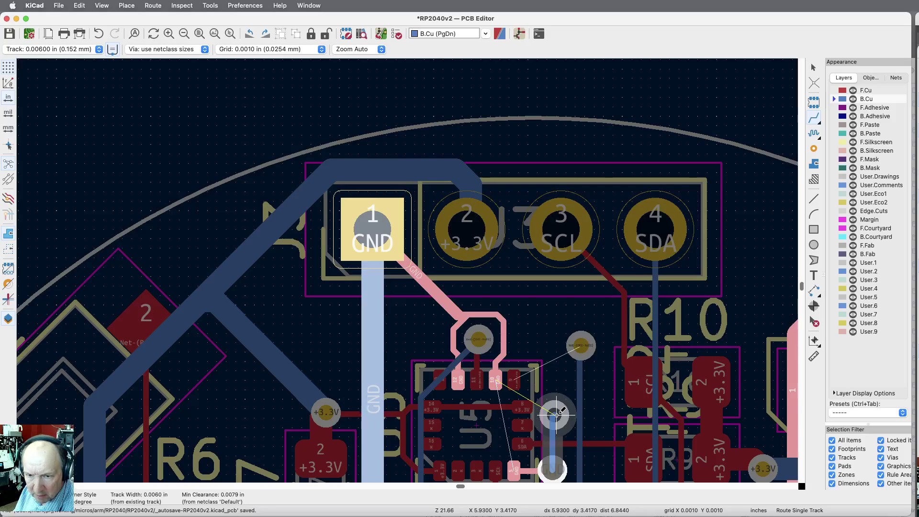
key(Escape)
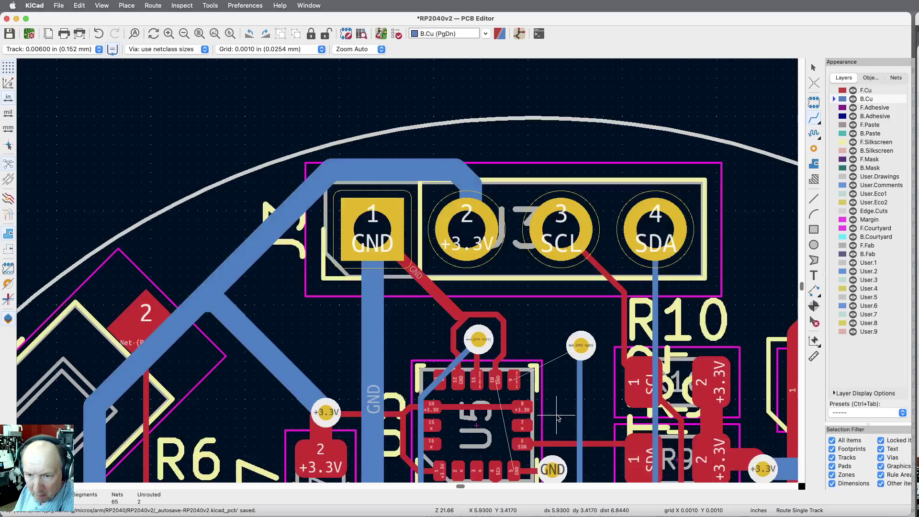
scroll(499, 475, up, 3)
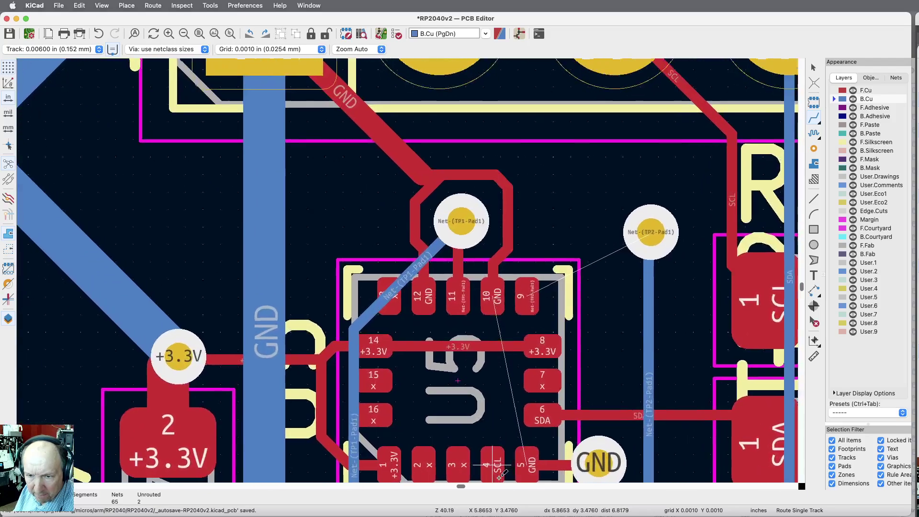
click(511, 467)
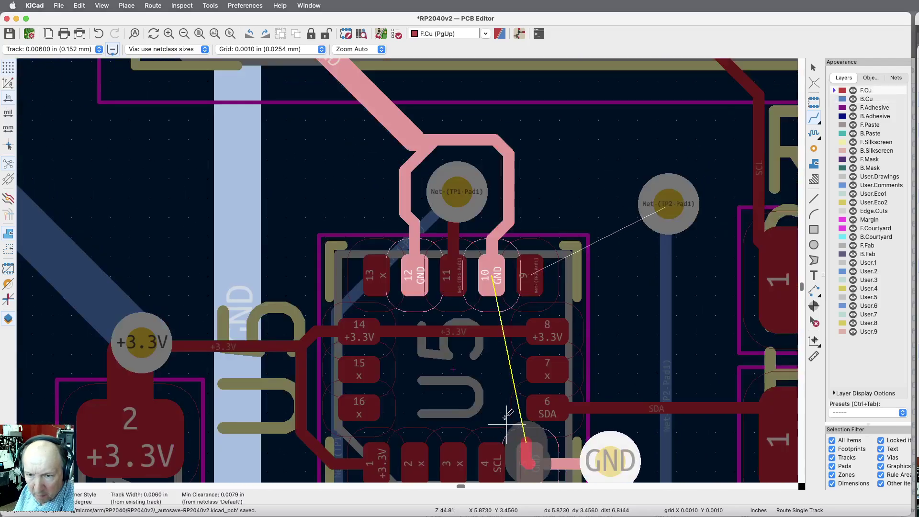
key(Escape)
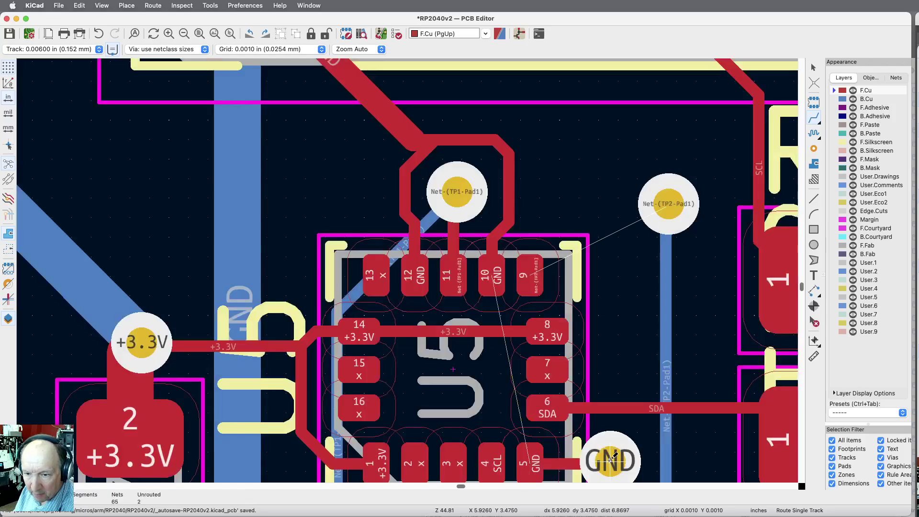
Step: Route GND on B.Cu from the via beside U5 pad 5 up to a new via, continuing on F.Cu to the GND loop above U5
key(Page_Down)
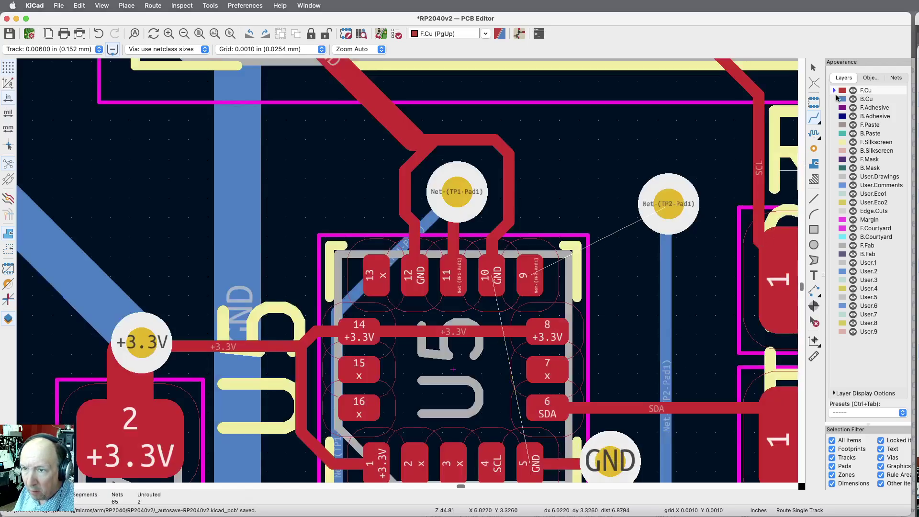
click(611, 460)
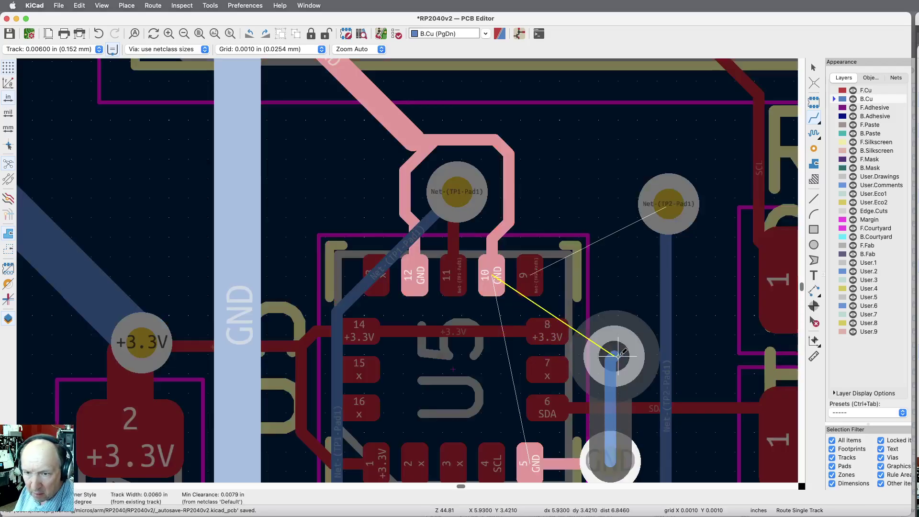
key(Page_Up)
click(613, 356)
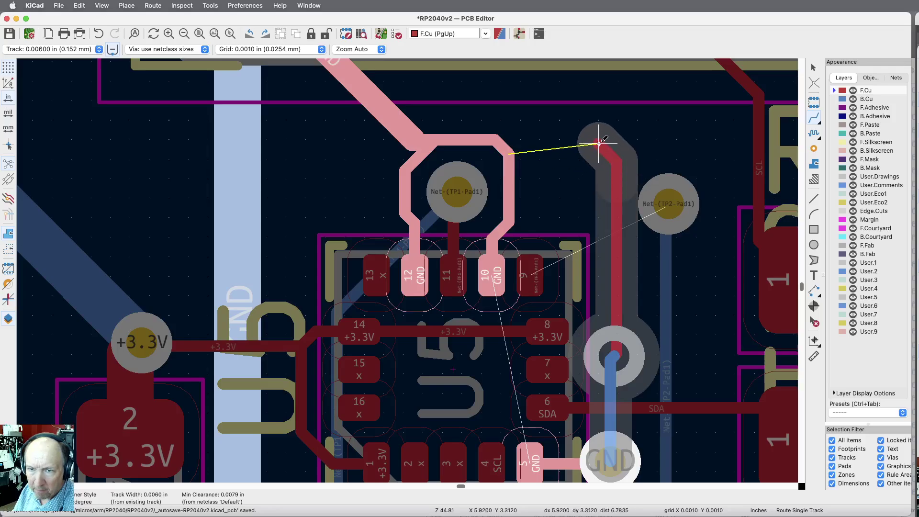
click(502, 142)
Step: Route U5 pad 9 on F.Cu to a new via, continuing on B.Cu beneath the GND track to TP2's via, and save the board
click(533, 271)
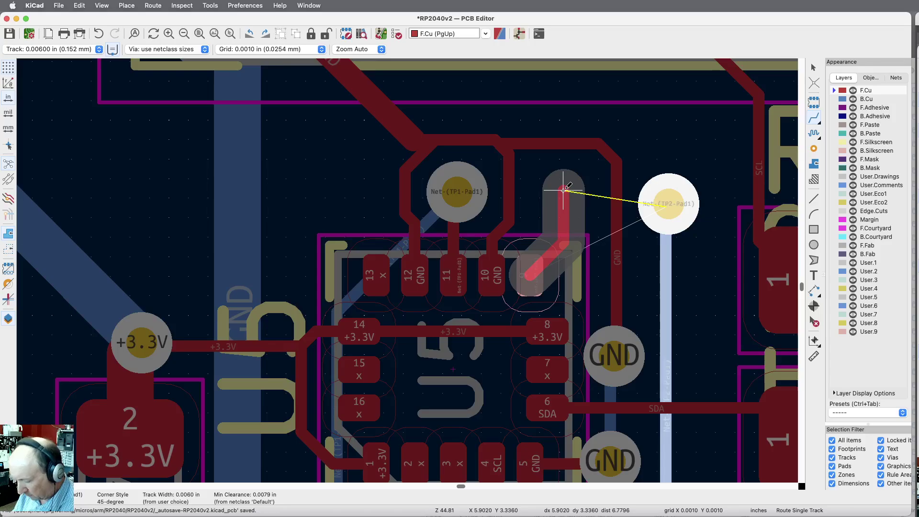
key(v)
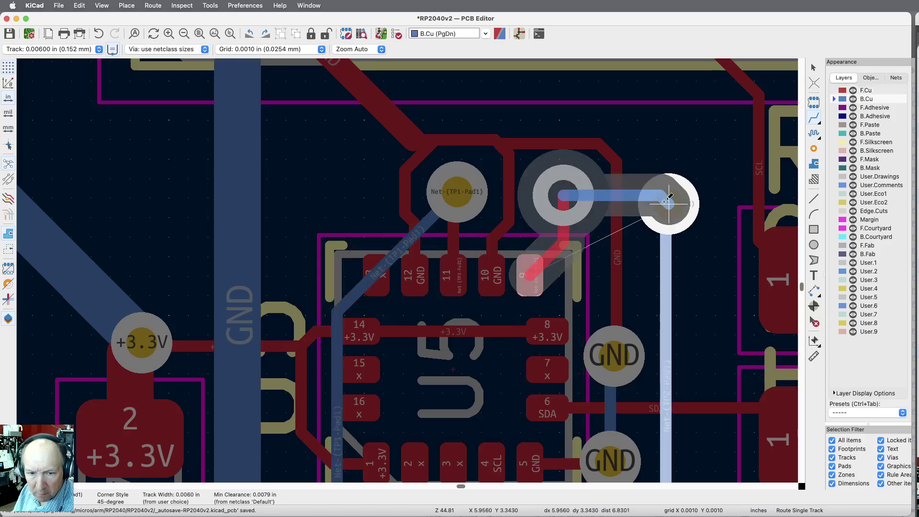
click(669, 197)
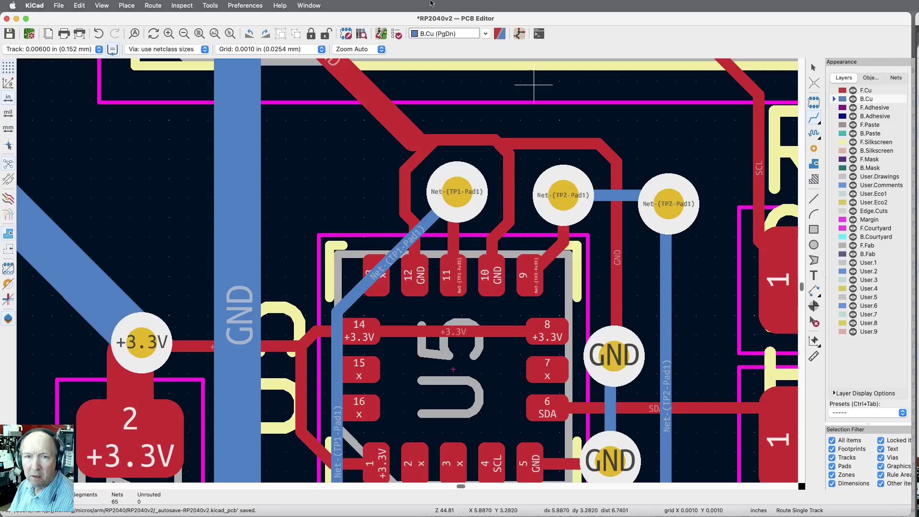
click(9, 35)
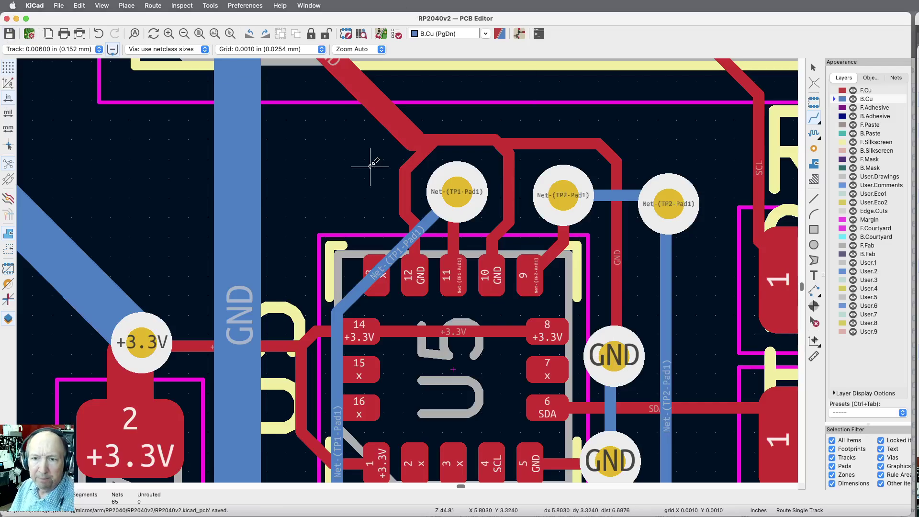